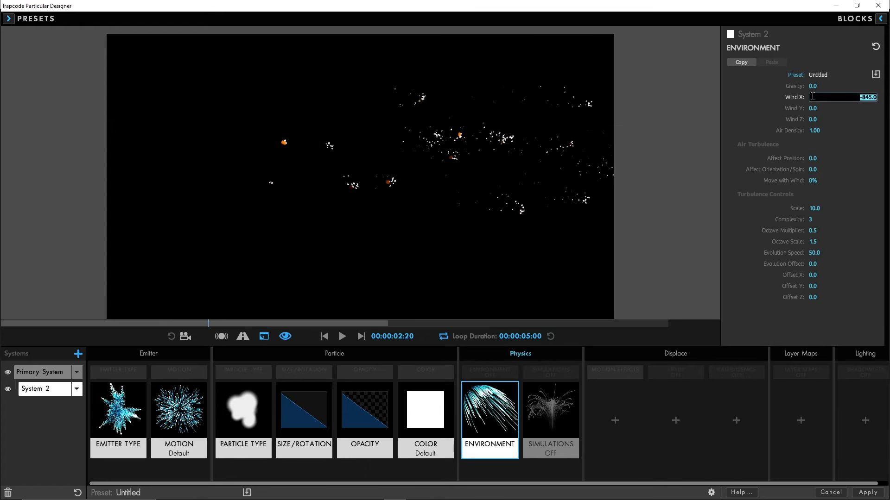
pyautogui.press('Return')
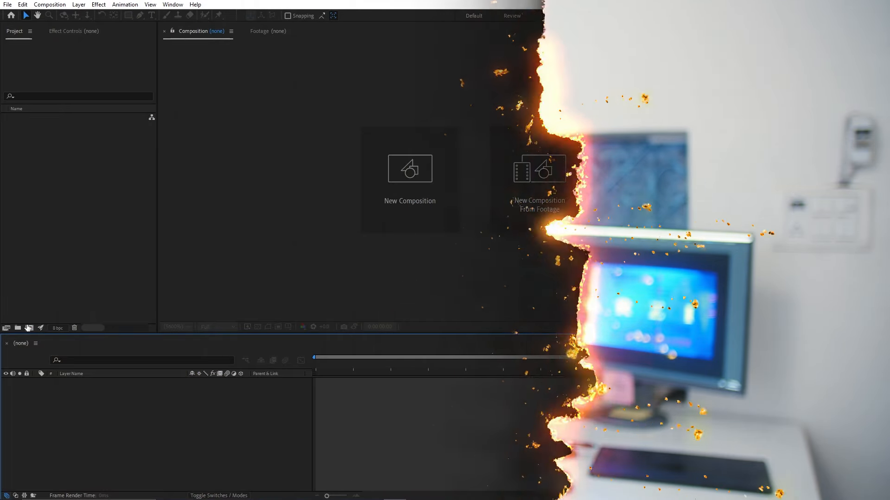
# Create a composition named Main Comp at 1920x1080, 24 fps, with an 11-second duration
pyautogui.click(30, 329)
pyautogui.write('Main Comp')
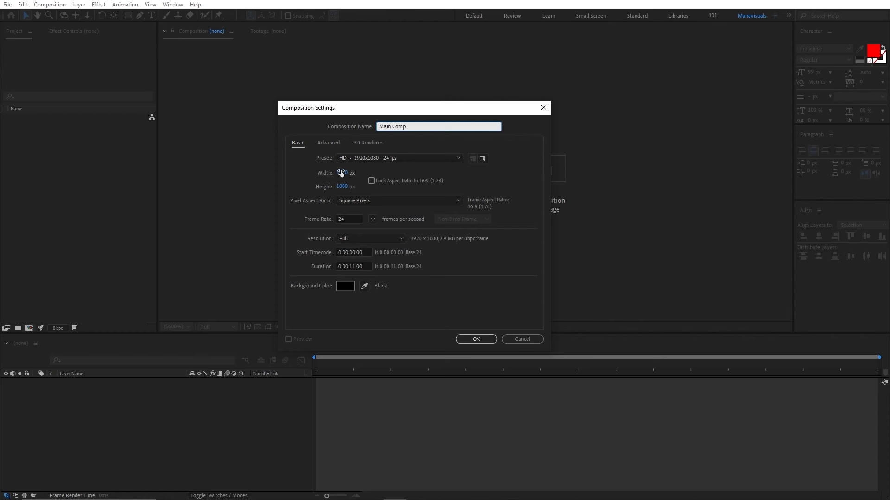
pyautogui.click(475, 339)
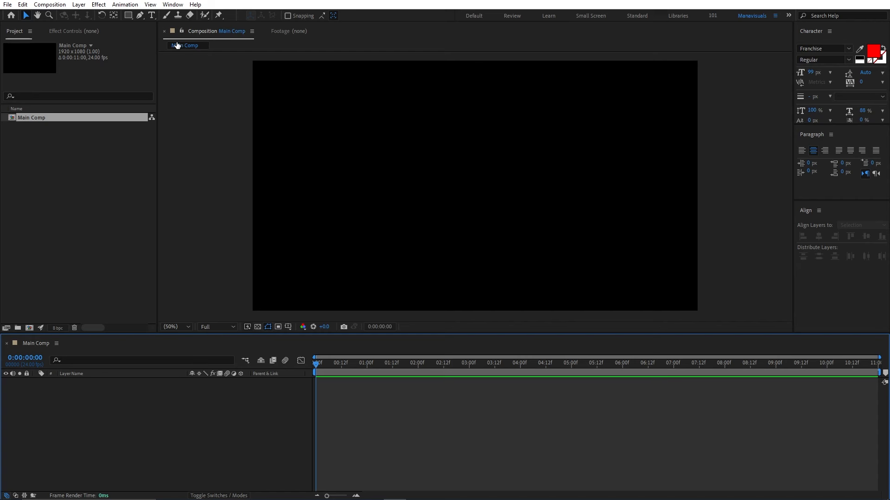
# Add a black 1920x1080 solid layer named Background to Main Comp
pyautogui.click(79, 4)
pyautogui.moveTo(135, 17)
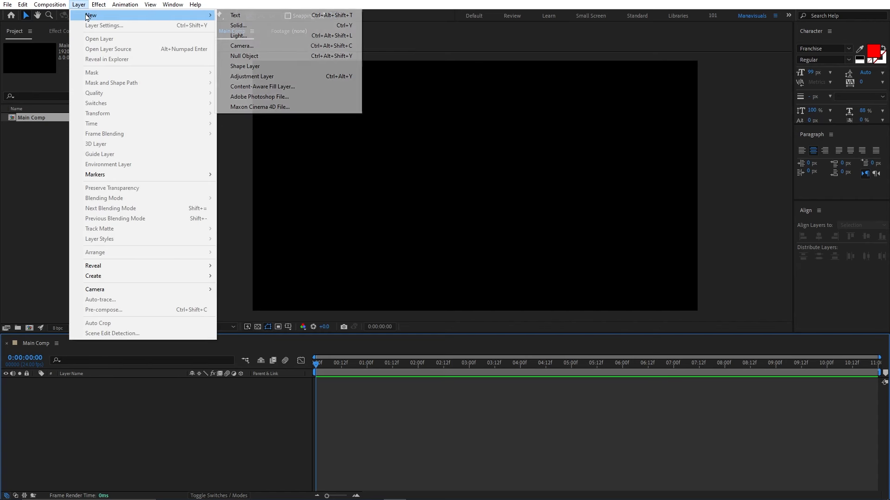
pyautogui.click(238, 25)
pyautogui.write('Background')
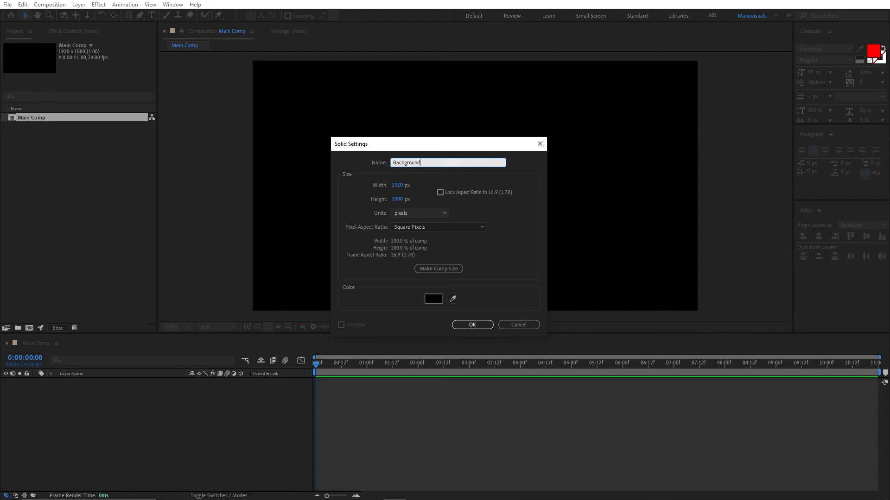
pyautogui.click(433, 299)
pyautogui.click(649, 188)
pyautogui.click(477, 325)
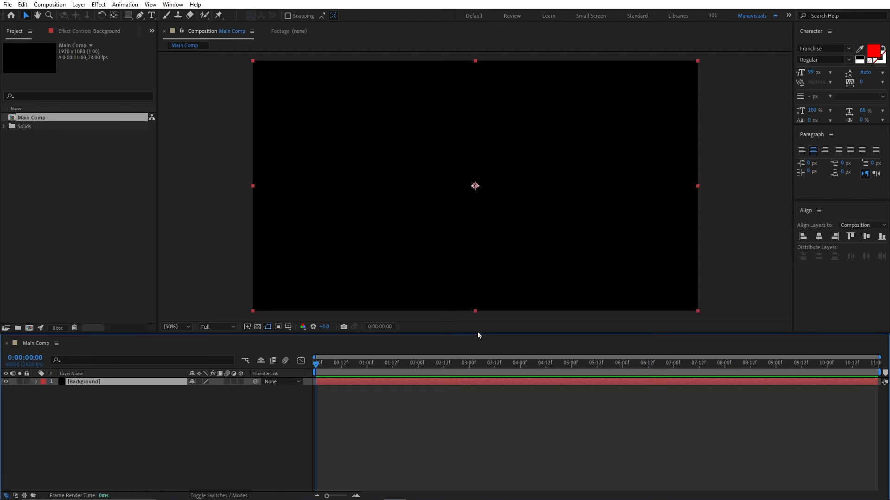
# Import the Farizi Note image from the Material folder and place it above the Background layer in Main Comp
pyautogui.click(168, 418)
pyautogui.hotkey('alt', 'Tab')
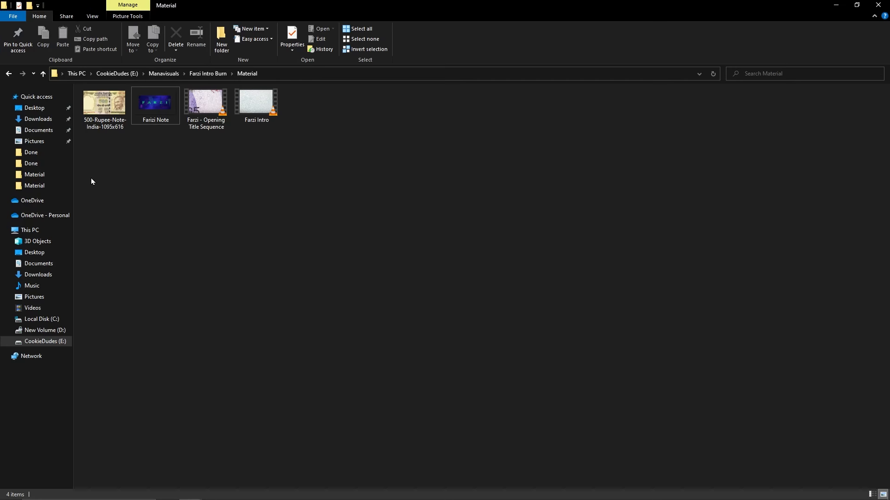
pyautogui.moveTo(151, 102); pyautogui.dragTo(60, 212)
pyautogui.hotkey('alt', 'Tab')
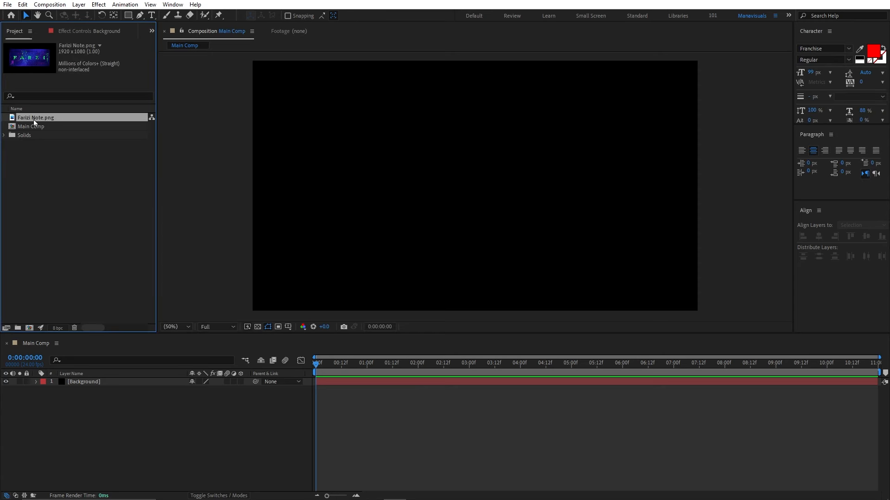
pyautogui.doubleClick(33, 119)
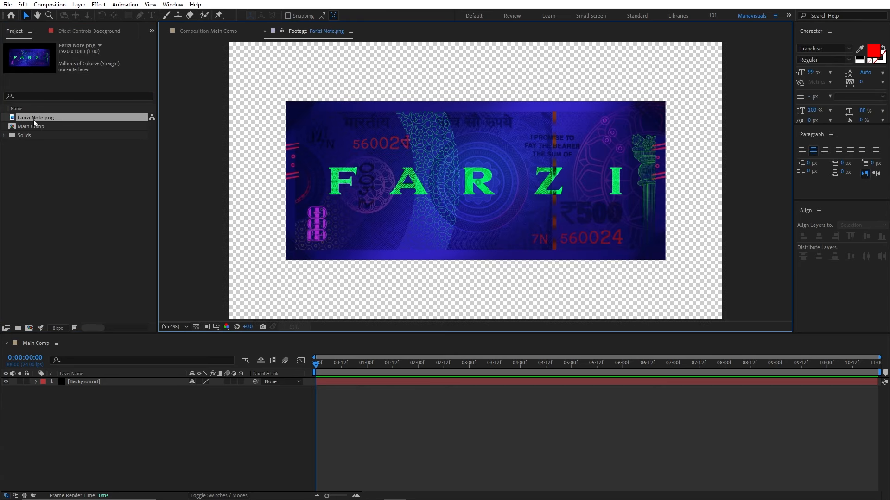
pyautogui.moveTo(33, 119); pyautogui.dragTo(91, 381)
# Pre-compose the note image layer as Burn Me!, moving all attributes into the new composition
pyautogui.rightClick(95, 382)
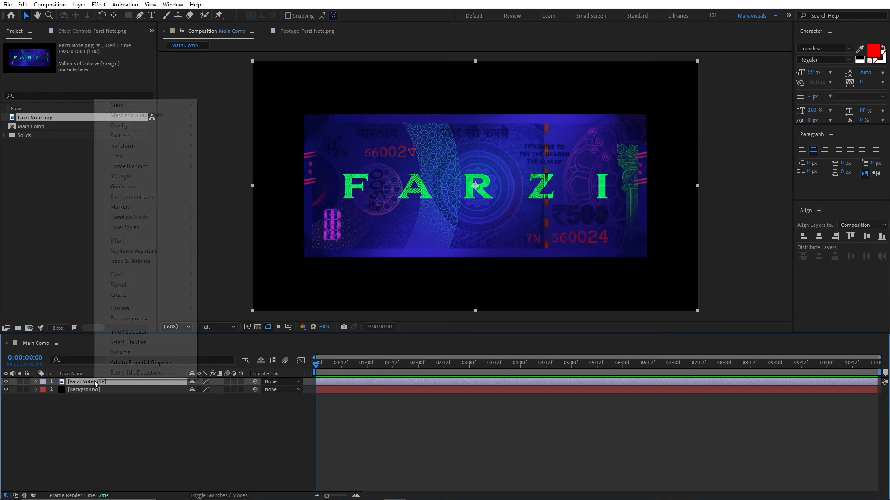
pyautogui.click(135, 321)
pyautogui.write('Burn Me!')
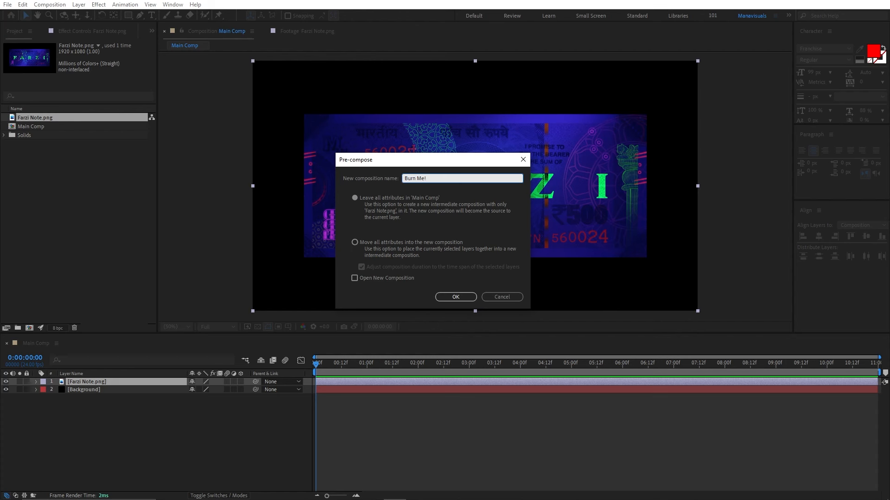
pyautogui.click(388, 246)
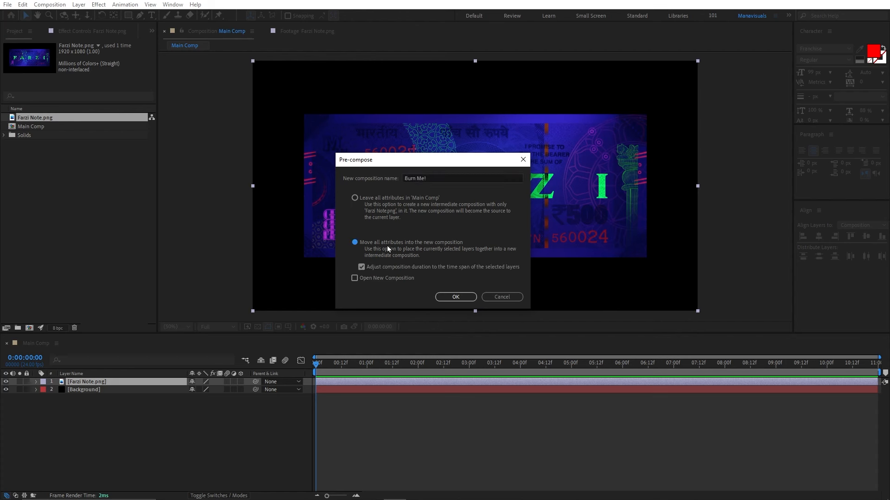
pyautogui.click(455, 297)
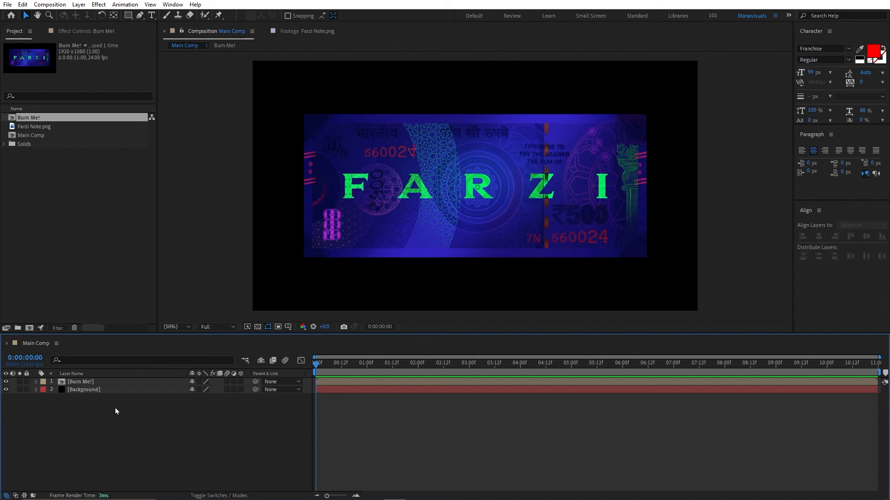
# Create a second composition named Transition Matt at 1920x1080, 24 fps, lasting 11 seconds
pyautogui.click(29, 327)
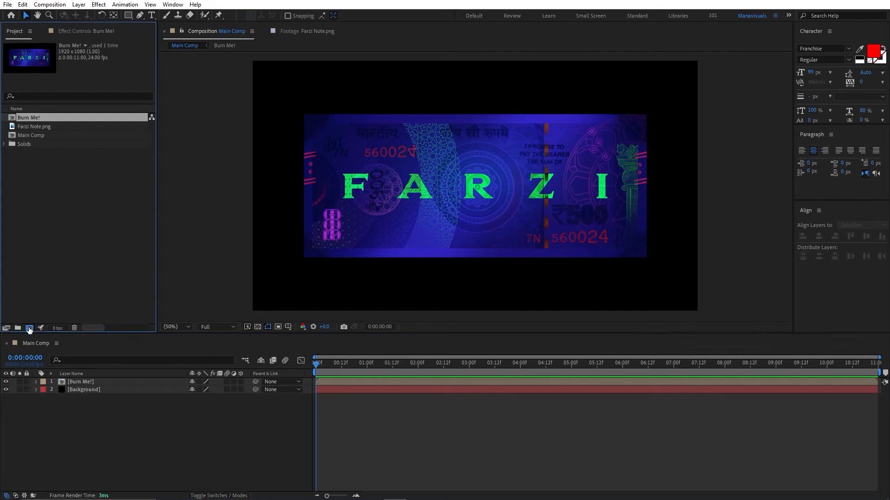
pyautogui.write('Transition Matt')
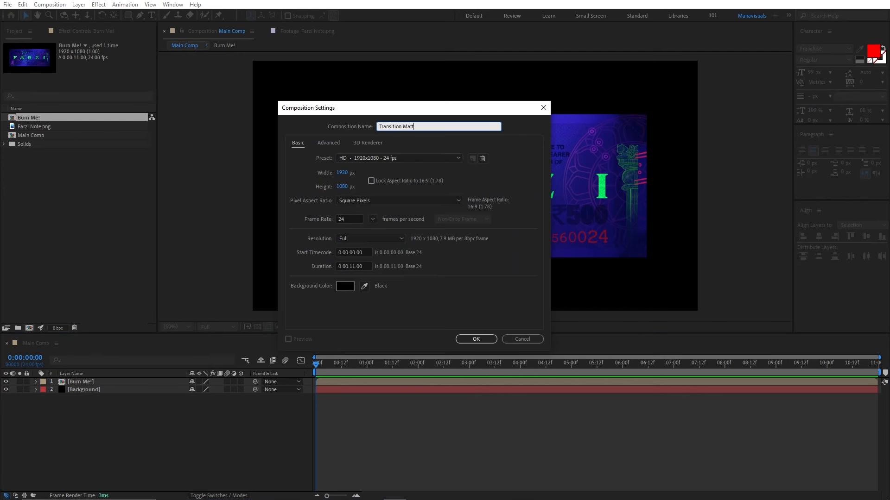
pyautogui.press('Return')
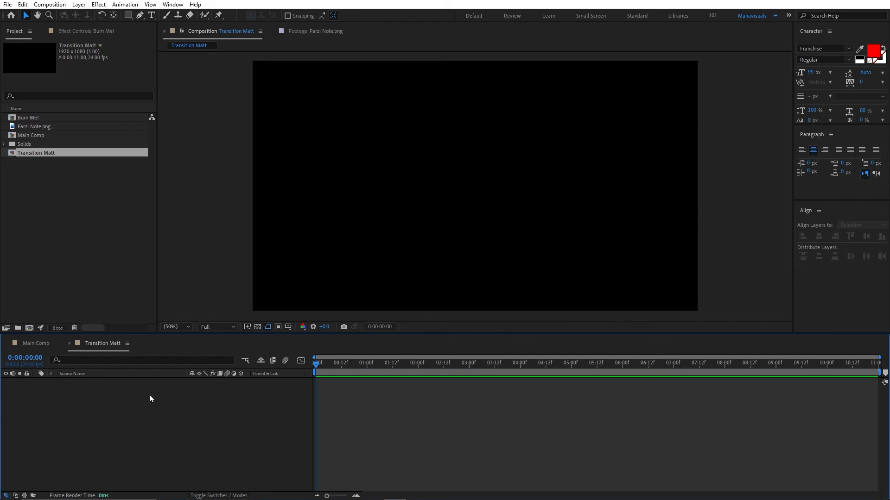
# Add a white (FFFFFF) full-size solid to the Transition Matt composition
pyautogui.hotkey('ctrl', 'y')
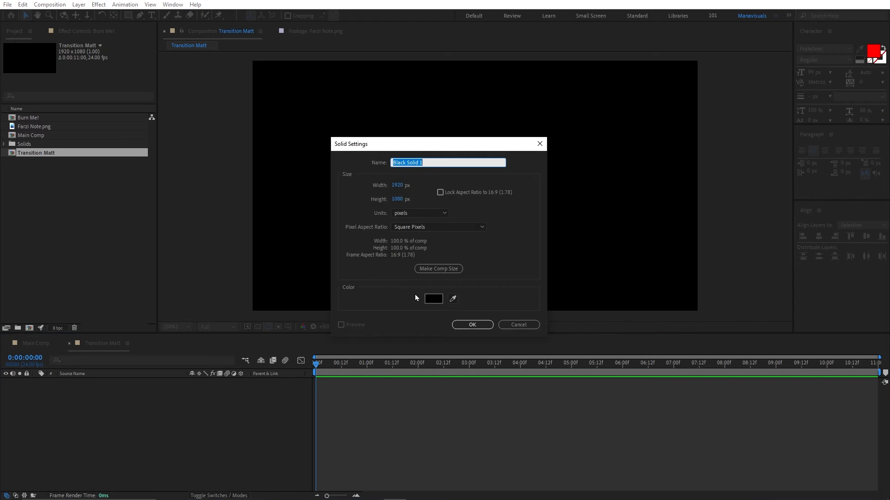
pyautogui.click(433, 298)
pyautogui.moveTo(497, 251); pyautogui.dragTo(429, 173)
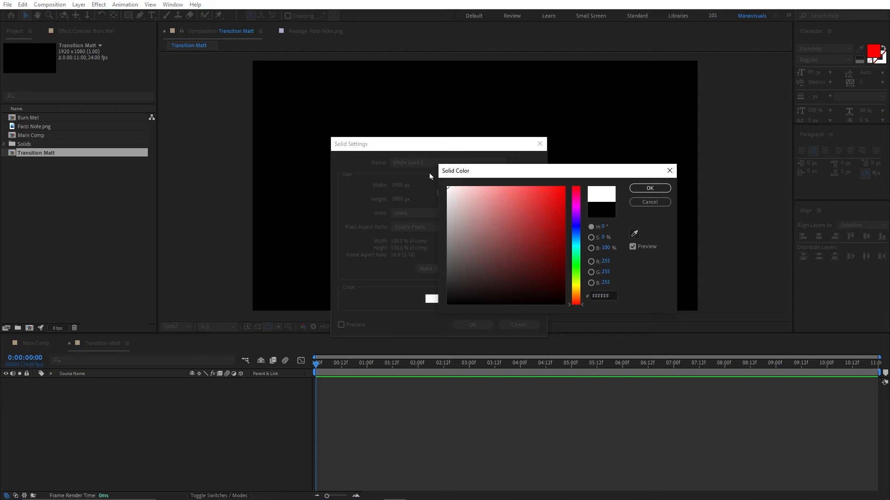
pyautogui.click(650, 188)
pyautogui.click(472, 325)
# Apply the Linear Wipe transition effect to the white solid
pyautogui.click(121, 382)
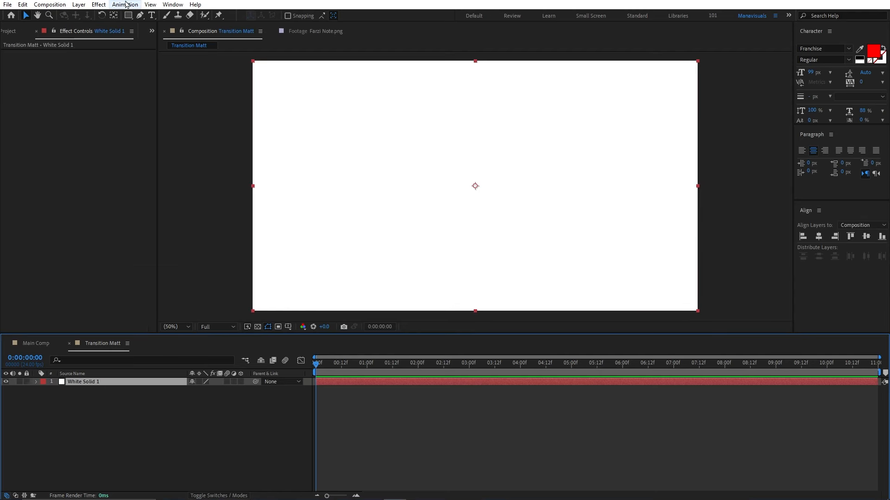
pyautogui.click(99, 5)
pyautogui.moveTo(142, 455)
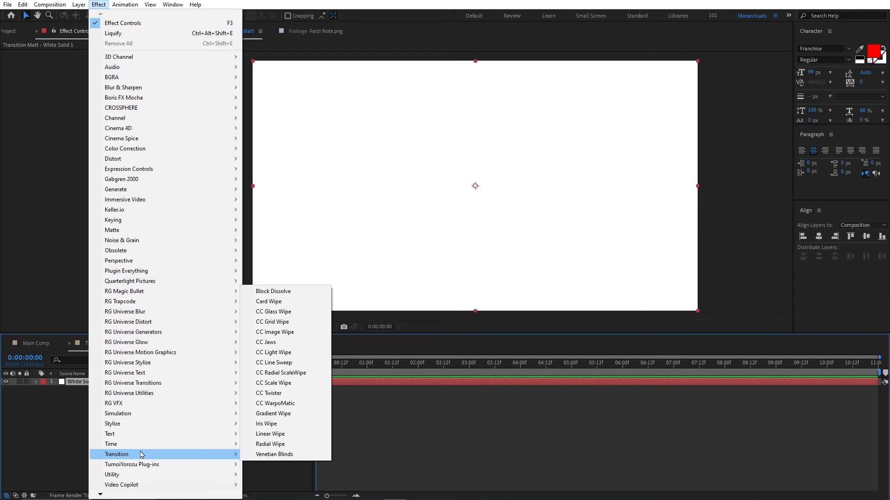
pyautogui.click(264, 435)
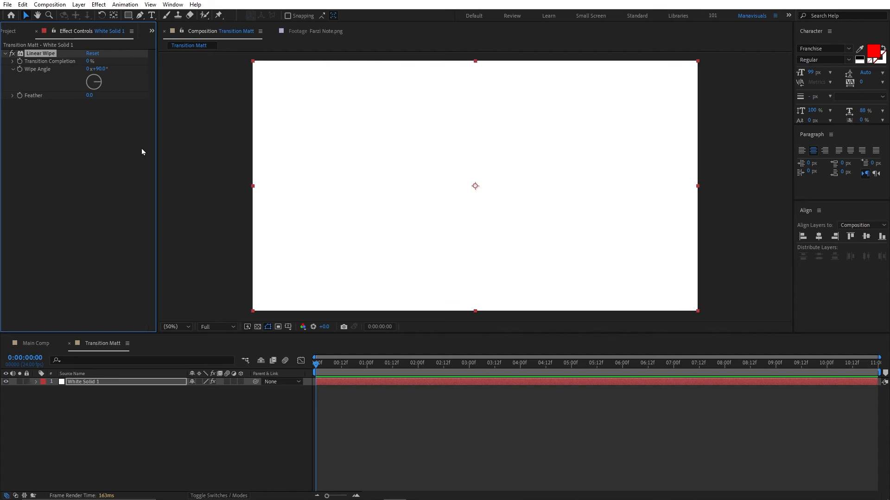
# Try out different Transition Completion and Wipe Angle values on the Linear Wipe and reset the effect
pyautogui.moveTo(88, 61)
pyautogui.mouseDown()
pyautogui.moveTo(102, 61)
pyautogui.moveTo(72, 67)
pyautogui.mouseUp()
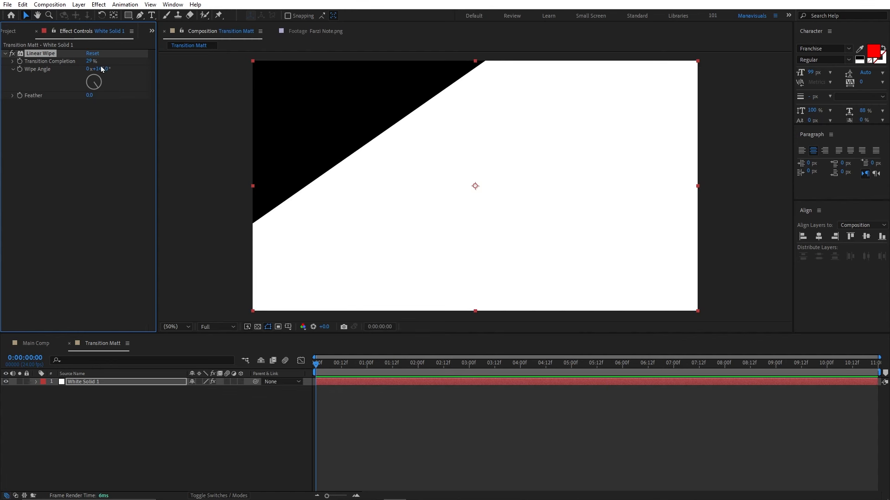
pyautogui.click(92, 54)
pyautogui.moveTo(88, 61)
pyautogui.mouseDown()
pyautogui.moveTo(101, 60)
pyautogui.moveTo(88, 61)
pyautogui.mouseUp()
# Keyframe the Linear Wipe's Transition Completion from 0% at 1 second to 100% at 6 seconds and preview it over the transparency grid
pyautogui.click(280, 341)
pyautogui.click(367, 364)
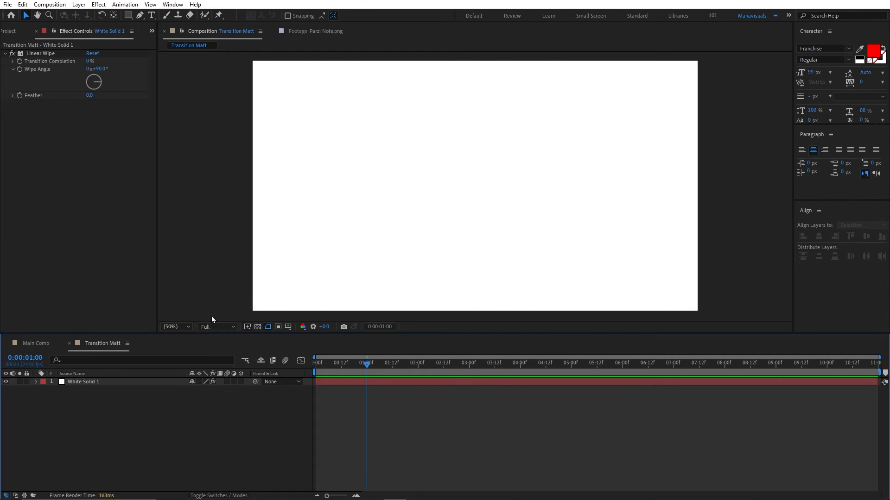
pyautogui.click(19, 61)
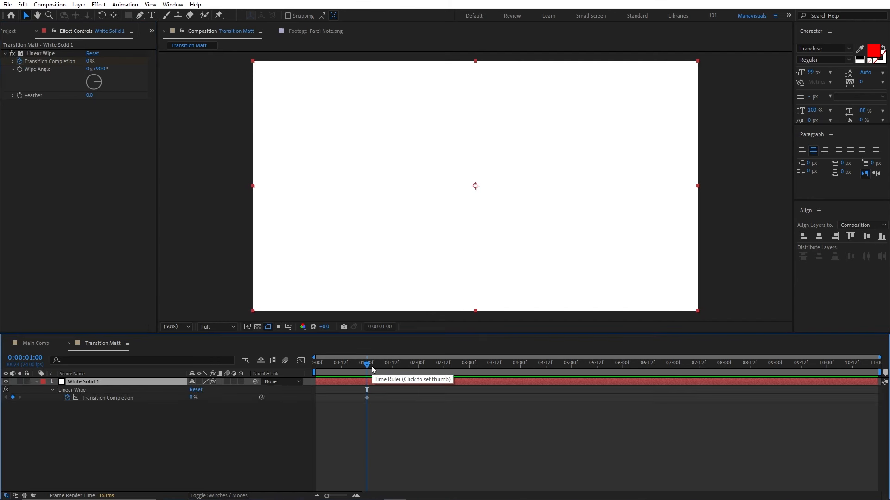
pyautogui.click(622, 364)
pyautogui.moveTo(191, 400); pyautogui.dragTo(246, 398)
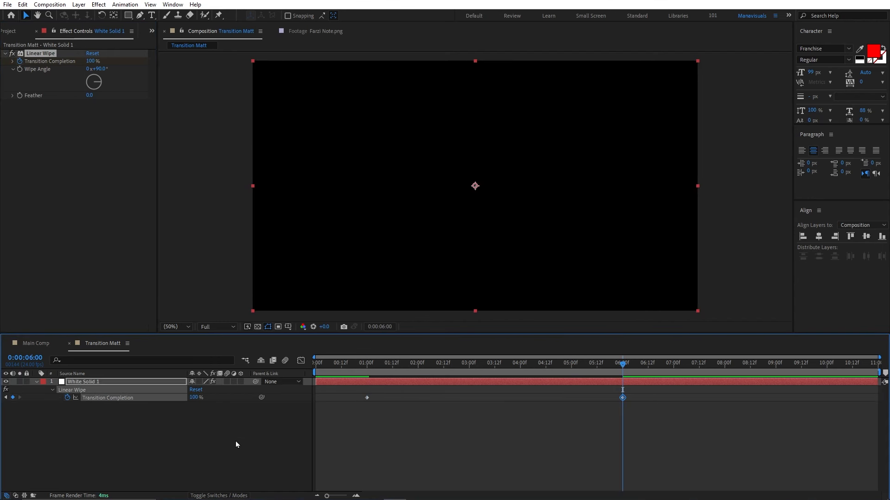
pyautogui.click(257, 327)
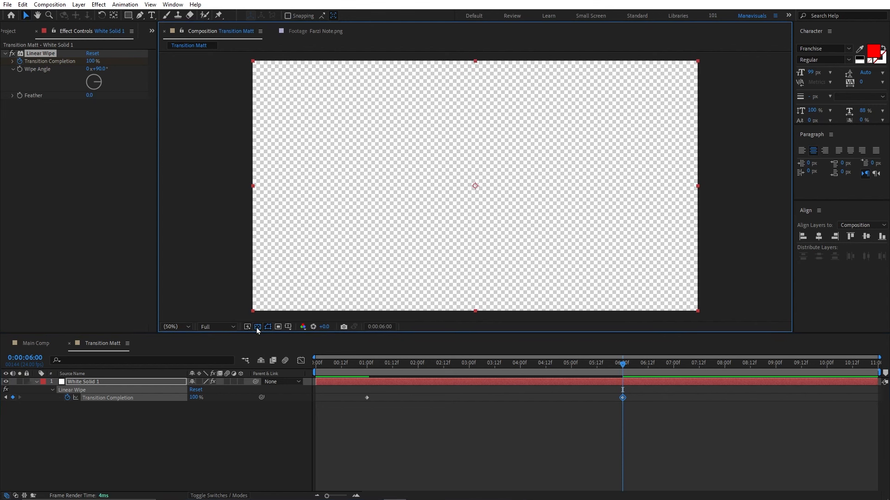
pyautogui.moveTo(568, 366); pyautogui.dragTo(473, 366)
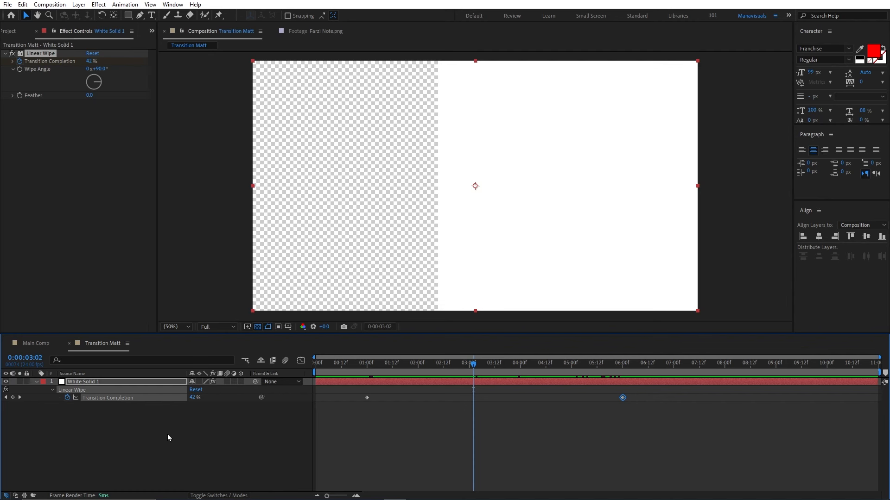
# Apply the Solid Composite effect to the white solid with its color set to black, and scrub through the wipe
pyautogui.click(139, 382)
pyautogui.click(99, 4)
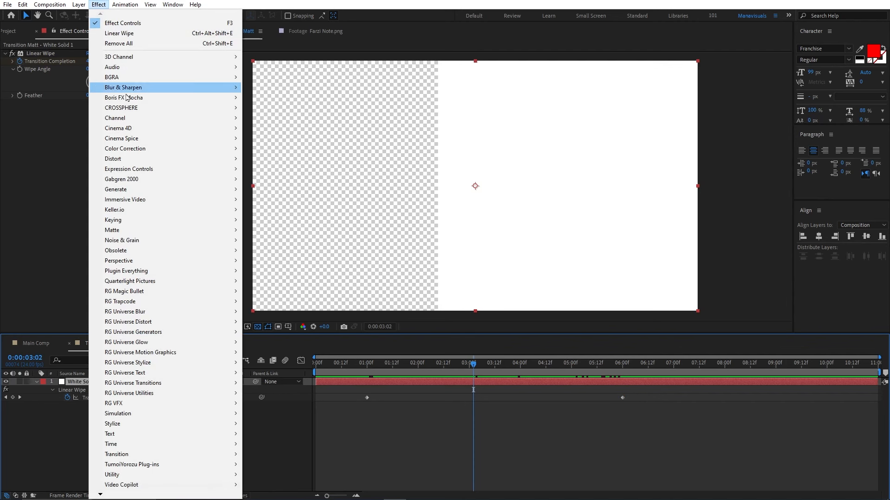
pyautogui.moveTo(132, 119)
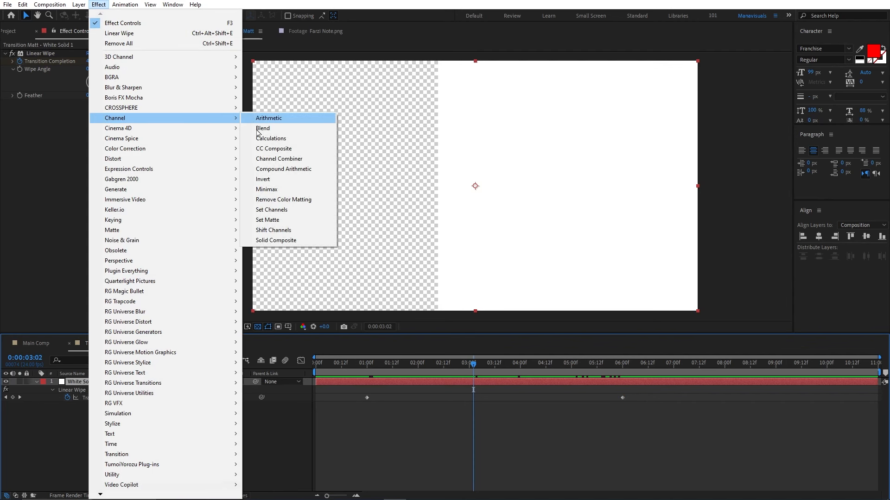
pyautogui.click(271, 240)
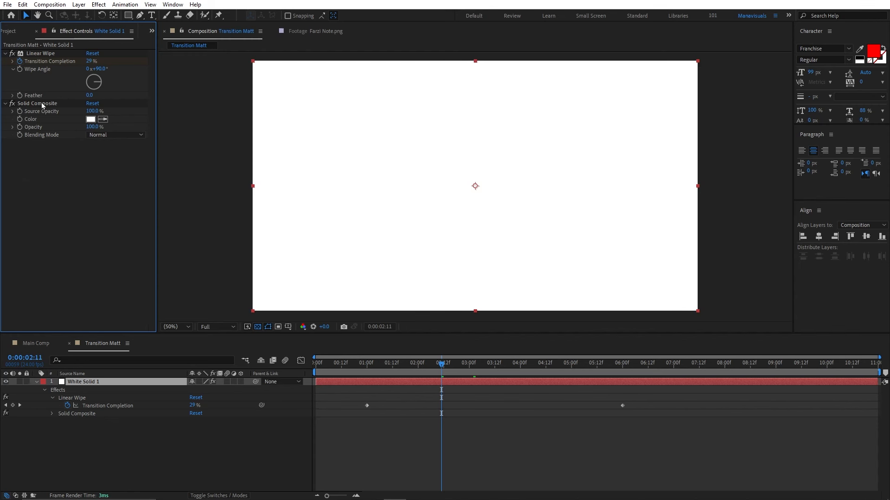
pyautogui.click(96, 119)
pyautogui.moveTo(471, 210); pyautogui.dragTo(445, 315)
pyautogui.click(646, 188)
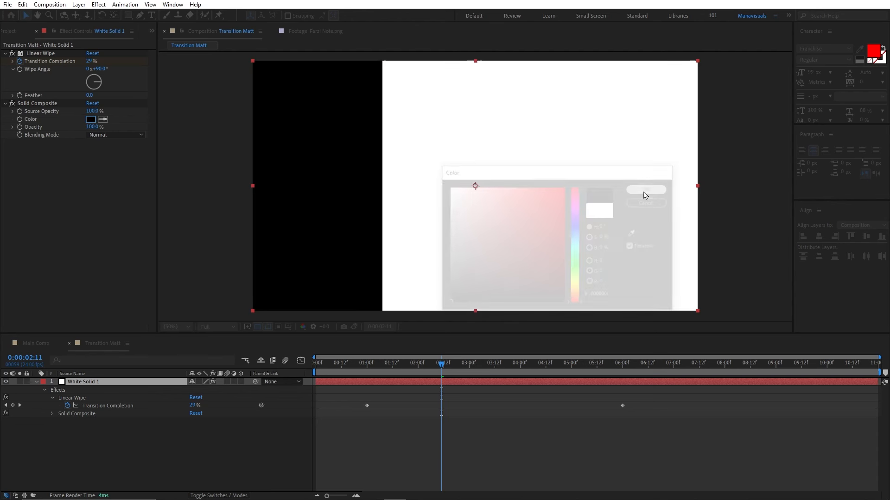
pyautogui.moveTo(355, 372); pyautogui.dragTo(517, 367)
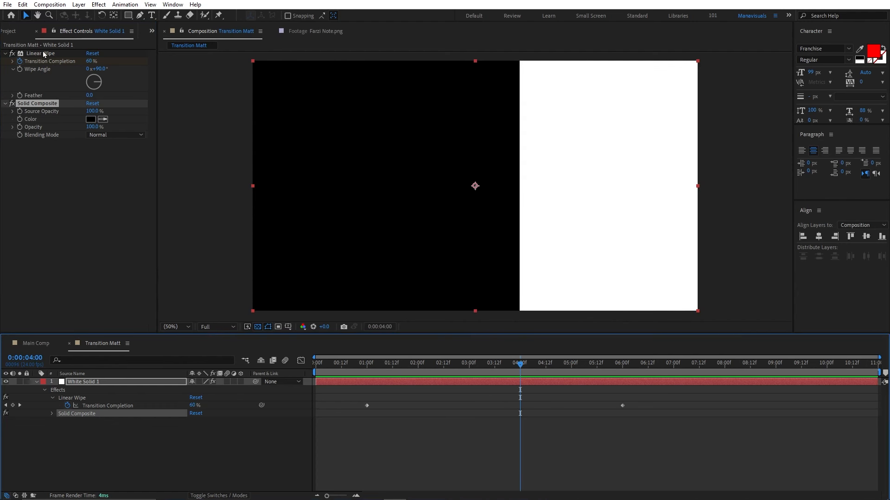
# Set the Linear Wipe's Feather to 300
pyautogui.click(115, 80)
pyautogui.moveTo(90, 96)
pyautogui.mouseDown()
pyautogui.moveTo(116, 98)
pyautogui.moveTo(96, 96)
pyautogui.mouseUp()
pyautogui.click(97, 95)
pyautogui.write('300')
pyautogui.press('Return')
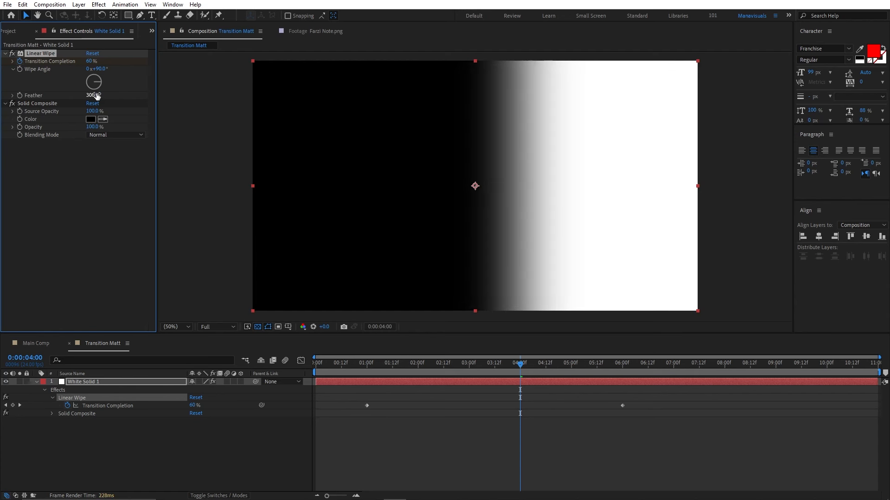
# Create a full-size dark red solid named "Fractal Noise" in the Transition Matt composition
pyautogui.click(120, 438)
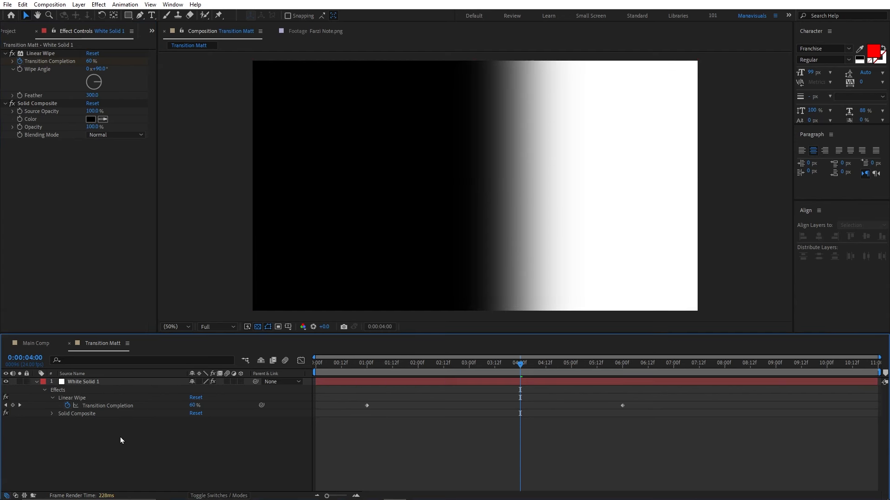
pyautogui.hotkey('ctrl', 'y')
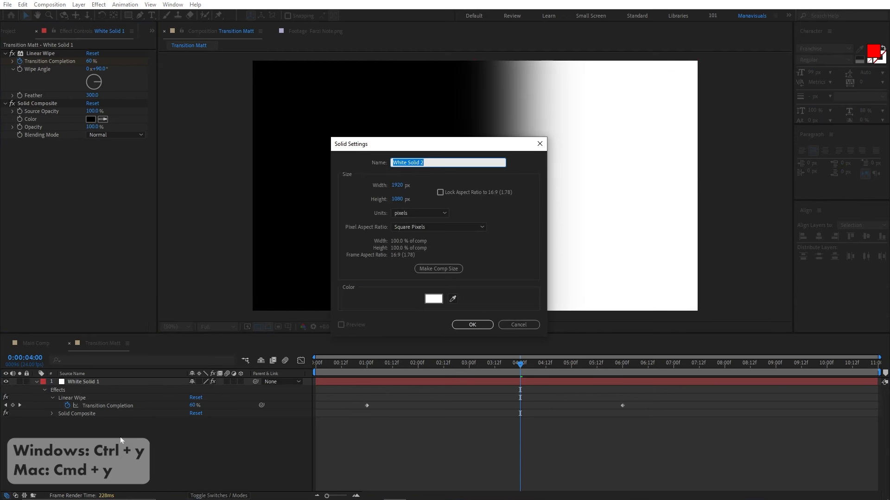
pyautogui.click(434, 299)
pyautogui.moveTo(533, 222)
pyautogui.mouseDown()
pyautogui.moveTo(513, 242)
pyautogui.moveTo(549, 223)
pyautogui.mouseUp()
pyautogui.click(650, 188)
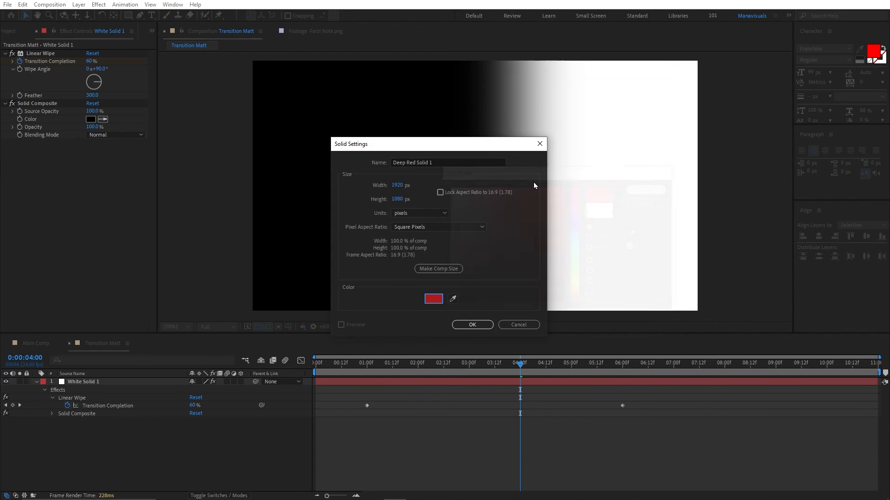
pyautogui.click(446, 163)
pyautogui.write('Frac')
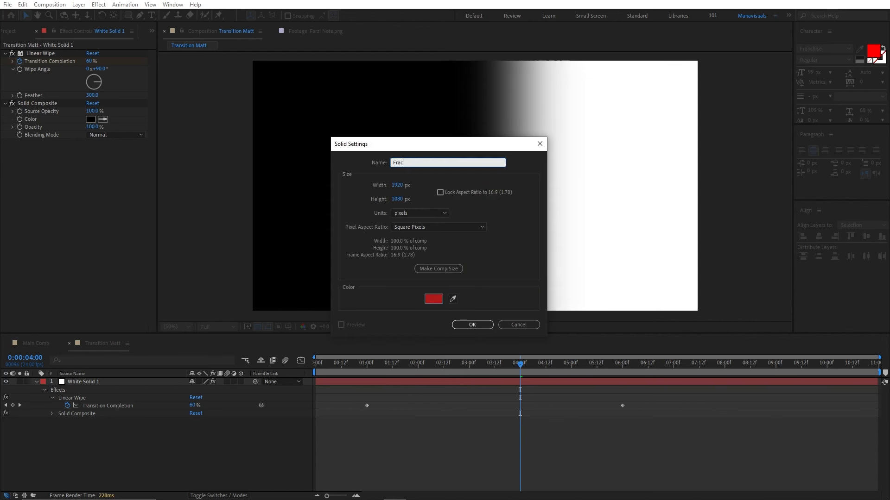
pyautogui.write('tal Noise')
pyautogui.press('Return')
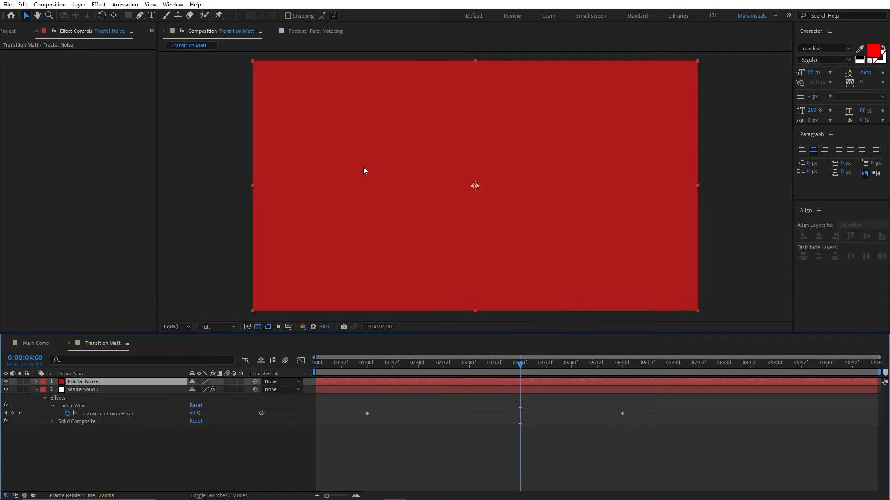
# Apply the Fractal Noise effect to the red solid with a Scale of 200, and briefly hide the layer to compare it with the wipe
pyautogui.click(99, 5)
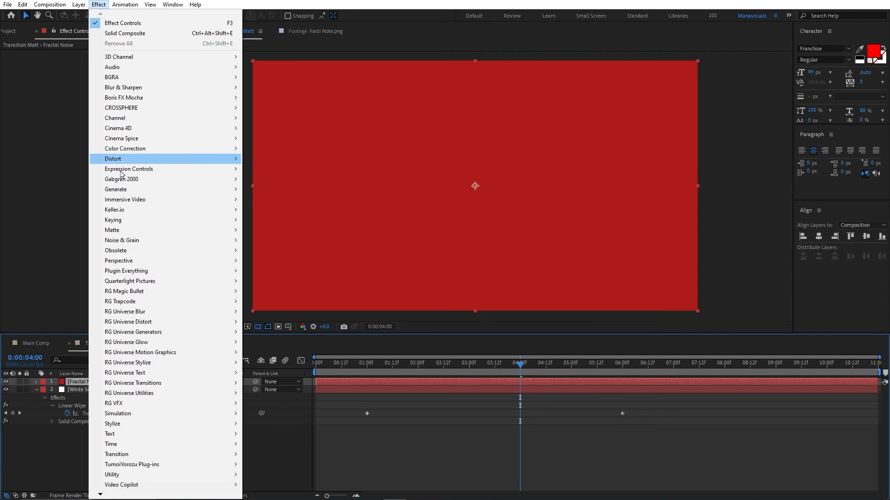
pyautogui.moveTo(126, 241)
pyautogui.click(272, 261)
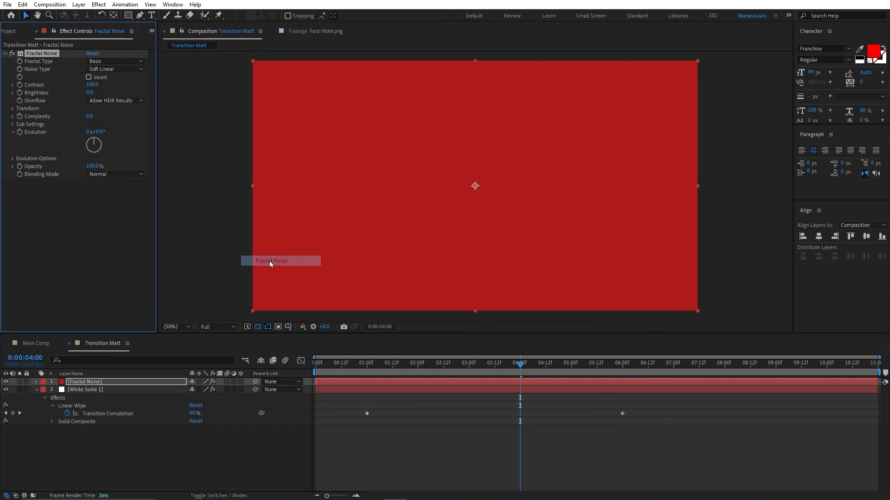
pyautogui.click(13, 109)
pyautogui.click(92, 132)
pyautogui.write('200')
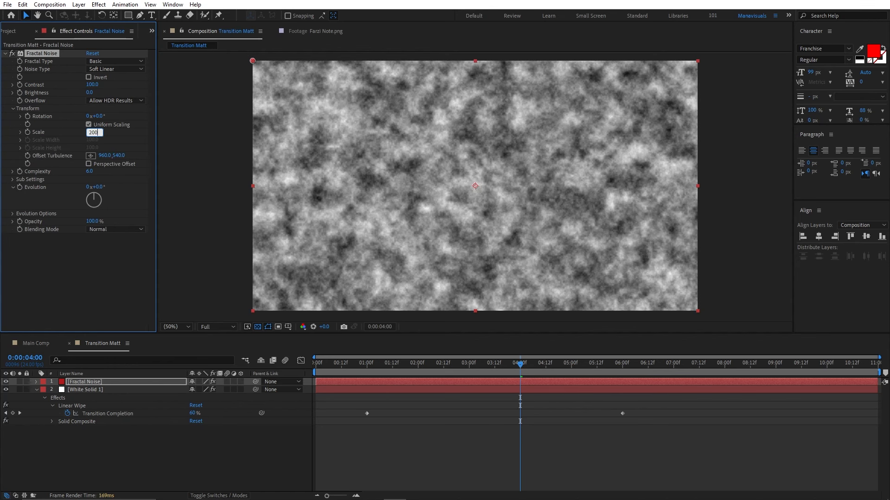
pyautogui.press('Return')
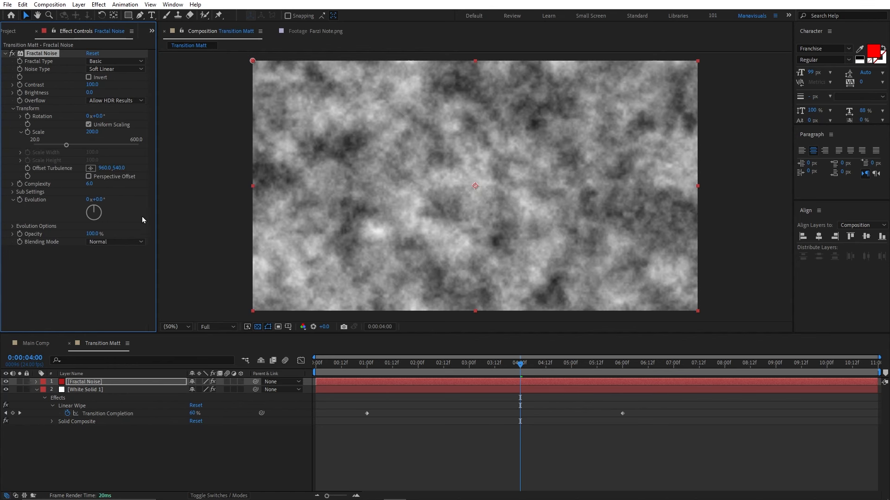
pyautogui.click(5, 381)
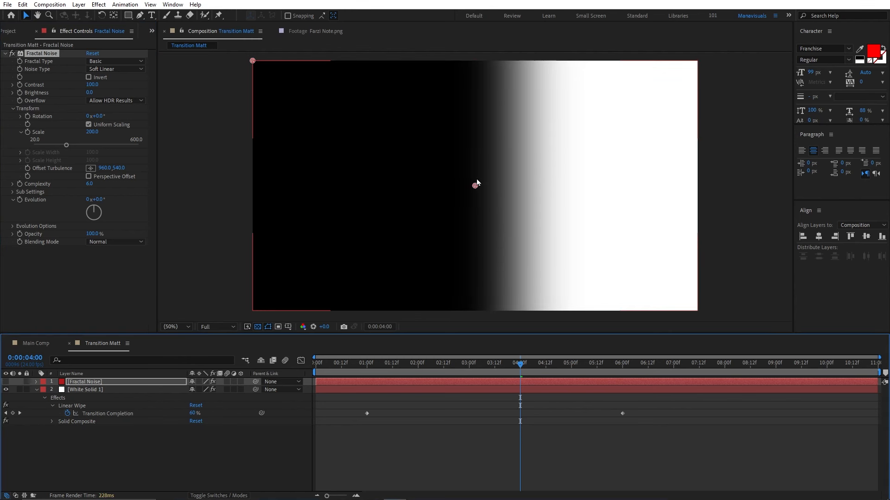
pyautogui.hotkey('ctrl', 'z')
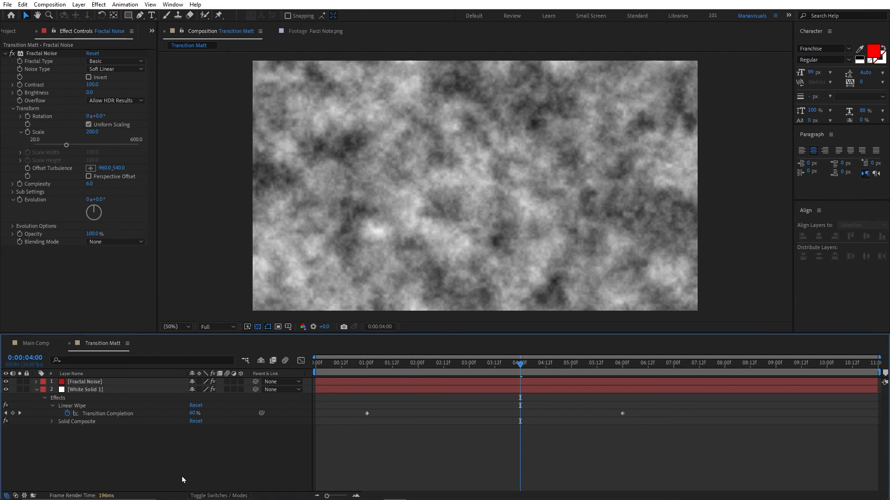
# Try the Multiply and Screen blending modes on the Fractal Noise layer, scrubbing through the wipe with each
pyautogui.click(212, 495)
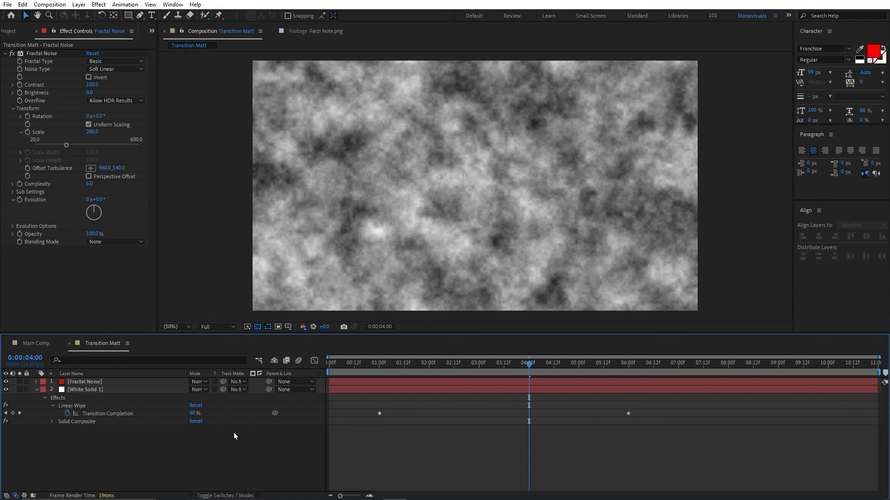
pyautogui.click(199, 382)
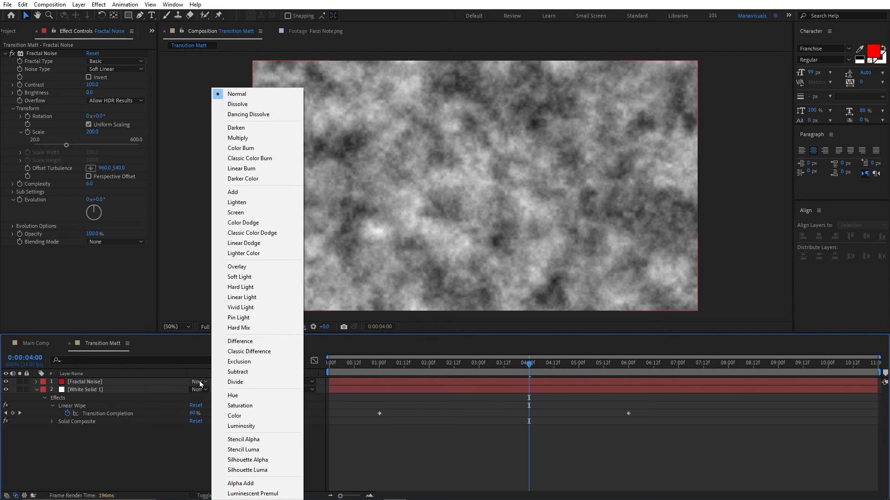
pyautogui.click(233, 138)
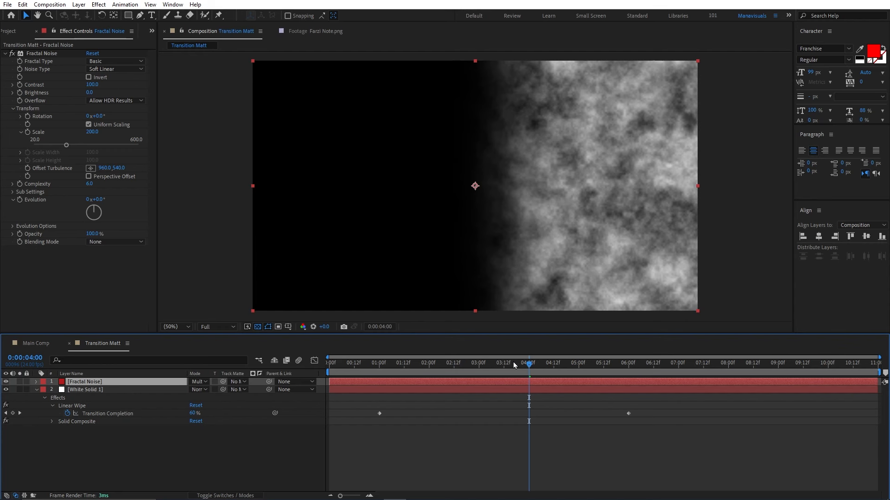
pyautogui.moveTo(513, 364)
pyautogui.mouseDown()
pyautogui.moveTo(441, 364)
pyautogui.moveTo(512, 364)
pyautogui.mouseUp()
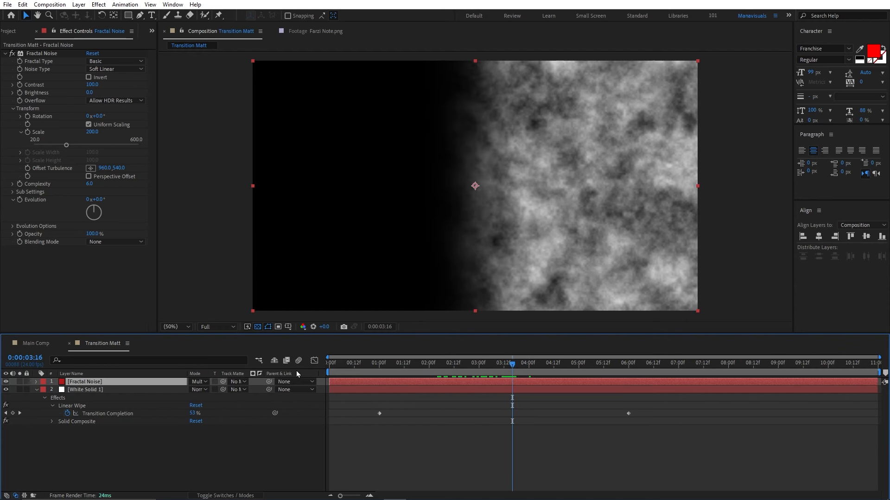
pyautogui.click(202, 381)
pyautogui.click(249, 216)
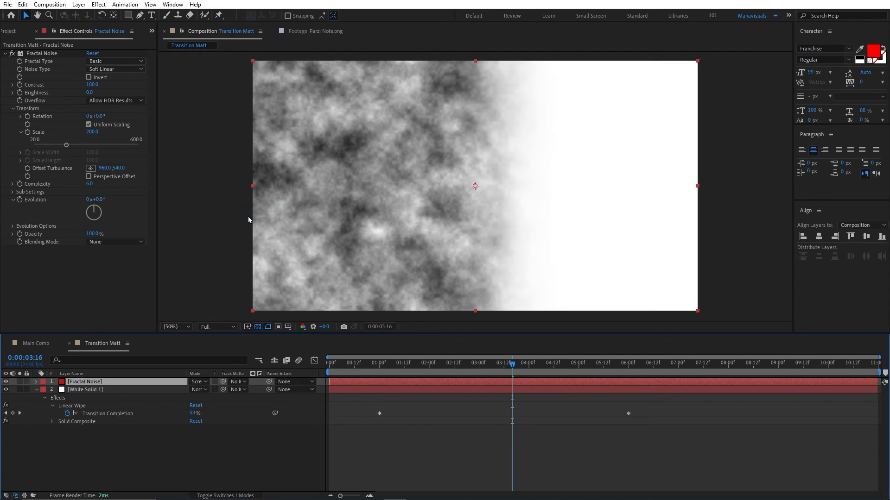
pyautogui.moveTo(402, 363); pyautogui.dragTo(476, 364)
# Set the Fractal Noise layer's blending mode to Overlay and scrub through the wipe
pyautogui.click(199, 382)
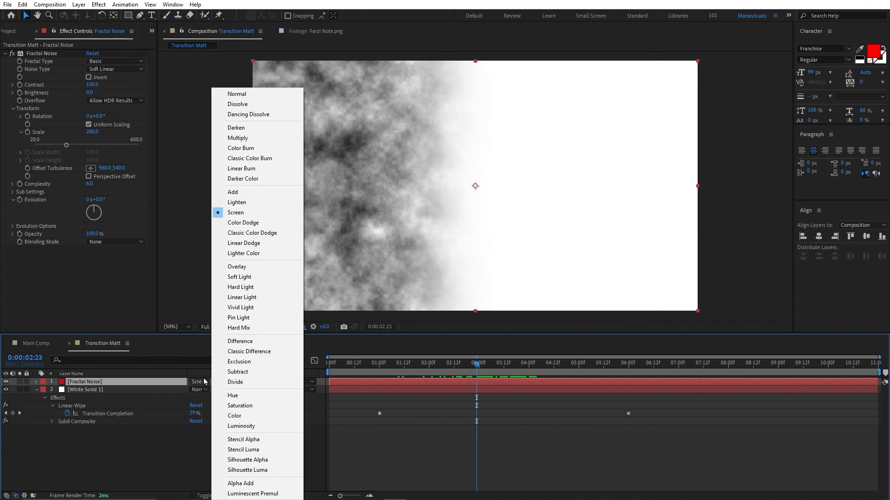
pyautogui.click(244, 268)
pyautogui.moveTo(398, 365); pyautogui.dragTo(596, 378)
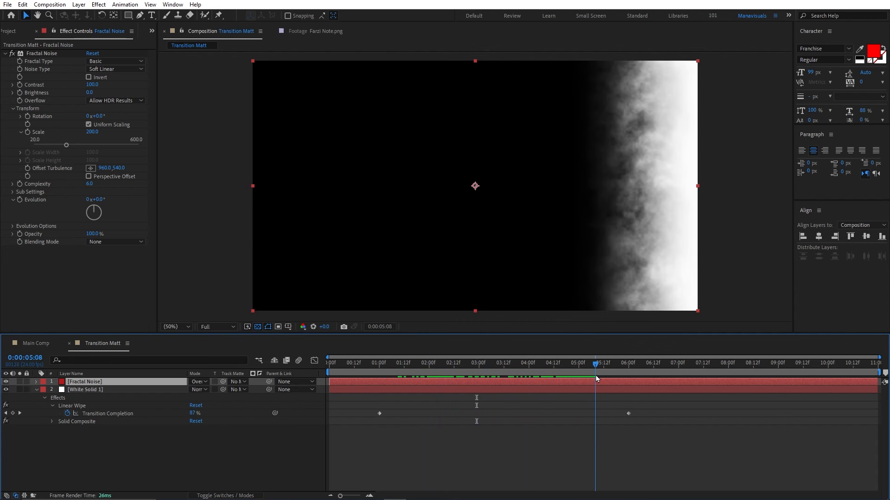
# Add an adjustment layer above the Fractal Noise layer, collapse the white solid's properties and list the layers by source name
pyautogui.click(92, 449)
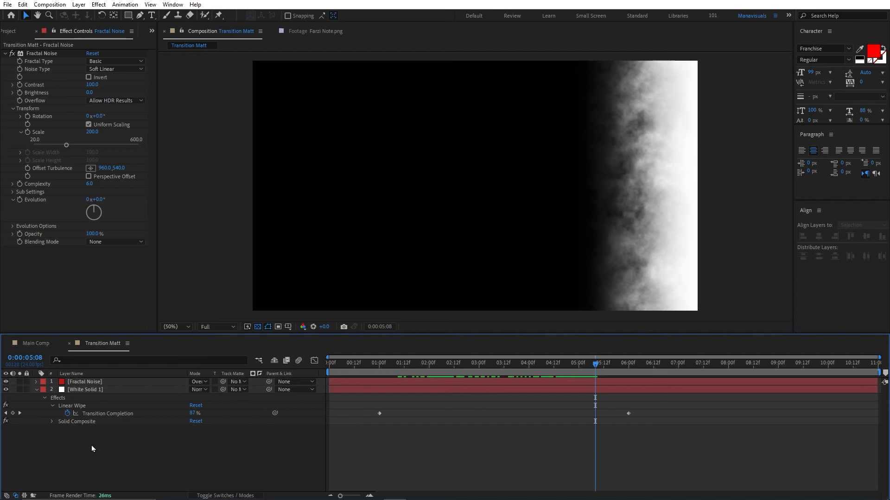
pyautogui.click(79, 5)
pyautogui.moveTo(83, 17)
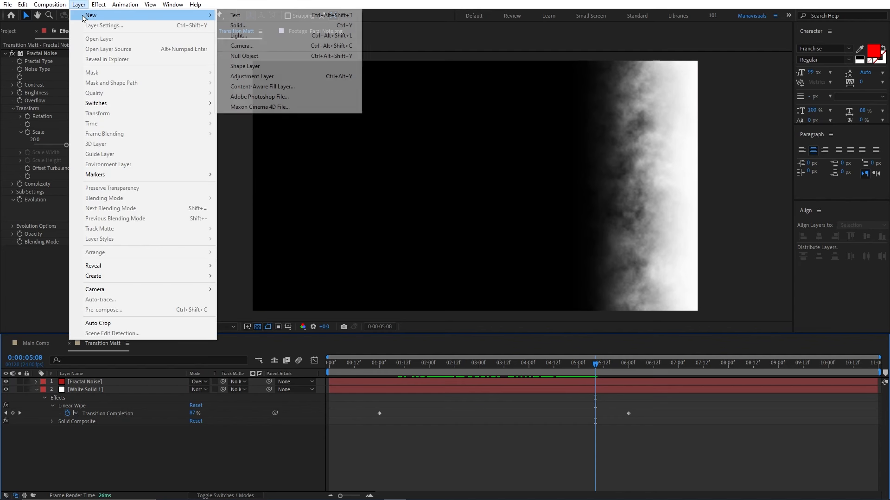
pyautogui.click(246, 78)
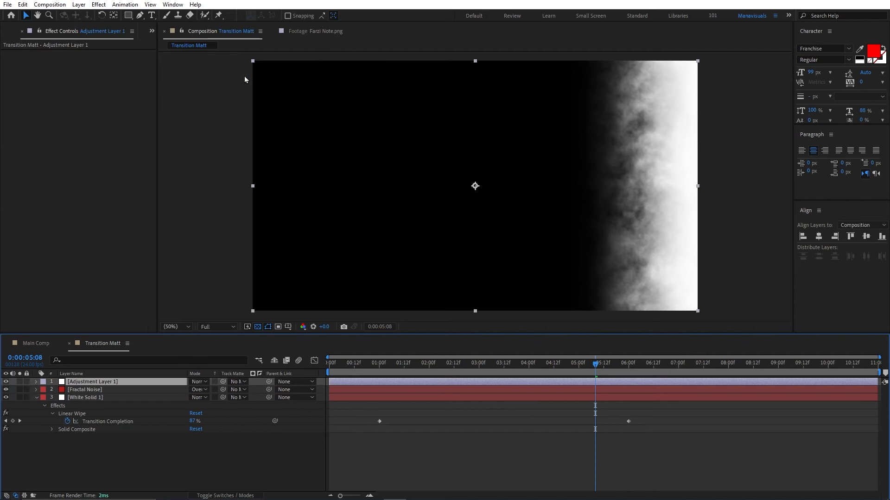
pyautogui.click(37, 397)
pyautogui.click(78, 374)
pyautogui.click(83, 382)
# Apply Brightness & Contrast to the adjustment layer with Use Legacy enabled and Contrast raised to 100
pyautogui.click(97, 5)
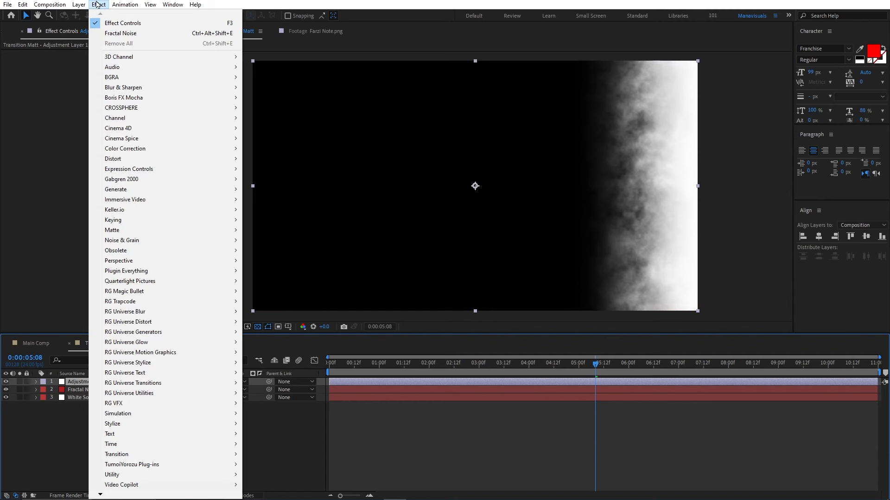
pyautogui.moveTo(139, 150)
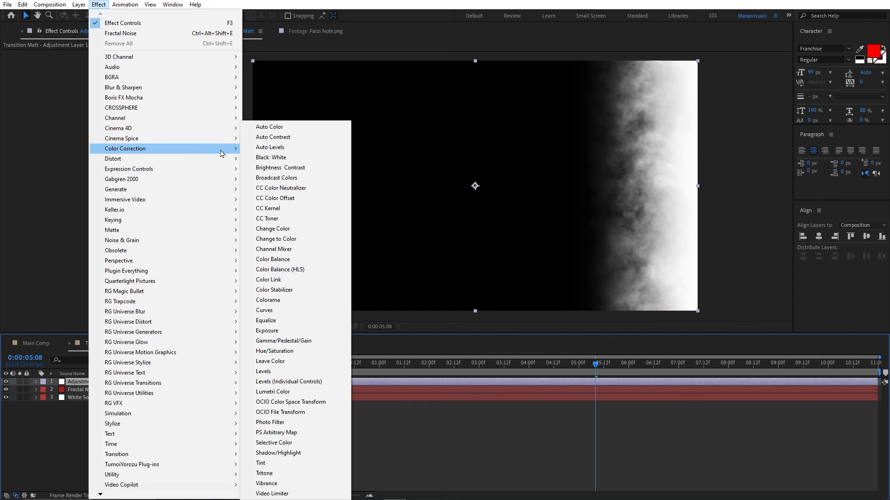
pyautogui.click(279, 168)
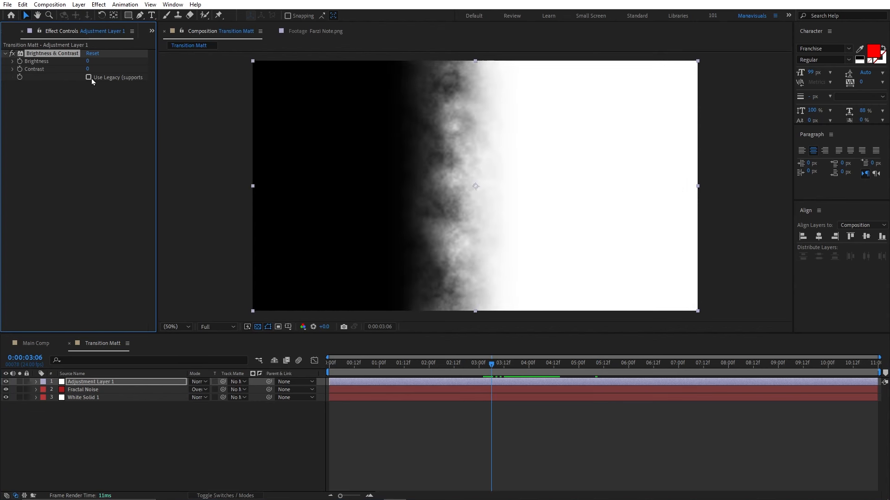
pyautogui.click(88, 78)
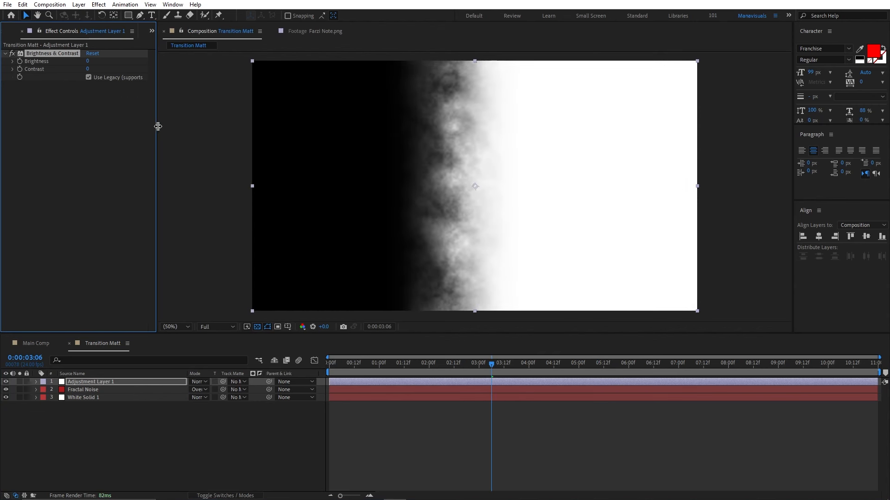
pyautogui.moveTo(156, 127); pyautogui.dragTo(217, 130)
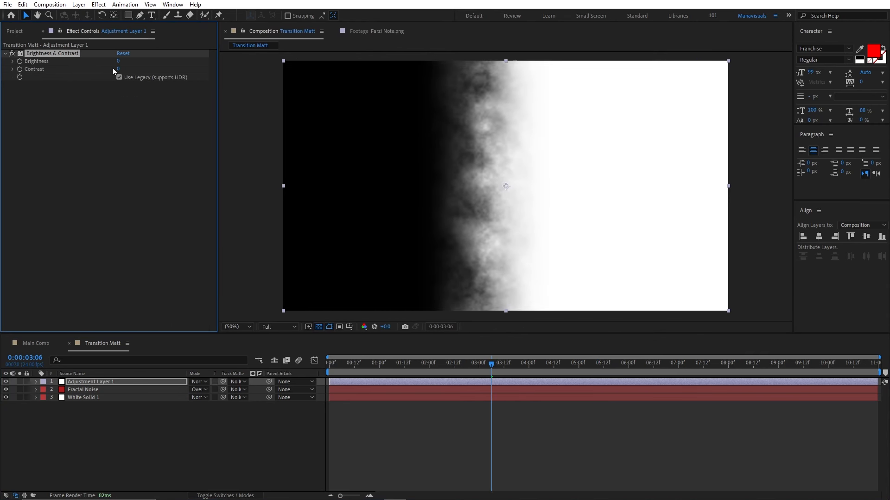
pyautogui.moveTo(117, 68); pyautogui.dragTo(144, 68)
pyautogui.moveTo(150, 67); pyautogui.dragTo(162, 66)
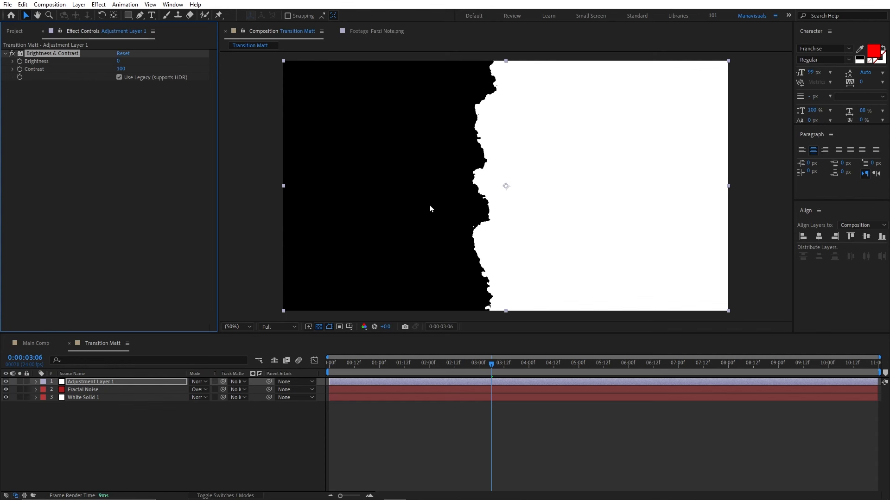
# Inspect the matte's edge up close, set the adjustment layer's Contrast to 98, and scrub through the transition
pyautogui.scroll(6, 430, 209)
pyautogui.press('h')
pyautogui.moveTo(405, 223); pyautogui.dragTo(526, 185)
pyautogui.press('v')
pyautogui.click(121, 68)
pyautogui.write('98')
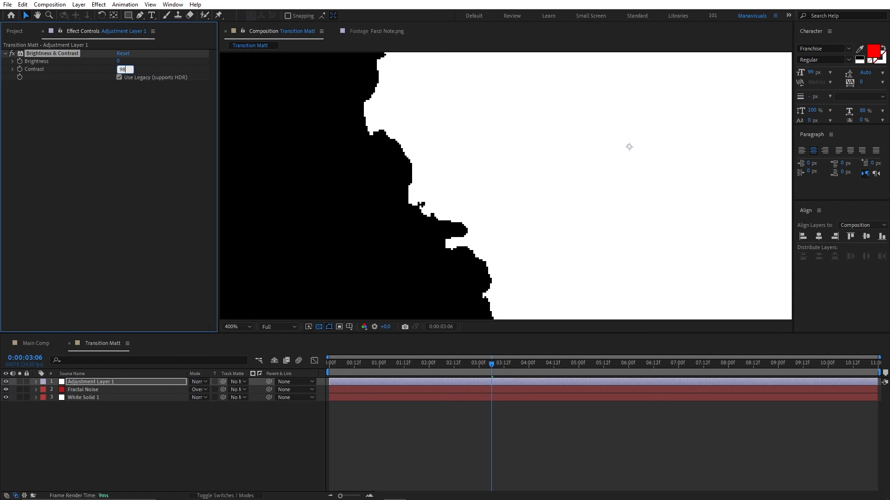
pyautogui.press('Return')
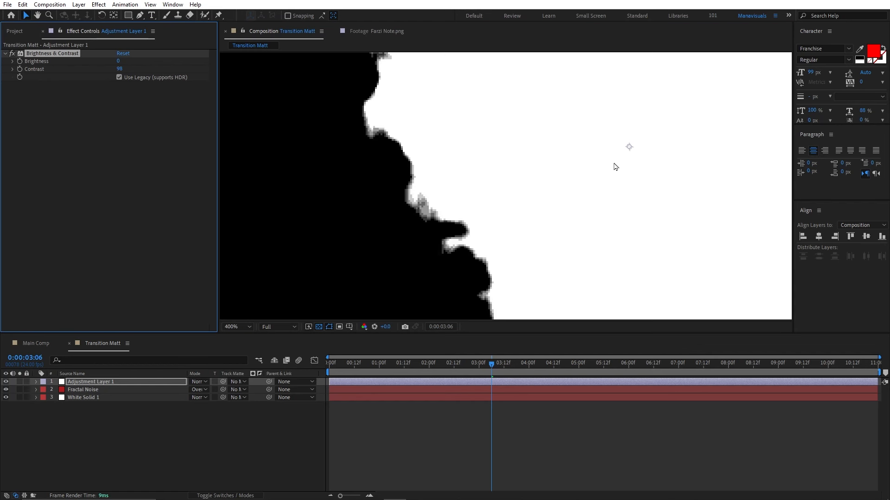
pyautogui.hotkey('shift', '/')
pyautogui.moveTo(372, 366); pyautogui.dragTo(556, 367)
# Lower the Fractal Noise layer's Opacity to 30%, preview the transition, and collapse the layer's properties
pyautogui.click(83, 389)
pyautogui.click(36, 389)
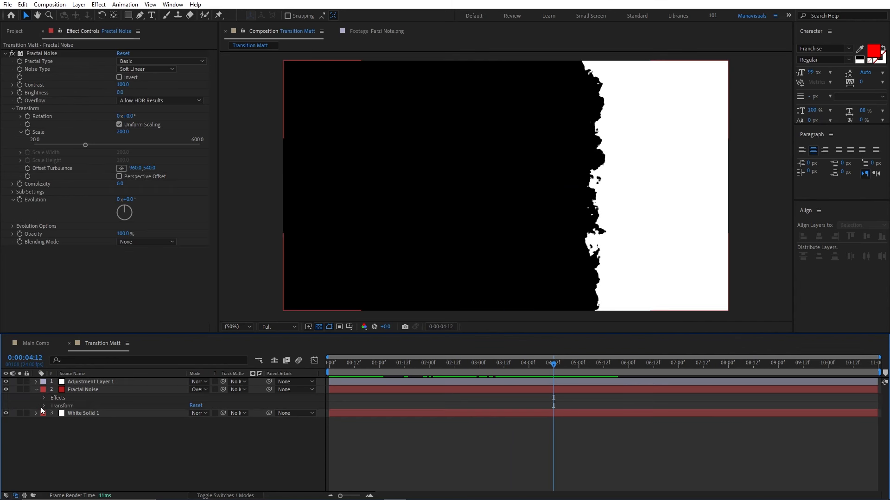
pyautogui.click(45, 405)
pyautogui.moveTo(197, 444); pyautogui.dragTo(169, 444)
pyautogui.click(190, 445)
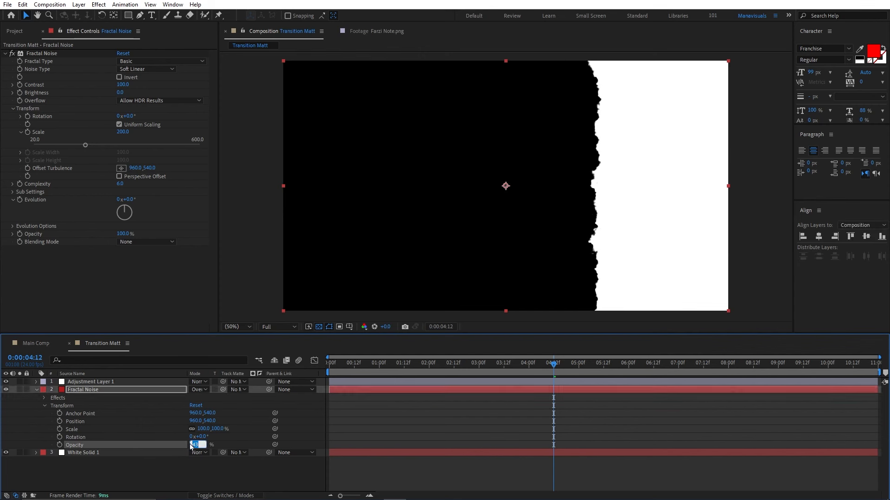
pyautogui.write('30')
pyautogui.press('Return')
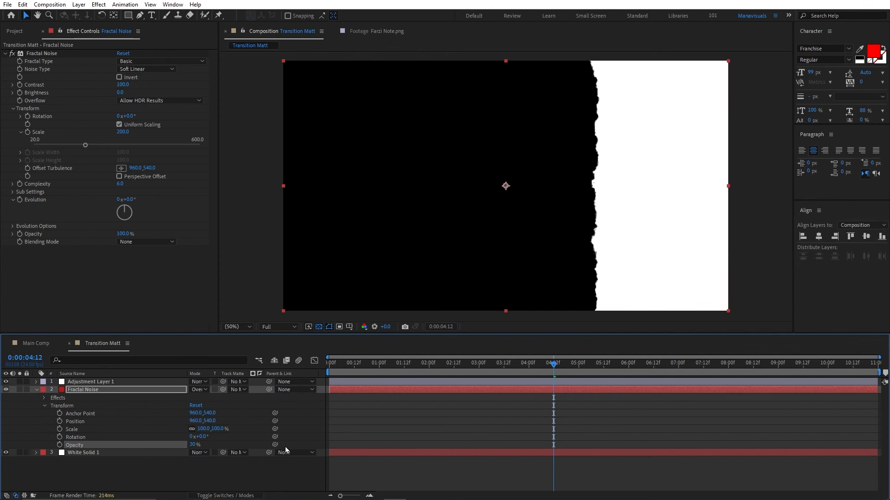
pyautogui.moveTo(392, 370); pyautogui.dragTo(572, 374)
pyautogui.moveTo(573, 374); pyautogui.dragTo(589, 374)
pyautogui.press('u')
pyautogui.click(173, 419)
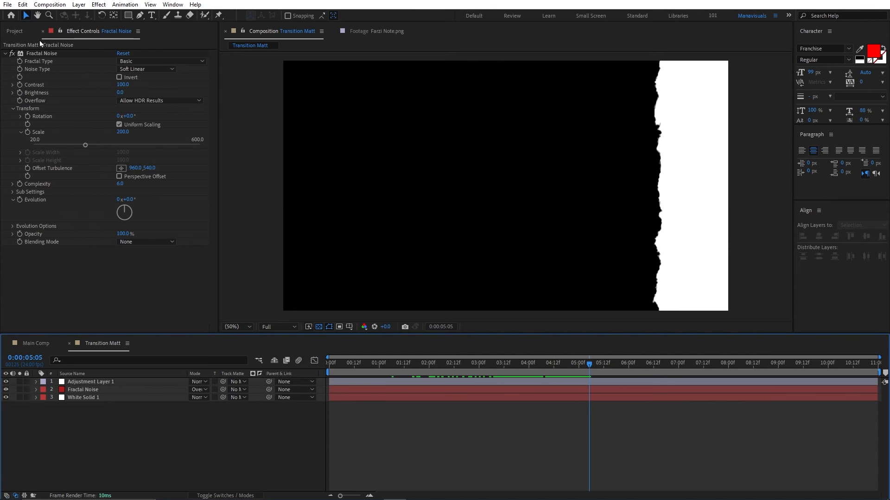
# Insert the Burn Me! composition into Transition Matt between the adjustment layer and the Fractal Noise layer
pyautogui.click(14, 31)
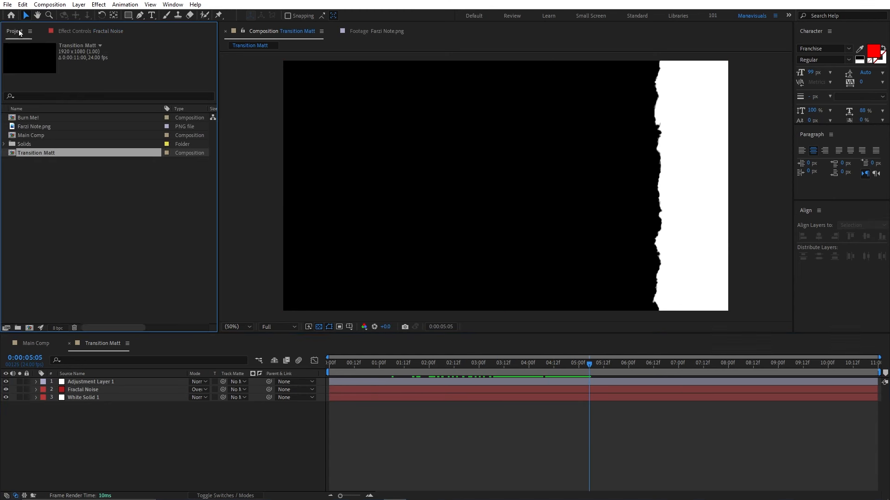
pyautogui.moveTo(36, 117); pyautogui.dragTo(82, 390)
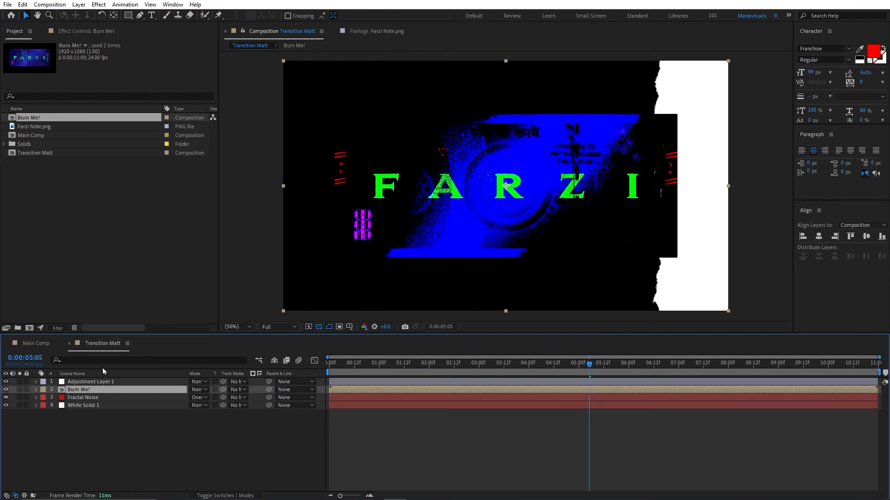
# Set the Burn Me! layer's blending mode to Overlay in Transition Matt and scrub through the transition
pyautogui.click(194, 392)
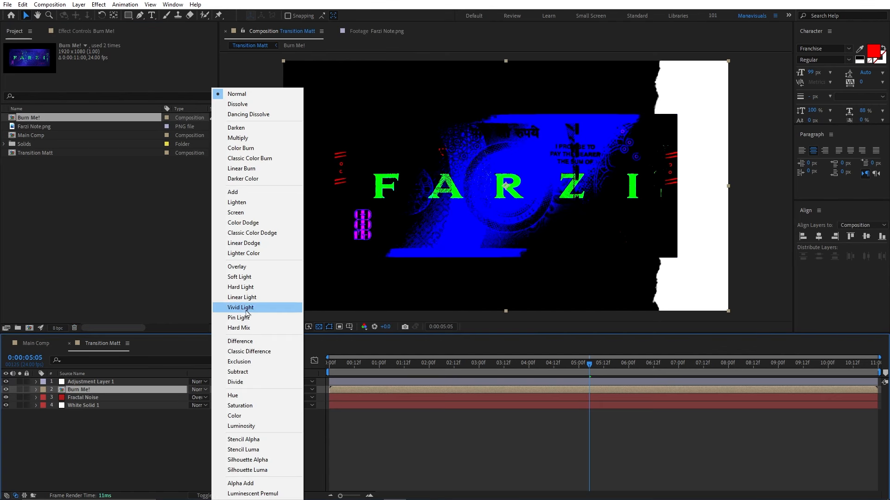
pyautogui.click(251, 268)
pyautogui.moveTo(414, 363); pyautogui.dragTo(487, 364)
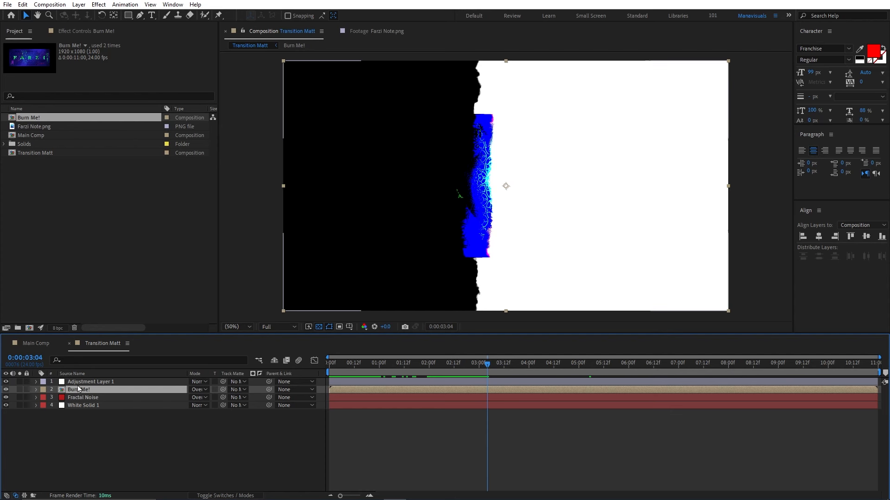
# Apply Hue/Saturation to the Burn Me! layer and lower its Master Saturation to -100
pyautogui.click(97, 5)
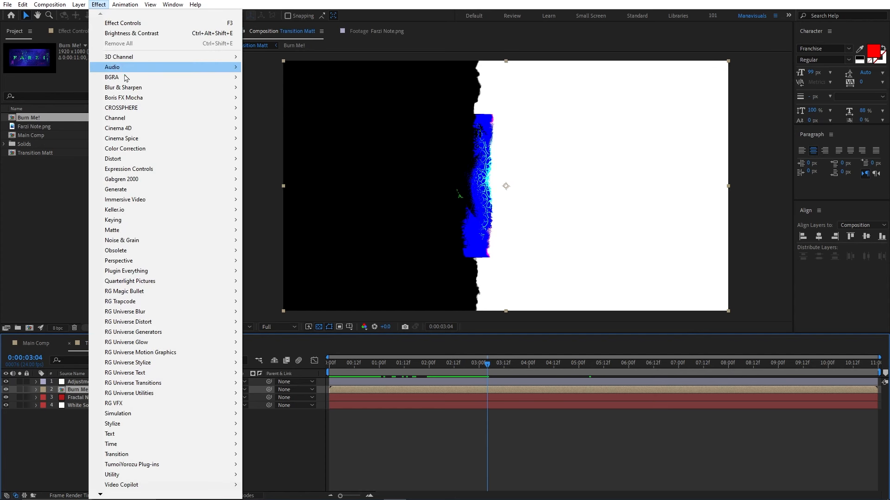
pyautogui.moveTo(167, 150)
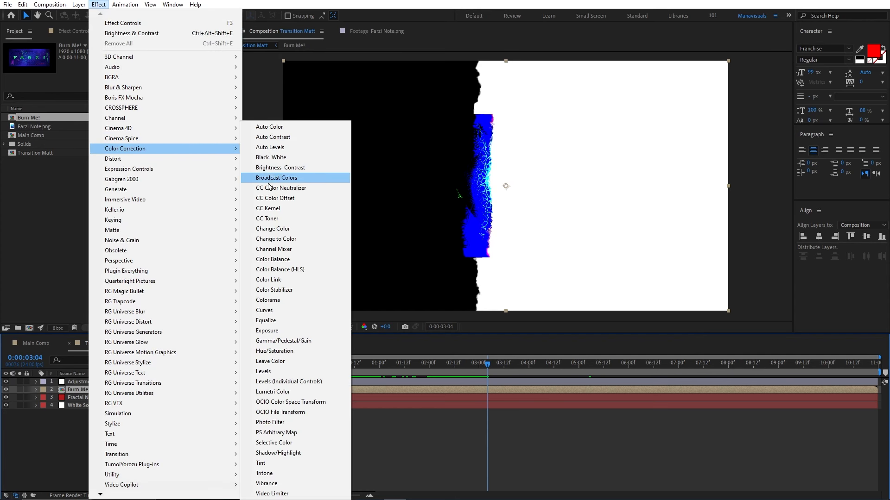
pyautogui.click(273, 352)
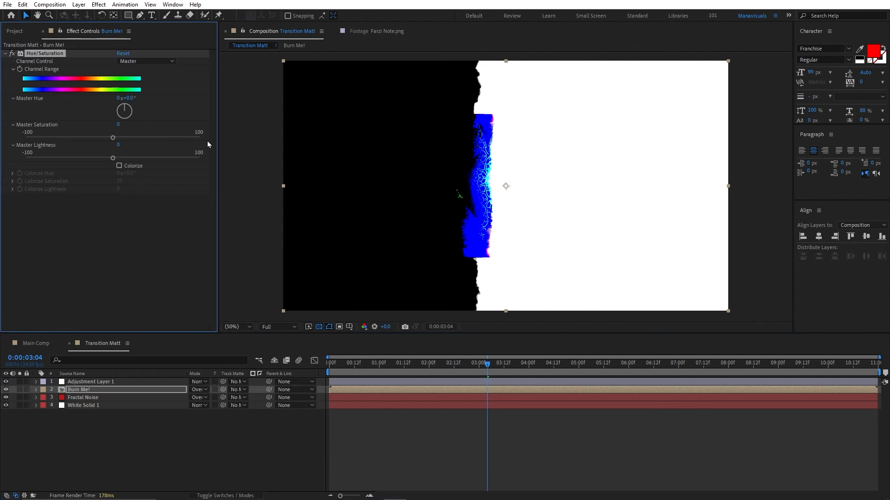
pyautogui.moveTo(113, 138); pyautogui.dragTo(1, 141)
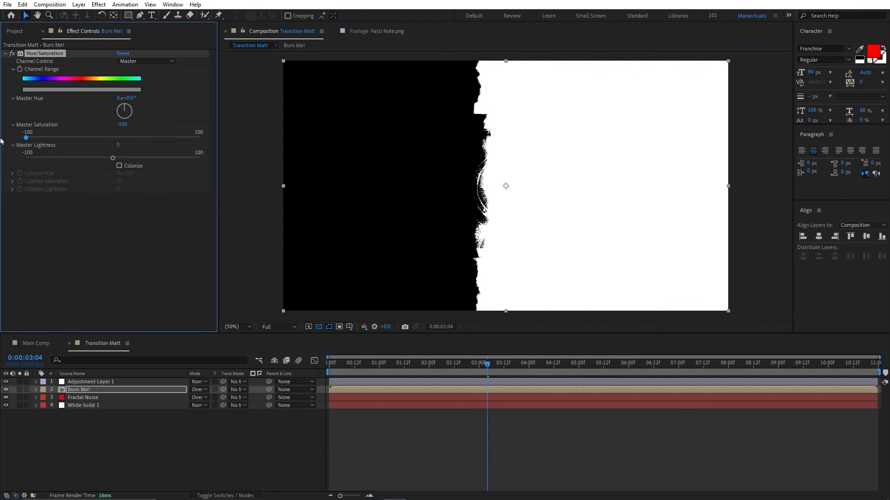
# Apply Gaussian Blur to the Burn Me! layer with Blurriness 40 and scrub through the softened matte transition
pyautogui.click(98, 4)
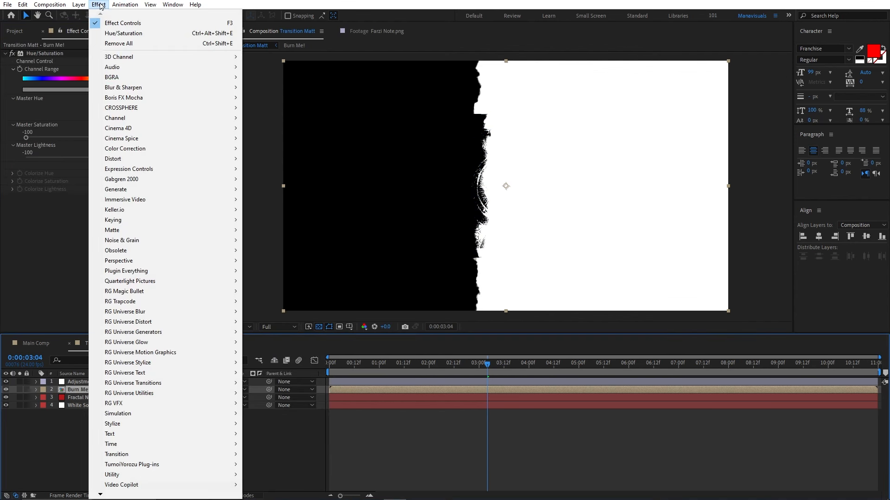
pyautogui.moveTo(140, 90)
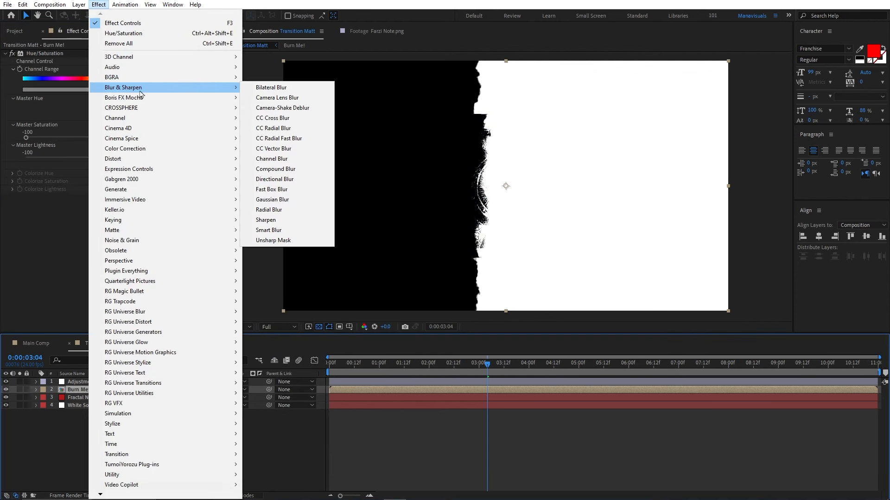
pyautogui.click(272, 199)
pyautogui.click(120, 204)
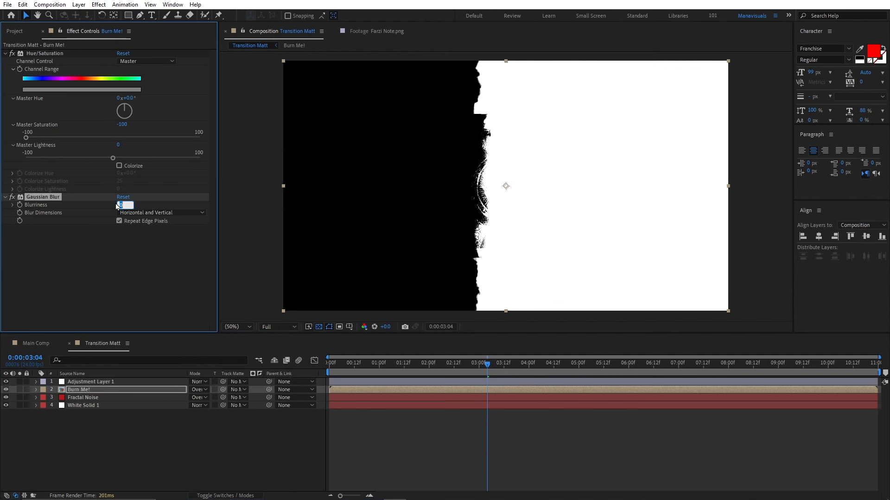
pyautogui.write('40')
pyautogui.press('Return')
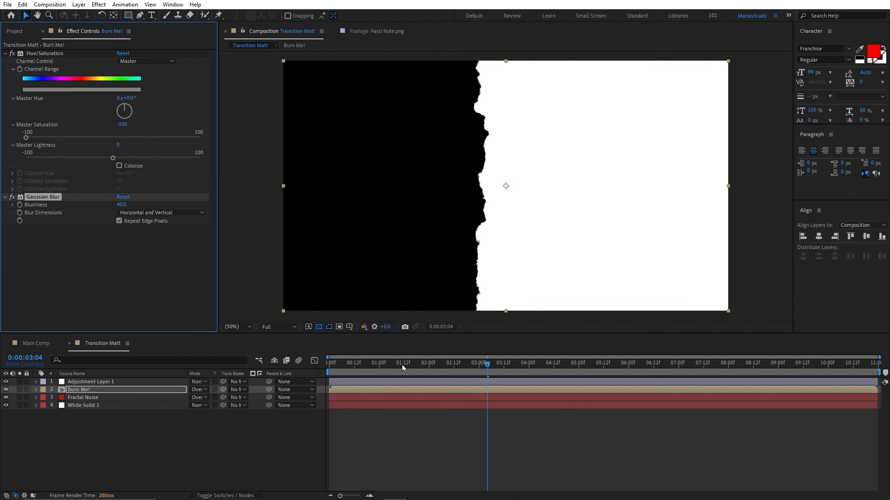
pyautogui.moveTo(403, 368); pyautogui.dragTo(632, 367)
pyautogui.click(258, 187)
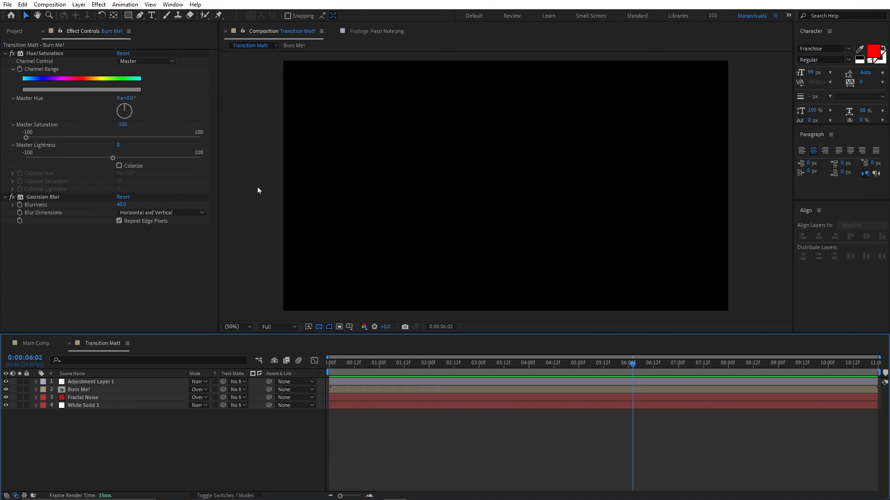
# Add the Transition Matt composition as the top layer of Main Comp and hide it
pyautogui.click(31, 343)
pyautogui.click(14, 30)
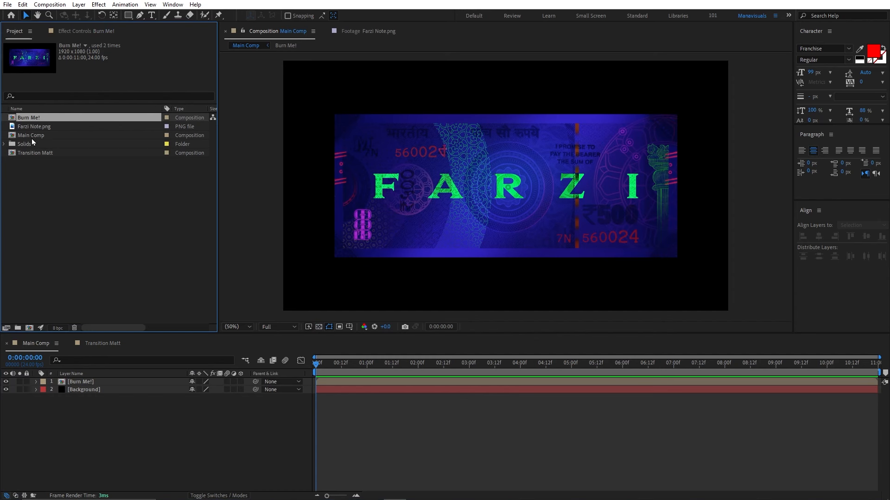
pyautogui.moveTo(35, 152); pyautogui.dragTo(78, 381)
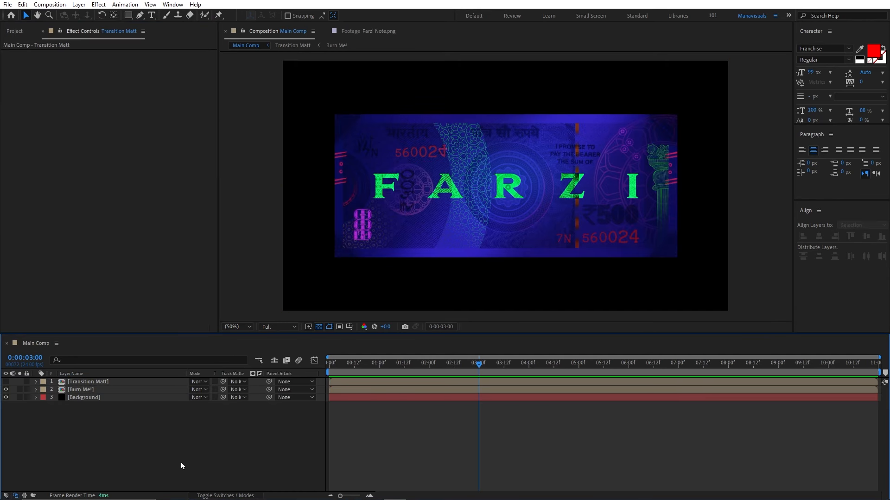
# Try Transition Matt as a luma track matte for the Burn Me! layer and scrub through the result
pyautogui.click(237, 390)
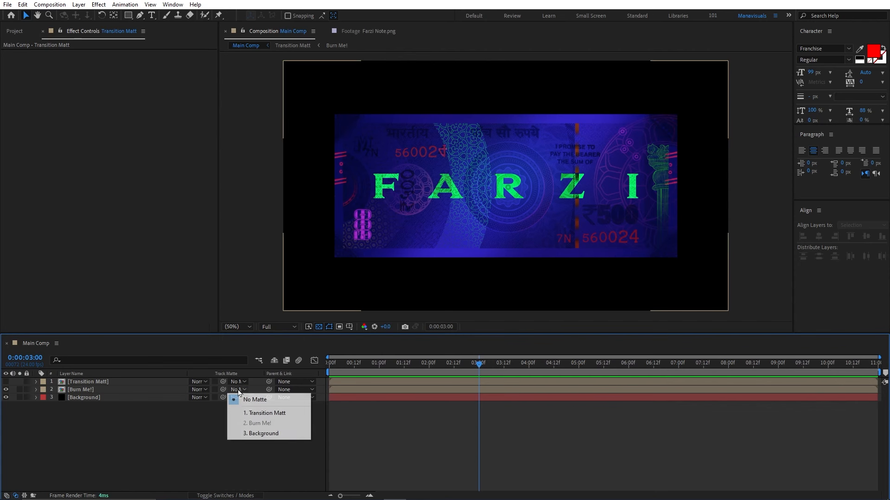
pyautogui.click(254, 413)
pyautogui.click(235, 392)
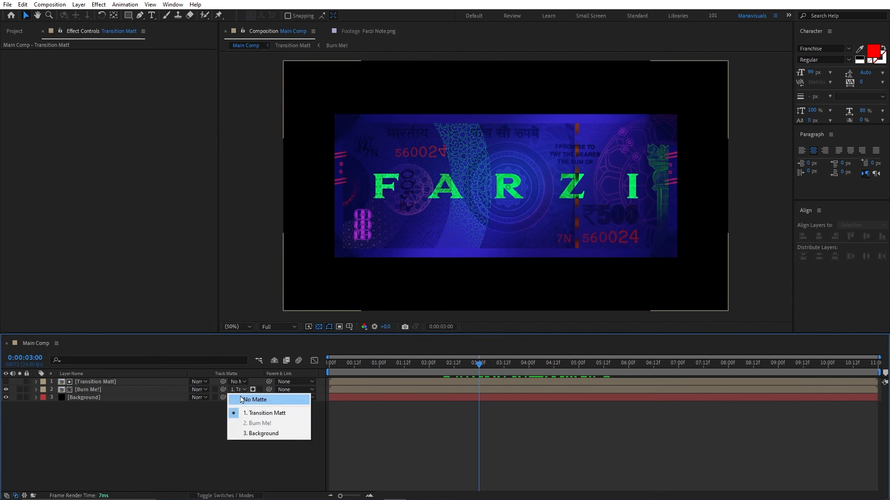
pyautogui.click(230, 396)
pyautogui.moveTo(223, 390); pyautogui.dragTo(141, 380)
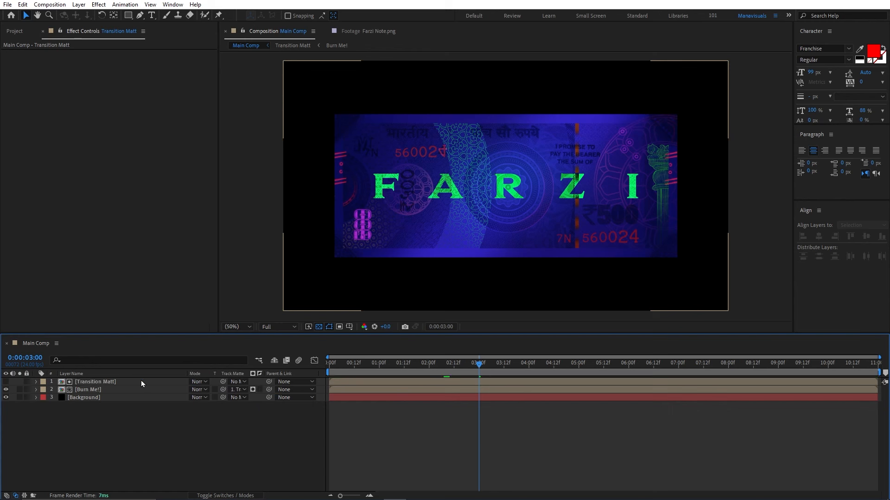
pyautogui.click(252, 391)
pyautogui.moveTo(415, 363); pyautogui.dragTo(567, 367)
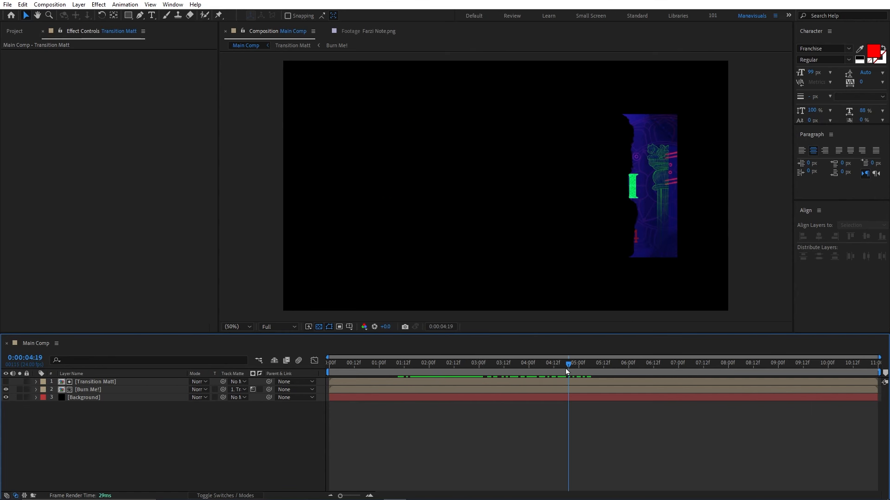
# Toggle the Transition Matt layer's visibility on and off, and remove the track matte from Burn Me!
pyautogui.click(7, 383)
pyautogui.click(7, 382)
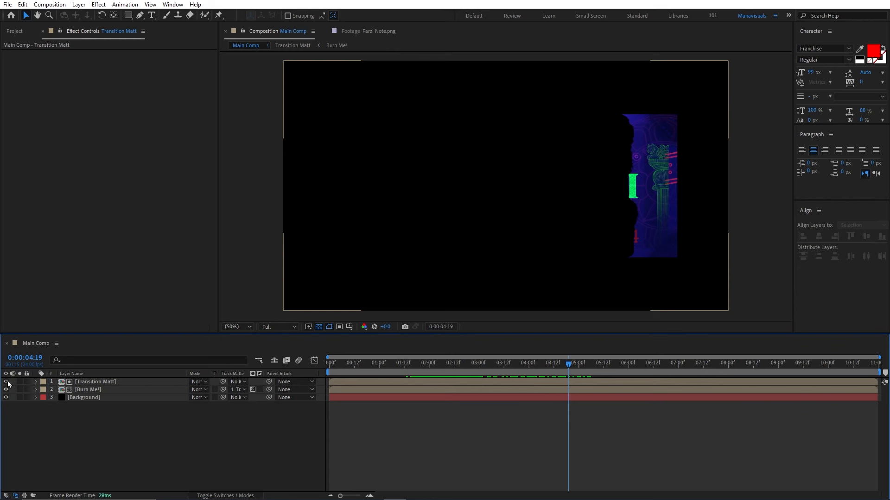
pyautogui.moveTo(567, 366); pyautogui.dragTo(529, 369)
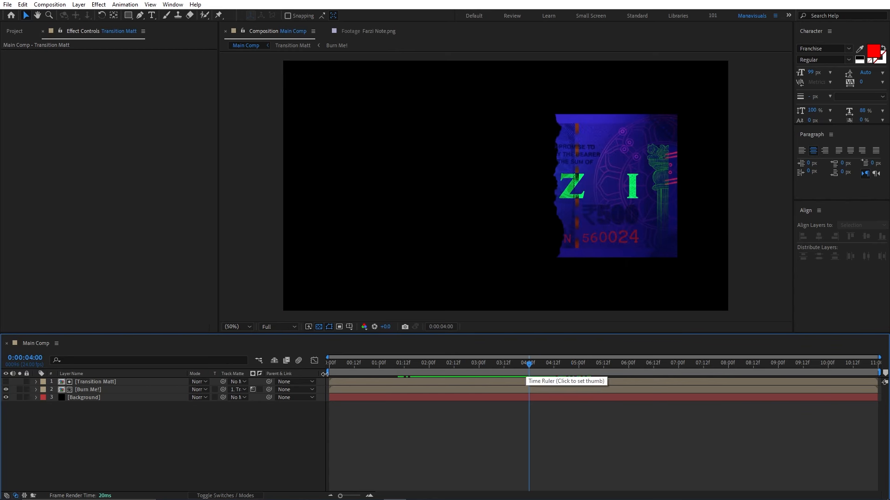
pyautogui.click(238, 390)
pyautogui.click(253, 401)
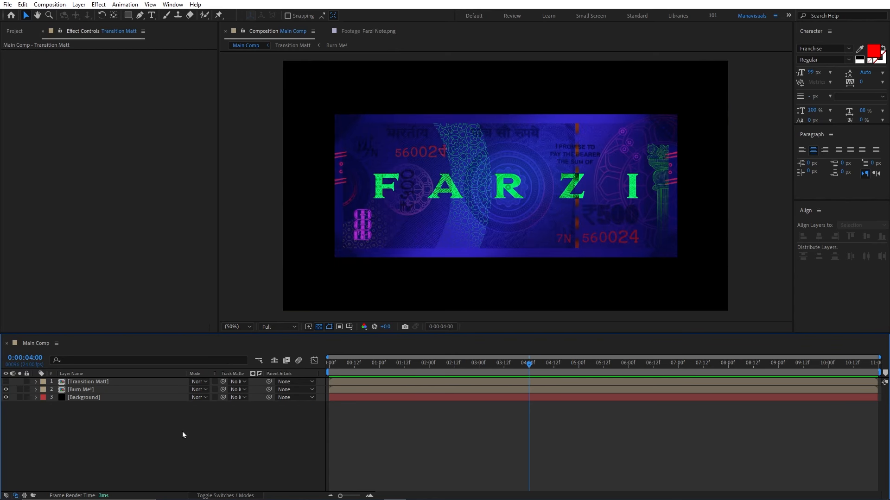
# Apply Set Matte to Burn Me!, taking the matte from Transition Matt's Luminance, and scrub through the transition
pyautogui.click(80, 390)
pyautogui.click(98, 5)
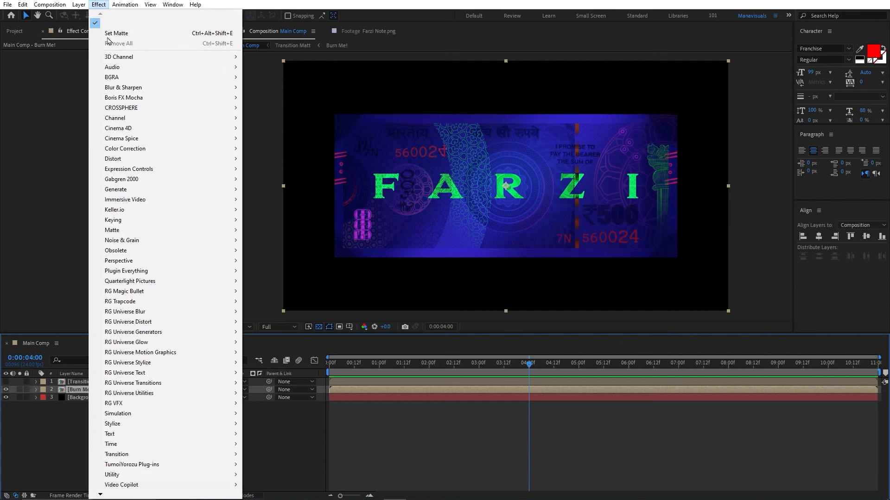
pyautogui.moveTo(139, 118)
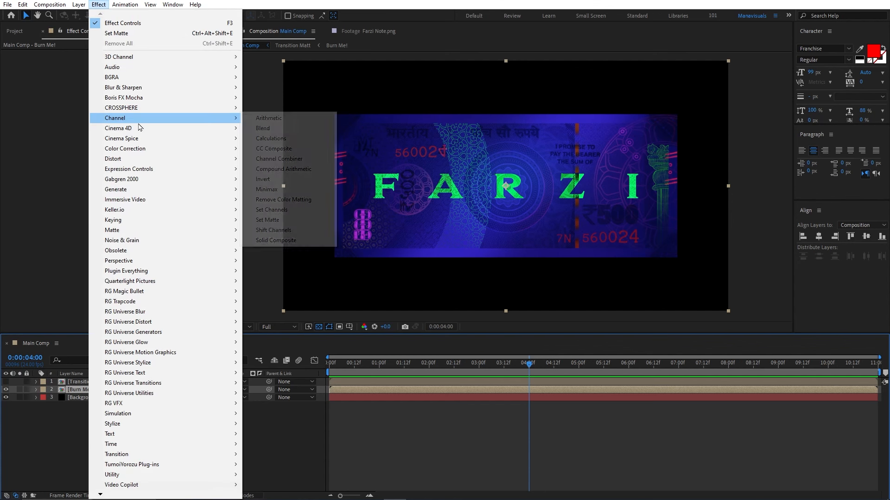
pyautogui.click(271, 220)
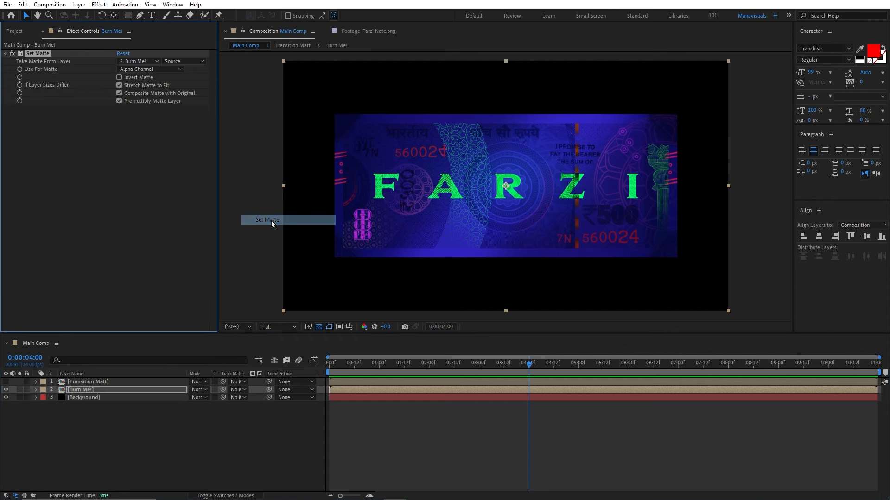
pyautogui.click(146, 61)
pyautogui.click(149, 83)
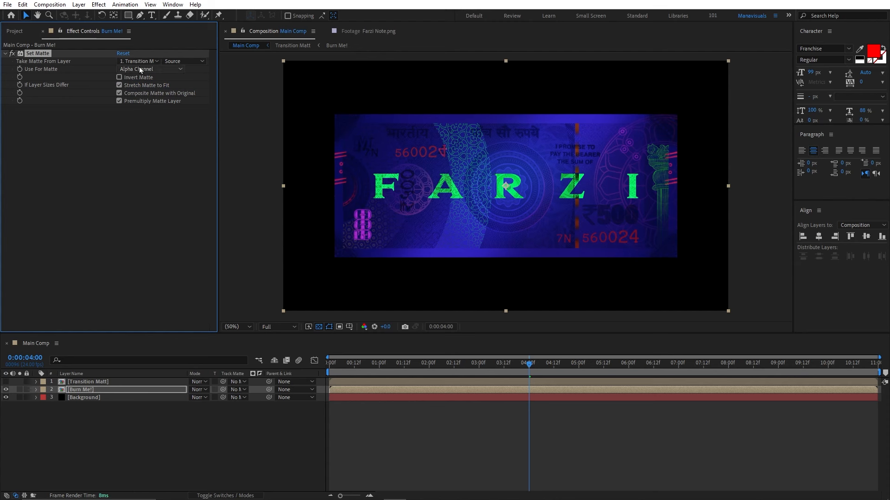
pyautogui.click(140, 70)
pyautogui.click(147, 121)
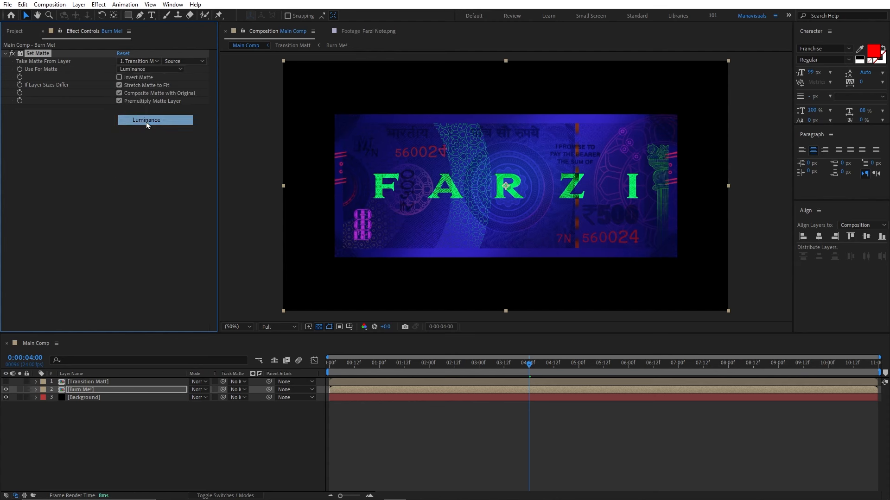
pyautogui.moveTo(397, 363); pyautogui.dragTo(504, 366)
pyautogui.click(514, 110)
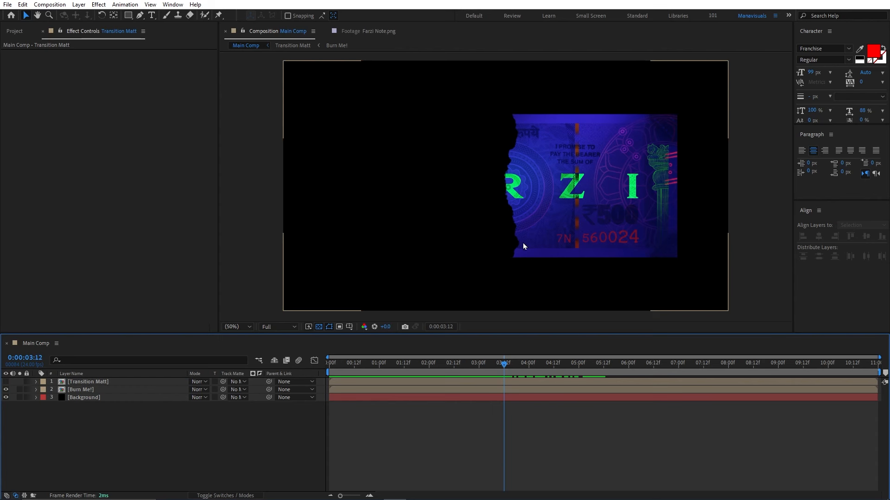
# Rename the Transition Matt layer in Main Comp as Burning Light and make it visible
pyautogui.click(82, 381)
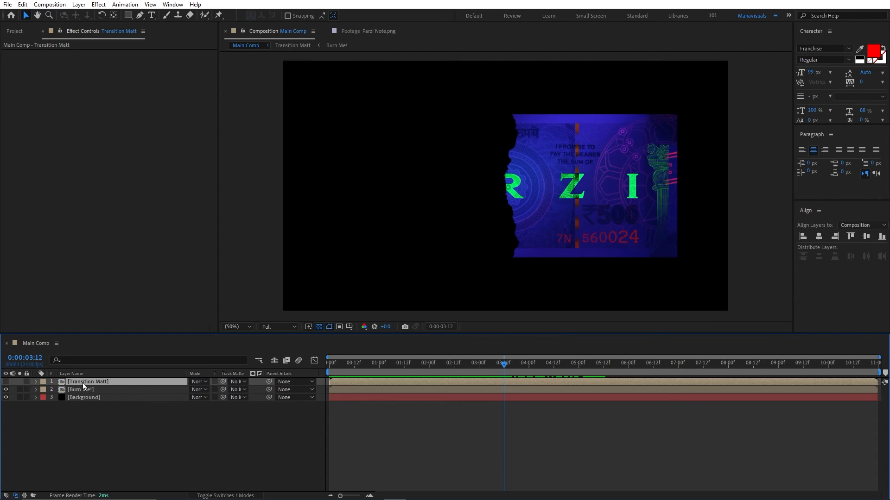
pyautogui.press('Return')
pyautogui.write('Burning Lig')
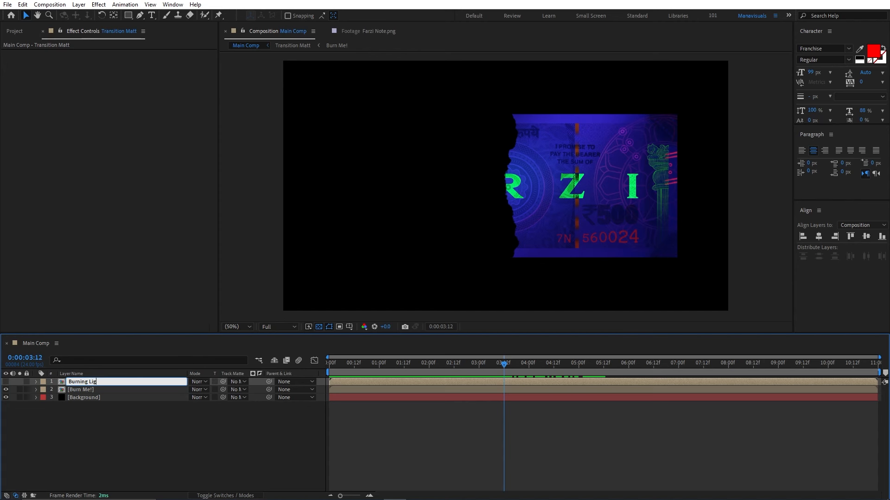
pyautogui.write('ht')
pyautogui.press('Return')
pyautogui.click(5, 382)
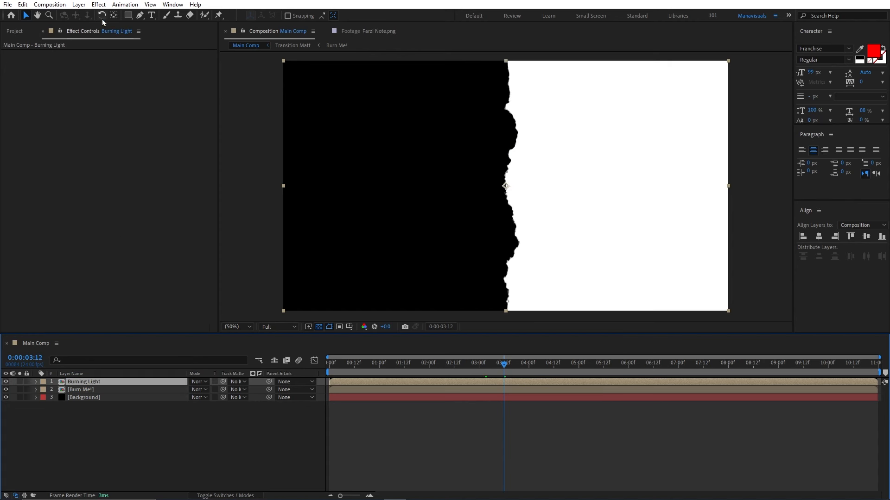
# Apply Fast Box Blur to the Burning Light layer and set its Blur Radius to 95
pyautogui.click(98, 4)
pyautogui.moveTo(139, 87)
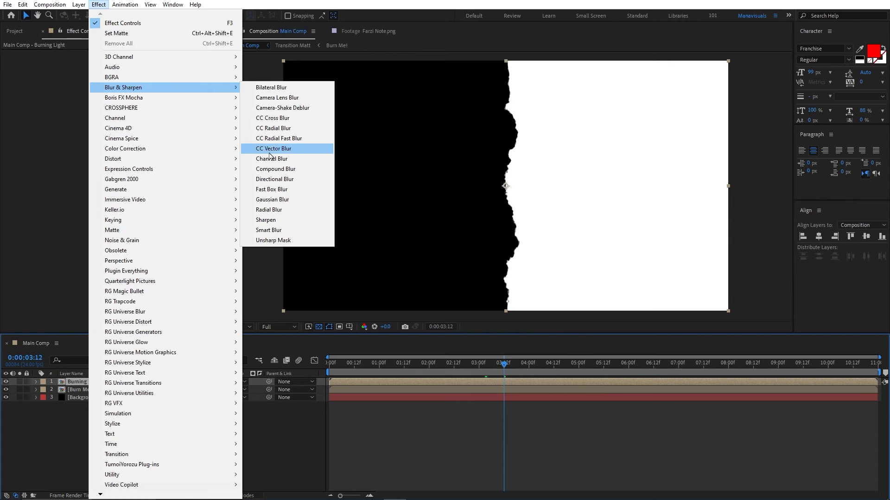
pyautogui.click(273, 189)
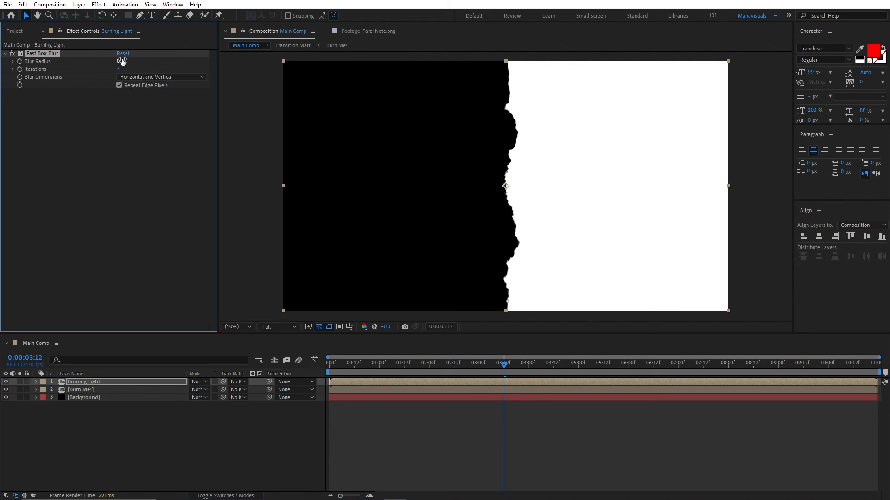
pyautogui.moveTo(124, 62); pyautogui.dragTo(156, 59)
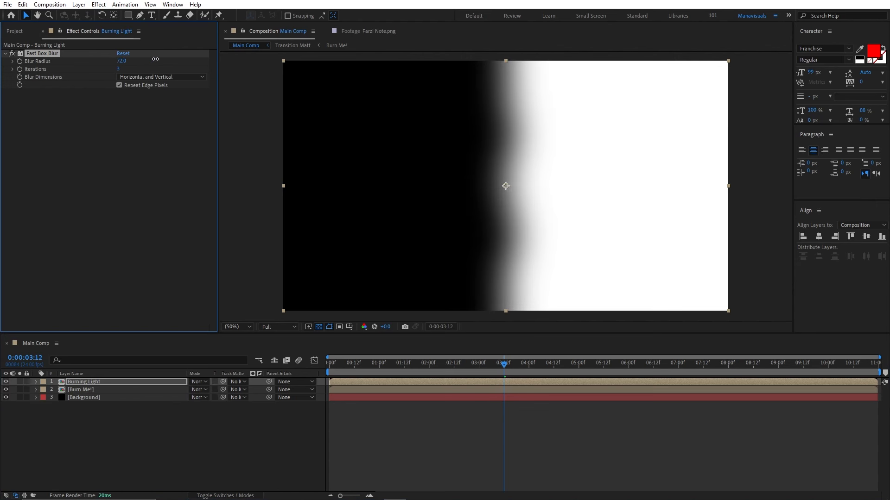
pyautogui.click(122, 60)
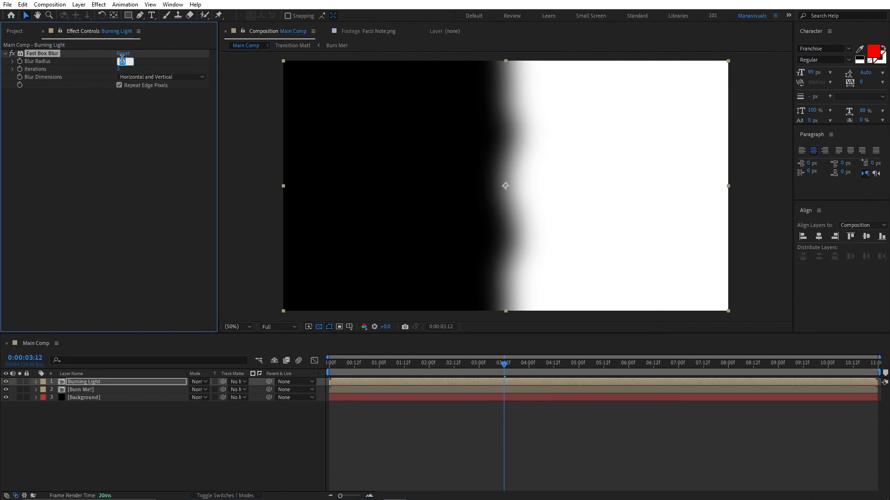
pyautogui.write('90')
pyautogui.press('Return')
pyautogui.click(115, 45)
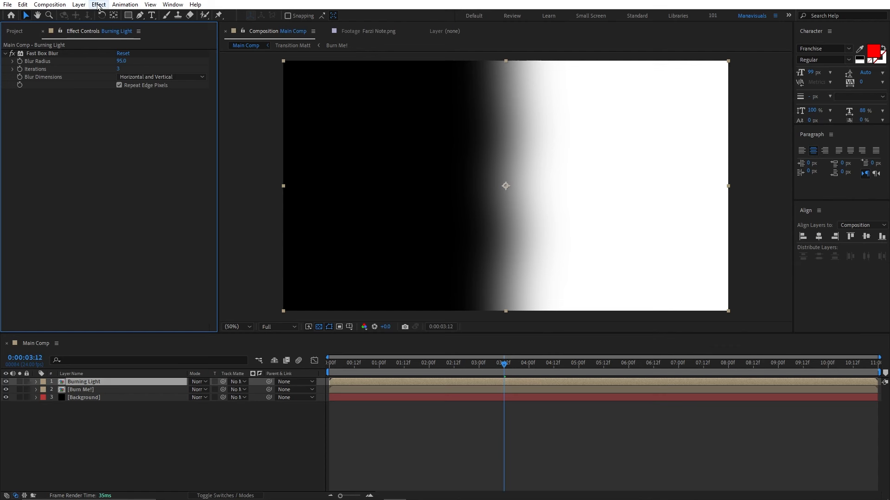
# Add an Invert effect to the Burning Light layer
pyautogui.click(98, 6)
pyautogui.moveTo(159, 118)
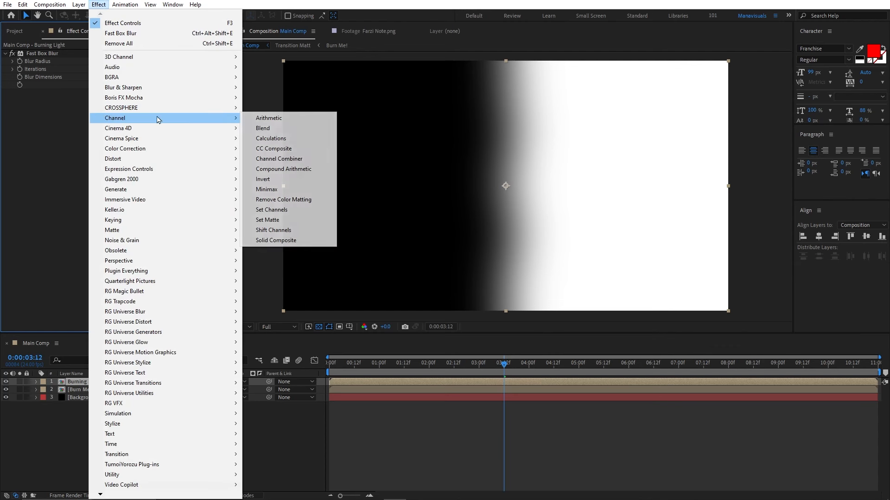
pyautogui.click(269, 179)
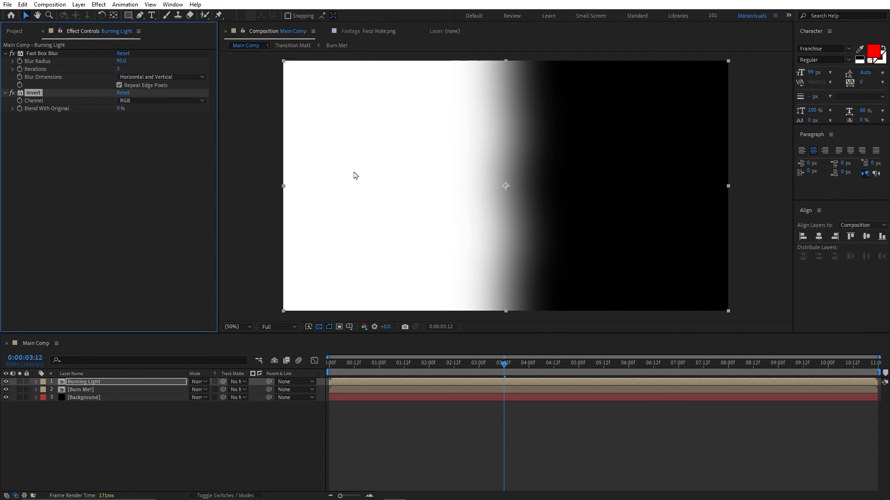
# Add Set Matte to Burning Light, taking the matte from Burn Me! with Effects & Masks included
pyautogui.click(98, 5)
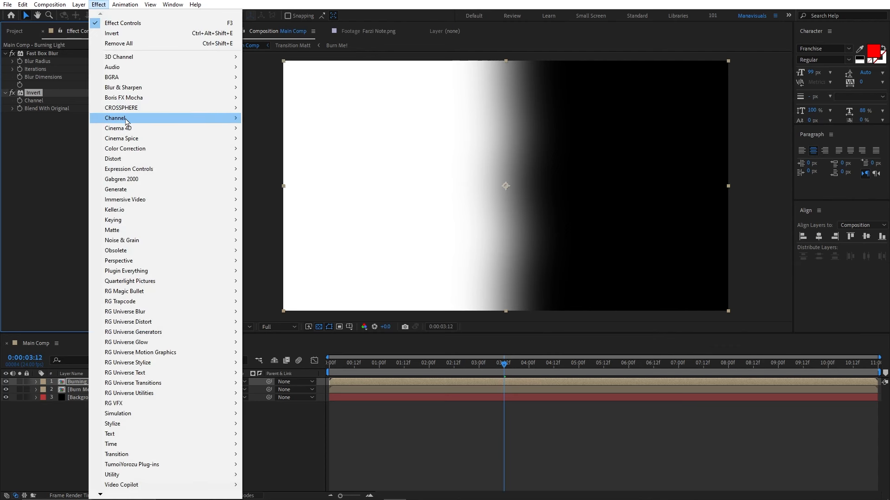
pyautogui.moveTo(213, 122)
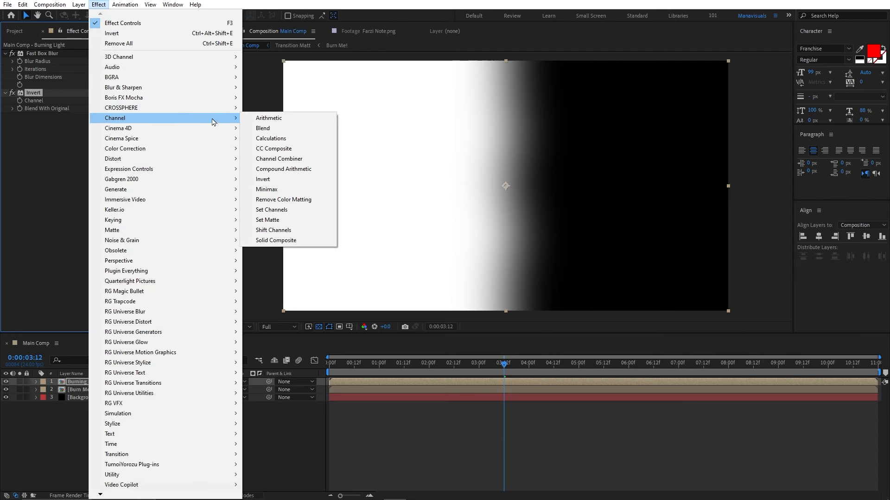
pyautogui.click(267, 220)
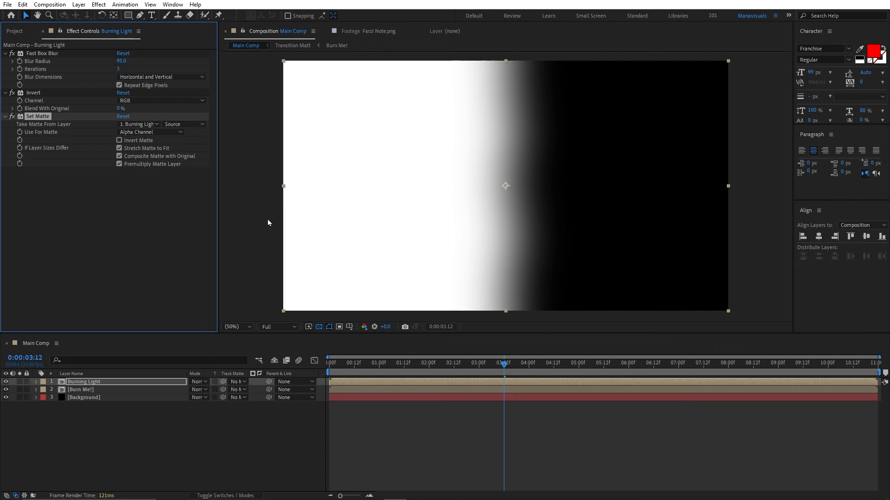
pyautogui.click(148, 123)
pyautogui.click(157, 155)
pyautogui.click(181, 125)
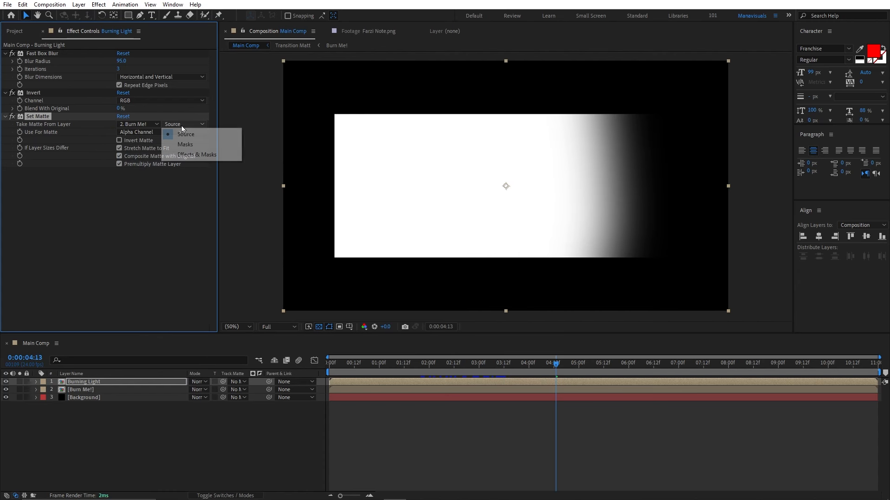
pyautogui.click(192, 155)
# Set Burning Light's blend mode to Lighten and add a Tritone effect to it
pyautogui.click(197, 382)
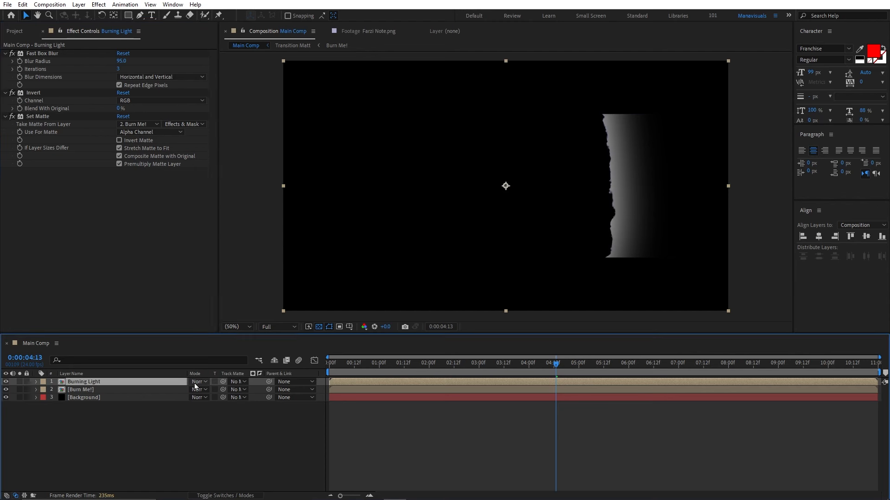
pyautogui.click(238, 203)
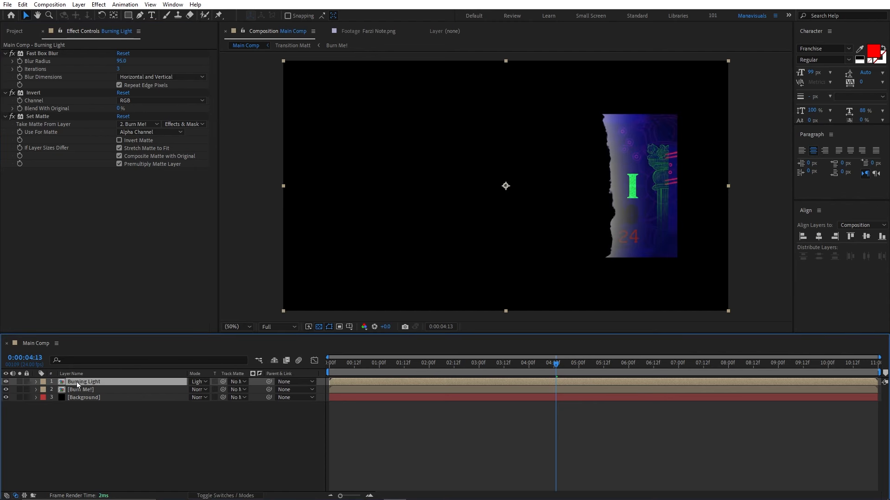
pyautogui.click(99, 4)
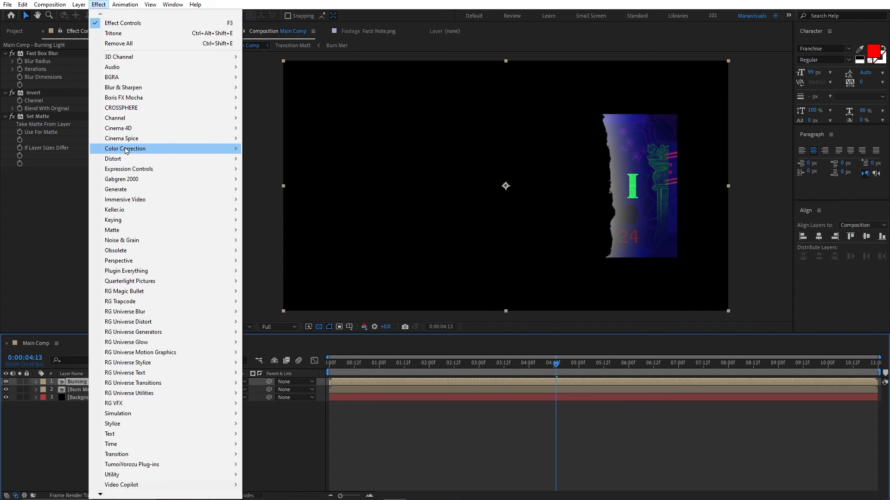
pyautogui.moveTo(177, 152)
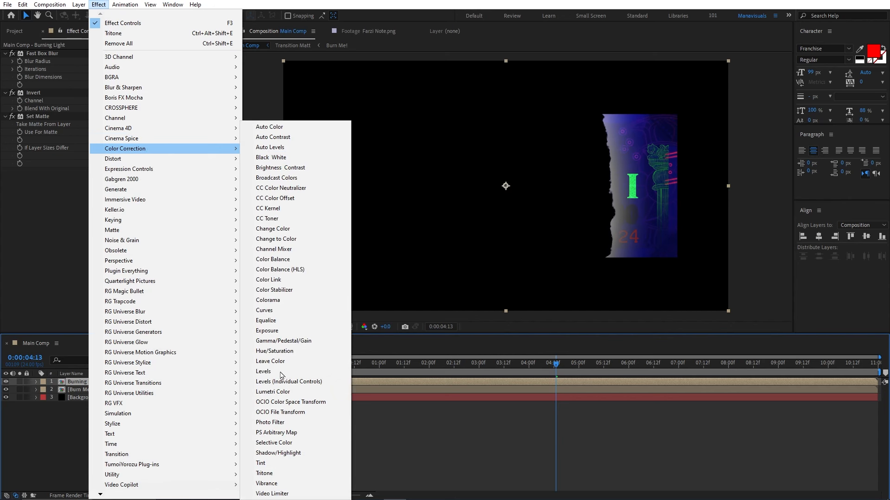
pyautogui.click(285, 473)
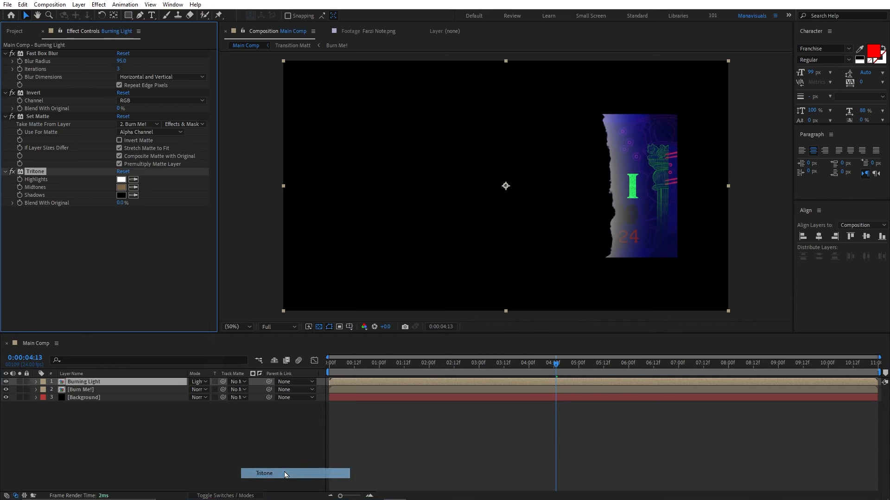
# Set the Tritone Highlights and Midtones of Burning Light to FF8A00 and lower the layer's opacity
pyautogui.click(123, 181)
pyautogui.write('FF8A0')
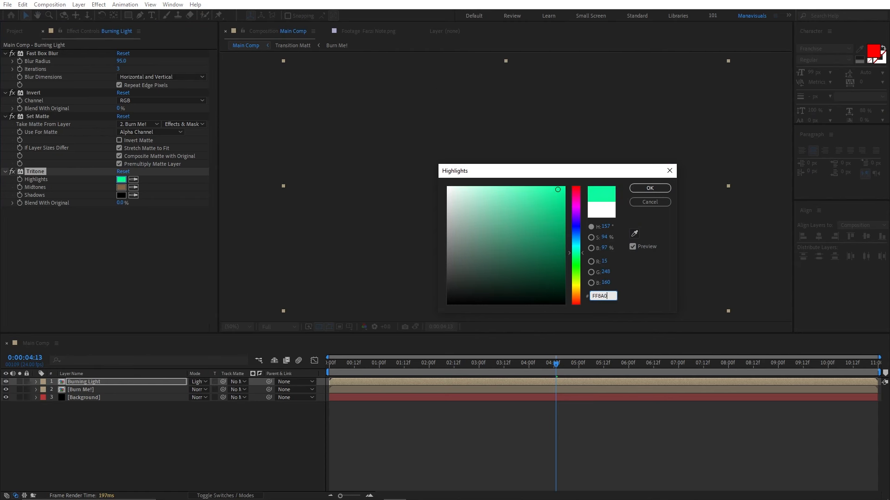
pyautogui.write('0')
pyautogui.press('Return')
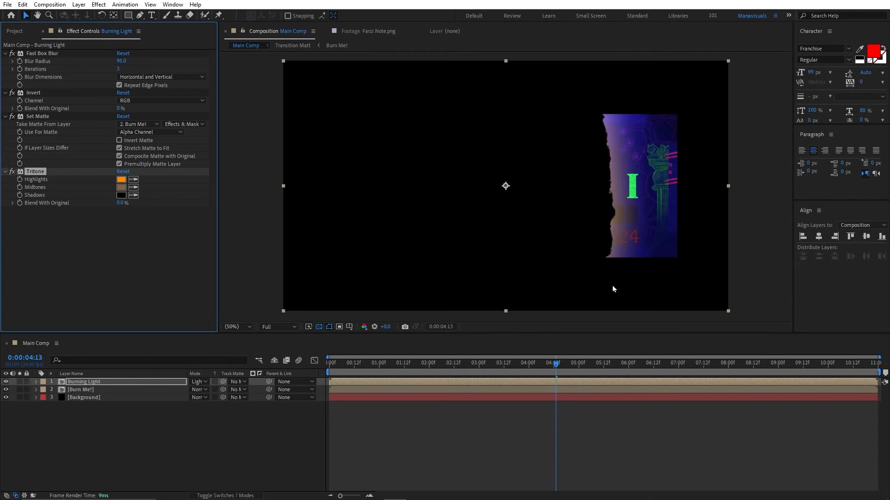
pyautogui.click(124, 189)
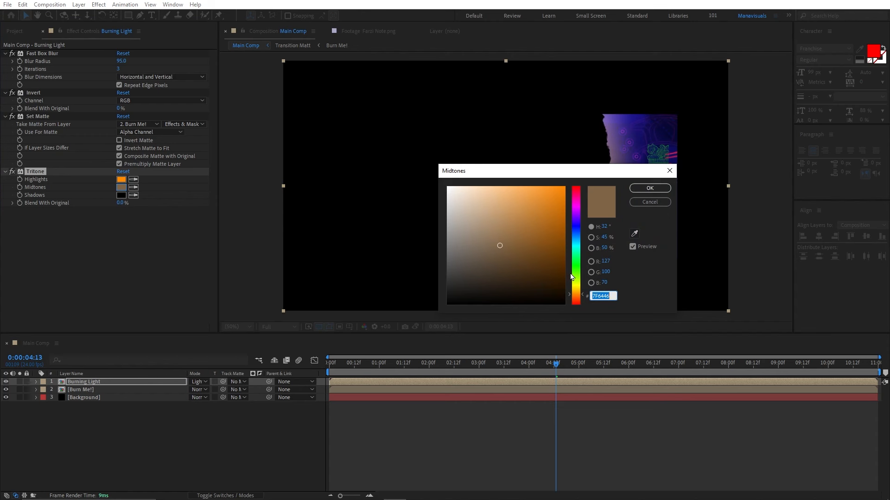
pyautogui.write('FF8A')
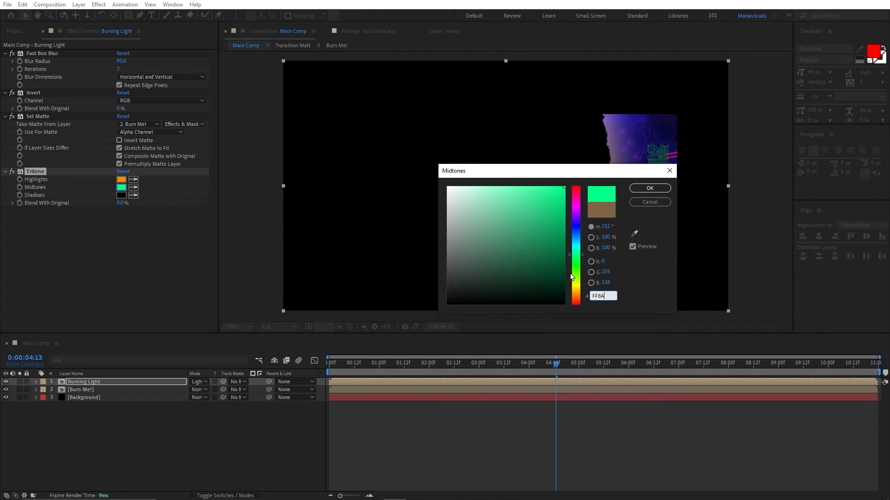
pyautogui.write('00')
pyautogui.press('Return')
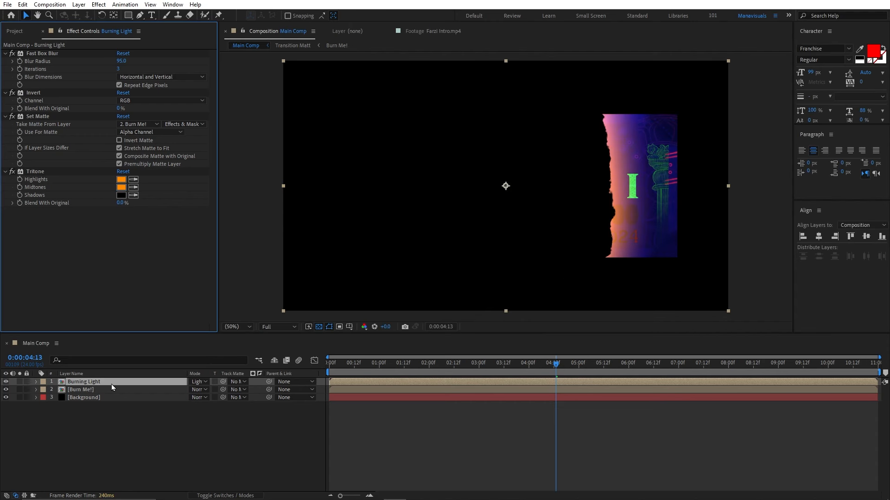
pyautogui.press('t')
pyautogui.moveTo(194, 392); pyautogui.dragTo(172, 391)
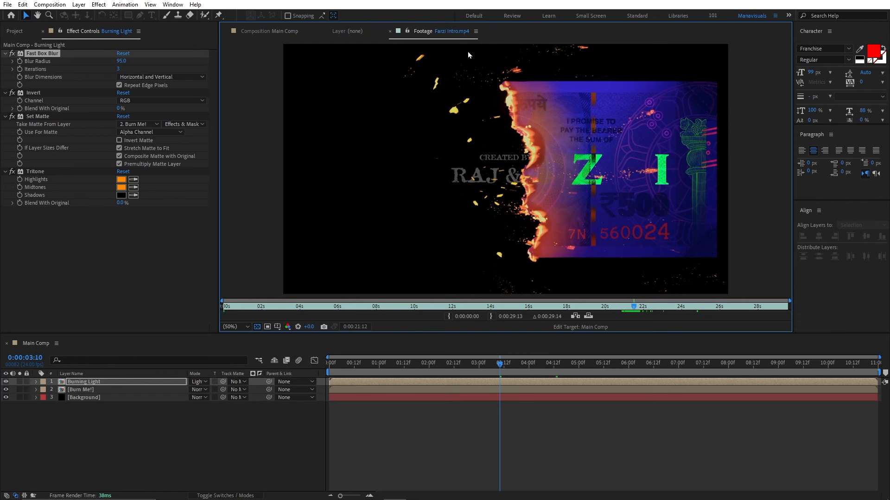
# Duplicate the Burning Light layer in Main Comp and rename the copy as Burning Color
pyautogui.click(270, 31)
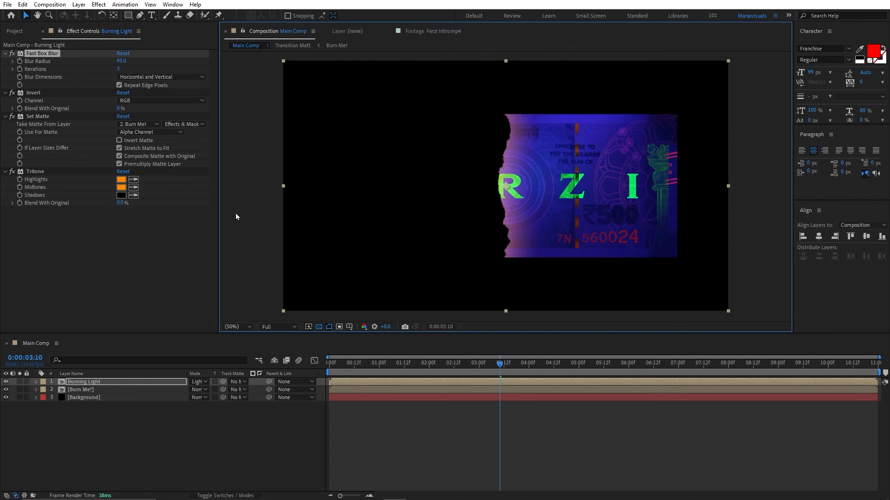
pyautogui.click(102, 382)
pyautogui.hotkey('ctrl', 'd')
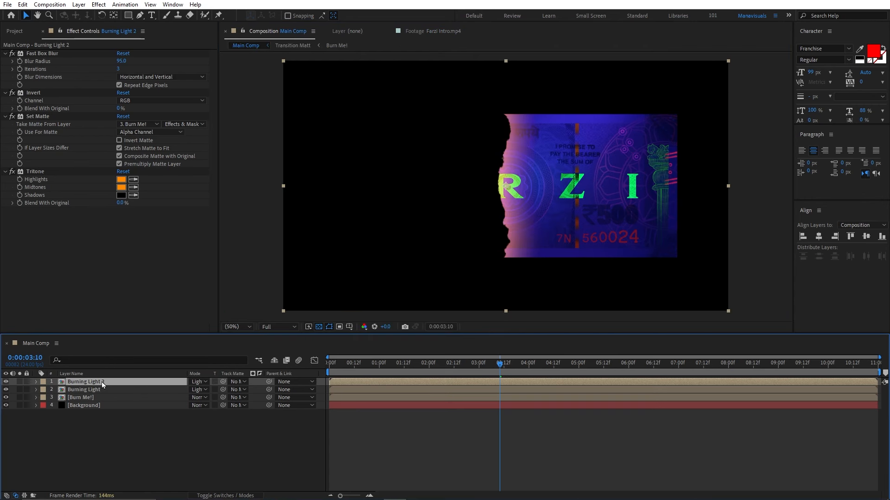
pyautogui.press('Return')
pyautogui.doubleClick(102, 382)
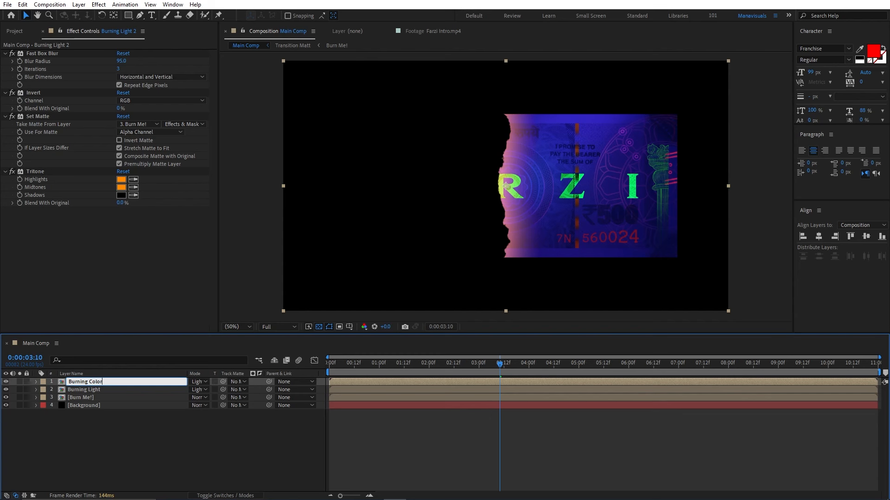
pyautogui.press('Return')
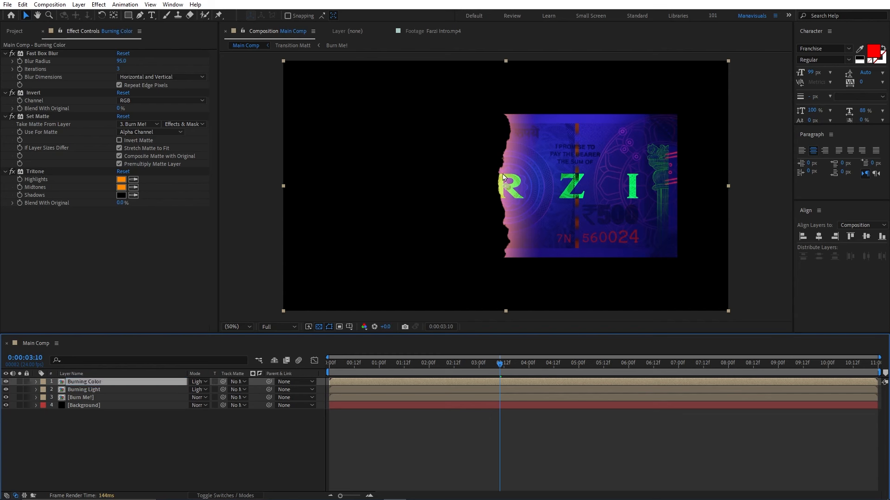
# Set Burning Color's Fast Box Blur radius to 40 and its layer opacity to 100%
pyautogui.moveTo(120, 61); pyautogui.dragTo(104, 60)
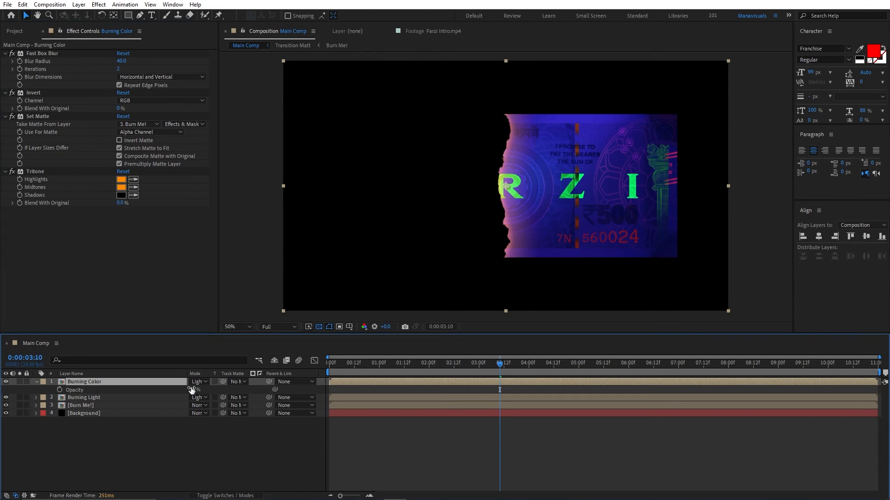
pyautogui.moveTo(192, 390); pyautogui.dragTo(211, 388)
pyautogui.scroll(1, 535, 134)
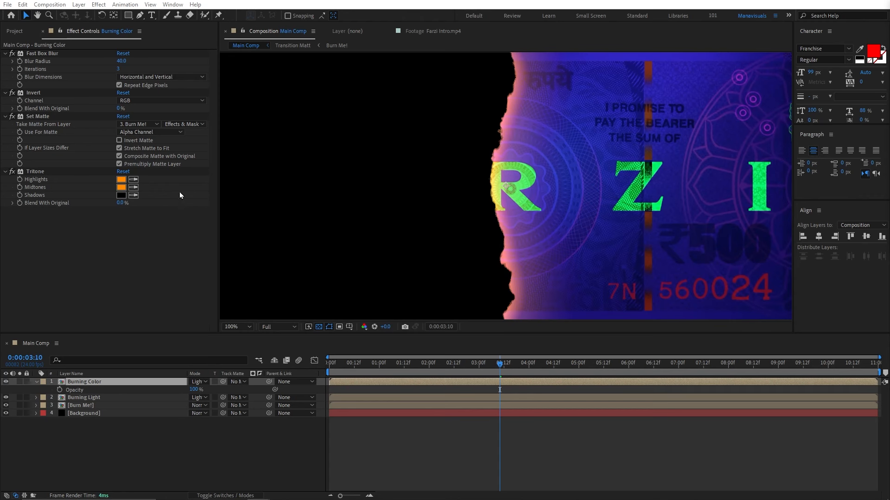
# Set Burning Color's Tritone Highlights to FFBDB8 and Midtones to BF0000
pyautogui.click(121, 179)
pyautogui.write('FFB')
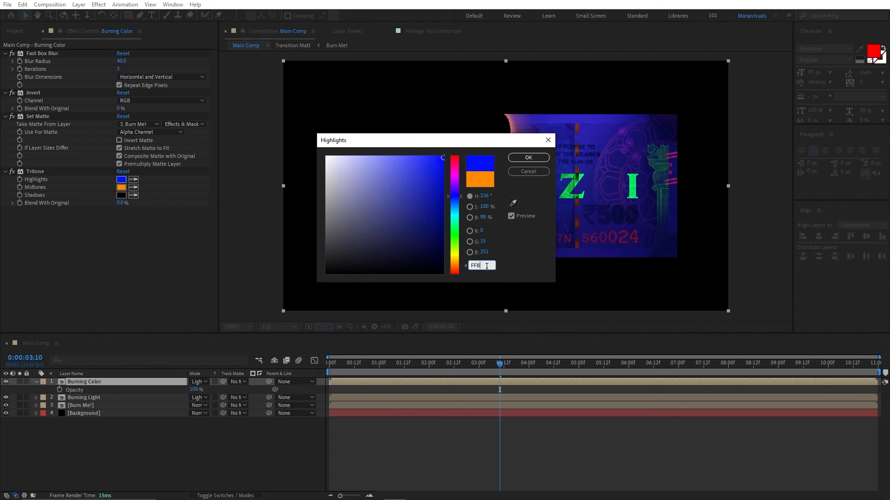
pyautogui.write('DBDB8')
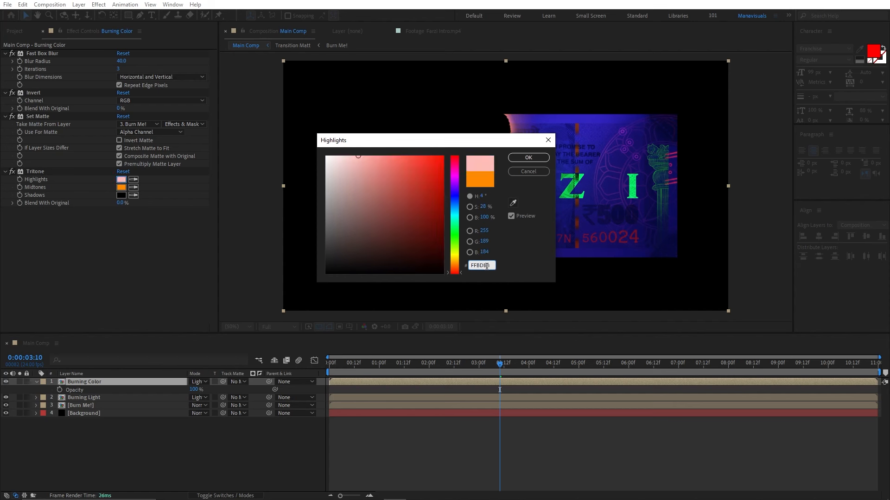
pyautogui.press('Return')
pyautogui.click(120, 188)
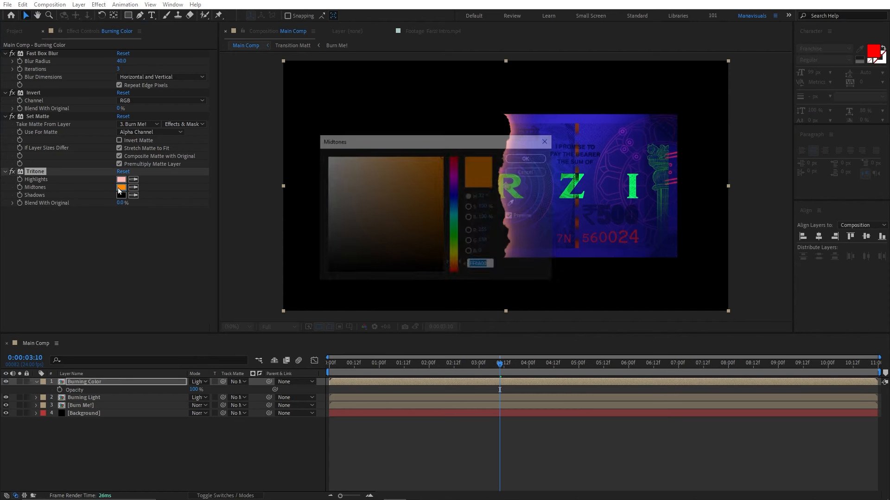
pyautogui.write('BF0000')
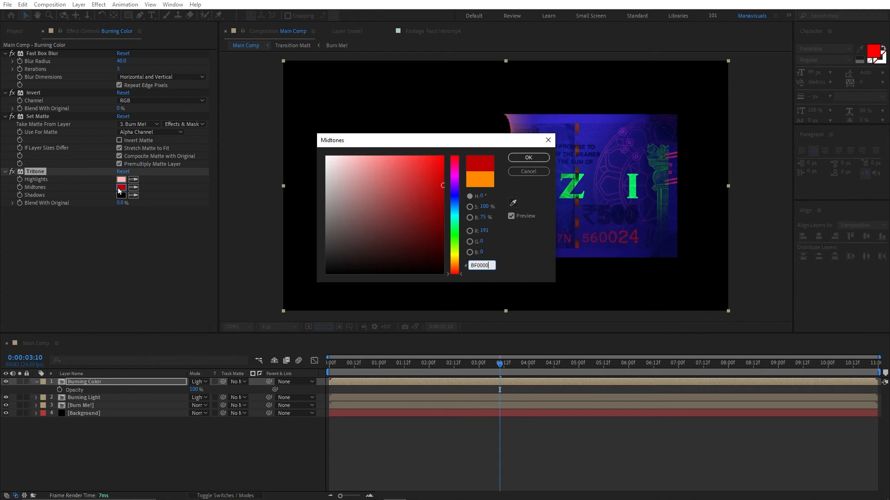
pyautogui.press('Return')
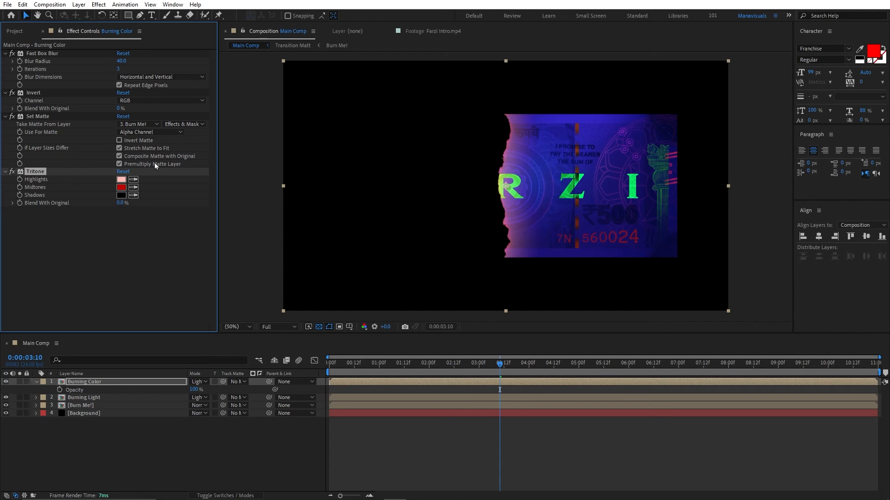
# Add a Levels effect directly after Fast Box Blur on Burning Color and set its Gamma to 0.25
pyautogui.scroll(2, 511, 159)
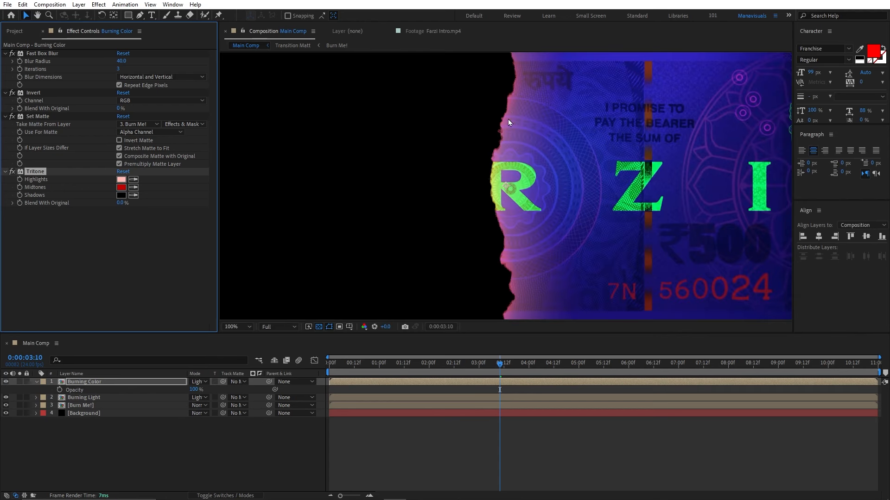
pyautogui.click(98, 4)
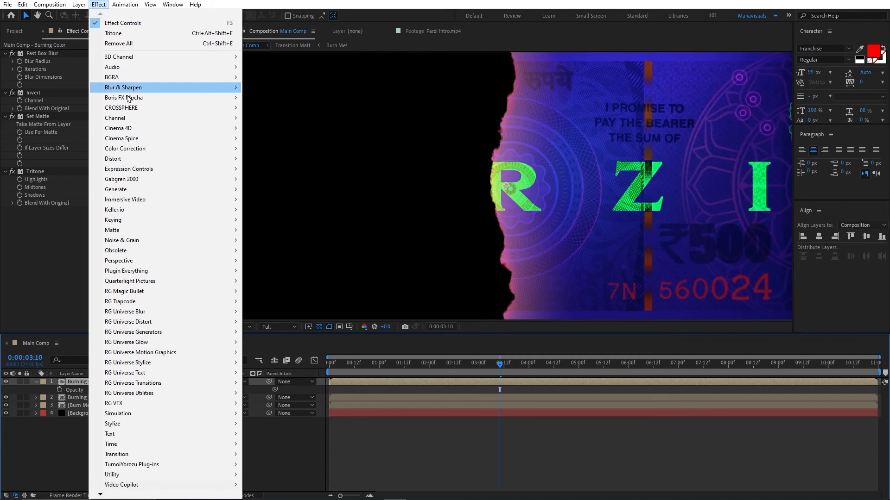
pyautogui.moveTo(139, 149)
pyautogui.click(280, 367)
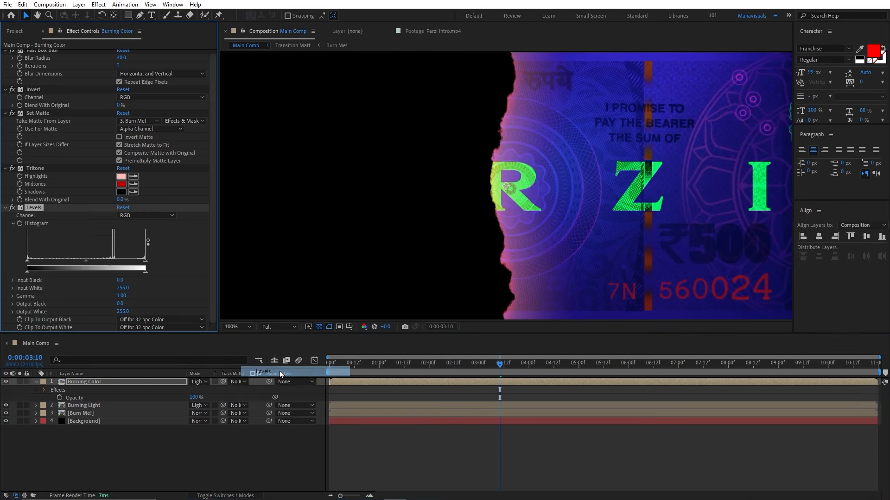
pyautogui.moveTo(280, 374); pyautogui.dragTo(47, 82)
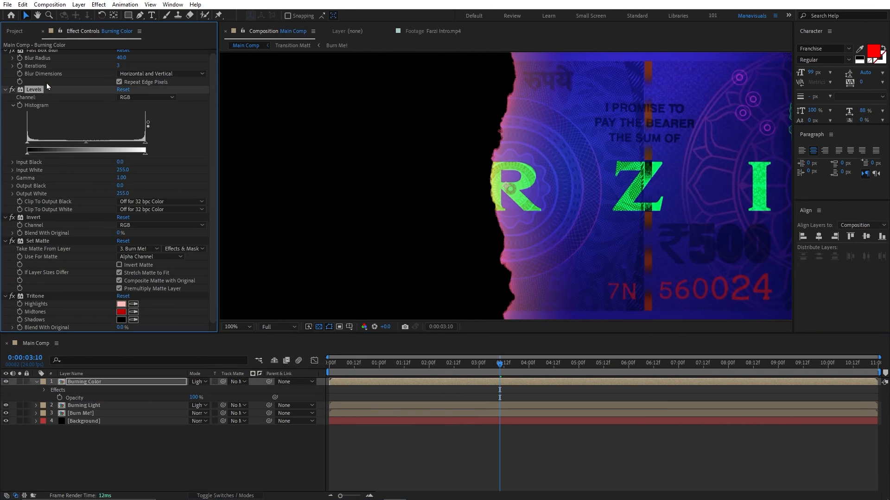
pyautogui.moveTo(87, 146); pyautogui.dragTo(126, 147)
pyautogui.hotkey('shift', '/')
# Lower Burning Color's opacity and turn the visibility of Burning Color and Burning Light back on
pyautogui.click(84, 382)
pyautogui.press('t')
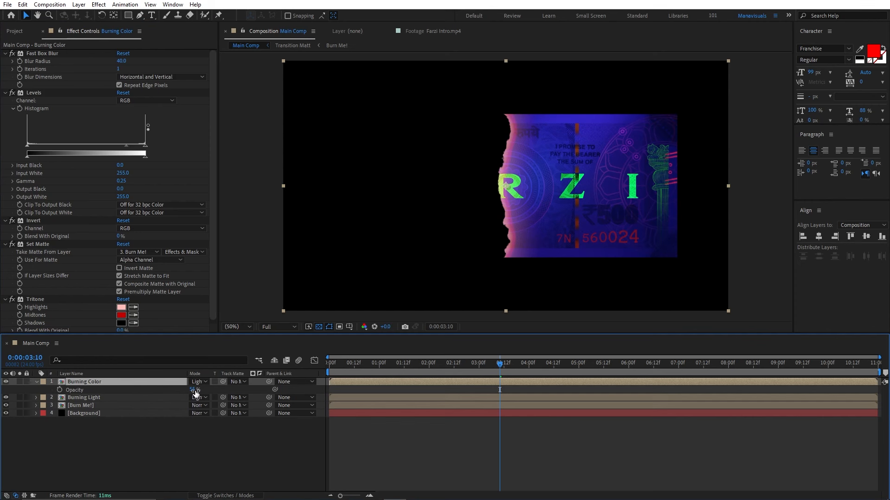
pyautogui.moveTo(192, 390); pyautogui.dragTo(185, 394)
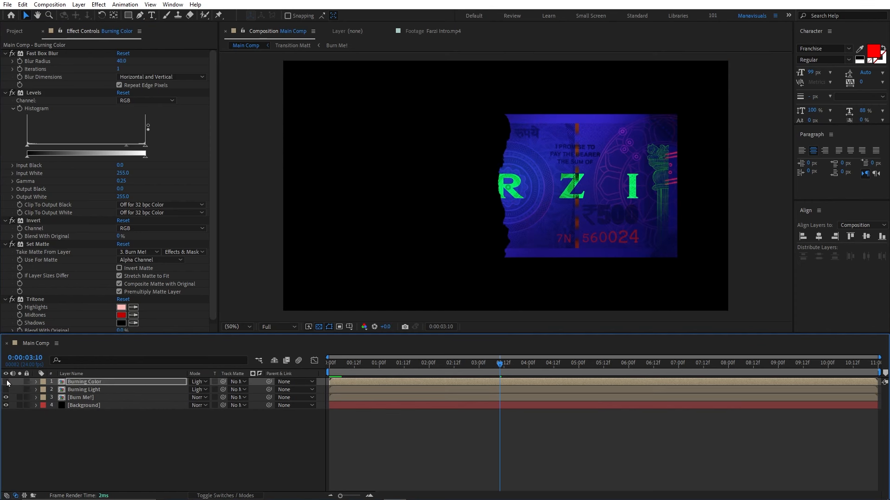
pyautogui.click(6, 382)
pyautogui.click(6, 390)
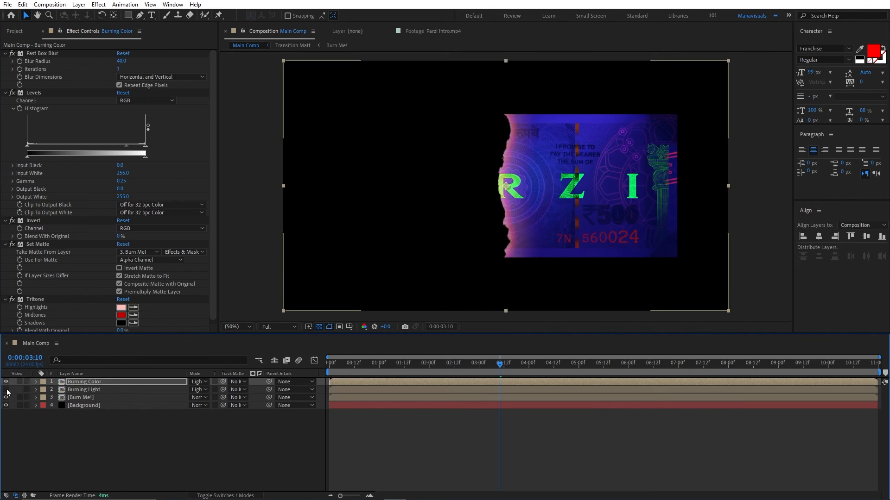
# Add the Transition Matt comp as the top layer of Main Comp and rename it Fire Edge
pyautogui.click(88, 389)
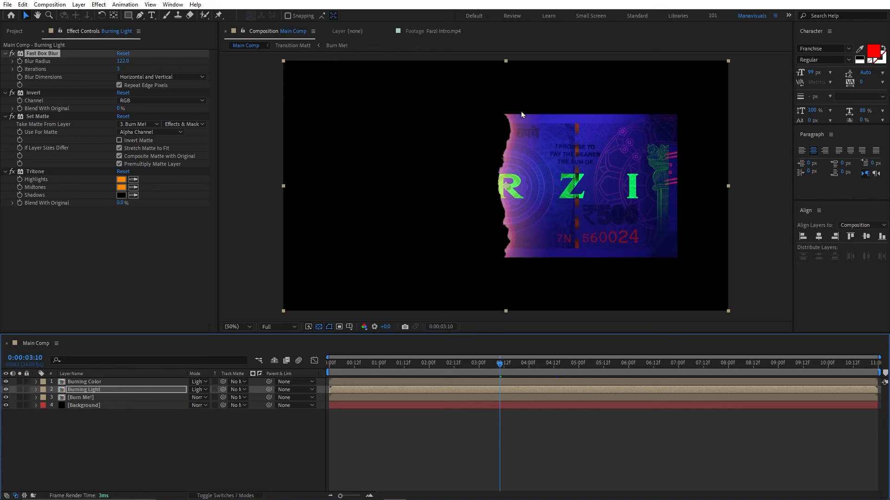
pyautogui.click(509, 132)
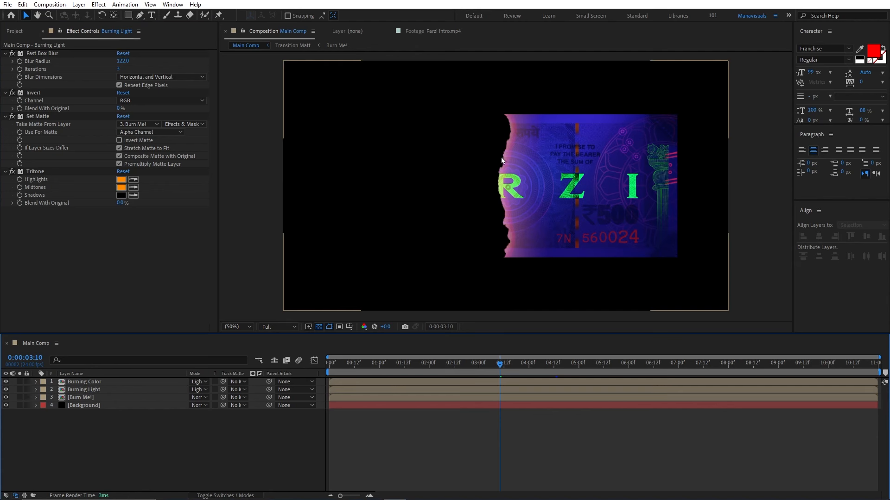
pyautogui.click(14, 31)
pyautogui.moveTo(43, 162); pyautogui.dragTo(93, 380)
pyautogui.press('Return')
pyautogui.write('Fire Edge')
pyautogui.press('Return')
# Apply Invert and CC Composite to the Fire Edge layer, with Composite Original set to Multiply
pyautogui.hotkey('ctrl', 'space')
pyautogui.write('invert')
pyautogui.press('Return')
pyautogui.hotkey('ctrl', 'space')
pyautogui.write('cc composite')
pyautogui.press('Return')
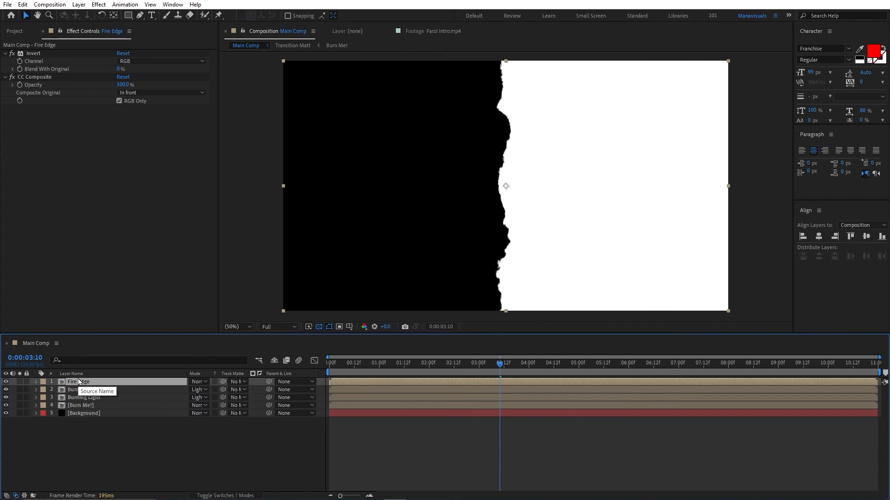
pyautogui.click(134, 93)
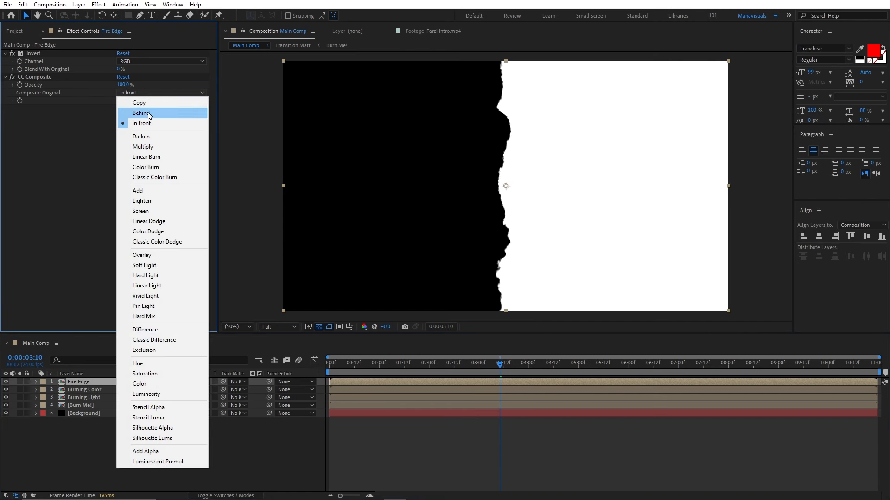
pyautogui.click(151, 149)
# Add Turbulent Displace between Invert and CC Composite on Fire Edge and compare the matte edge with the displacement off and on
pyautogui.click(99, 4)
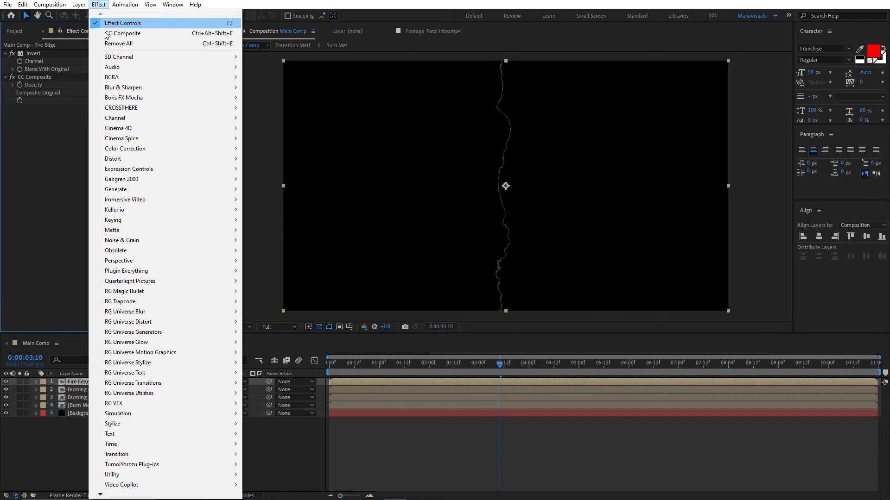
pyautogui.moveTo(118, 160)
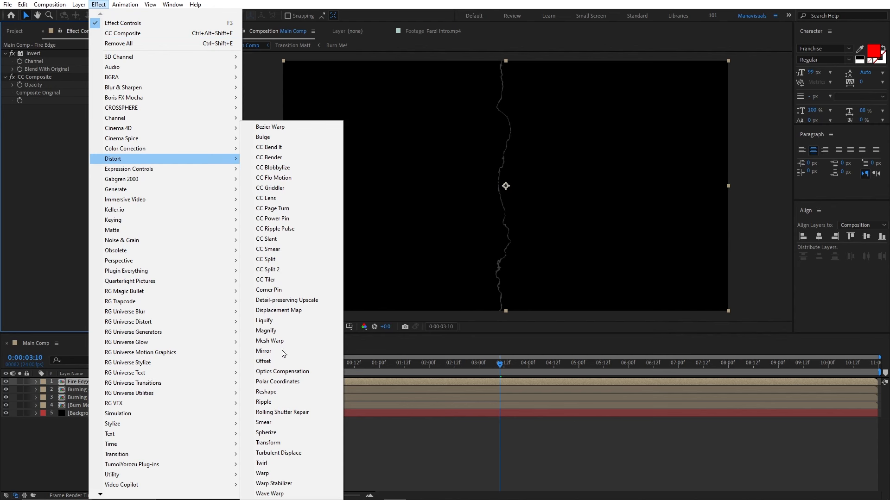
pyautogui.click(280, 453)
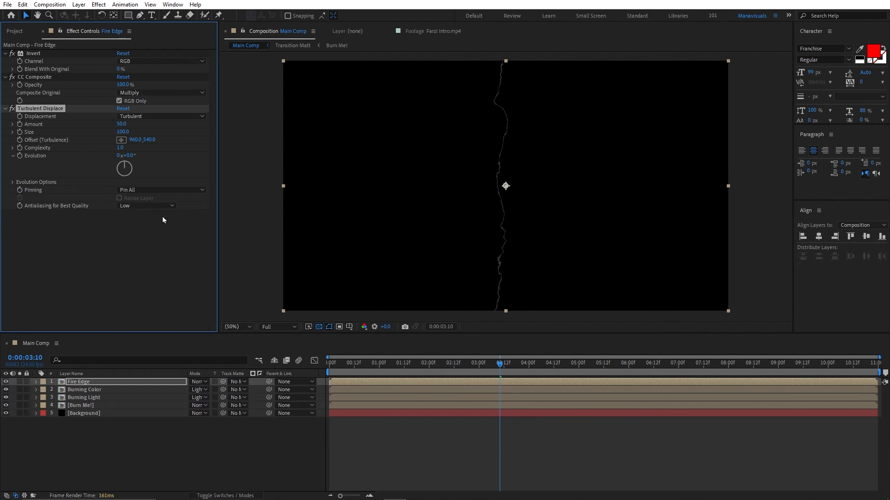
pyautogui.moveTo(41, 109); pyautogui.dragTo(22, 74)
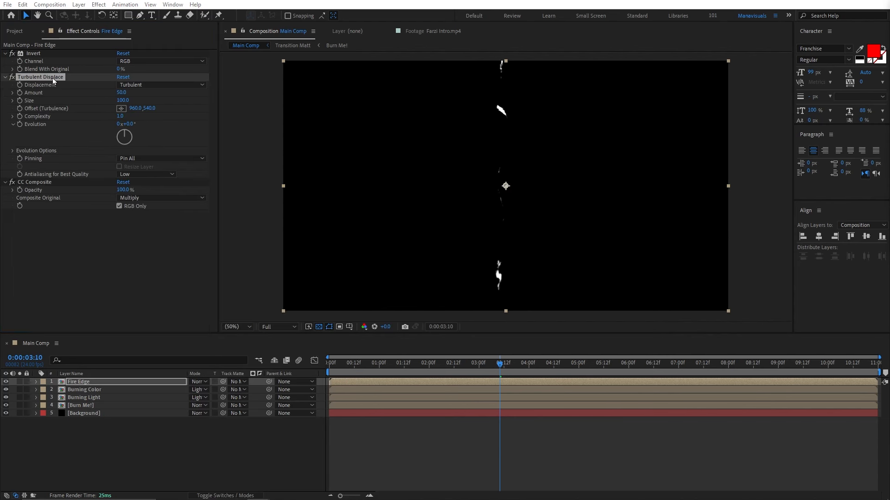
pyautogui.click(12, 182)
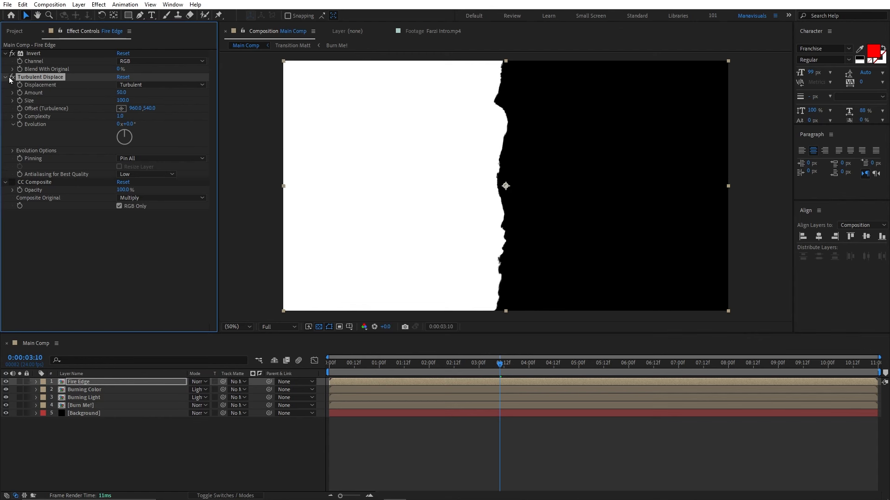
pyautogui.click(12, 77)
pyautogui.click(13, 77)
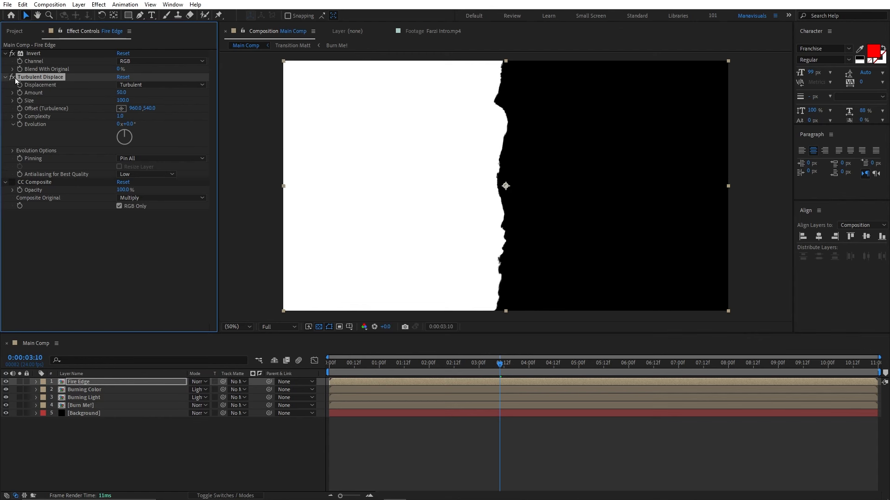
pyautogui.click(12, 182)
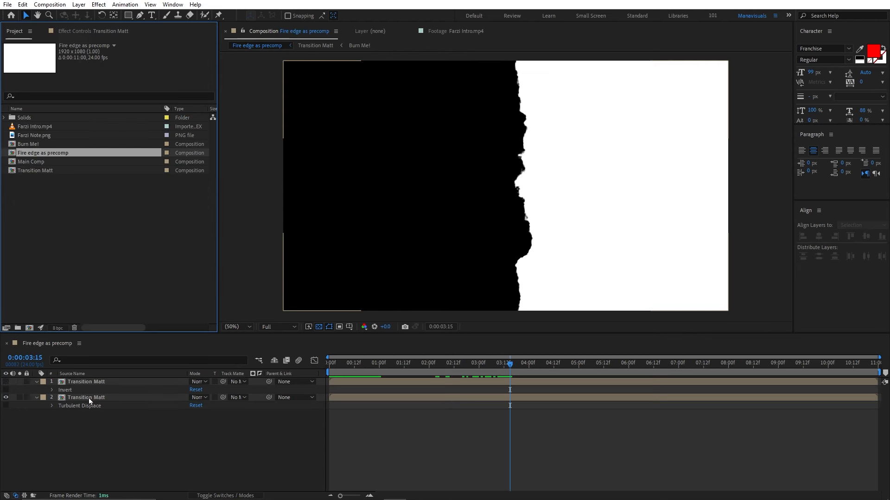
# In Fire edge as precomp, enable the lower matte's Turbulent Displace, then show the upper matte with Invert enabled and blending mode Multiply
pyautogui.click(88, 399)
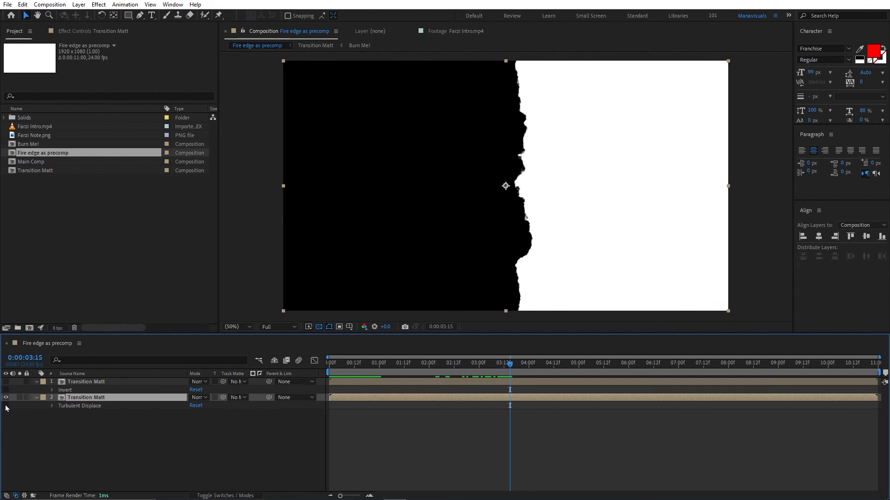
pyautogui.click(5, 405)
pyautogui.click(77, 383)
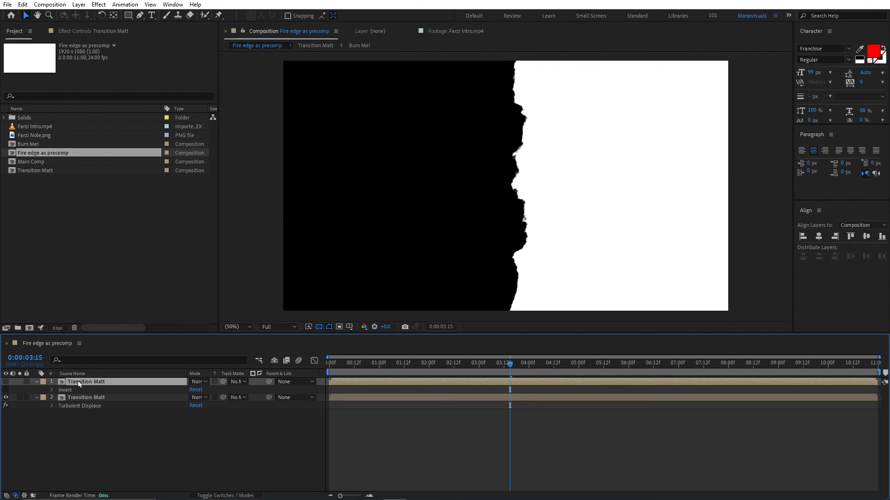
pyautogui.click(6, 381)
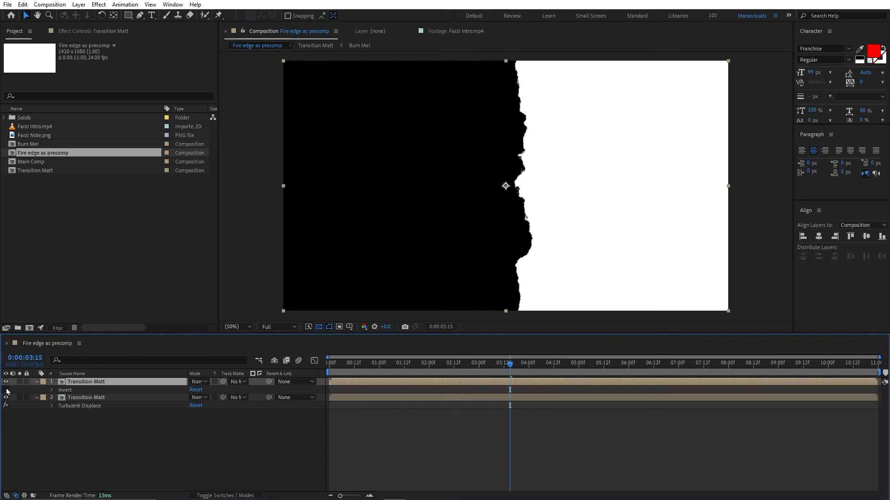
pyautogui.click(6, 390)
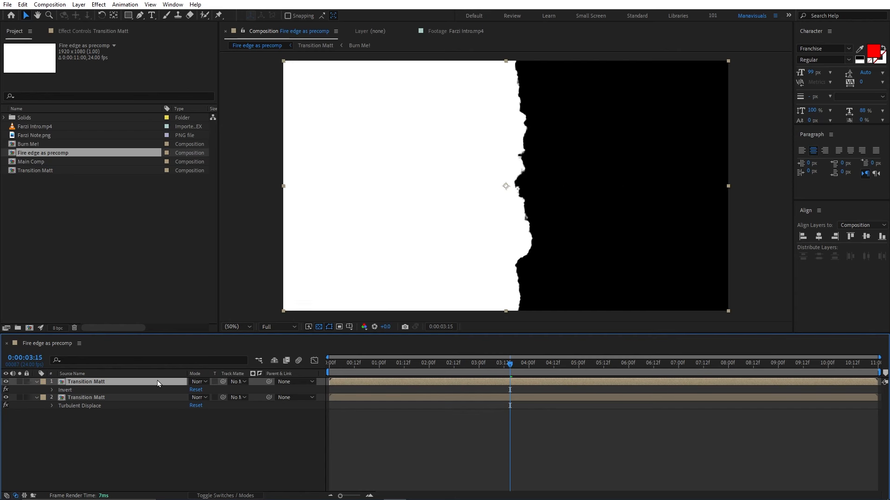
pyautogui.click(204, 383)
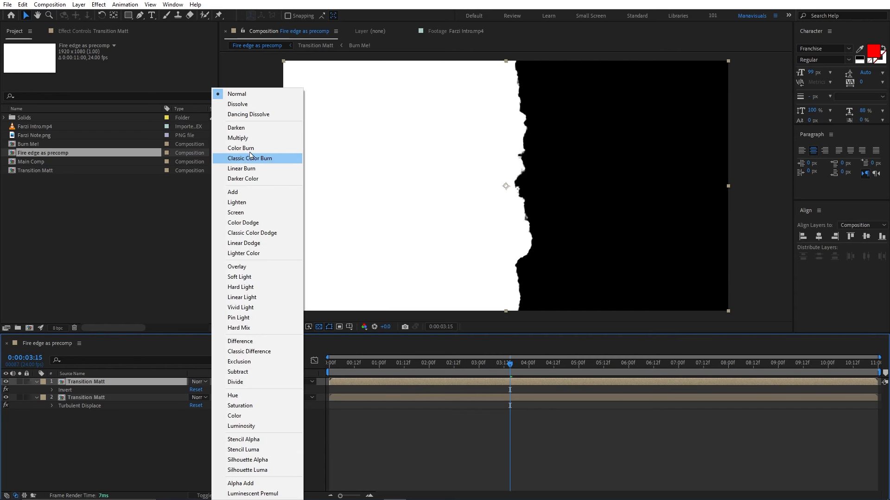
pyautogui.click(238, 138)
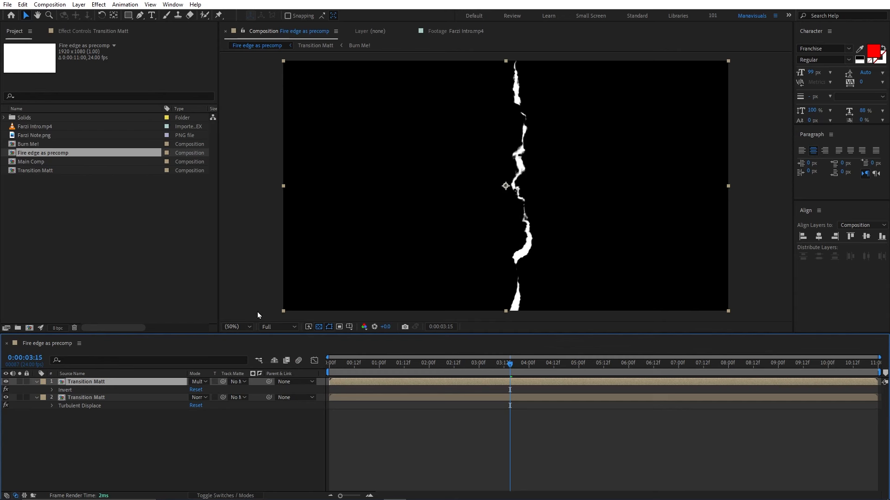
# Return to Main Comp and set Fire Edge's Turbulent Displace Amount to 60 and Size to 30
pyautogui.doubleClick(40, 161)
pyautogui.click(85, 383)
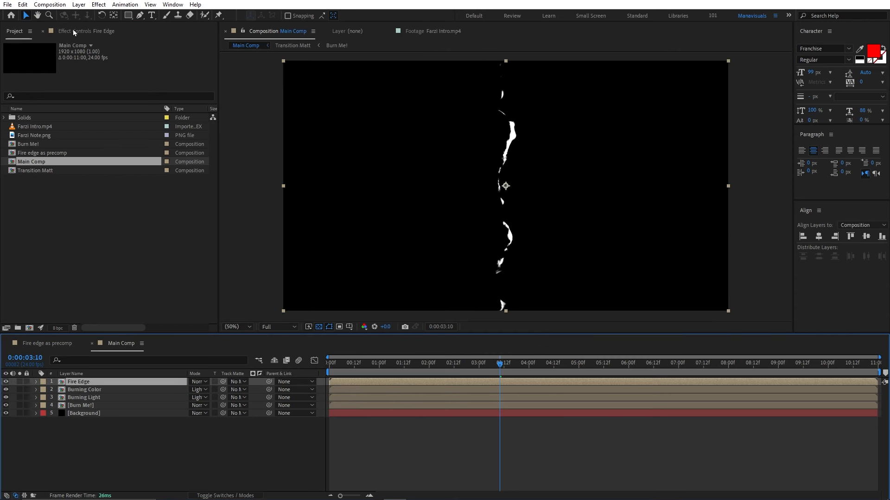
pyautogui.click(74, 30)
pyautogui.click(46, 182)
pyautogui.click(92, 382)
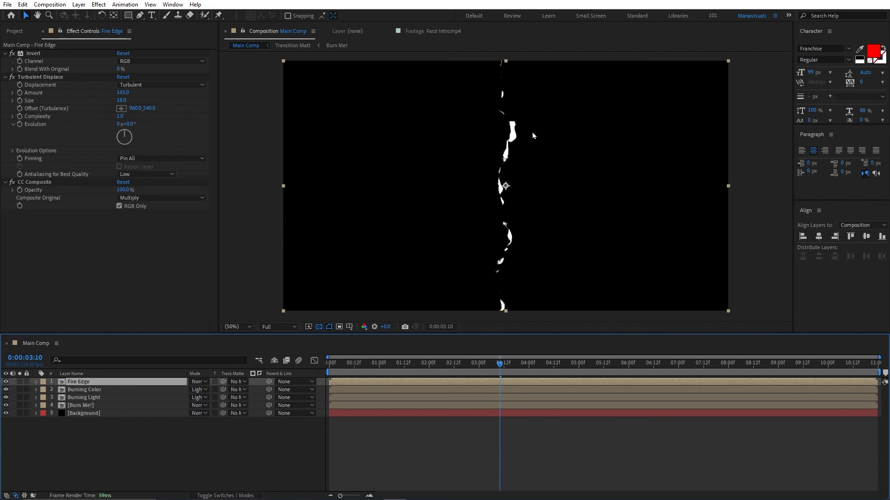
pyautogui.click(123, 93)
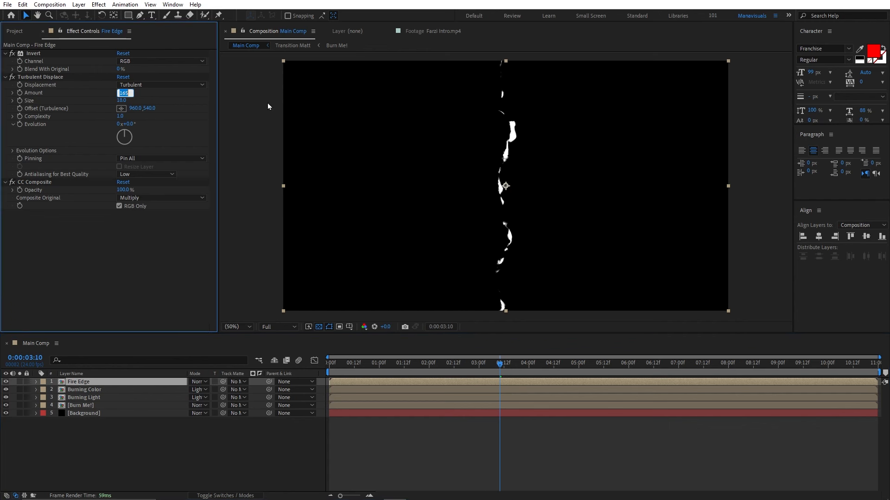
pyautogui.write('60')
pyautogui.press('Return')
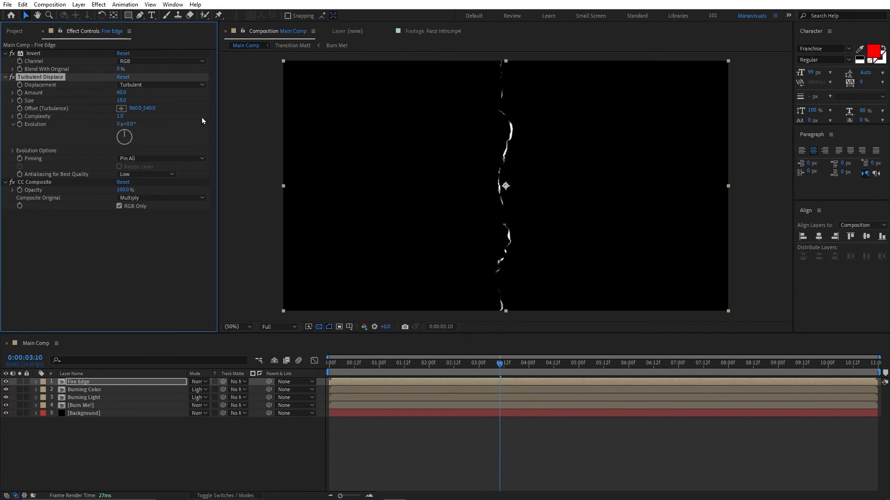
pyautogui.press('Tab')
pyautogui.write('30')
pyautogui.press('Return')
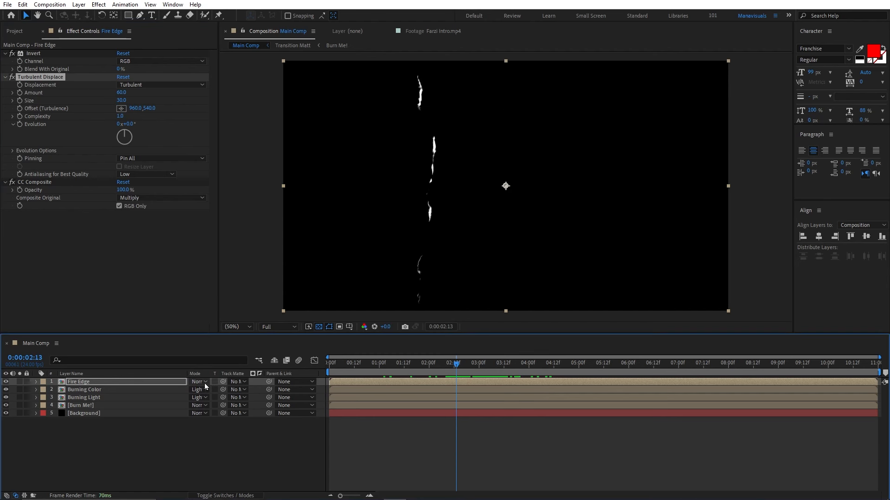
# Set the Fire Edge layer's blending mode to Add
pyautogui.click(199, 382)
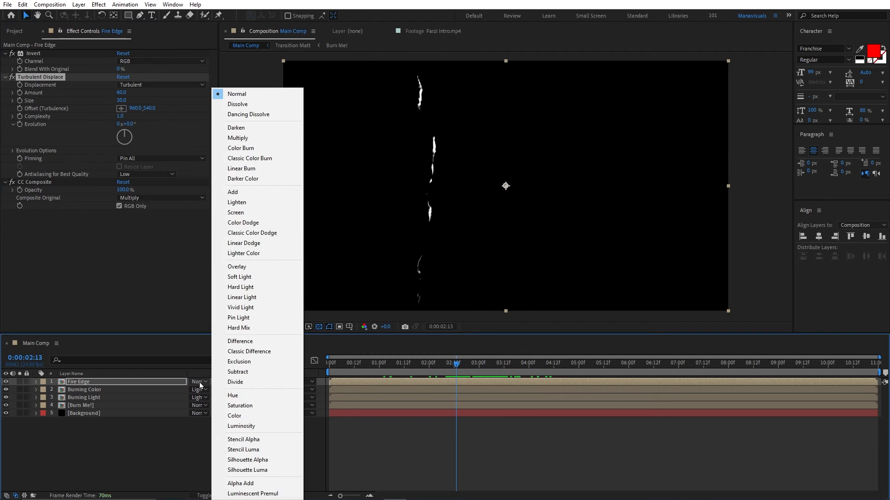
pyautogui.click(256, 192)
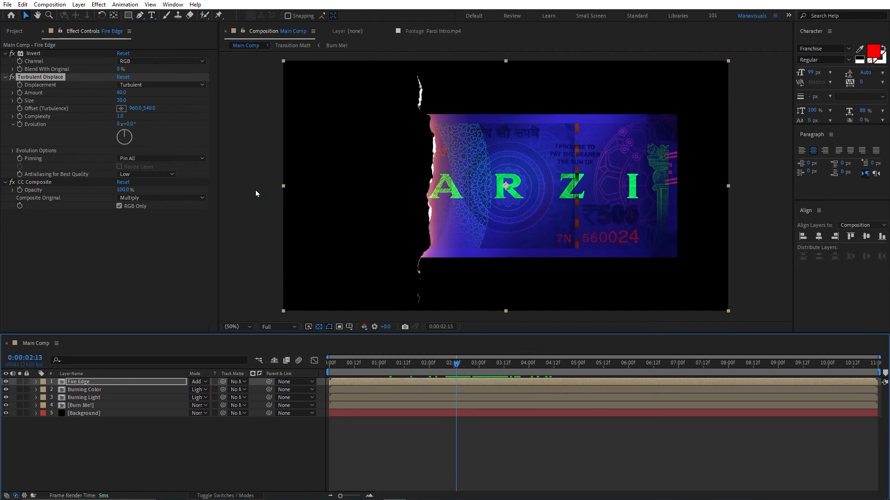
pyautogui.click(458, 162)
# Apply Fractal Noise to Fire Edge and set the effect's Blending Mode to Multiply
pyautogui.click(98, 5)
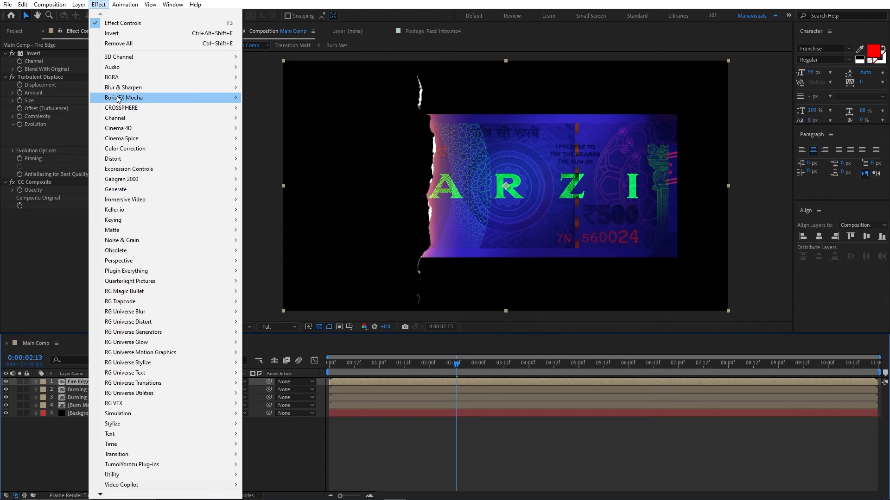
pyautogui.moveTo(149, 240)
pyautogui.click(286, 261)
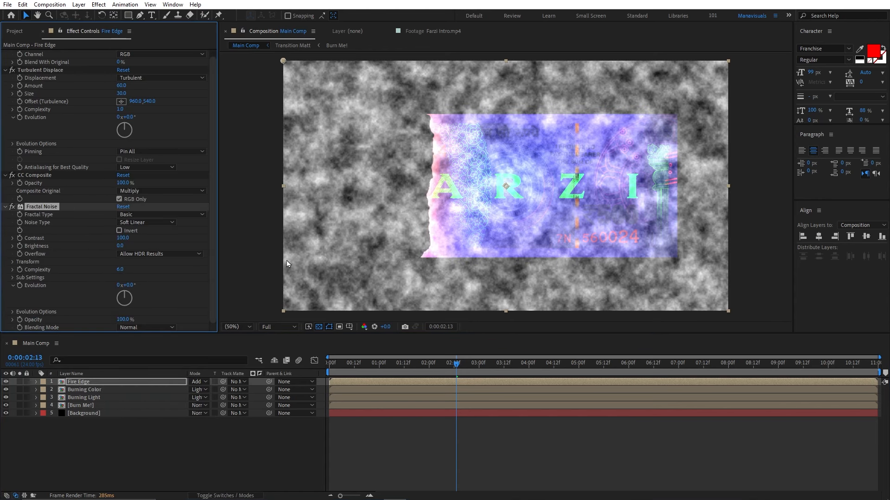
pyautogui.click(138, 328)
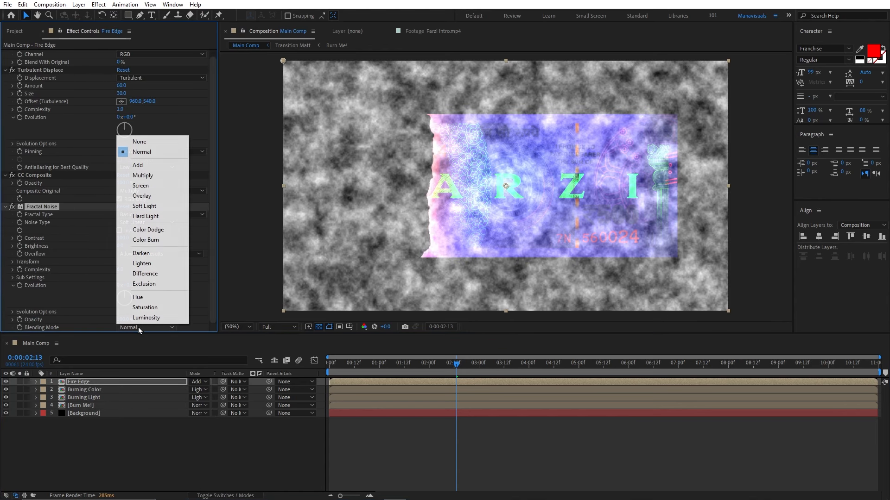
pyautogui.click(157, 176)
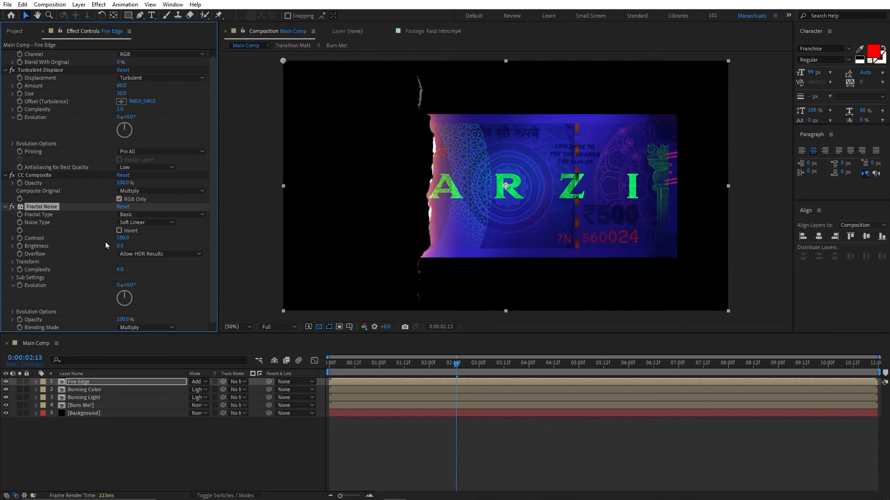
# Set Fire Edge's Fractal Noise Contrast to 150, Brightness to -25 and Sub Influence to 200%
pyautogui.click(123, 238)
pyautogui.write('15')
pyautogui.click(120, 246)
pyautogui.write('-25')
pyautogui.press('Return')
pyautogui.click(12, 278)
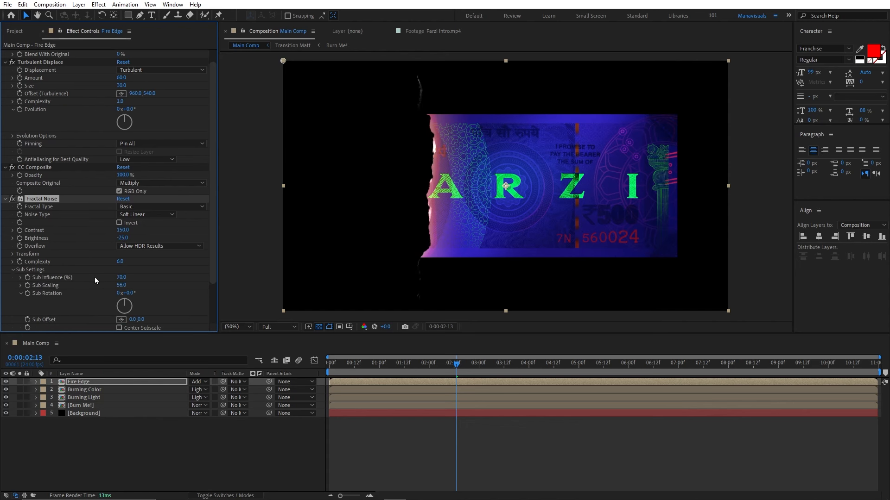
pyautogui.click(120, 277)
pyautogui.write('200')
pyautogui.press('Return')
# Add a Set Matte effect to Fire Edge that takes its matte from the Burn Me! layer
pyautogui.click(99, 4)
pyautogui.moveTo(223, 118)
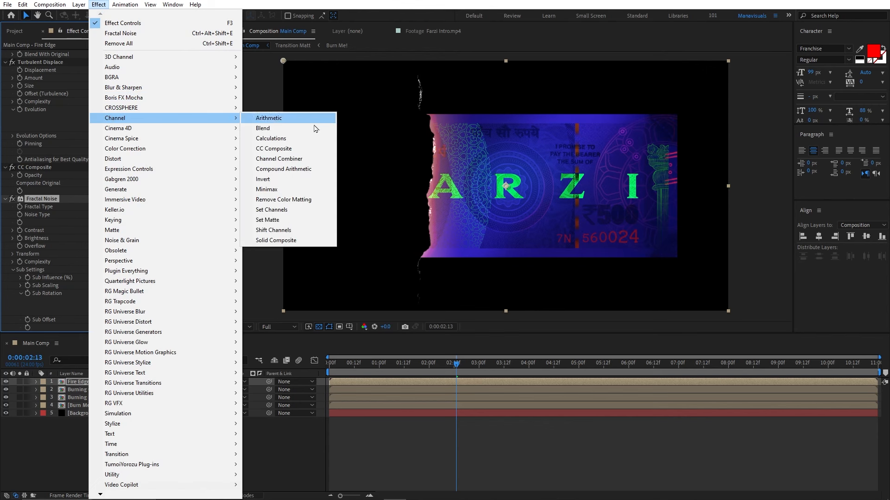
pyautogui.click(268, 220)
pyautogui.click(136, 289)
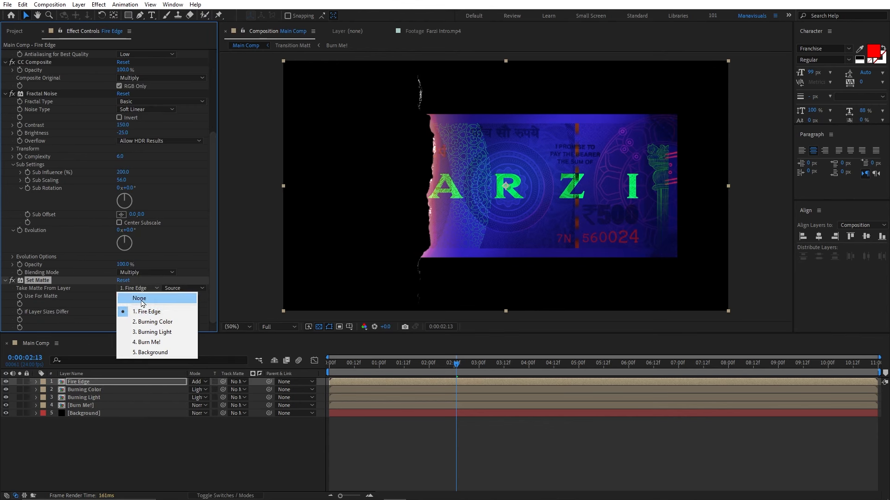
pyautogui.click(139, 343)
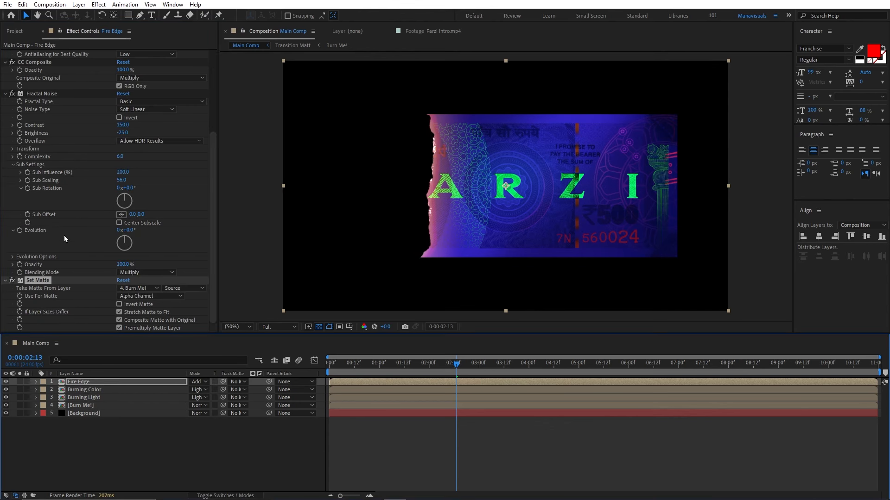
# Collapse Fire Edge's existing effects and apply a Tritone effect to the layer
pyautogui.scroll(8, 65, 185)
pyautogui.hotkey('ctrl', 'a')
pyautogui.keyDown('ctrl'); pyautogui.click(5, 54); pyautogui.keyUp('ctrl')
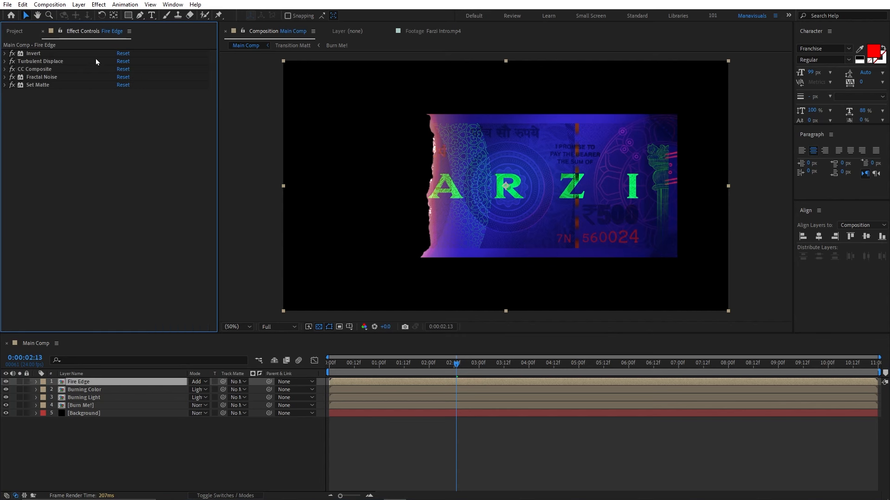
pyautogui.click(99, 4)
pyautogui.moveTo(153, 149)
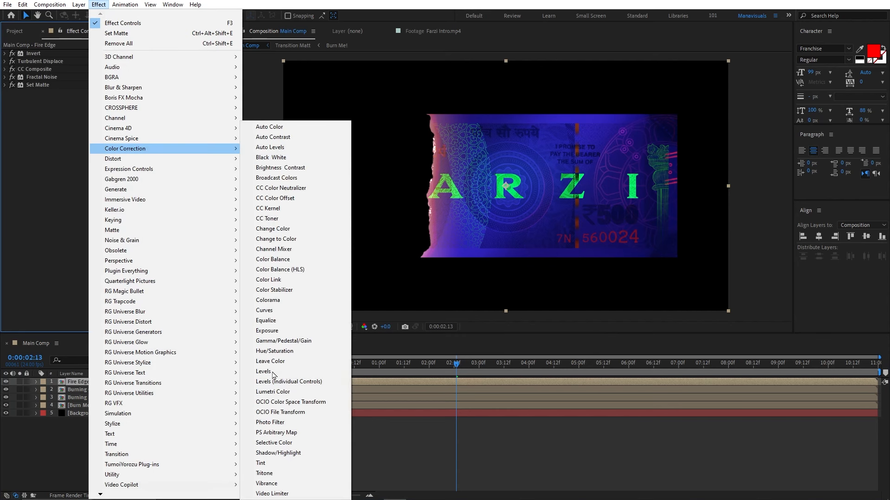
pyautogui.click(273, 473)
# Set the Tritone effect's Midtones to orange FF8A00 and its Highlights to pale cream FFE9BF
pyautogui.click(121, 108)
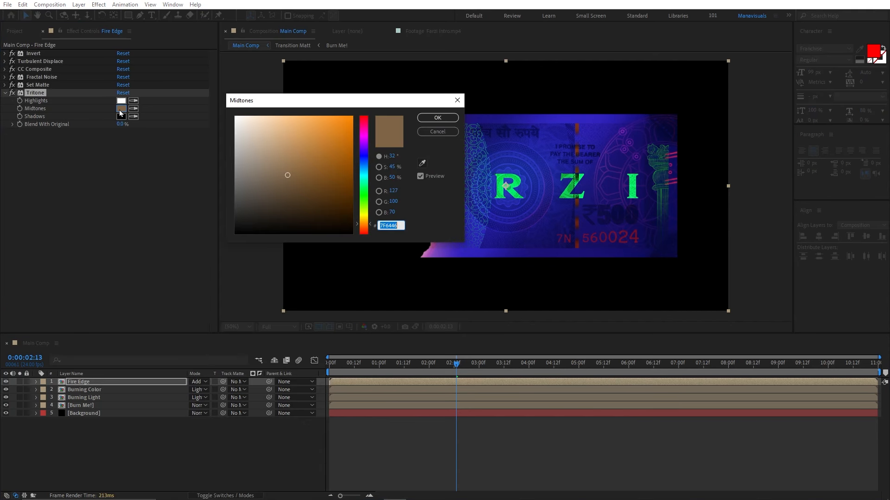
pyautogui.write('FF8')
pyautogui.write('C00')
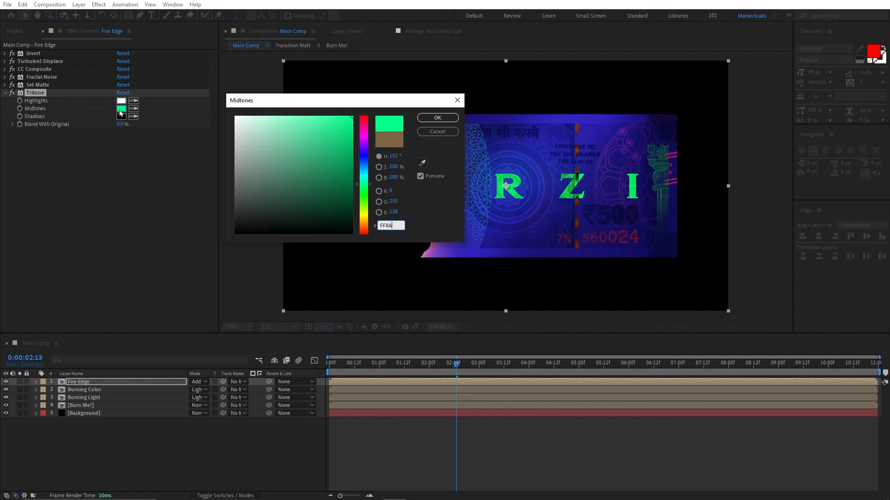
pyautogui.press('Return')
pyautogui.click(122, 102)
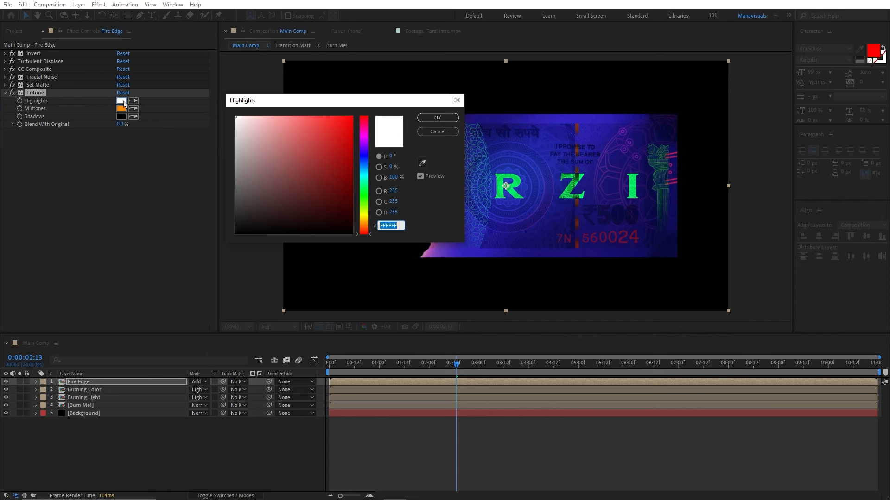
pyautogui.write('FFE9B')
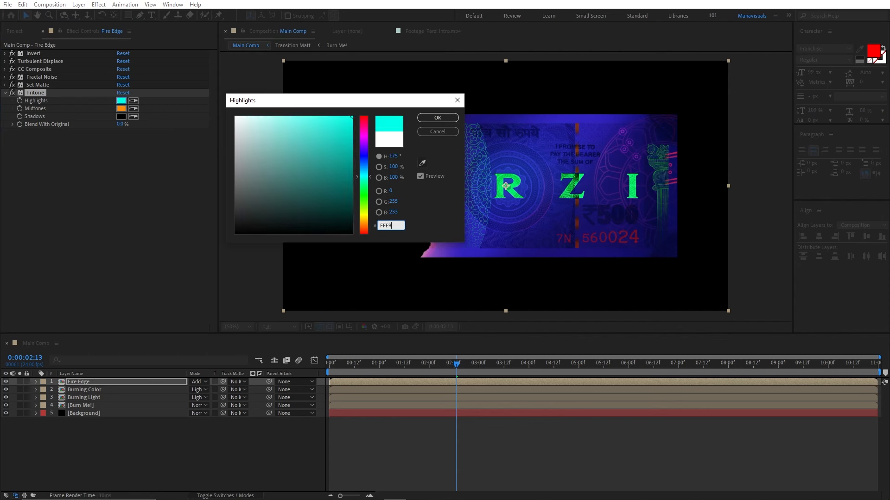
pyautogui.write('F')
pyautogui.press('Return')
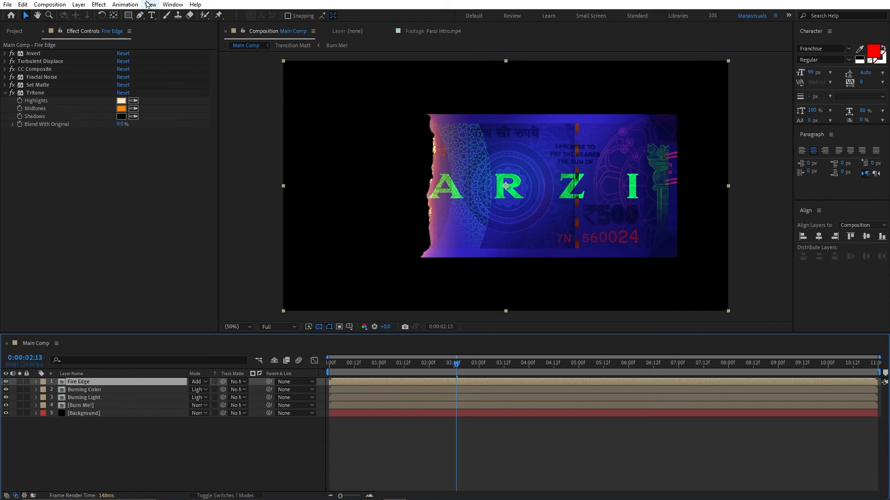
# Apply a Glow effect to Fire Edge with Glow Radius 50 and Glow Intensity 2
pyautogui.click(100, 5)
pyautogui.moveTo(181, 424)
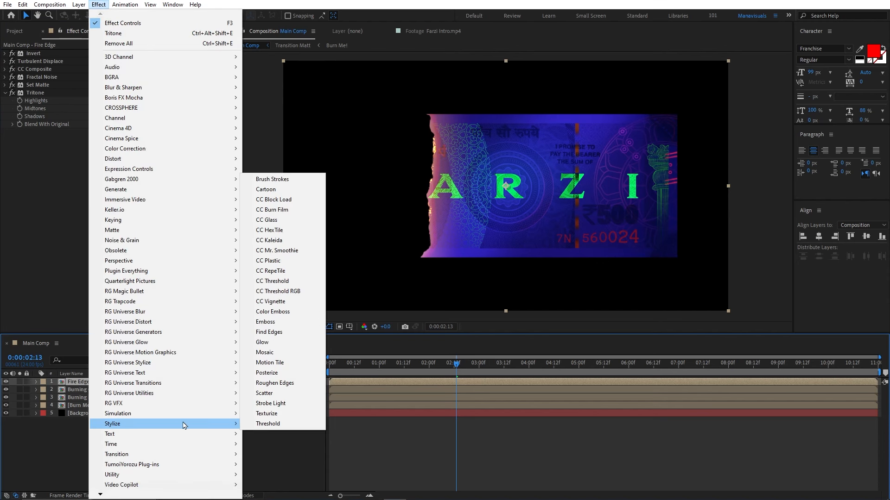
pyautogui.click(289, 342)
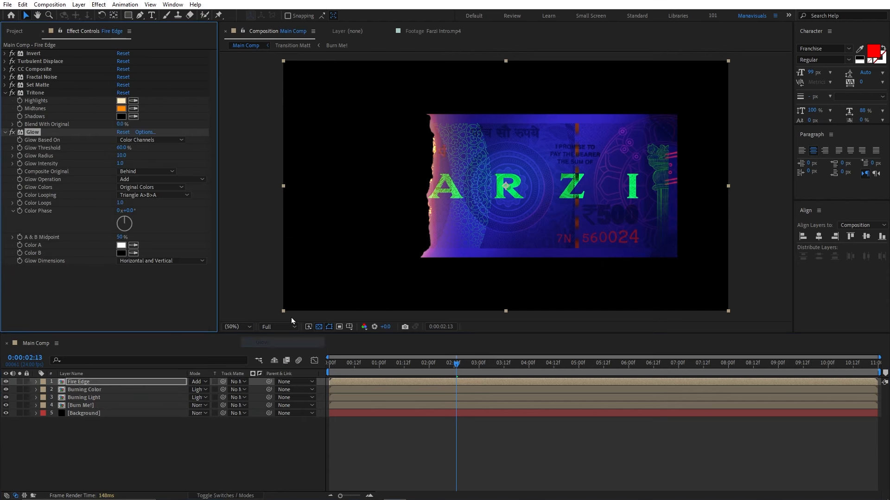
pyautogui.click(121, 155)
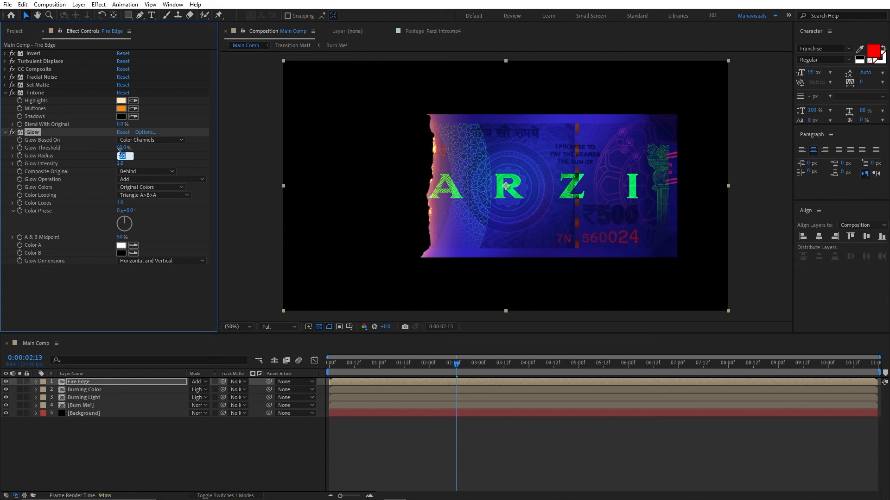
pyautogui.write('50')
pyautogui.click(119, 164)
pyautogui.write('2')
pyautogui.press('Return')
# Duplicate Fire Edge at 0:00:04:03 and set the copy's Turbulent Displace Offset to 960, 695
pyautogui.moveTo(486, 372); pyautogui.dragTo(534, 373)
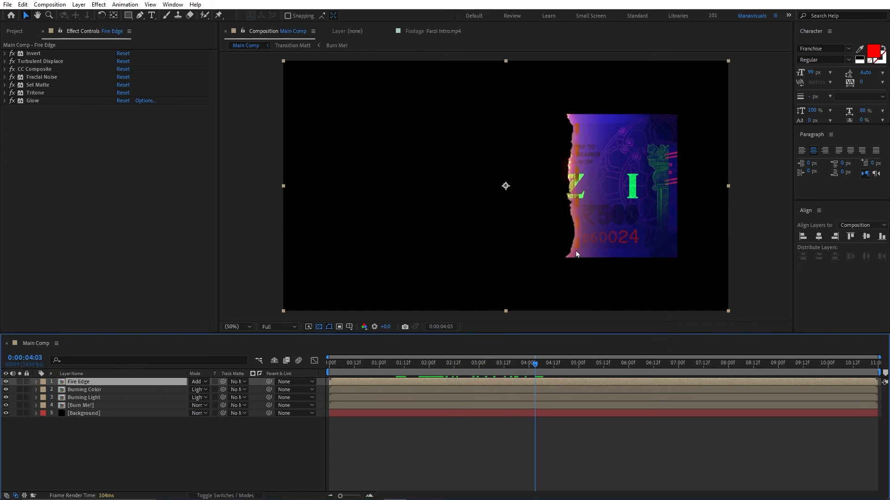
pyautogui.hotkey('ctrl', 'd')
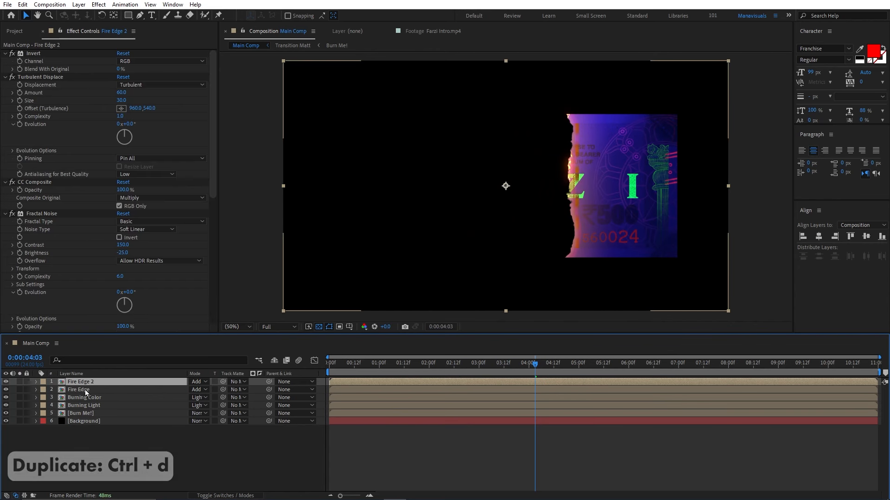
pyautogui.click(104, 88)
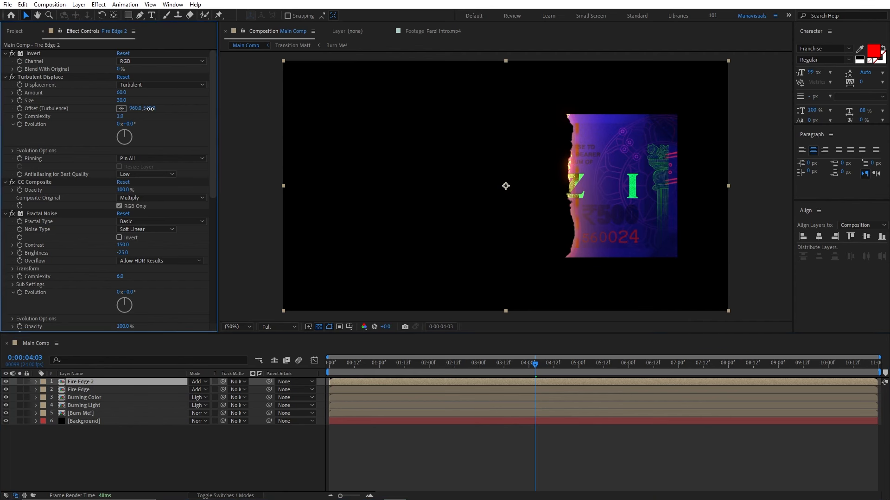
pyautogui.moveTo(147, 108); pyautogui.dragTo(221, 110)
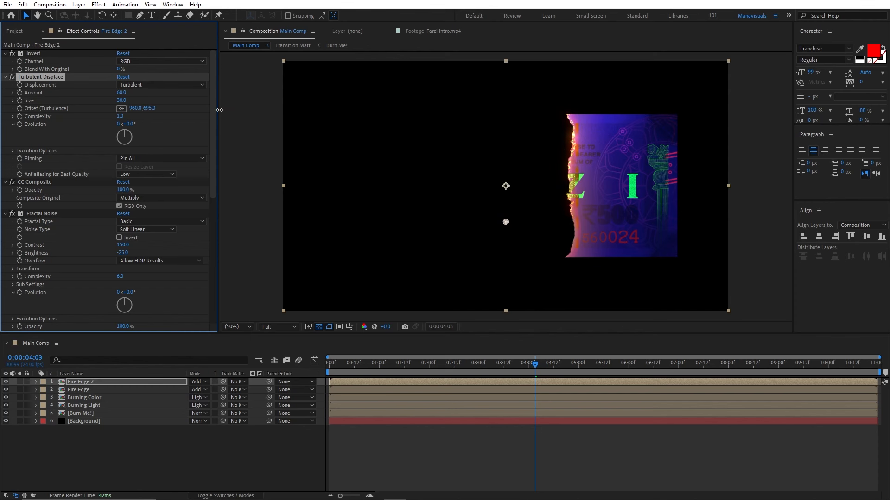
# Duplicate Fire Edge 2 and set the new copy's Turbulent Displace Offset to 960, 831
pyautogui.click(7, 54)
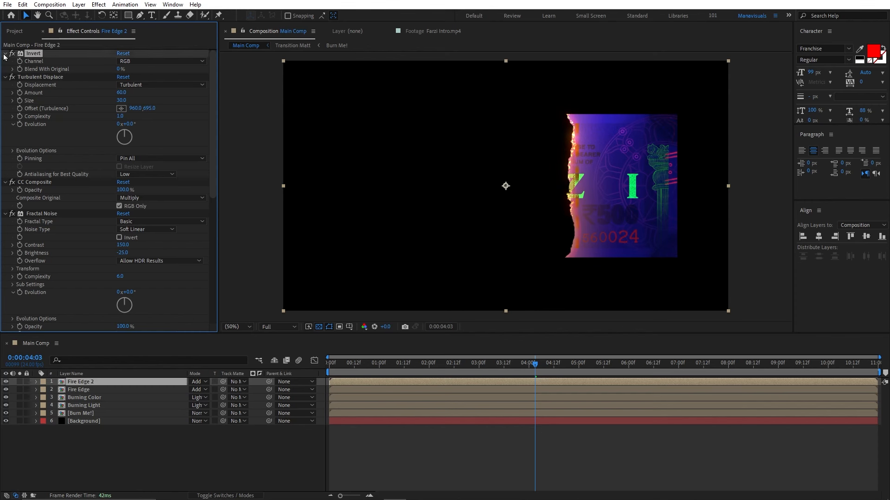
pyautogui.hotkey('ctrl', 'a')
pyautogui.click(76, 382)
pyautogui.hotkey('ctrl', 'd')
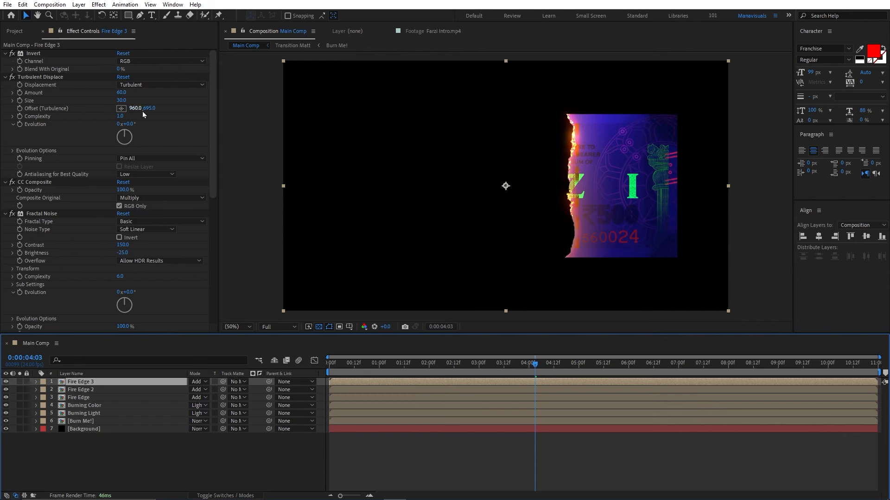
pyautogui.moveTo(148, 108); pyautogui.dragTo(204, 114)
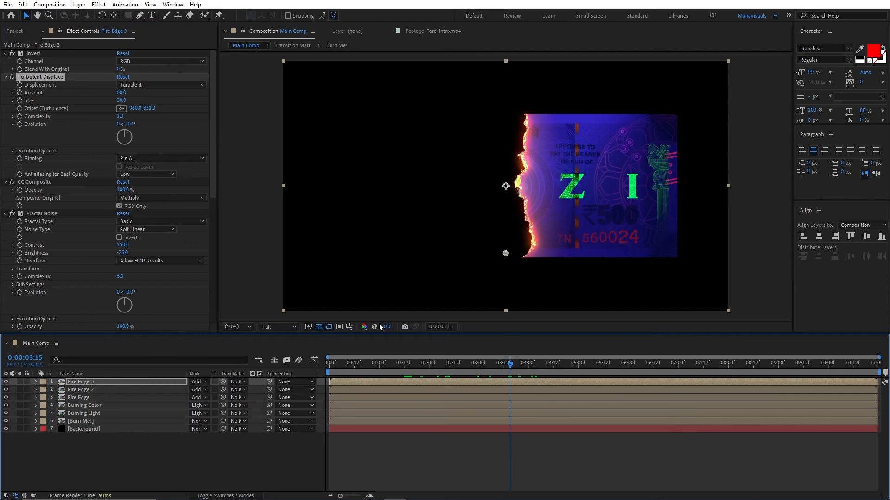
# Duplicate all three Fire Edge layers together and bring the copies to the top of the layer stack
pyautogui.click(98, 383)
pyautogui.keyDown('shift'); pyautogui.click(96, 396); pyautogui.keyUp('shift')
pyautogui.hotkey('ctrl', 'd')
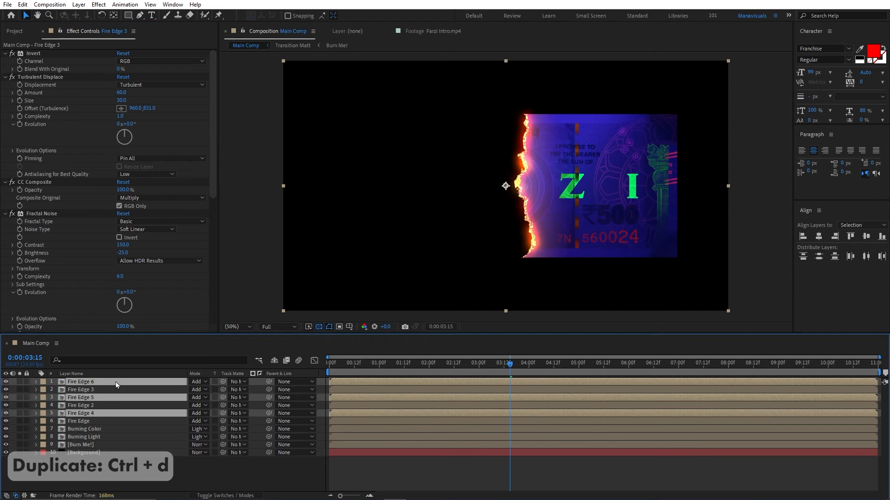
pyautogui.hotkey('ctrl', 'shift', ']')
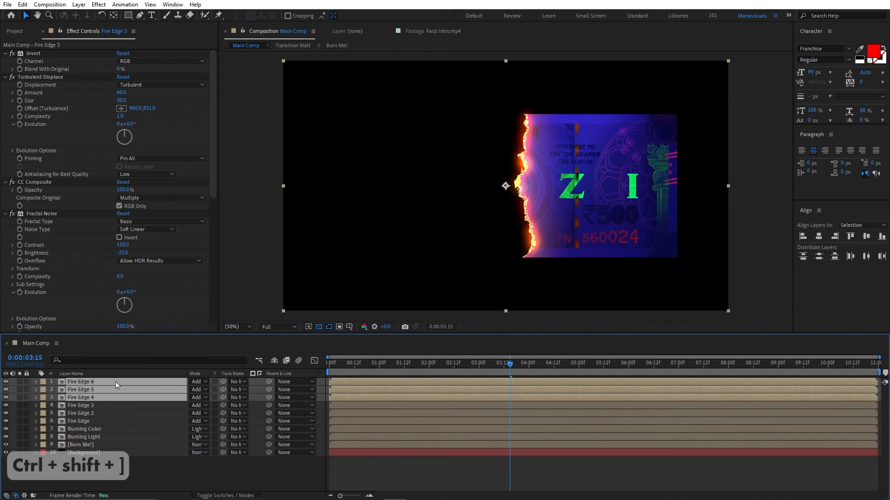
# Pre-compose the three new copies as "Fire heat" and set that layer's blending mode to Add
pyautogui.rightClick(116, 385)
pyautogui.click(139, 315)
pyautogui.write('F')
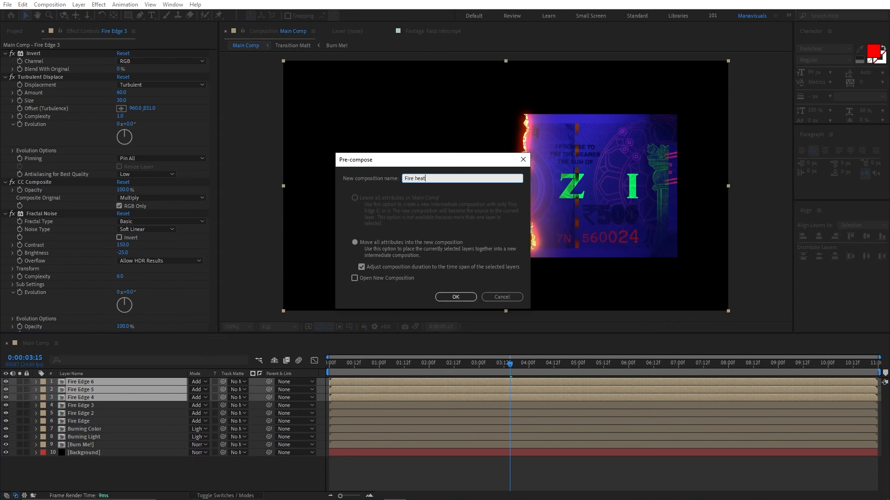
pyautogui.write('ire heat')
pyautogui.click(459, 299)
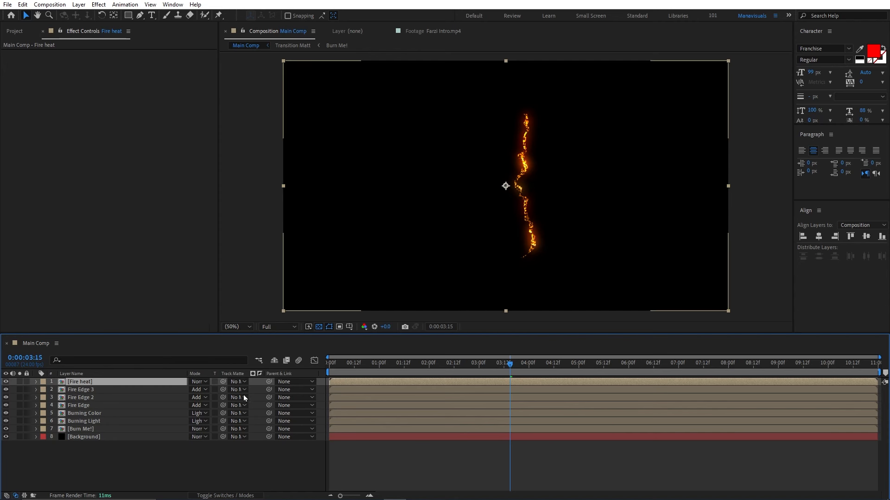
pyautogui.click(203, 383)
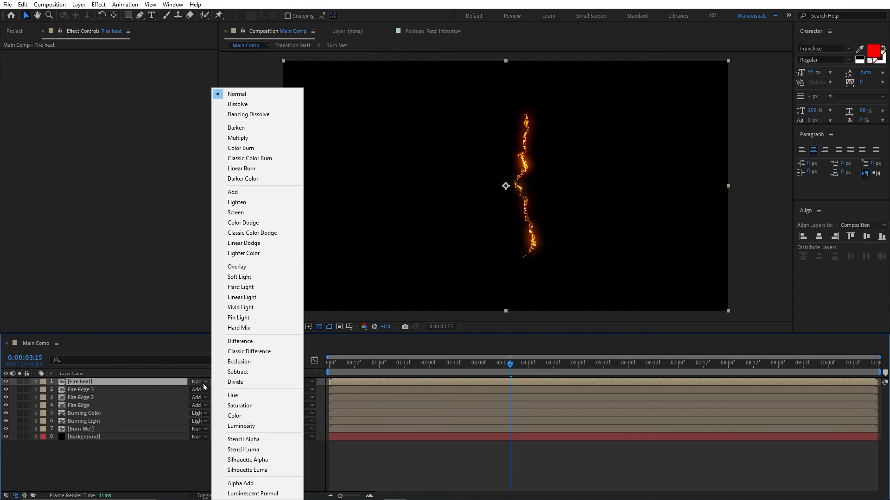
pyautogui.click(254, 195)
# Apply a Directional Blur effect to Fire heat with Direction 30° and Blur Length 35
pyautogui.click(99, 4)
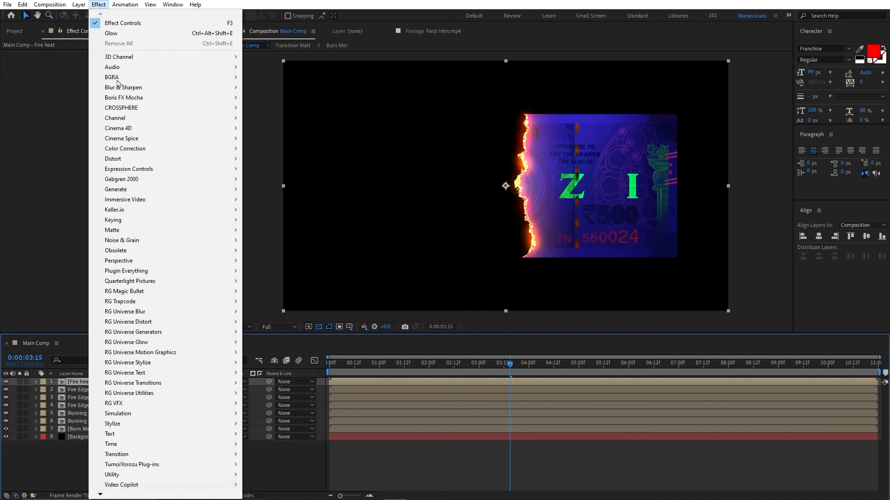
pyautogui.moveTo(118, 84)
pyautogui.click(268, 184)
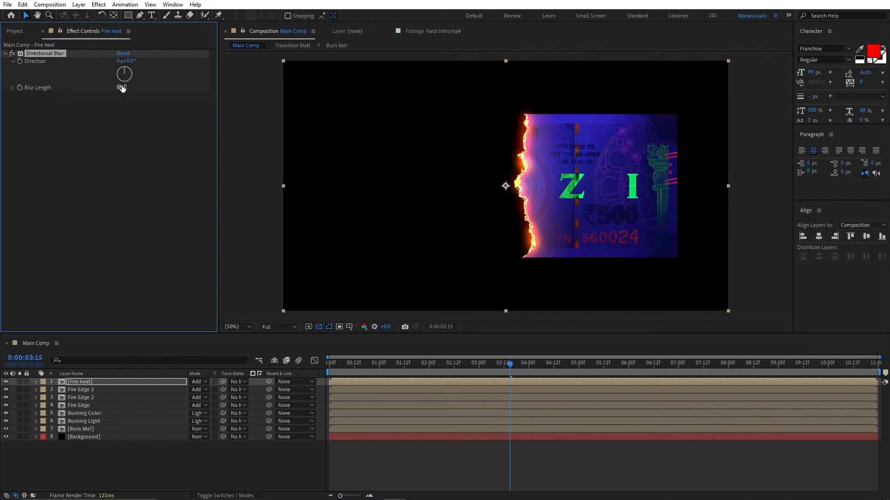
pyautogui.moveTo(124, 87); pyautogui.dragTo(267, 91)
pyautogui.moveTo(326, 103); pyautogui.dragTo(168, 105)
pyautogui.moveTo(128, 62)
pyautogui.mouseDown()
pyautogui.moveTo(154, 62)
pyautogui.moveTo(139, 68)
pyautogui.mouseUp()
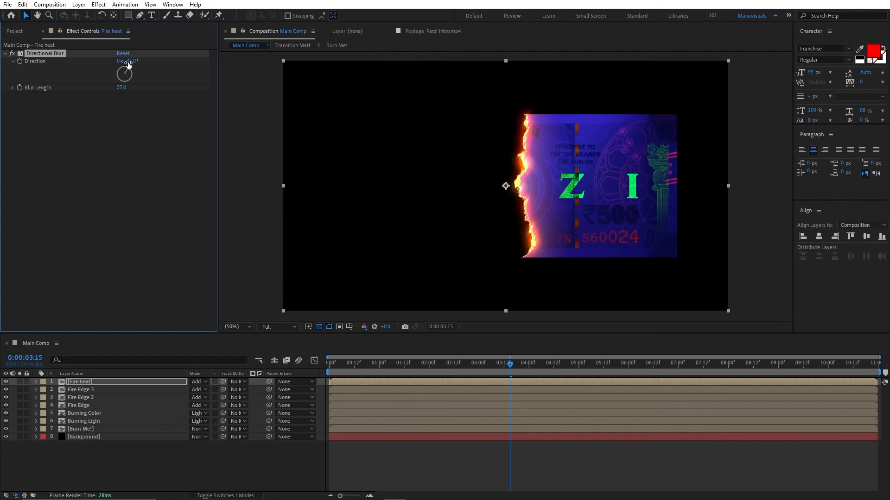
pyautogui.click(130, 61)
pyautogui.write('30')
pyautogui.press('Tab')
pyautogui.write('35')
pyautogui.press('Return')
# Add a Fast Box Blur effect to Fire heat and compare the burning edge with the layer hidden and shown
pyautogui.press('/')
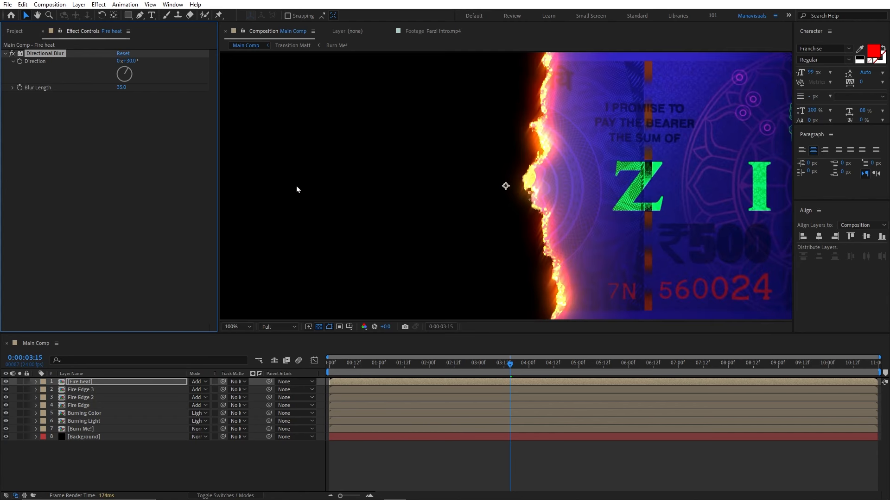
pyautogui.click(99, 4)
pyautogui.moveTo(132, 89)
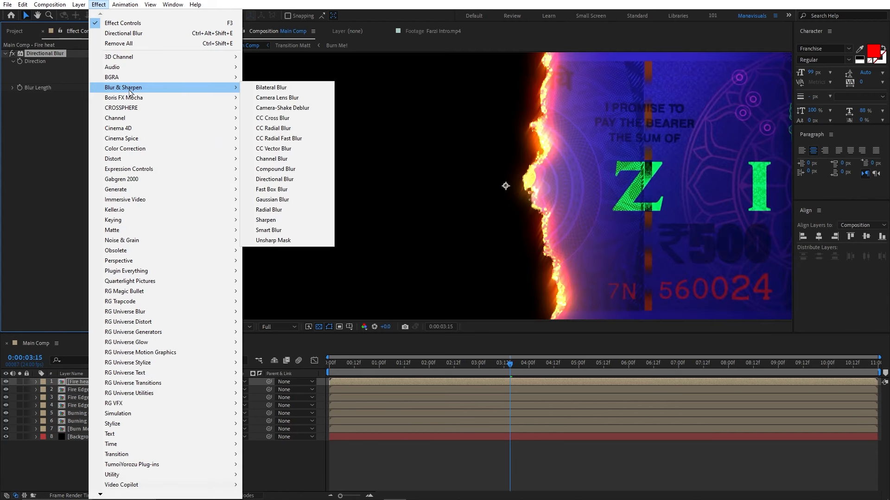
pyautogui.click(278, 194)
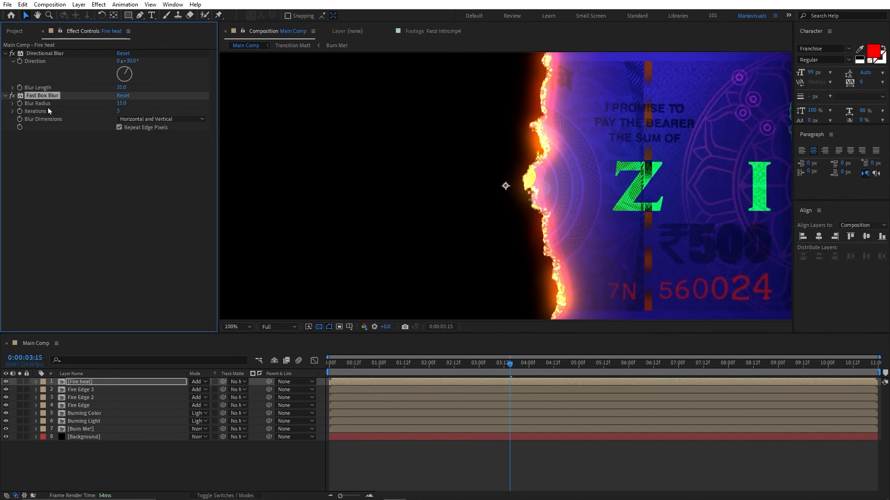
pyautogui.click(6, 382)
pyautogui.click(6, 382)
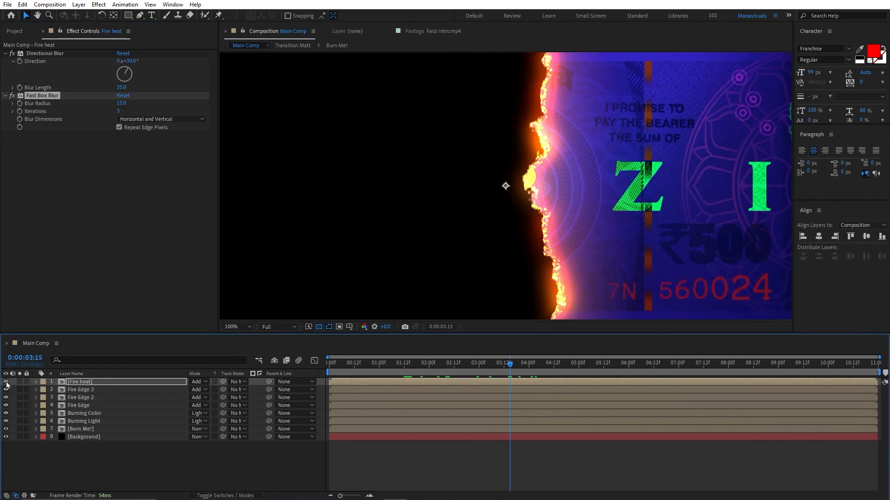
pyautogui.click(6, 382)
pyautogui.click(6, 383)
pyautogui.press(',')
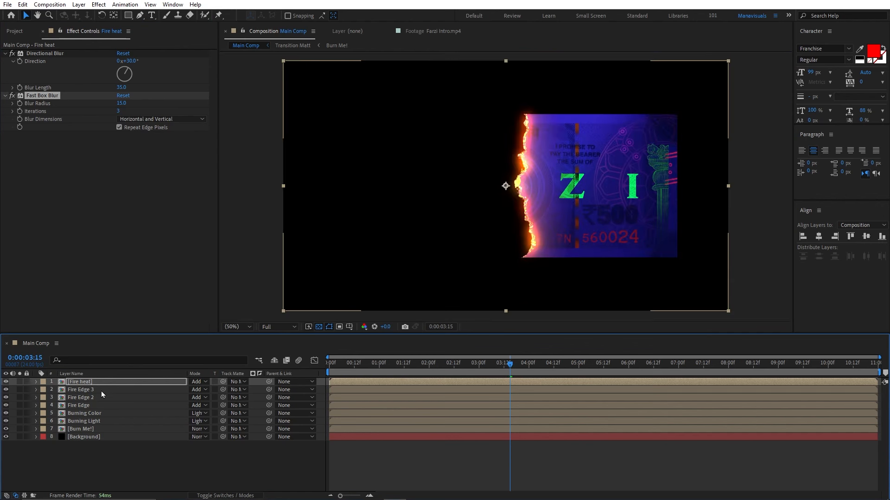
# Lower the Fire heat layer's Opacity to 50%
pyautogui.click(99, 384)
pyautogui.press('t')
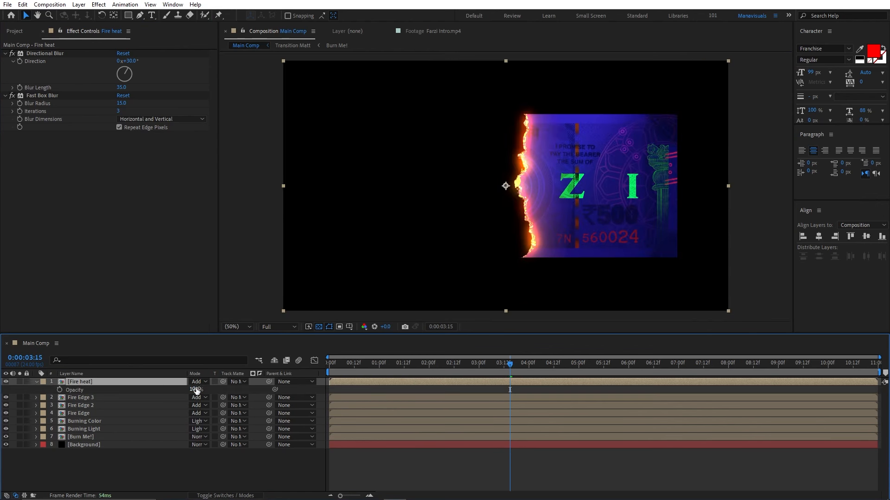
pyautogui.moveTo(197, 390); pyautogui.dragTo(175, 389)
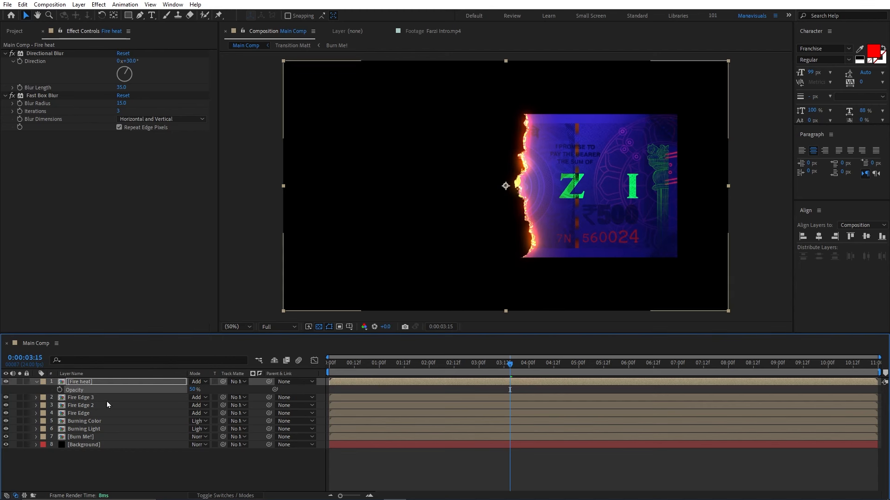
pyautogui.click(37, 383)
pyautogui.click(164, 461)
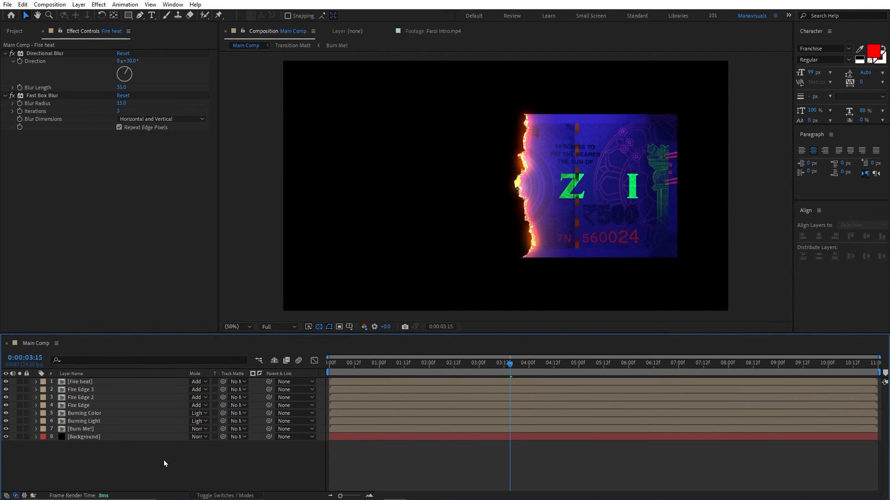
# Add the Transition Matt composition as the top layer of Main Comp and rename that layer "Smoke"
pyautogui.click(15, 31)
pyautogui.moveTo(38, 169); pyautogui.dragTo(73, 384)
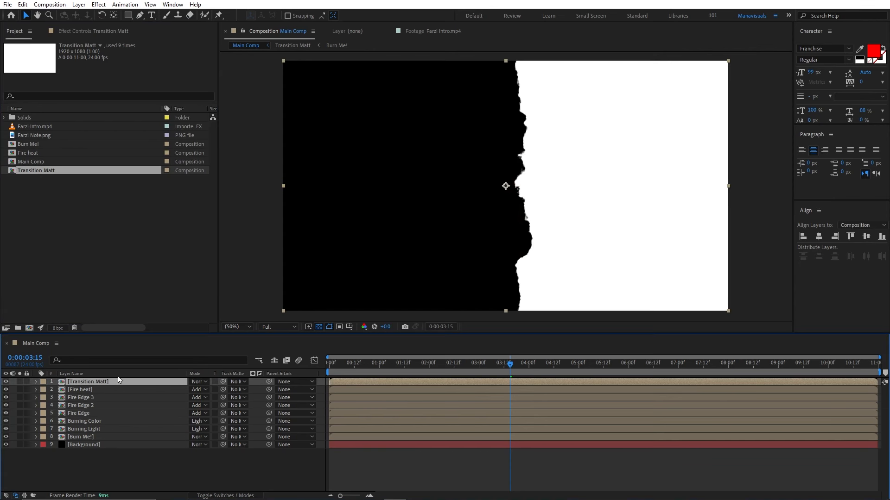
pyautogui.press('Return')
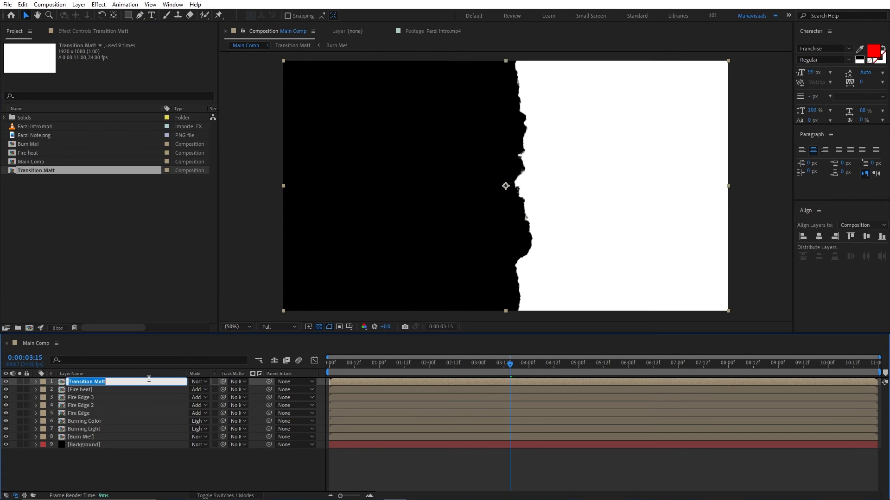
pyautogui.write('Smoke')
pyautogui.press('Return')
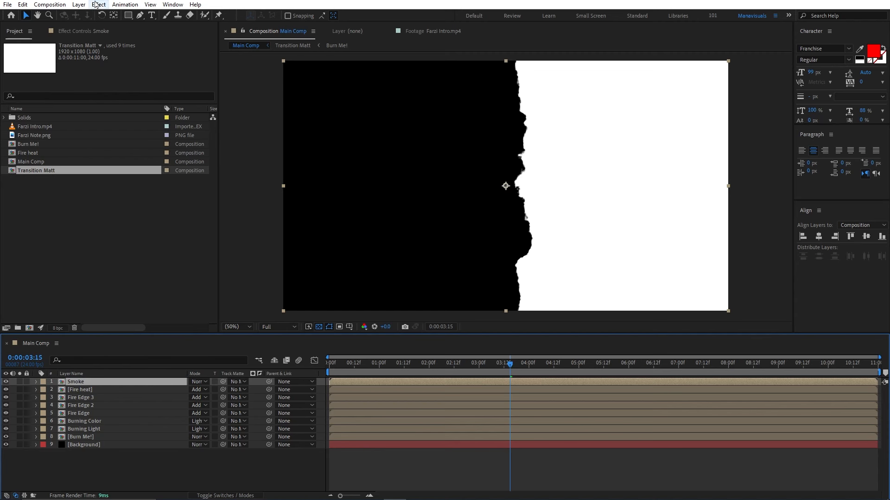
# Apply CC Wide Time to the Smoke layer with Forward Steps 0 and Backward Steps 20, and preview it around 0:00:03:02
pyautogui.click(98, 4)
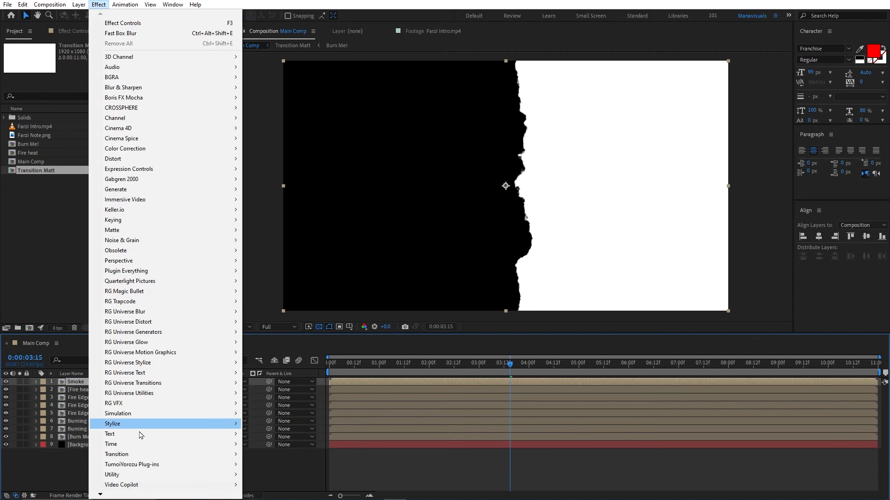
pyautogui.moveTo(141, 446)
pyautogui.click(281, 383)
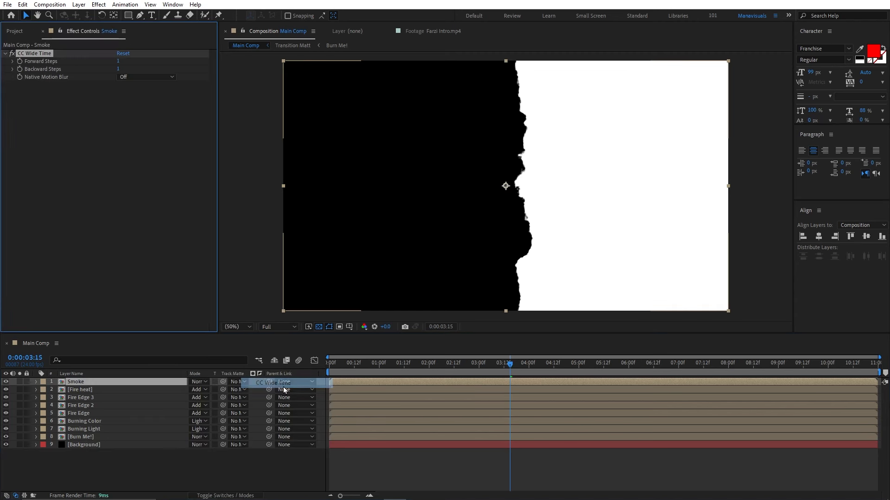
pyautogui.click(119, 61)
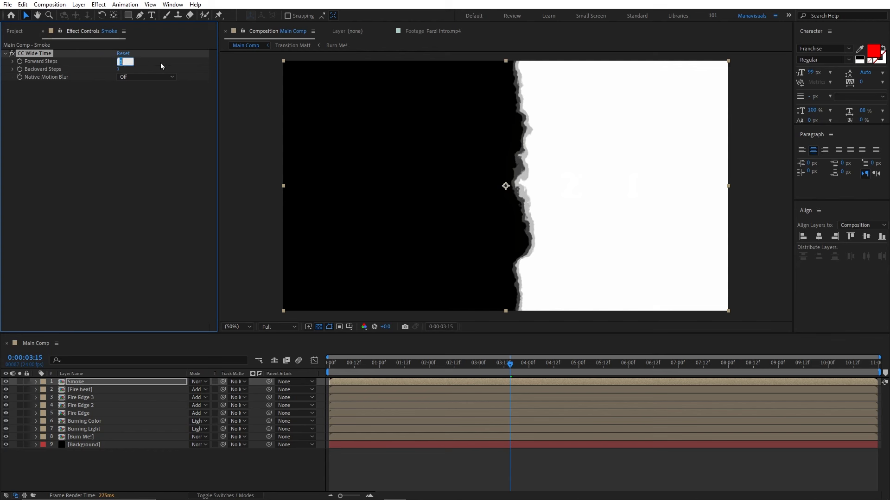
pyautogui.write('0')
pyautogui.press('Return')
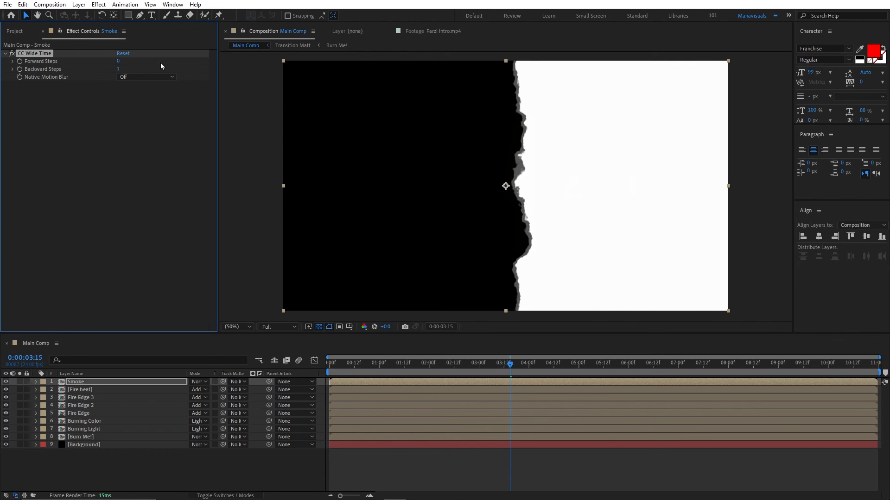
pyautogui.click(119, 69)
pyautogui.write('20')
pyautogui.press('Return')
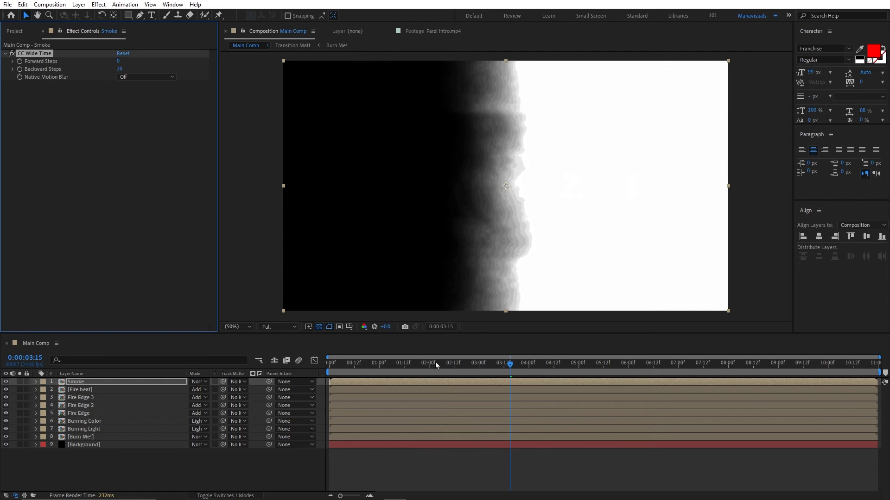
pyautogui.moveTo(429, 364); pyautogui.dragTo(483, 367)
# Apply a Set Matte effect to the Smoke layer that takes its matte from the Burn Me! layer
pyautogui.click(74, 382)
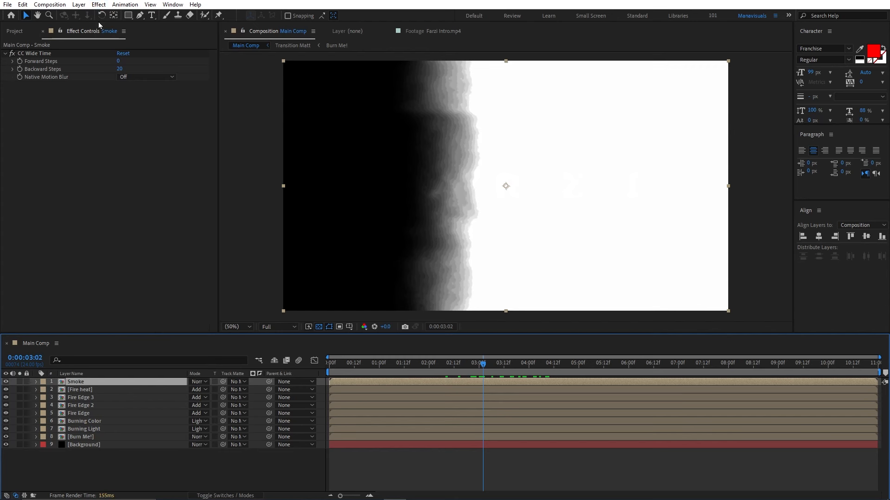
pyautogui.click(98, 5)
pyautogui.moveTo(185, 119)
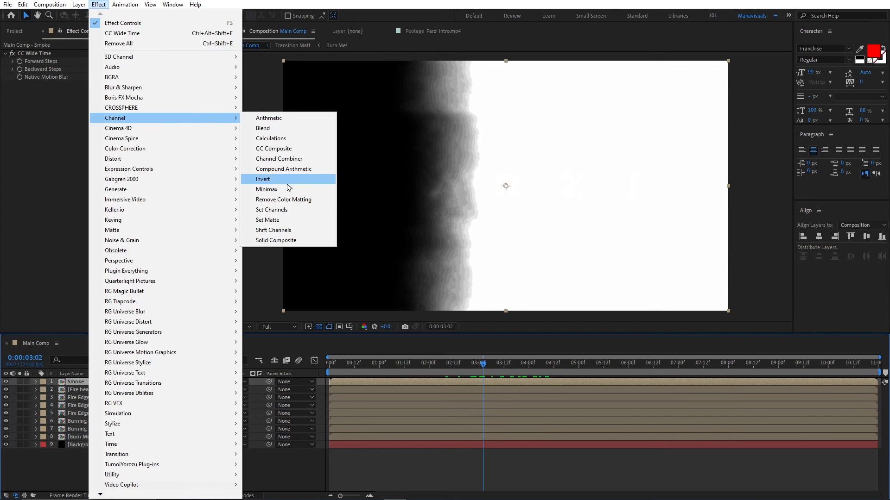
pyautogui.click(285, 225)
pyautogui.click(139, 93)
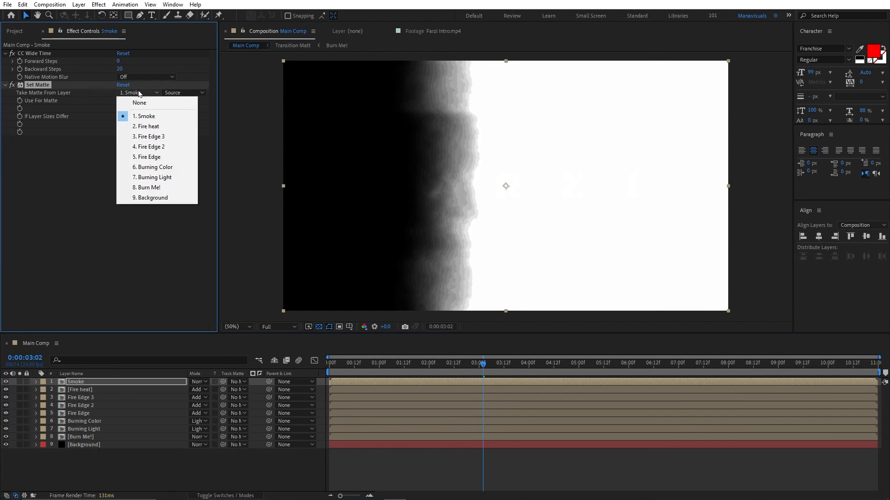
pyautogui.click(149, 187)
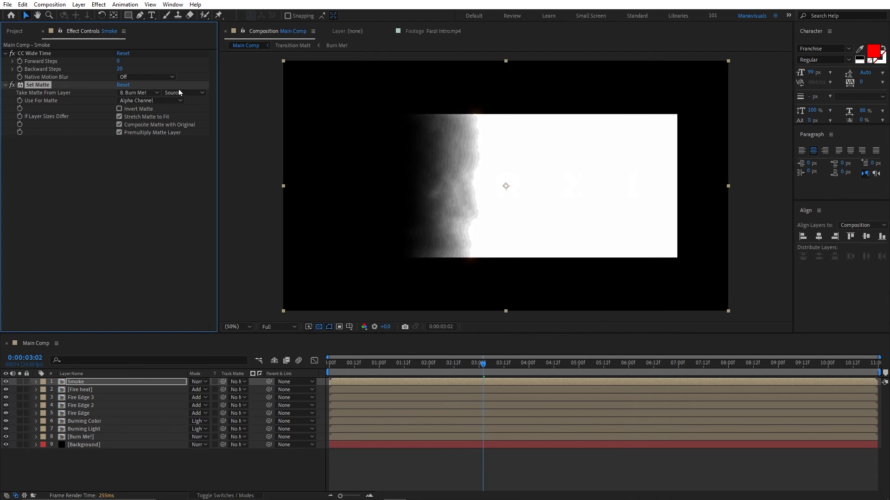
# Add a second Set Matte effect to Smoke using the Burning Light layer's luminance as an inverted matte
pyautogui.click(98, 4)
pyautogui.moveTo(185, 119)
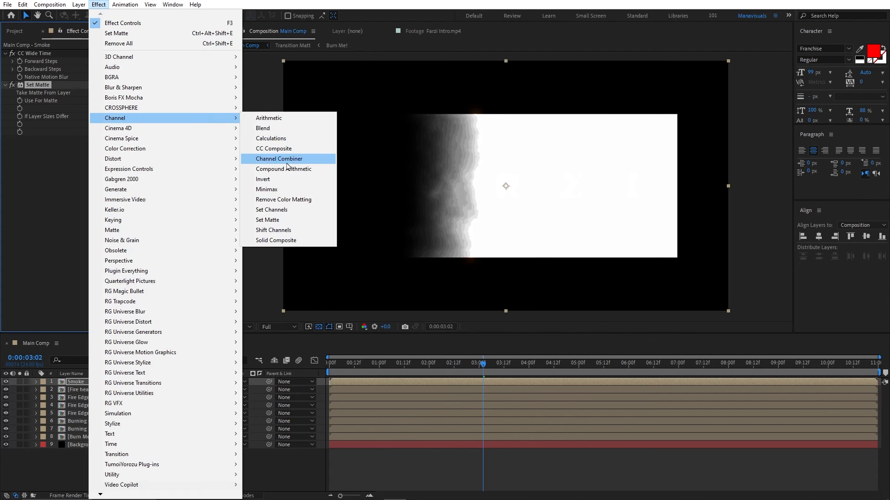
pyautogui.click(284, 224)
pyautogui.click(139, 148)
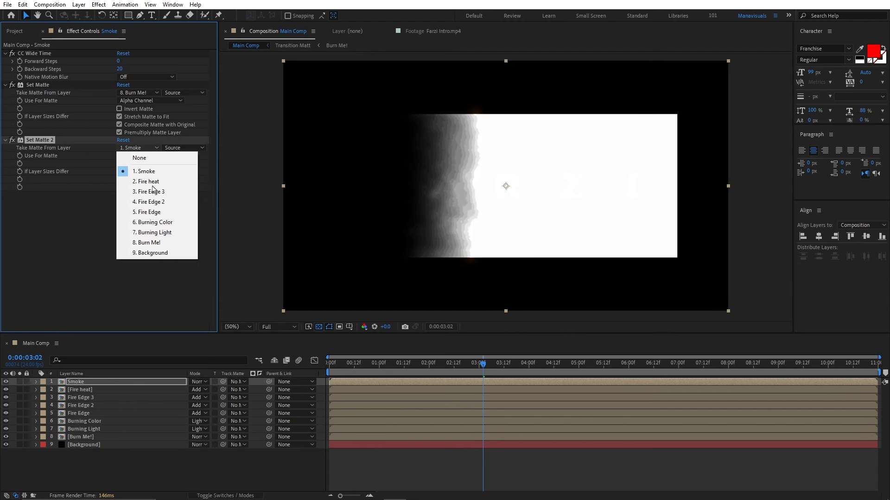
pyautogui.click(169, 234)
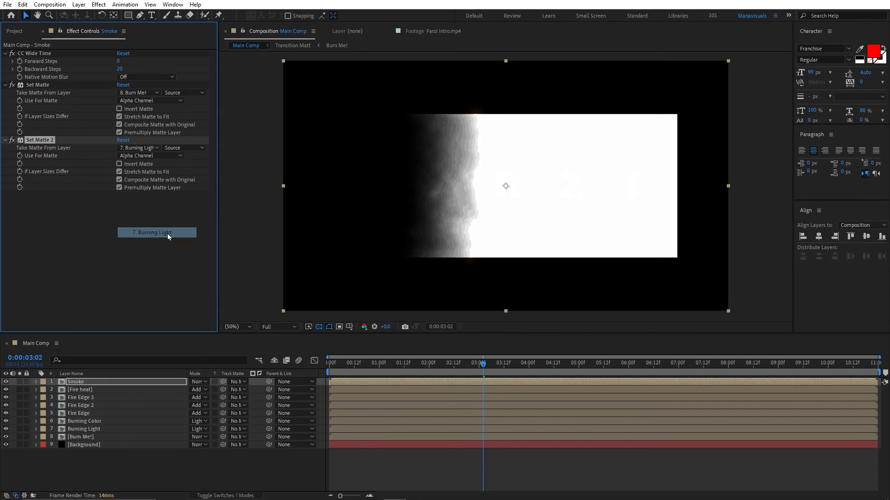
pyautogui.click(147, 155)
pyautogui.click(153, 206)
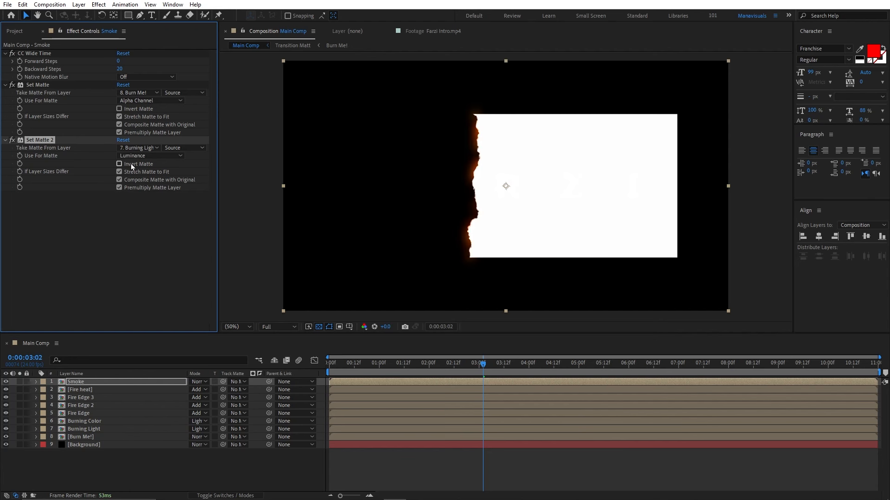
# Try Burning Color as the second Set Matte's source layer and check the Burn Me! layer's own matte settings
pyautogui.click(137, 148)
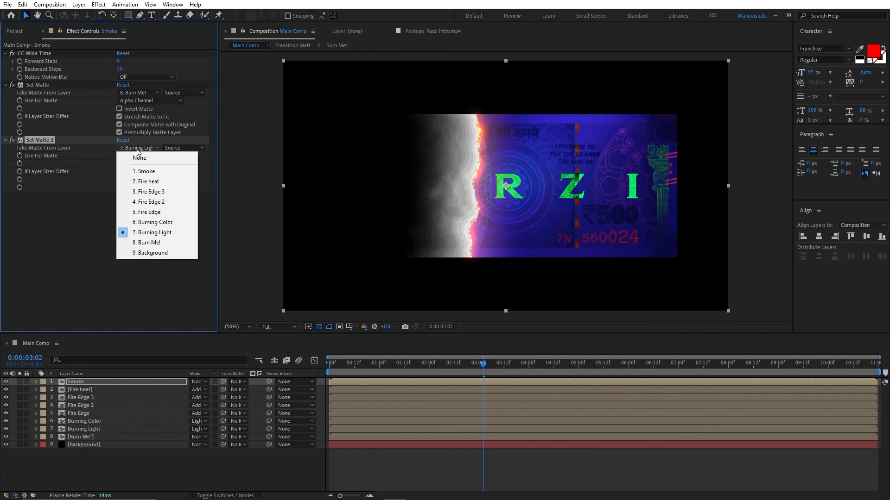
pyautogui.click(148, 222)
pyautogui.click(81, 436)
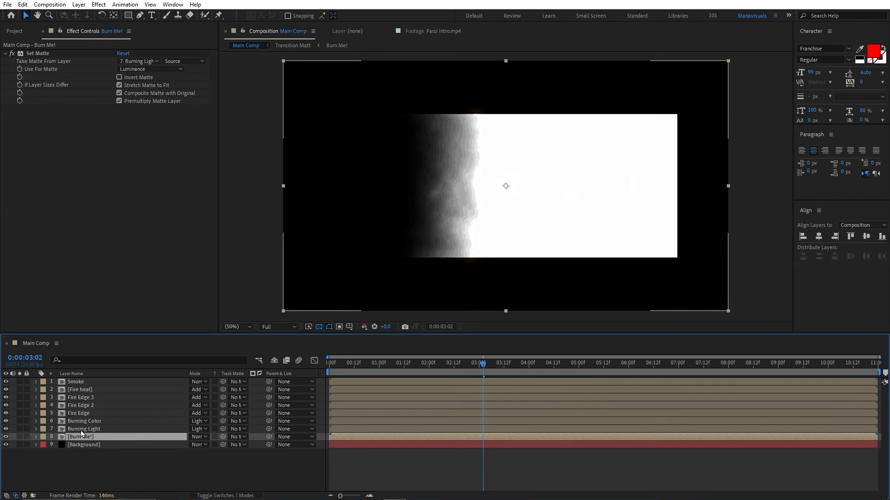
pyautogui.click(80, 373)
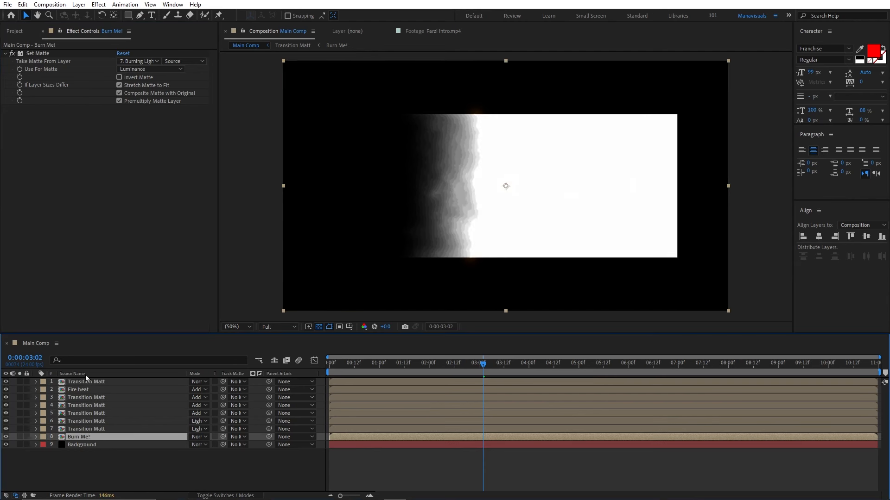
pyautogui.click(85, 374)
# Apply a Fast Box Blur effect to the Smoke layer with Blur Radius 10
pyautogui.click(86, 382)
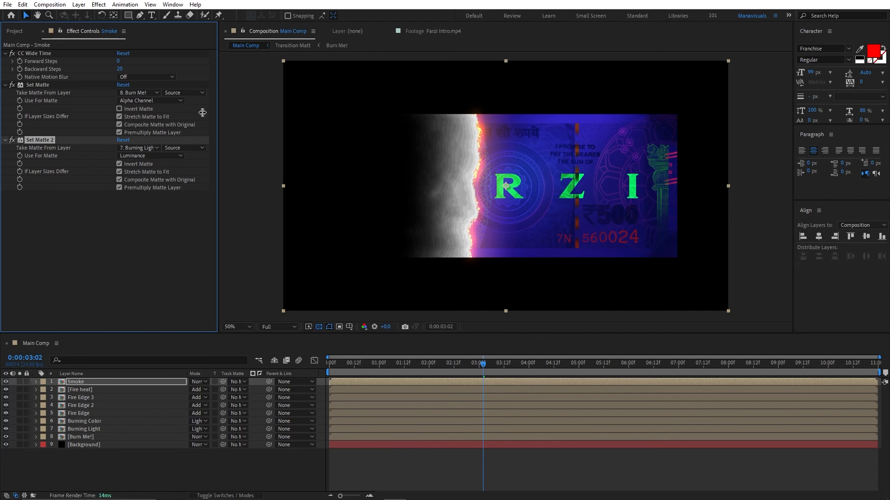
pyautogui.click(99, 4)
pyautogui.moveTo(135, 91)
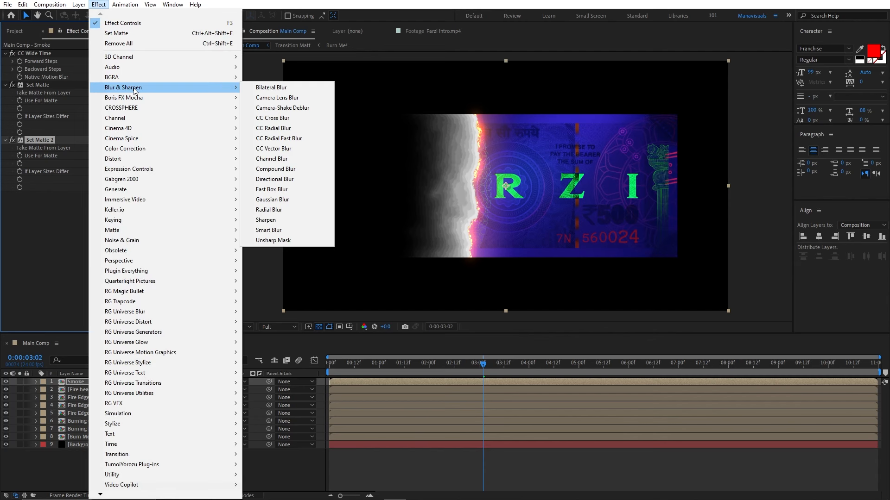
pyautogui.click(271, 189)
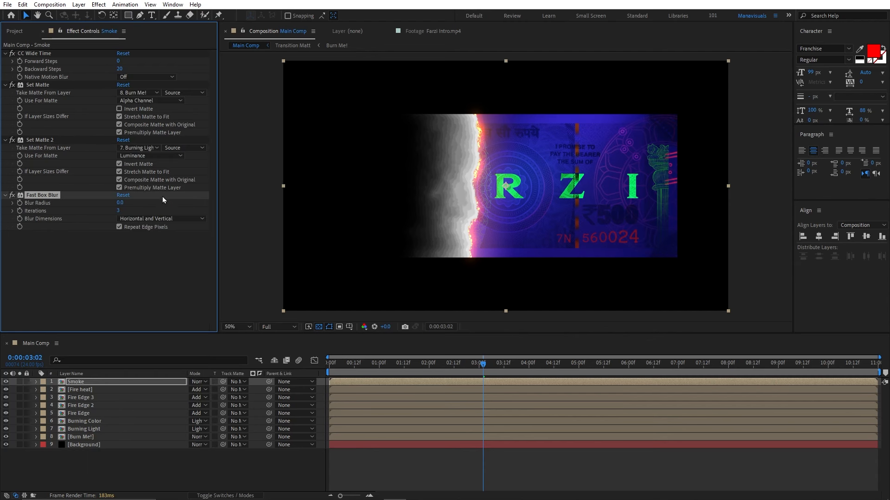
pyautogui.moveTo(123, 204); pyautogui.dragTo(126, 204)
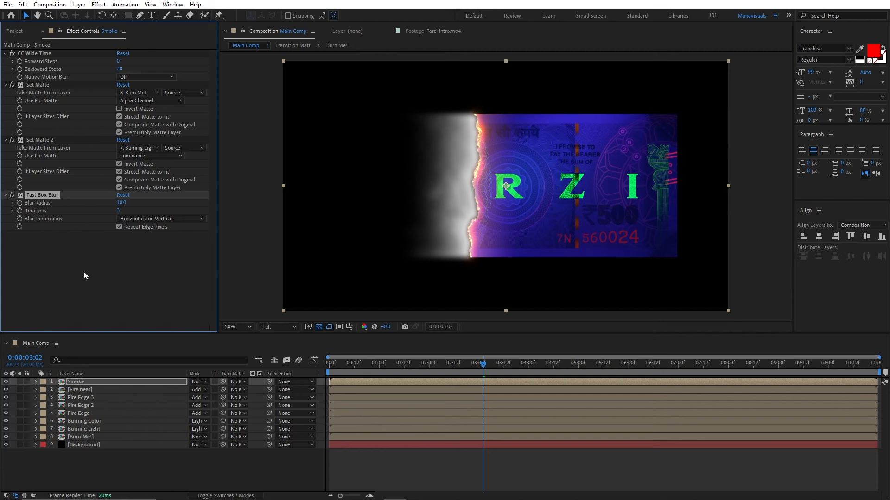
# Solo the Smoke layer and add a Solid Composite effect to it
pyautogui.click(19, 382)
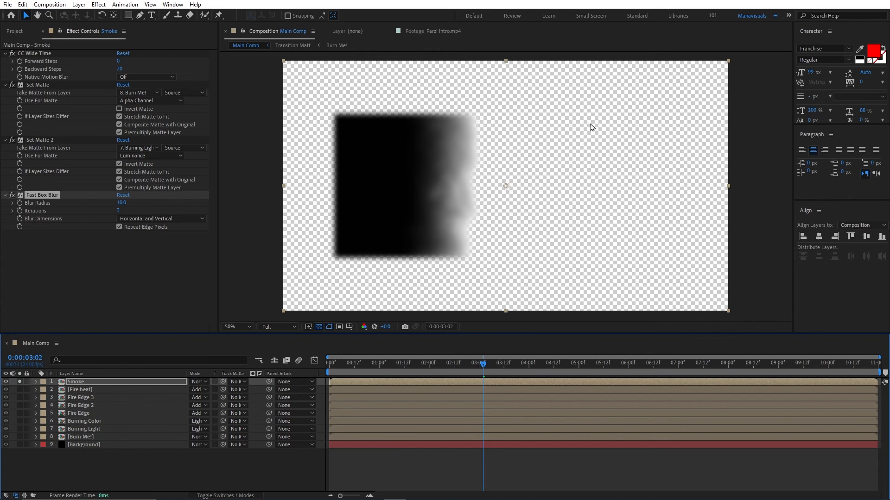
pyautogui.click(83, 382)
pyautogui.click(99, 5)
pyautogui.moveTo(167, 118)
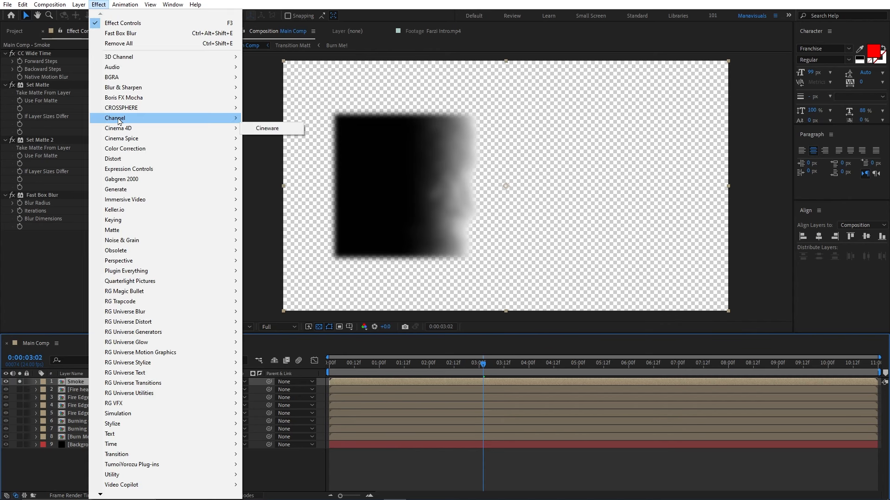
pyautogui.click(273, 243)
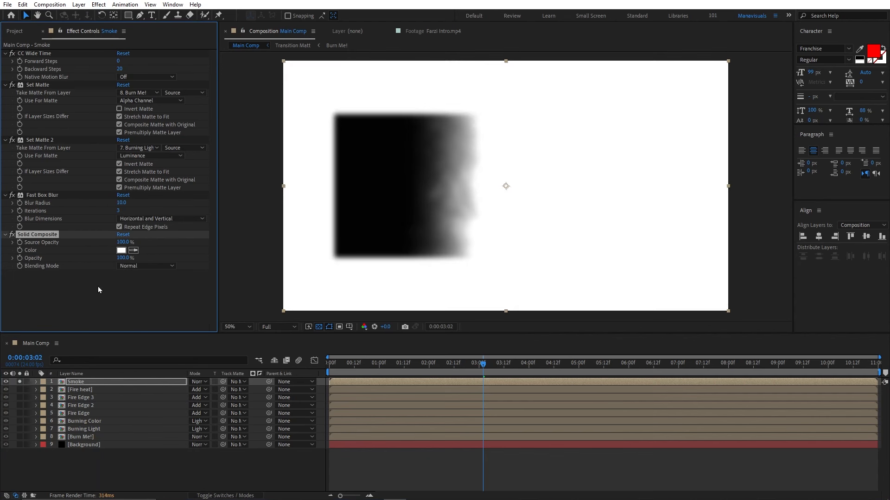
# Set the Solid Composite color on the Smoke layer to black (000000)
pyautogui.click(121, 250)
pyautogui.moveTo(271, 188); pyautogui.dragTo(216, 246)
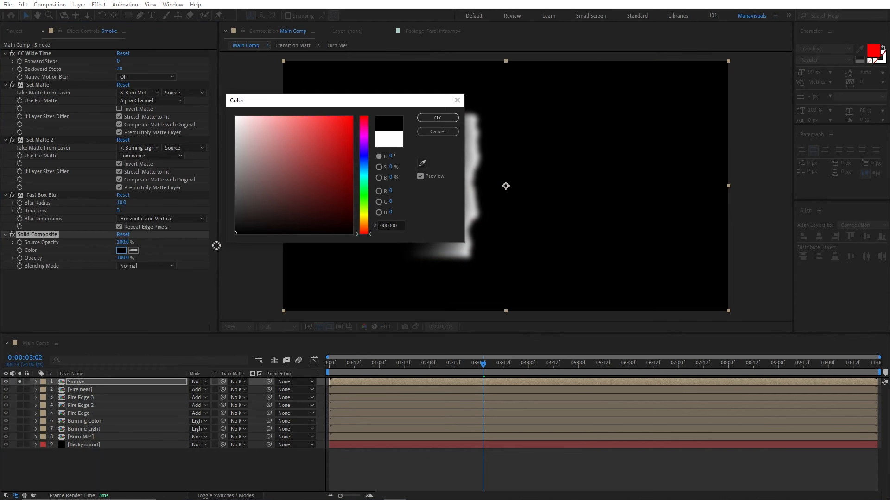
pyautogui.click(438, 117)
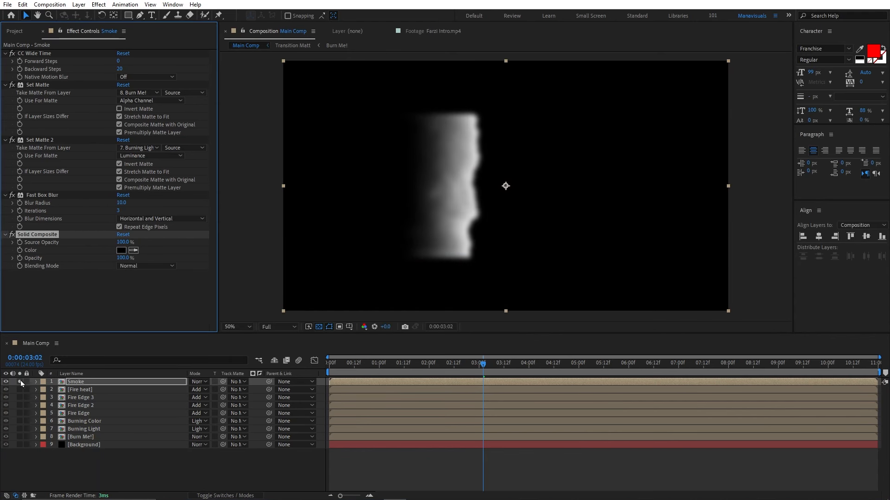
# Show the Smoke layer together with the other layers and set its blending mode to Screen
pyautogui.click(92, 380)
pyautogui.click(201, 382)
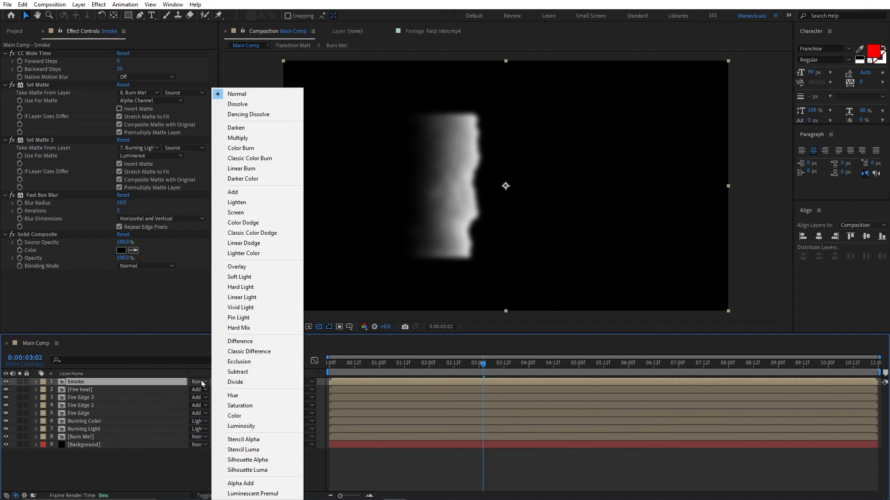
pyautogui.click(261, 213)
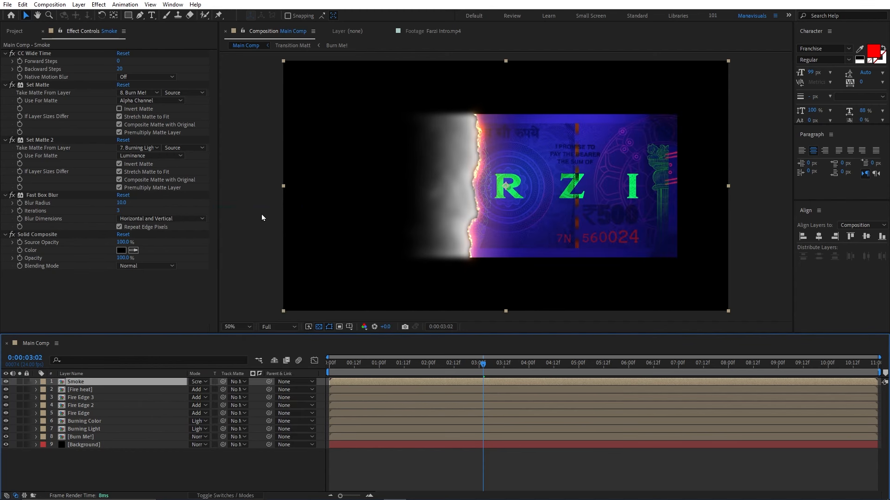
# Add a Fractal Noise effect to the Smoke layer and set the effect's blending mode to Multiply
pyautogui.click(98, 5)
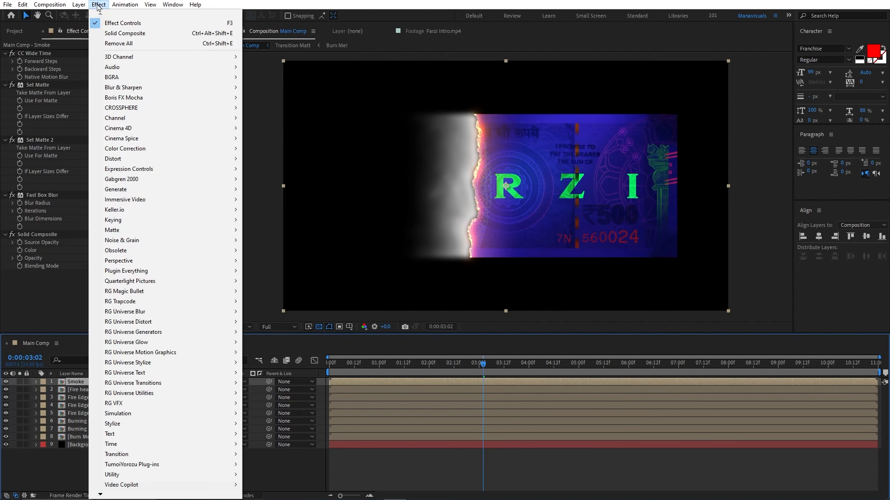
pyautogui.moveTo(188, 240)
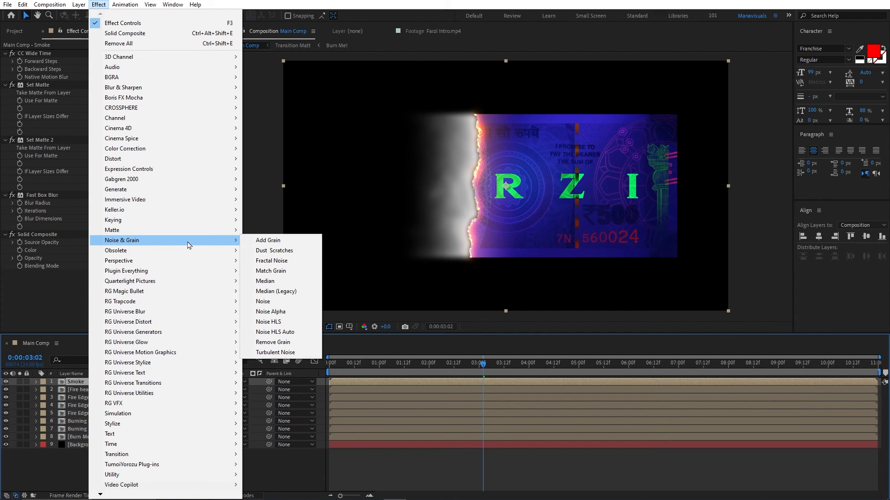
pyautogui.click(272, 260)
pyautogui.click(159, 329)
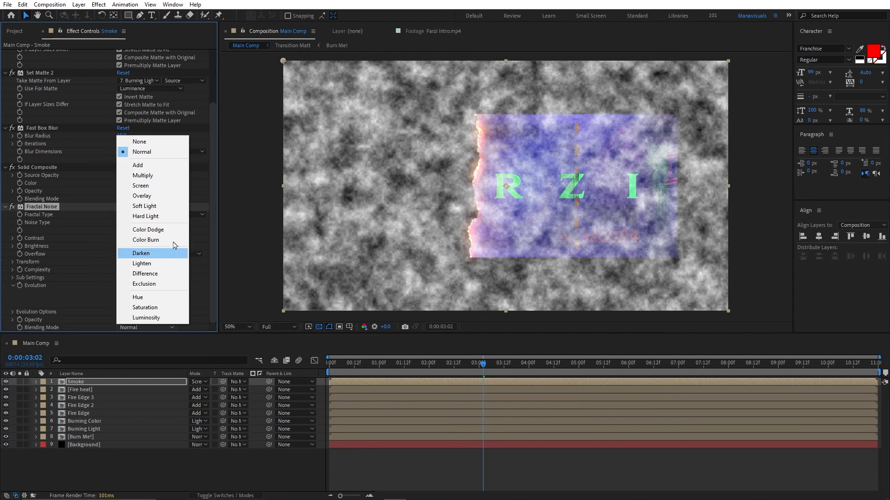
pyautogui.click(163, 179)
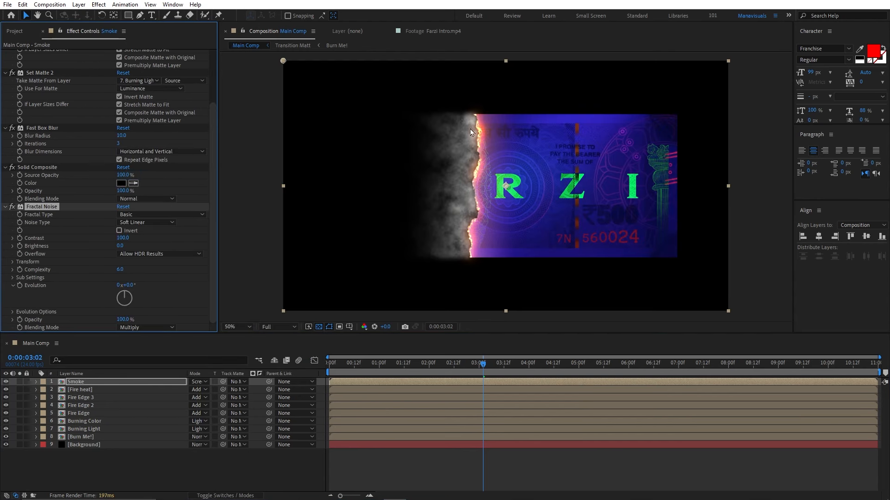
# Compare the smoke with the Solid Composite effect disabled and enabled
pyautogui.click(43, 166)
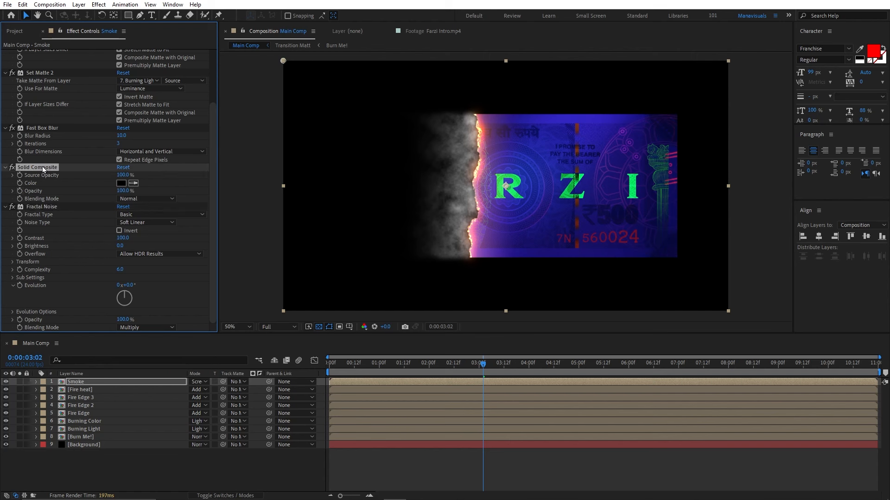
pyautogui.click(13, 167)
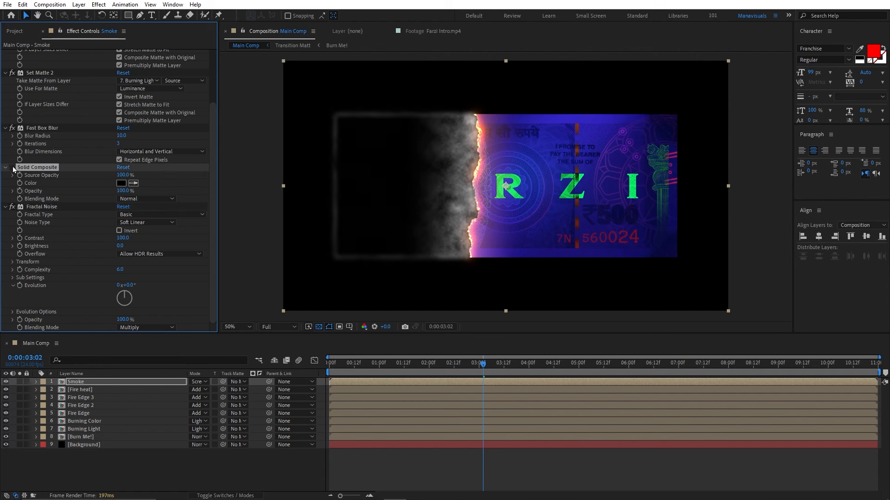
pyautogui.click(13, 167)
pyautogui.click(13, 167)
pyautogui.click(13, 168)
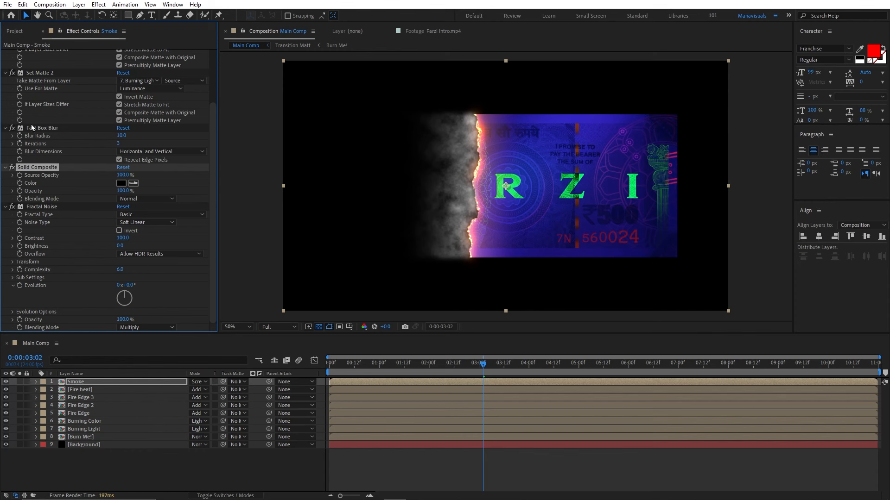
# Collapse all effects on the Smoke layer and set the Fractal Noise fractal type to Dynamic
pyautogui.scroll(3, 33, 126)
pyautogui.click(38, 54)
pyautogui.hotkey('ctrl', 'a')
pyautogui.click(5, 53)
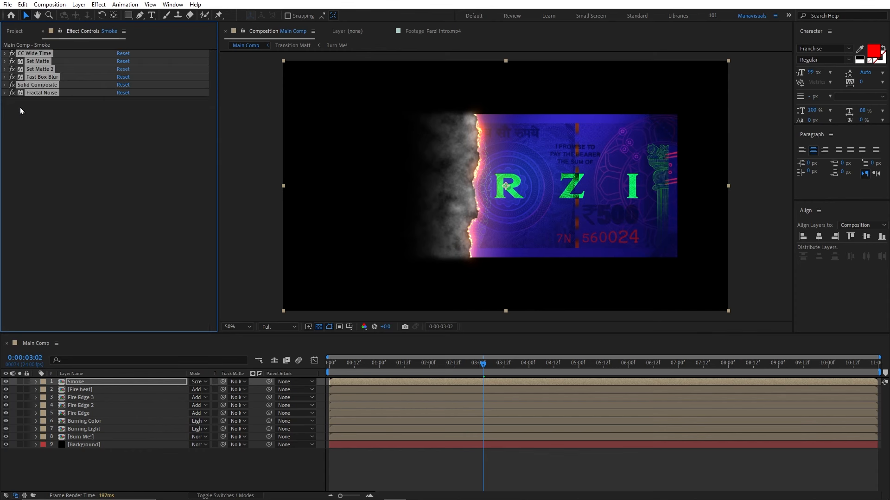
pyautogui.click(20, 107)
pyautogui.click(5, 92)
pyautogui.click(153, 101)
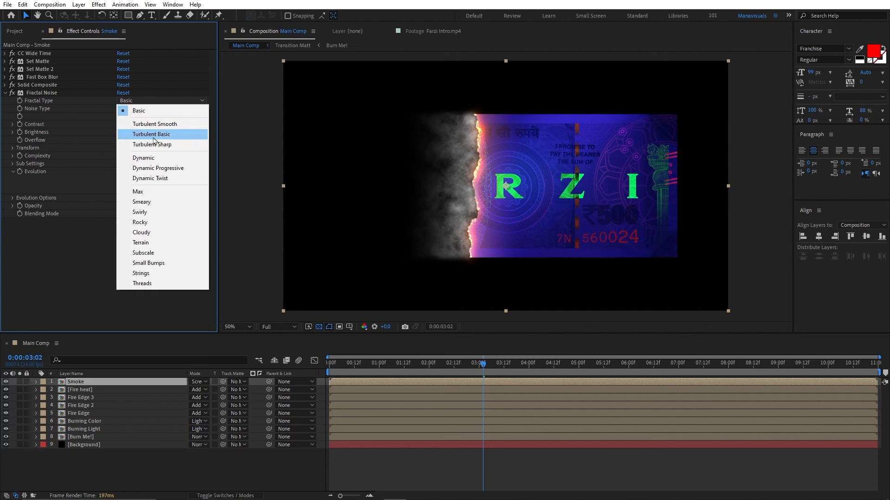
pyautogui.click(154, 159)
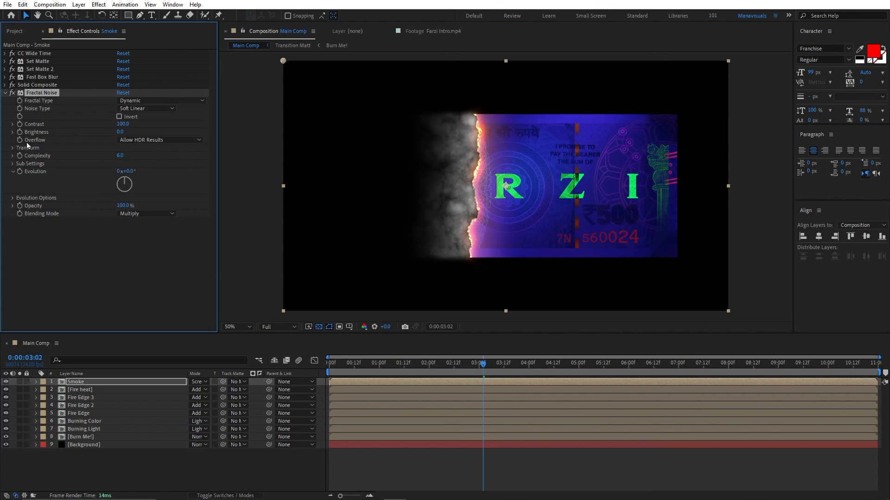
# Set the Fractal Noise transform Scale to 300 and its Complexity to 10
pyautogui.click(12, 148)
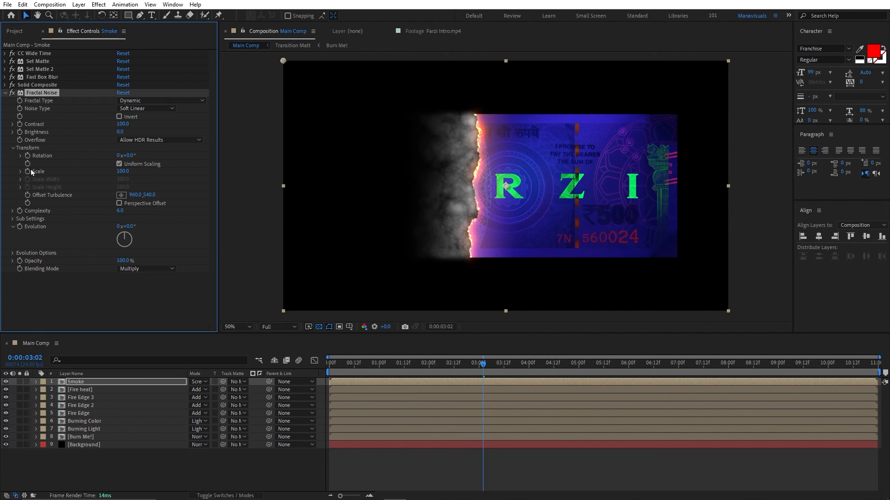
pyautogui.click(122, 171)
pyautogui.write('300')
pyautogui.press('Return')
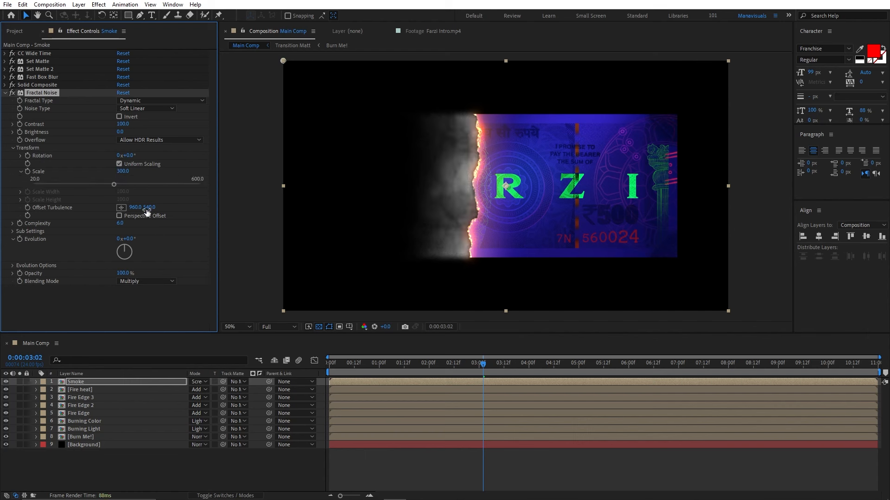
pyautogui.click(122, 223)
pyautogui.write('10')
pyautogui.press('Return')
# Set the Fractal Noise sub settings to 90% influence, 65 scaling and 100° rotation
pyautogui.click(13, 232)
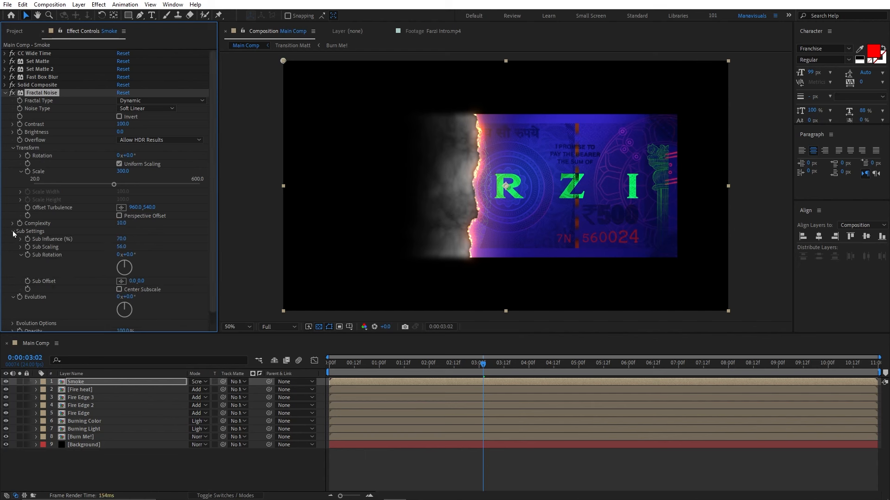
pyautogui.click(118, 239)
pyautogui.write('9')
pyautogui.press('Tab')
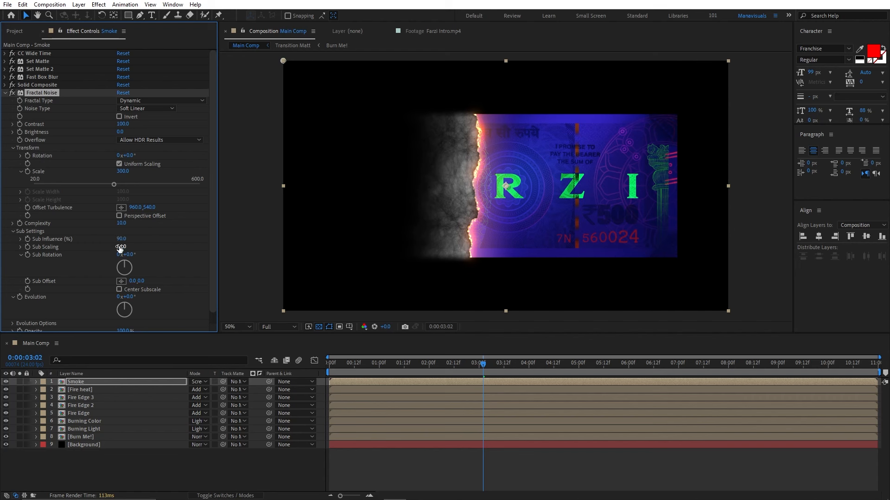
pyautogui.write('65')
pyautogui.press('Return')
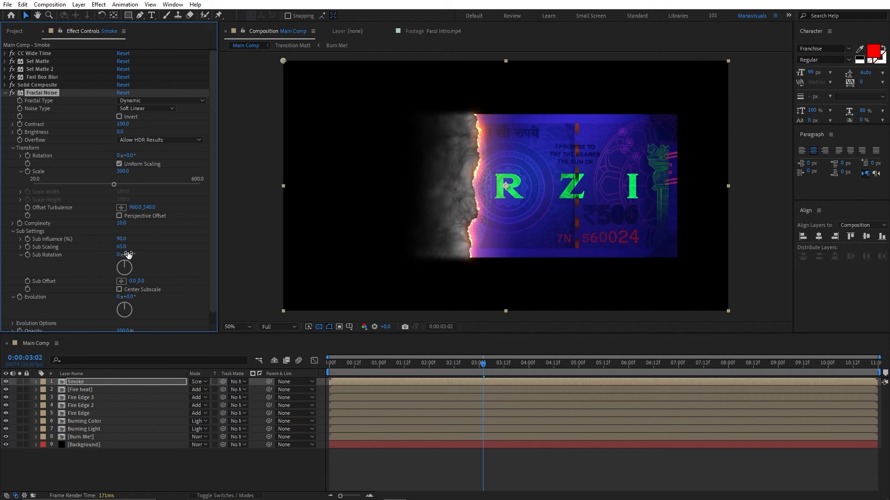
pyautogui.moveTo(128, 255); pyautogui.dragTo(252, 262)
pyautogui.click(133, 253)
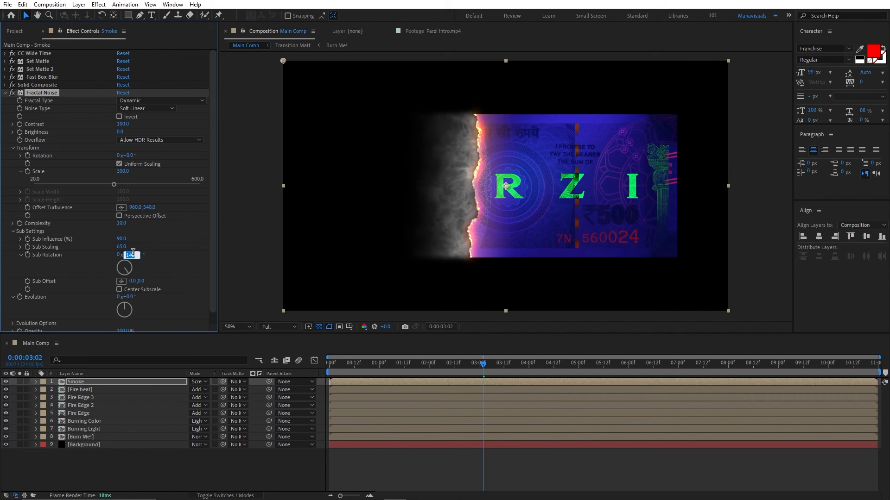
pyautogui.write('180')
pyautogui.press('Return')
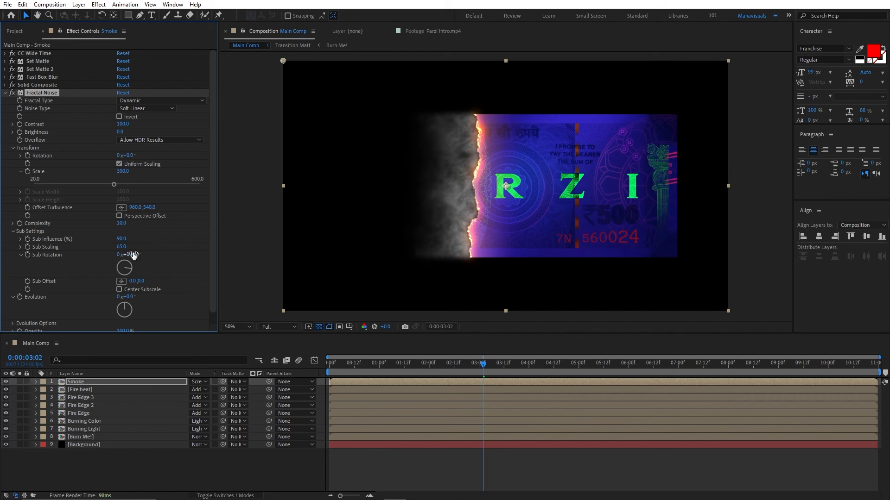
# Animate the Fractal Noise Evolution with the expression time*200
pyautogui.scroll(-1, 167, 243)
pyautogui.moveTo(121, 285); pyautogui.dragTo(239, 294)
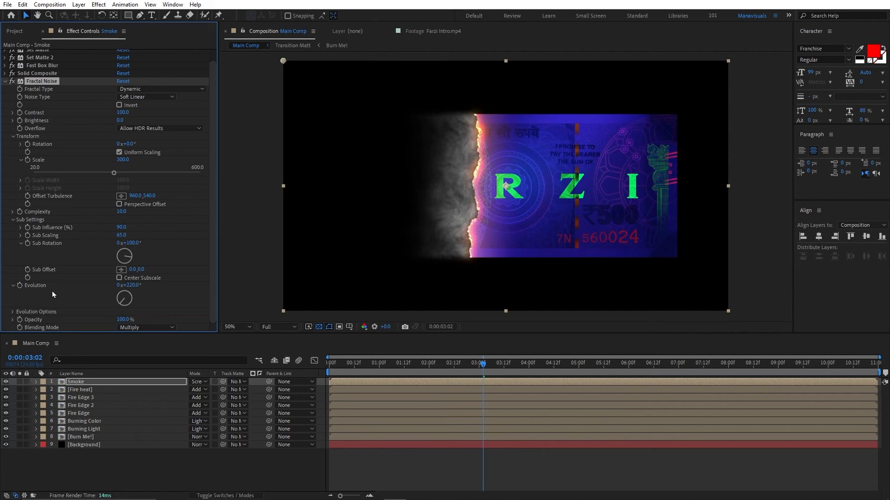
pyautogui.keyDown('alt'); pyautogui.click(19, 285); pyautogui.keyUp('alt')
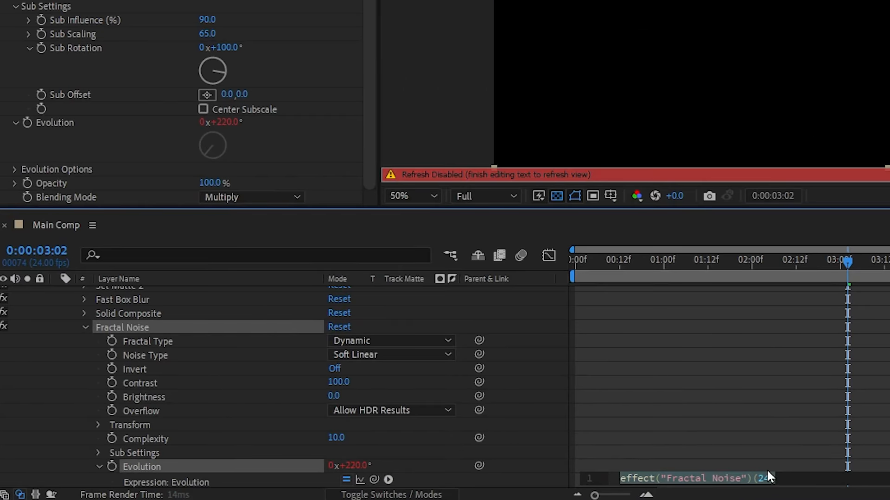
pyautogui.click(776, 477)
pyautogui.hotkey('shift', 'Home')
pyautogui.write('time')
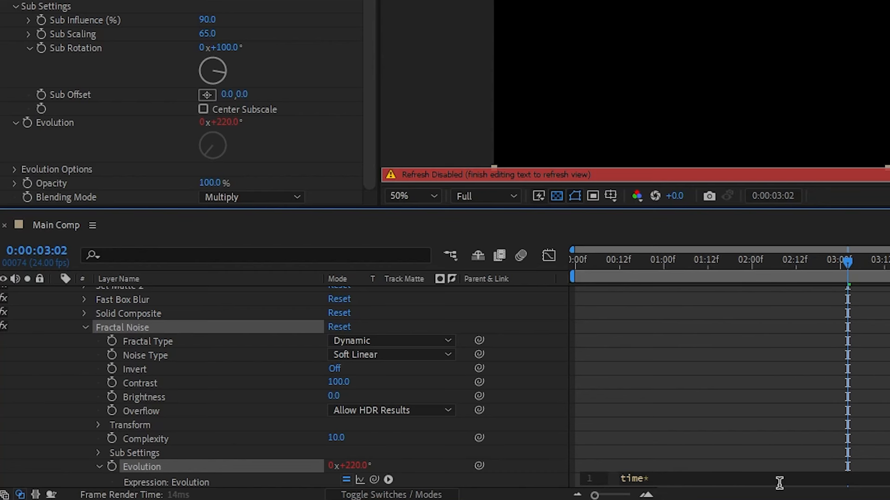
pyautogui.write('200')
pyautogui.press('KP_Enter')
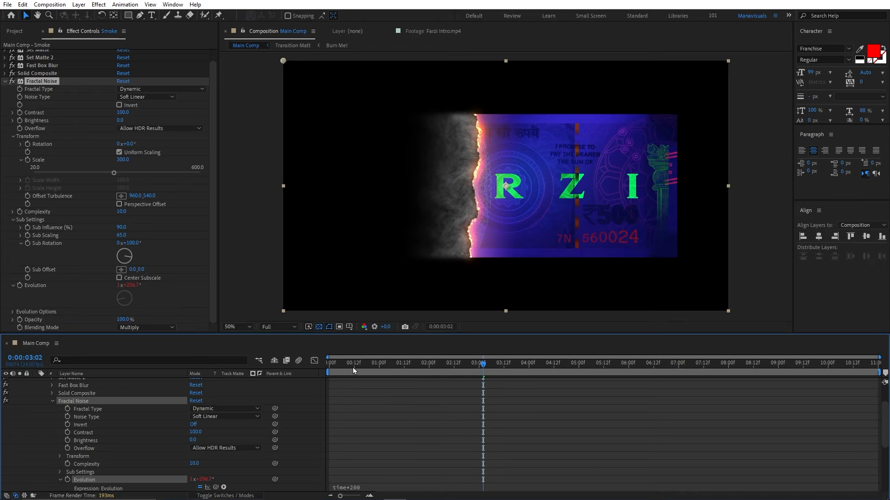
# Preview the animated smoke along the burning edge from the one-second mark
pyautogui.click(664, 263)
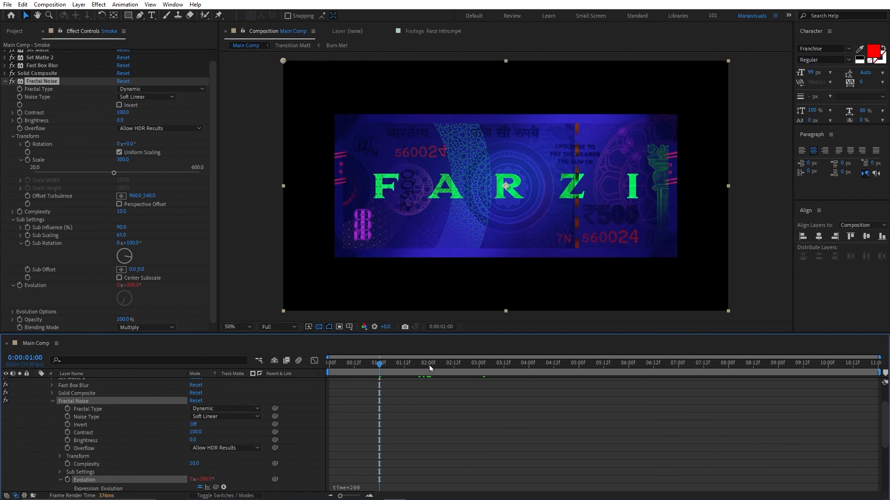
pyautogui.press('space')
pyautogui.moveTo(428, 370); pyautogui.dragTo(429, 370)
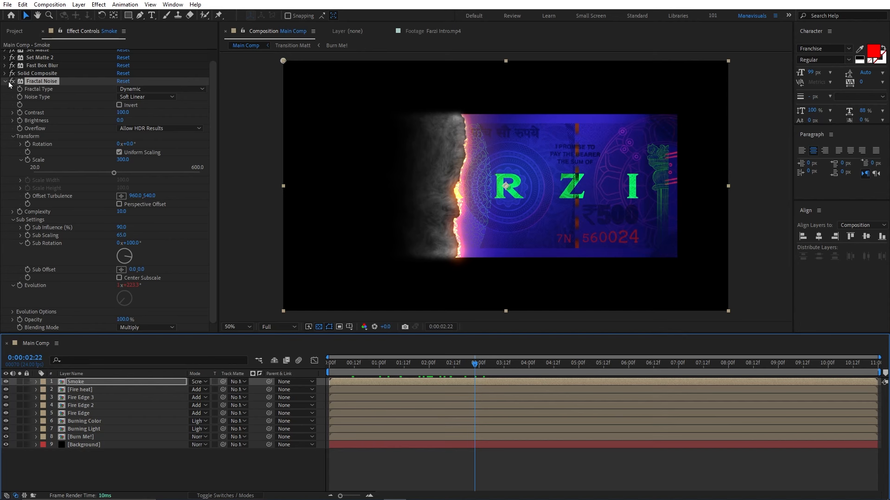
# Add a Turbulent Displace effect to the Smoke layer with Displacement set to Twist and Size to 30
pyautogui.click(6, 82)
pyautogui.click(99, 4)
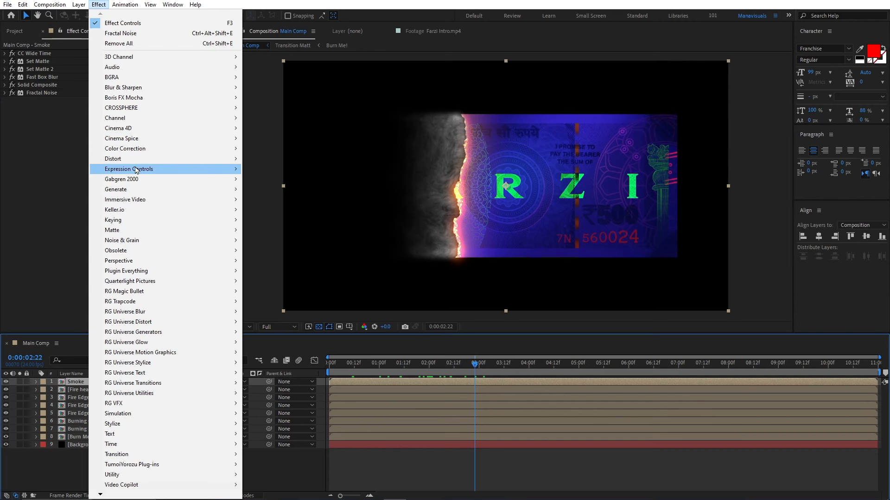
pyautogui.moveTo(168, 161)
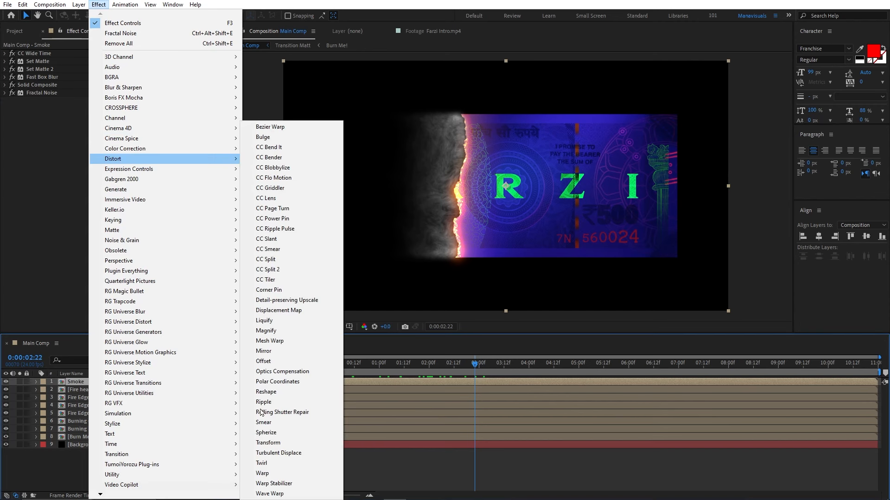
pyautogui.click(279, 453)
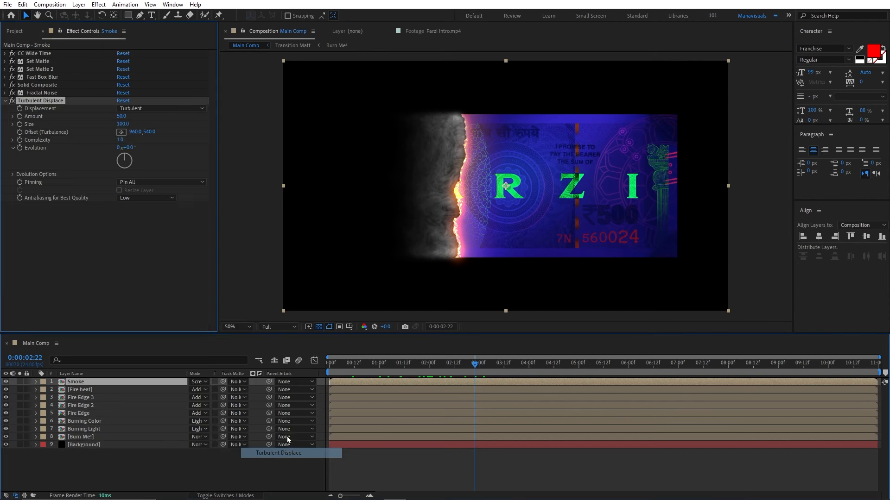
pyautogui.click(160, 108)
pyautogui.click(161, 138)
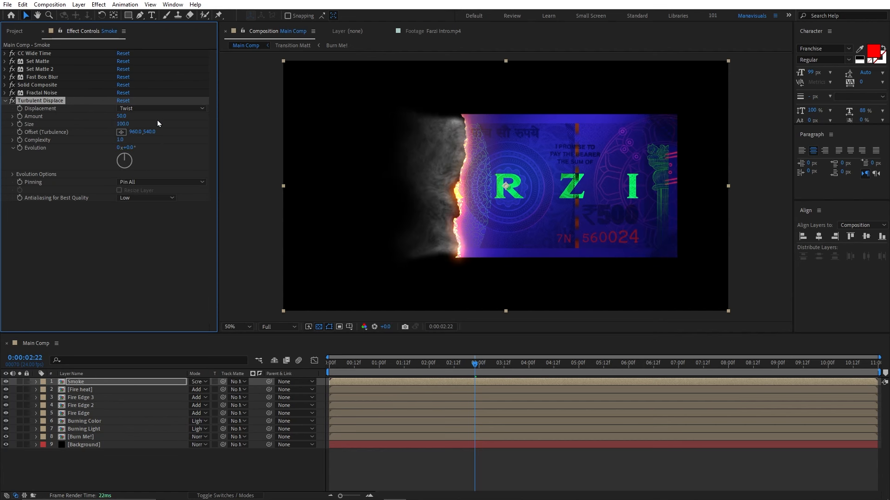
pyautogui.click(122, 124)
pyautogui.write('30')
pyautogui.press('Return')
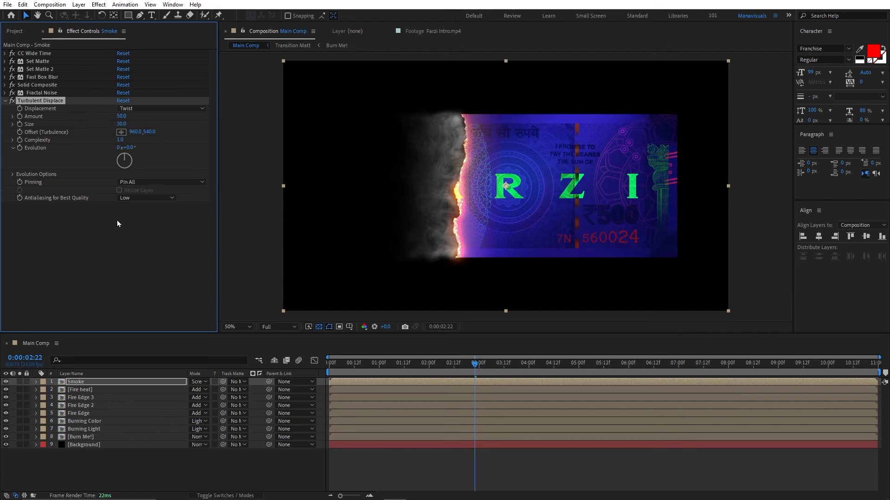
# Lower the Smoke layer's opacity to 20%
pyautogui.click(99, 383)
pyautogui.press('t')
pyautogui.click(194, 389)
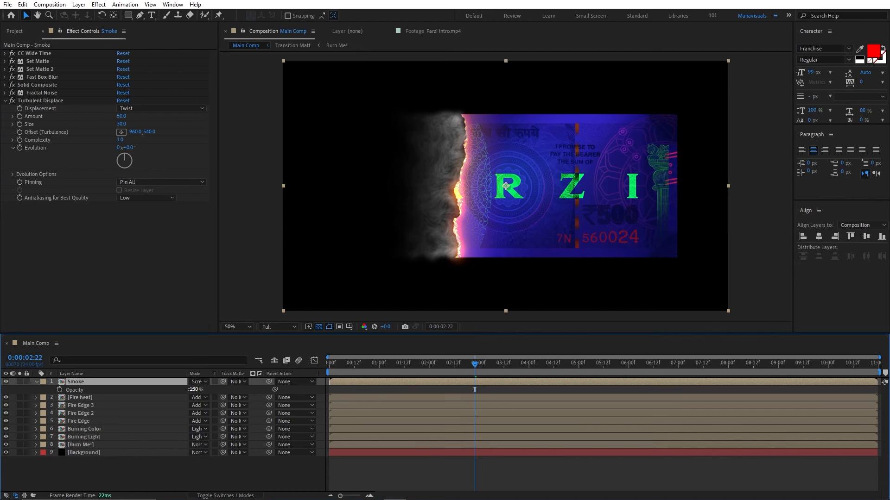
pyautogui.write('20')
pyautogui.press('Return')
# Preview the faint smoke in the main composition and compare it with the Farzi Intro.mp4 reference footage
pyautogui.press('space')
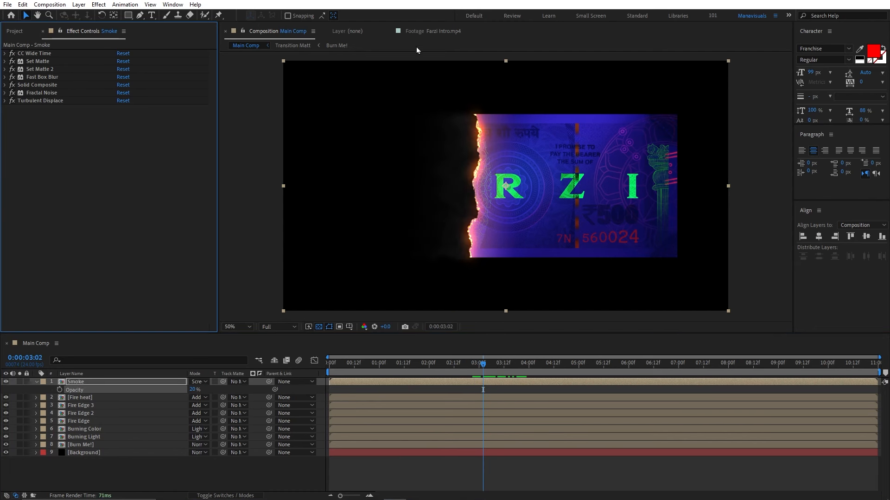
pyautogui.click(424, 31)
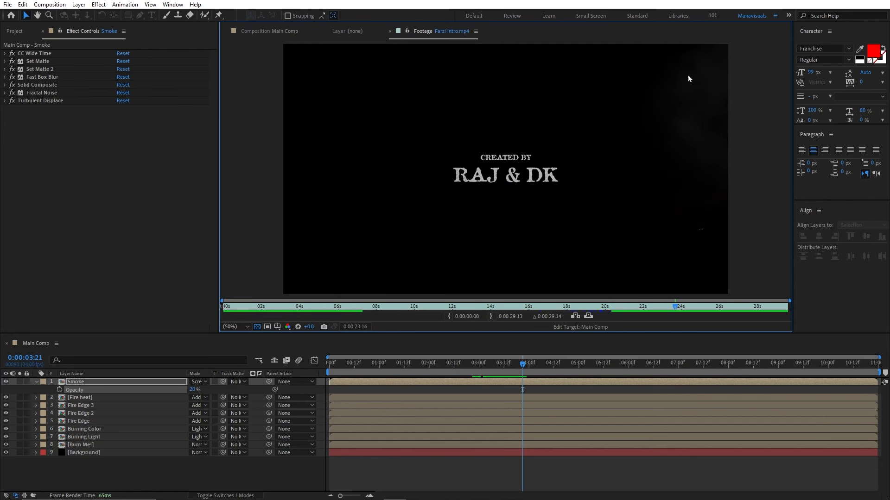
# Compare the smoke behind the burning edge in the Farzi Intro.mp4 footage with the Main Comp
pyautogui.moveTo(636, 307); pyautogui.dragTo(636, 310)
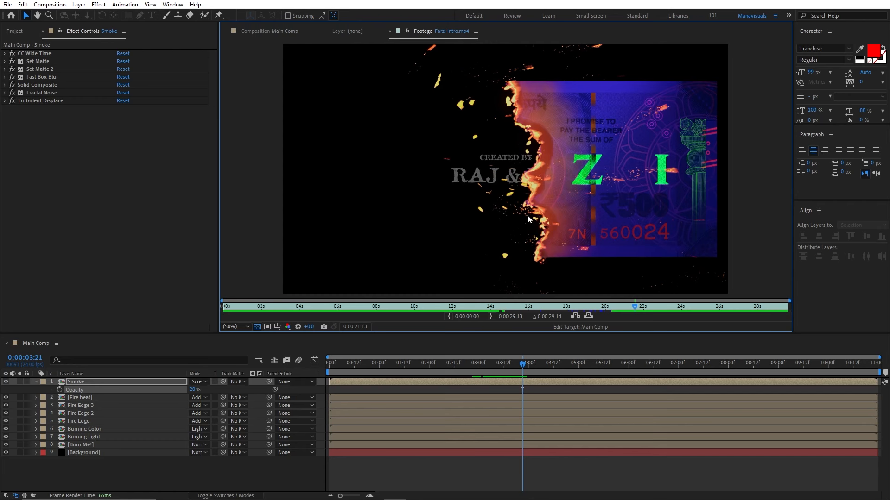
pyautogui.click(277, 30)
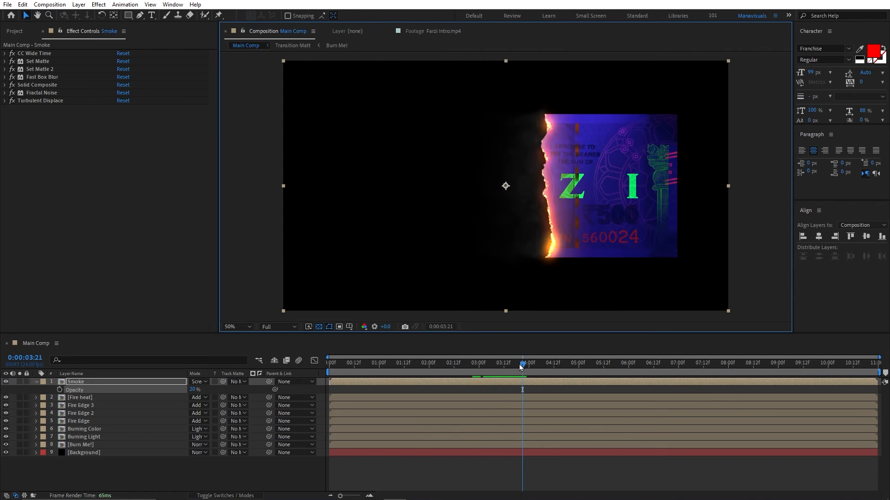
pyautogui.moveTo(519, 365)
pyautogui.mouseDown()
pyautogui.moveTo(495, 365)
pyautogui.moveTo(520, 366)
pyautogui.mouseUp()
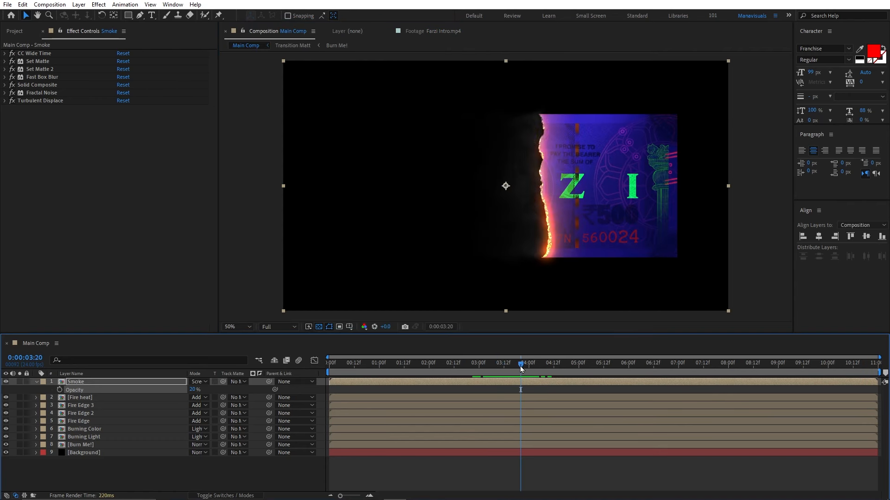
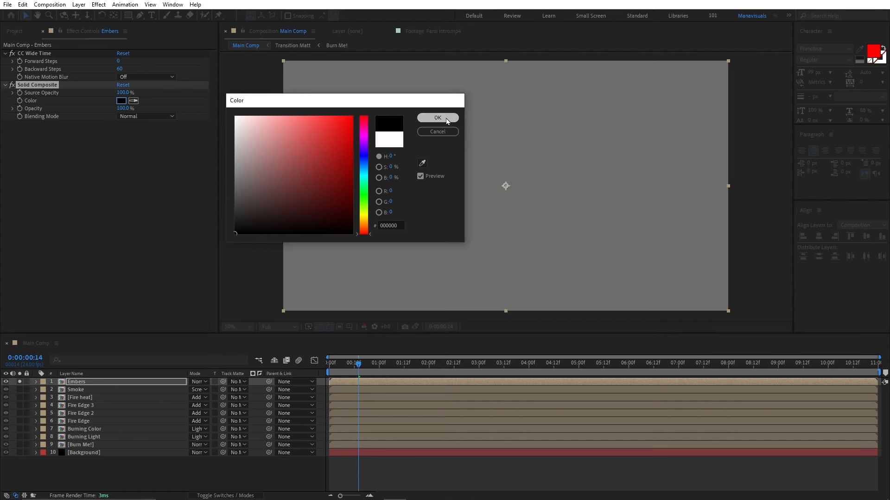
# Set the Embers layer's Solid Composite color to black and add a Fractal Noise effect with Blending Mode set to Multiply
pyautogui.click(438, 118)
pyautogui.moveTo(358, 364); pyautogui.dragTo(499, 379)
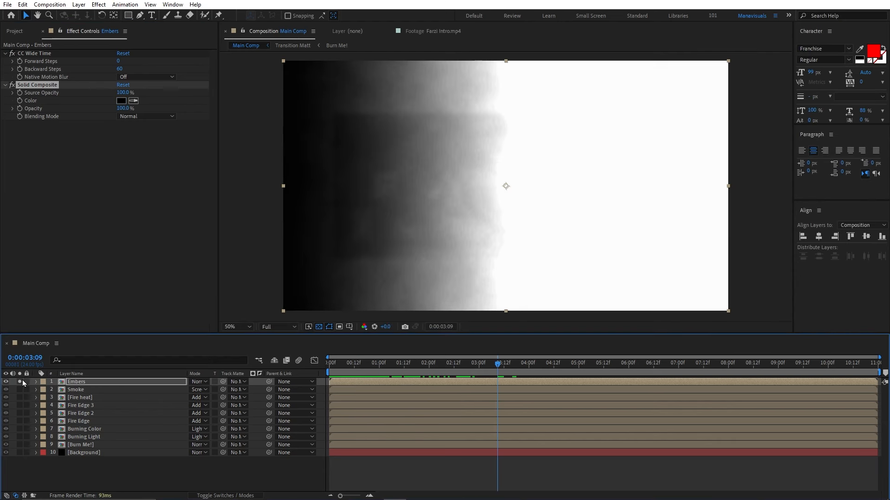
pyautogui.click(99, 5)
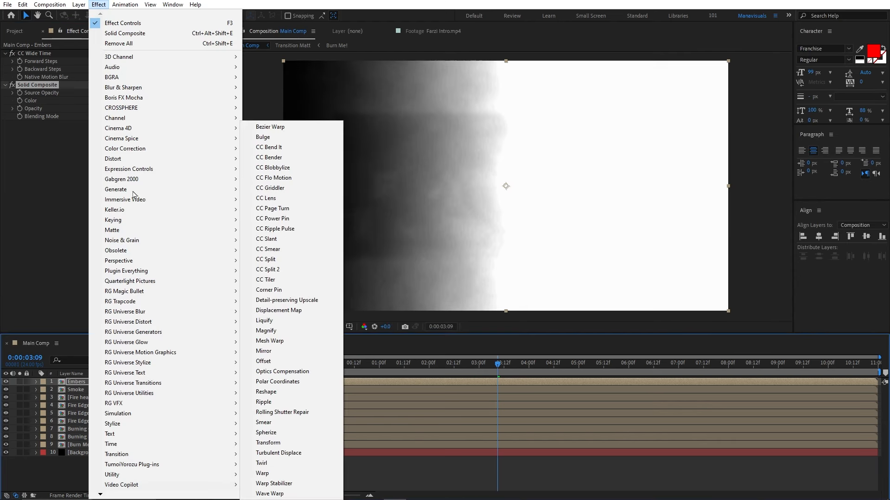
pyautogui.moveTo(175, 243)
pyautogui.click(273, 261)
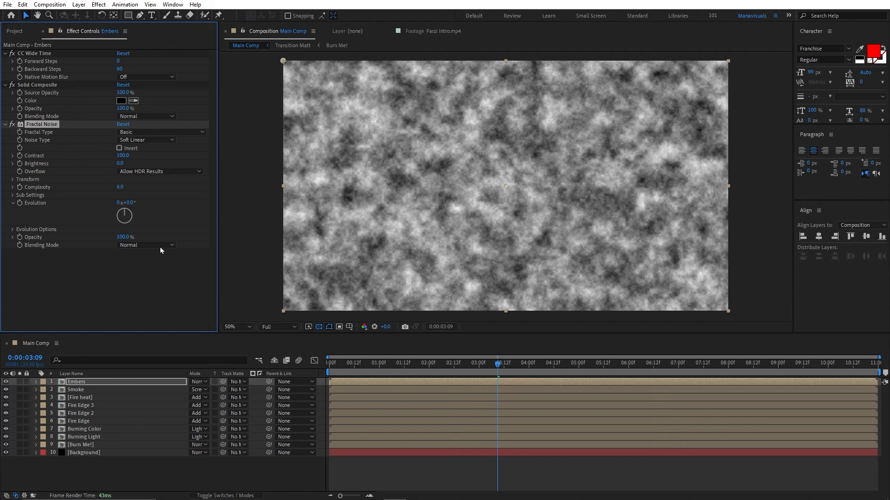
pyautogui.click(152, 245)
pyautogui.click(160, 291)
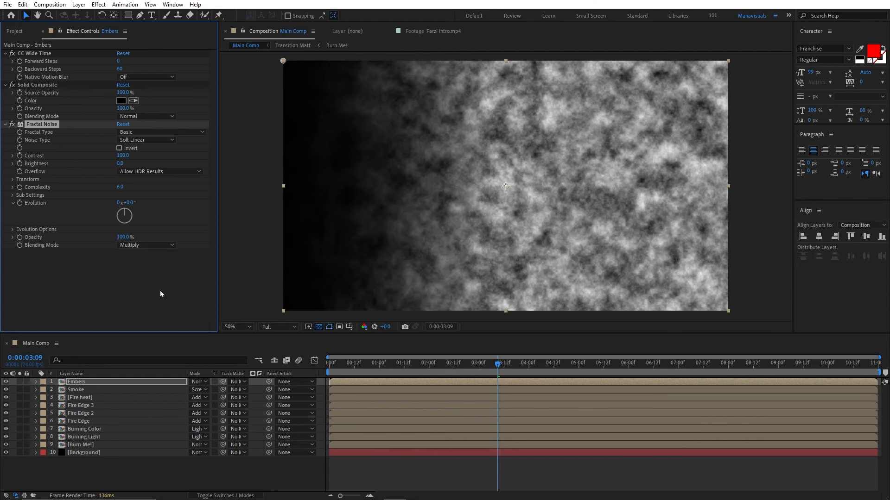
# Set the Embers layer's Fractal Noise Contrast to 220 and Brightness to -90
pyautogui.click(124, 156)
pyautogui.press('Return')
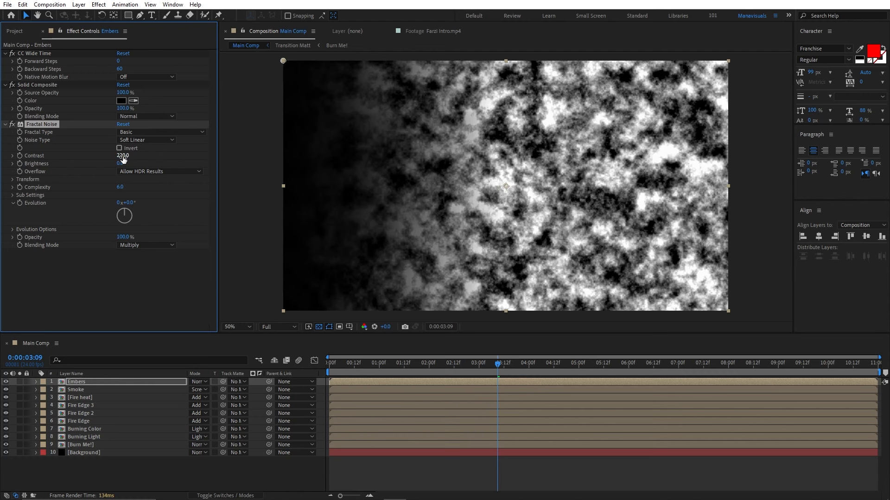
pyautogui.click(123, 163)
pyautogui.write('-90')
pyautogui.press('Return')
# Set the Embers layer's Fractal Noise Scale to 40 and its Opacity to 50%
pyautogui.click(13, 179)
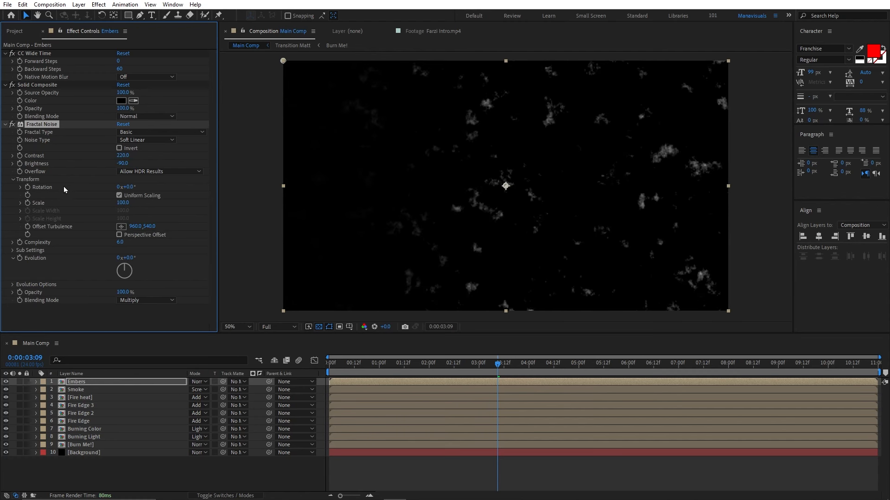
pyautogui.click(121, 203)
pyautogui.write('40')
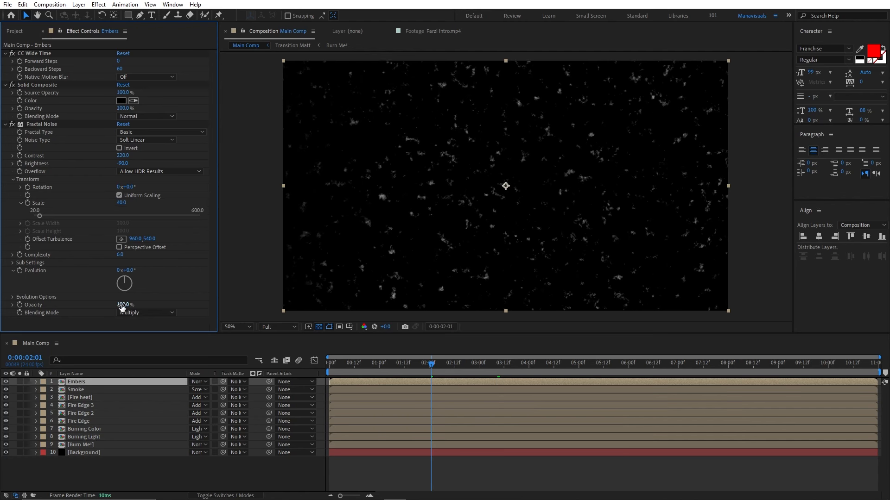
pyautogui.click(121, 305)
pyautogui.press('Return')
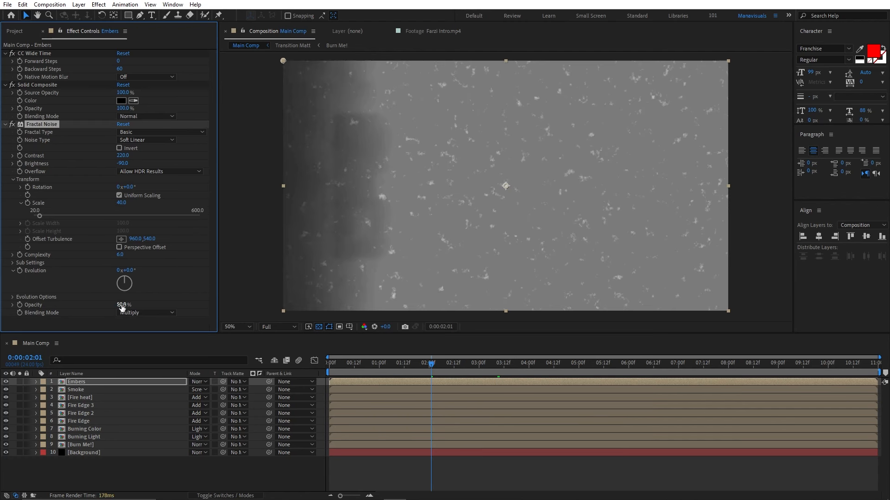
# Collapse the existing effects and add a Brightness & Contrast effect to the Embers layer with Contrast set to 100
pyautogui.click(32, 85)
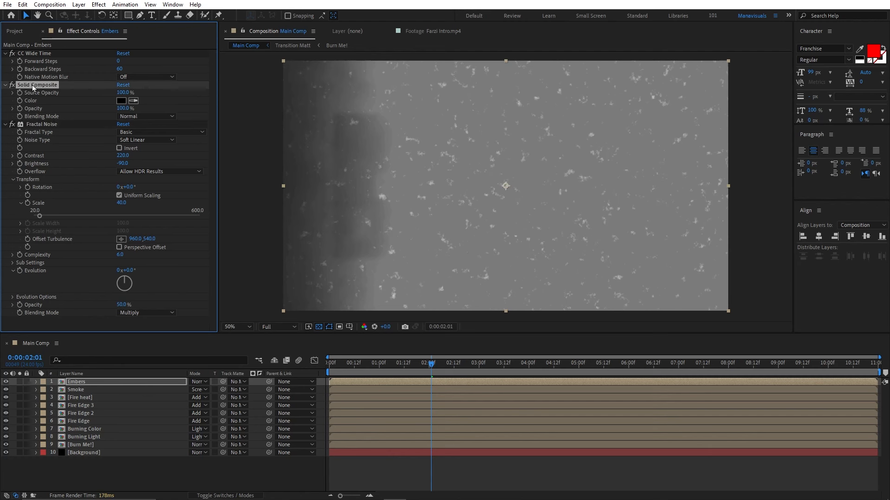
pyautogui.hotkey('ctrl', 'a')
pyautogui.click(4, 53)
pyautogui.click(74, 132)
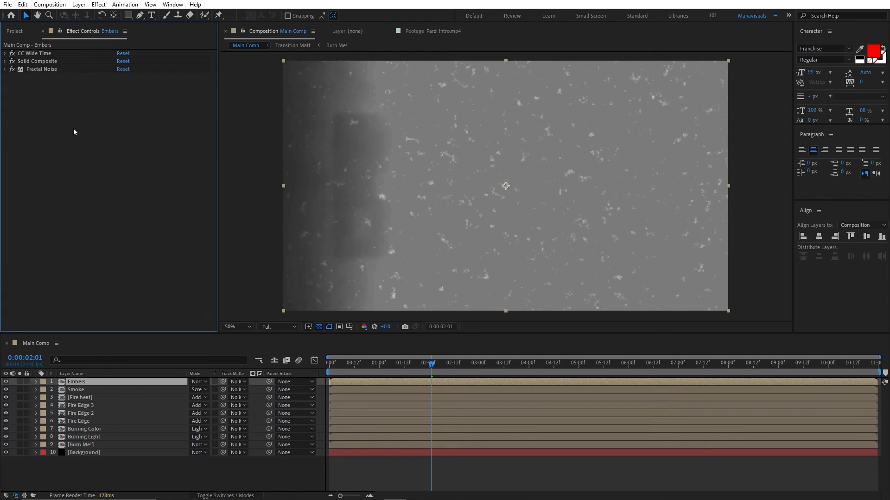
pyautogui.click(99, 4)
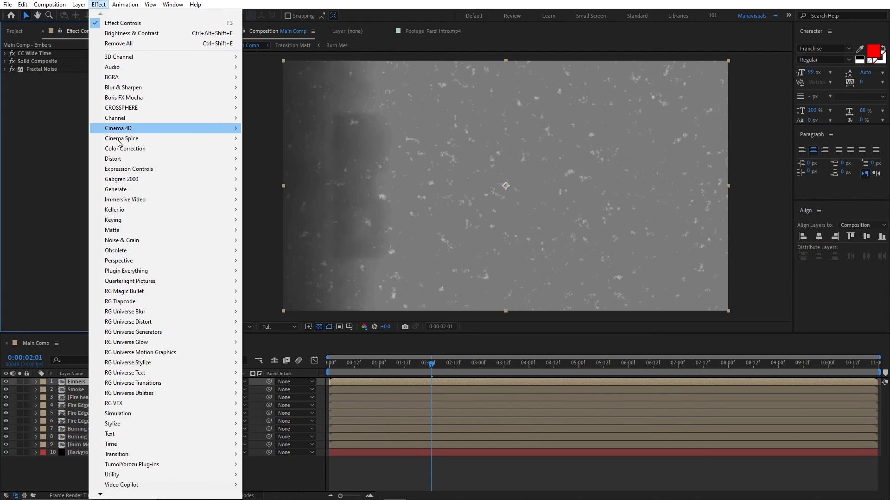
pyautogui.moveTo(229, 149)
pyautogui.click(280, 168)
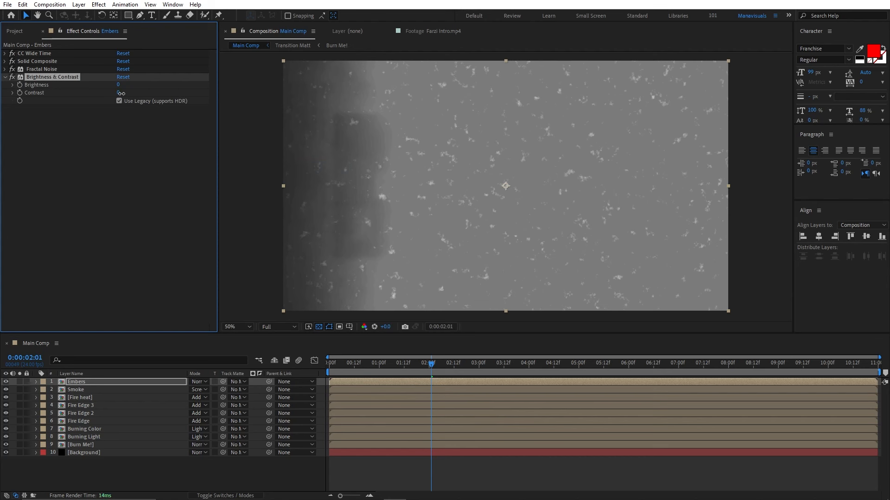
pyautogui.moveTo(121, 93); pyautogui.dragTo(167, 97)
pyautogui.moveTo(424, 369); pyautogui.dragTo(559, 377)
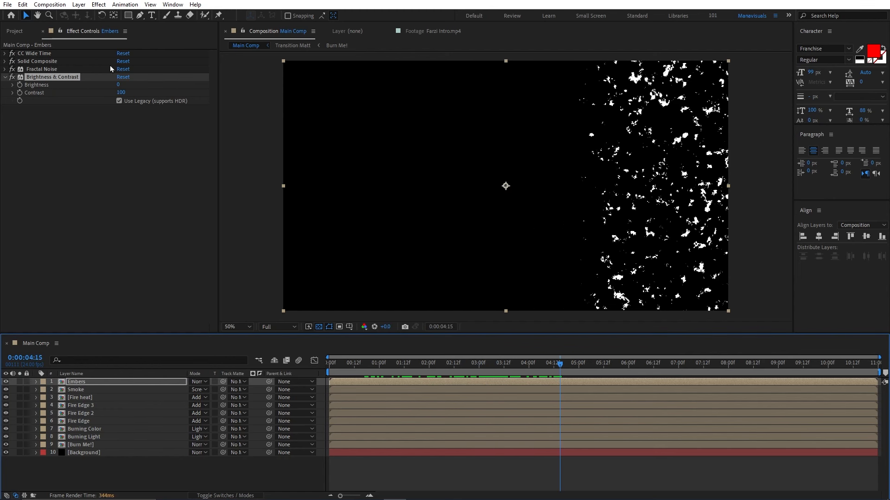
# Compare the moving ember specks over time with the Brightness & Contrast effect disabled and re-enabled
pyautogui.click(12, 77)
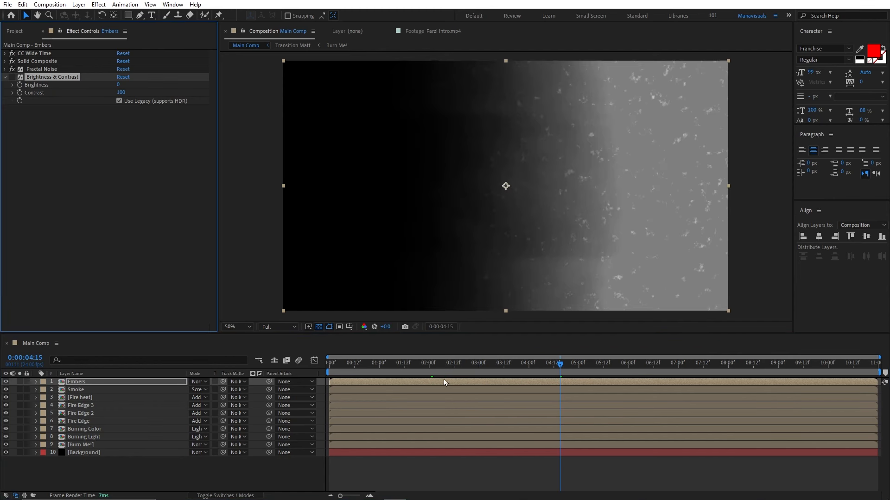
pyautogui.moveTo(385, 363); pyautogui.dragTo(583, 363)
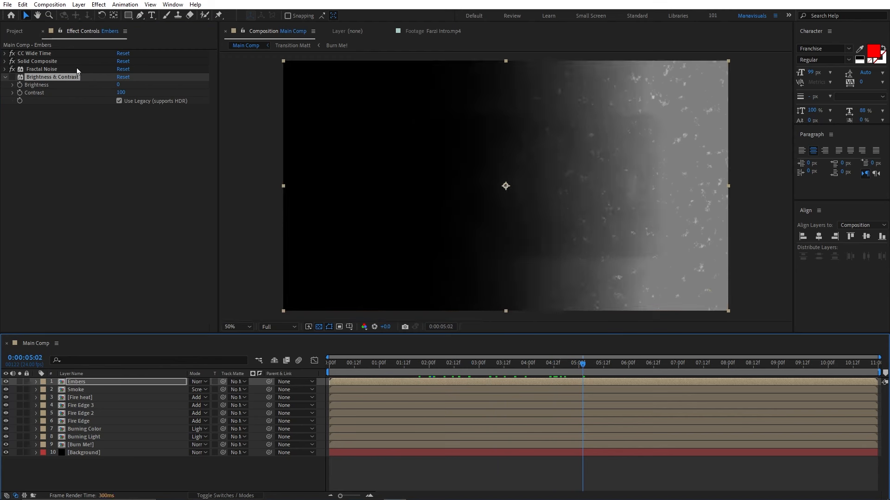
pyautogui.click(12, 78)
pyautogui.moveTo(428, 368); pyautogui.dragTo(556, 366)
pyautogui.press('.')
pyautogui.click(479, 174)
pyautogui.press(',')
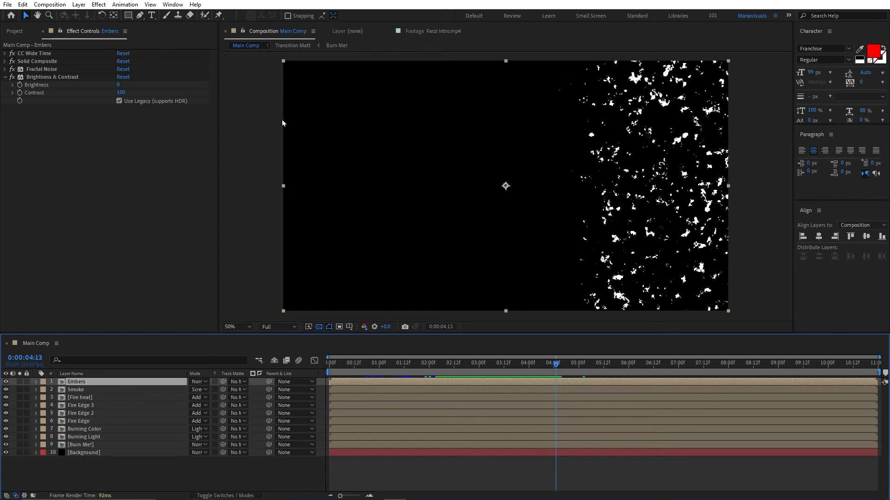
# Add a second Fractal Noise effect to the Embers layer with Blending Mode set to Multiply
pyautogui.click(99, 4)
pyautogui.moveTo(129, 241)
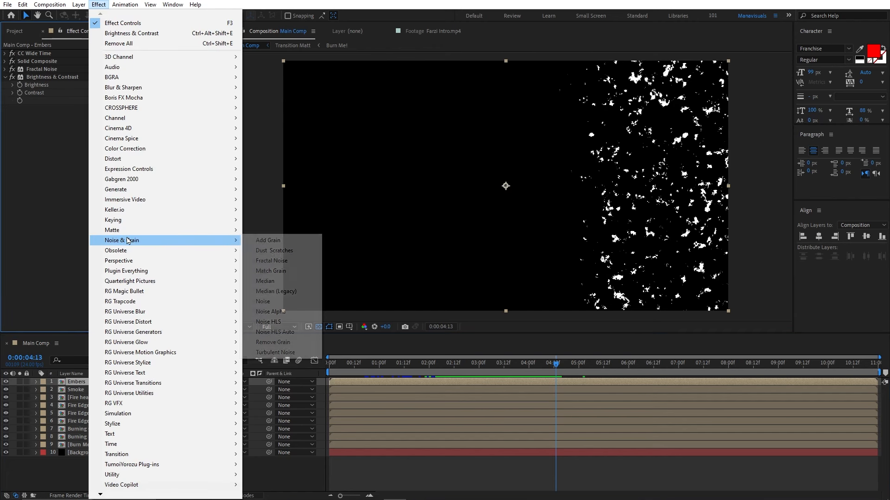
pyautogui.click(272, 261)
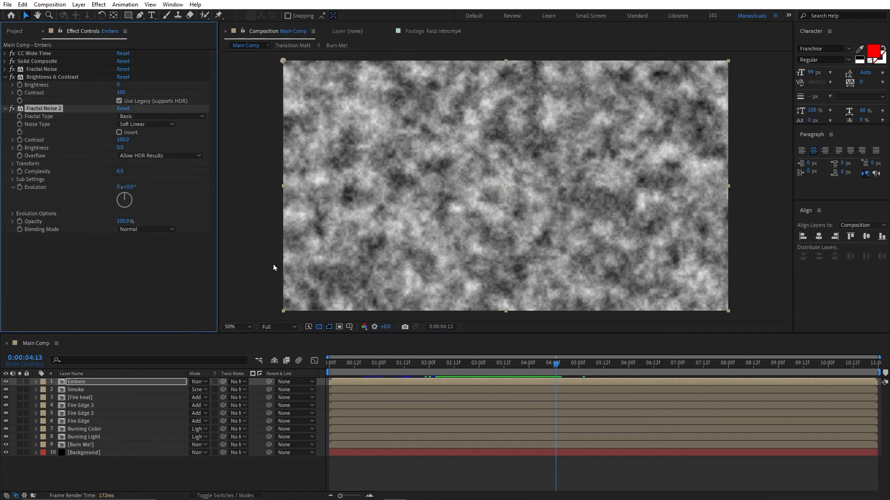
pyautogui.click(140, 230)
pyautogui.click(139, 273)
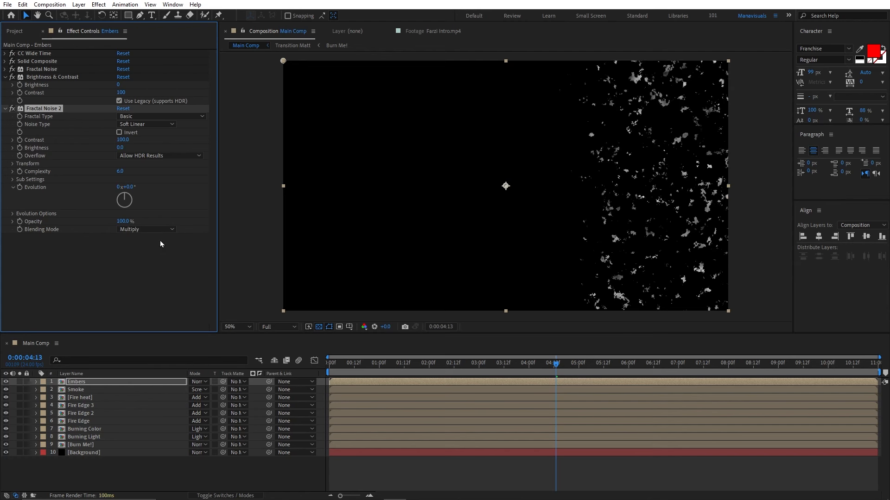
# Set Fractal Noise 2's Contrast to 200 and Scale to 10, and collapse the effect settings
pyautogui.click(122, 139)
pyautogui.write('20')
pyautogui.press('Return')
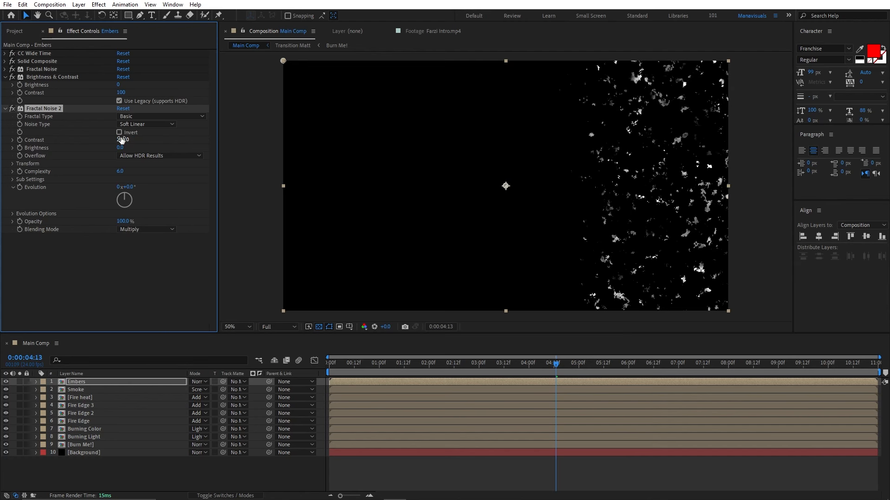
pyautogui.click(13, 164)
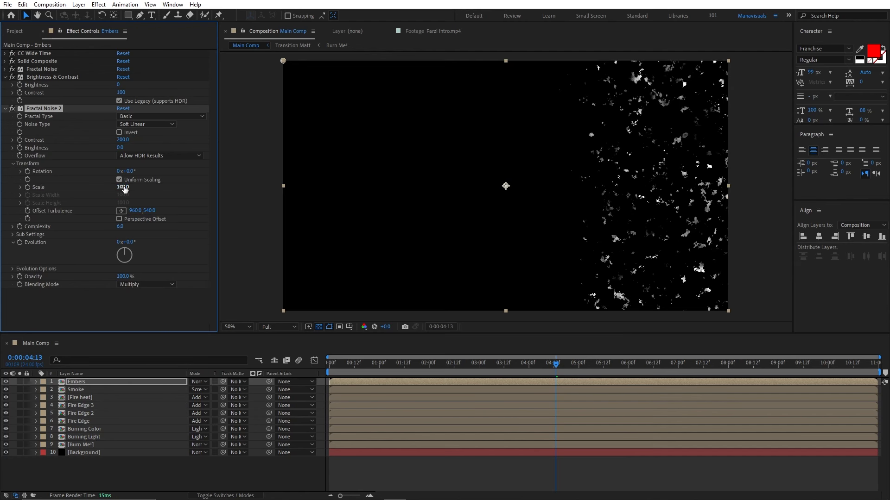
pyautogui.click(123, 187)
pyautogui.write('10')
pyautogui.press('Return')
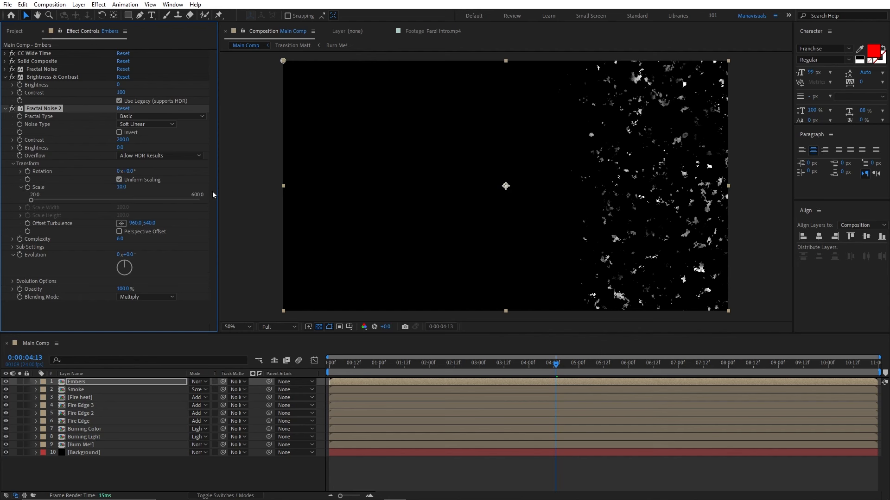
pyautogui.click(5, 108)
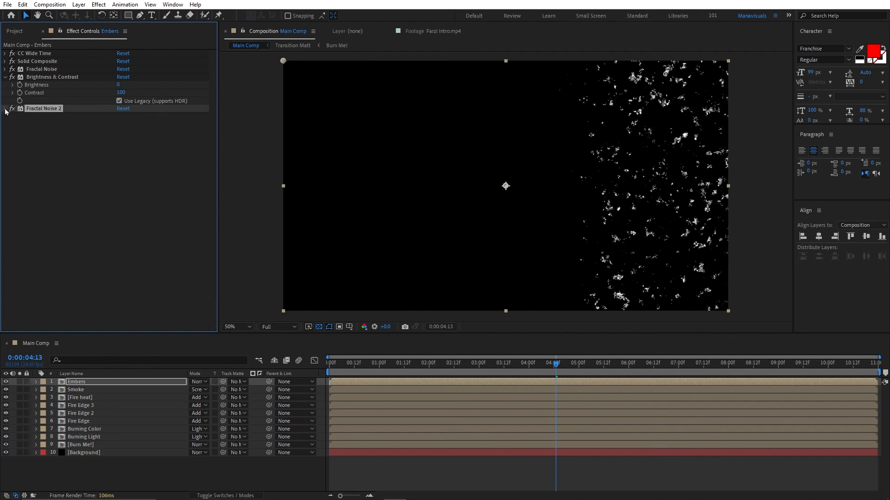
pyautogui.click(5, 77)
# Add a Turbulent Displace effect to the Embers layer with Size set to 50
pyautogui.moveTo(457, 364); pyautogui.dragTo(504, 367)
pyautogui.click(98, 4)
pyautogui.moveTo(139, 159)
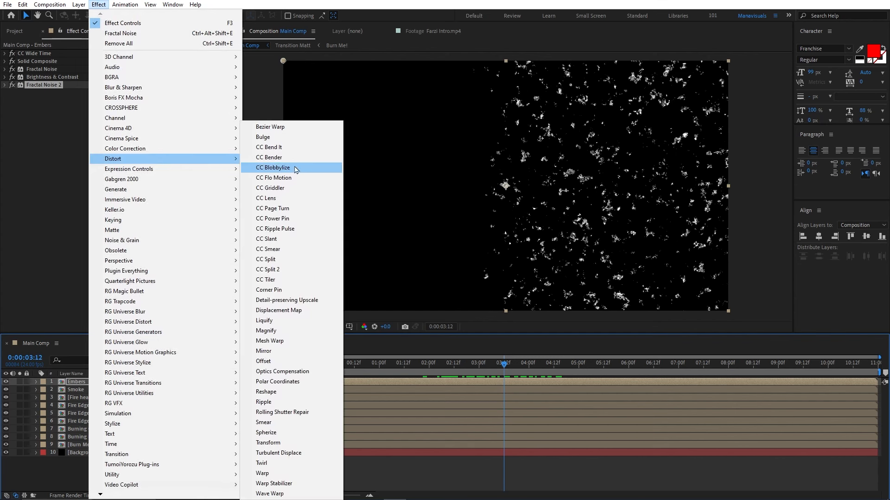
pyautogui.click(288, 452)
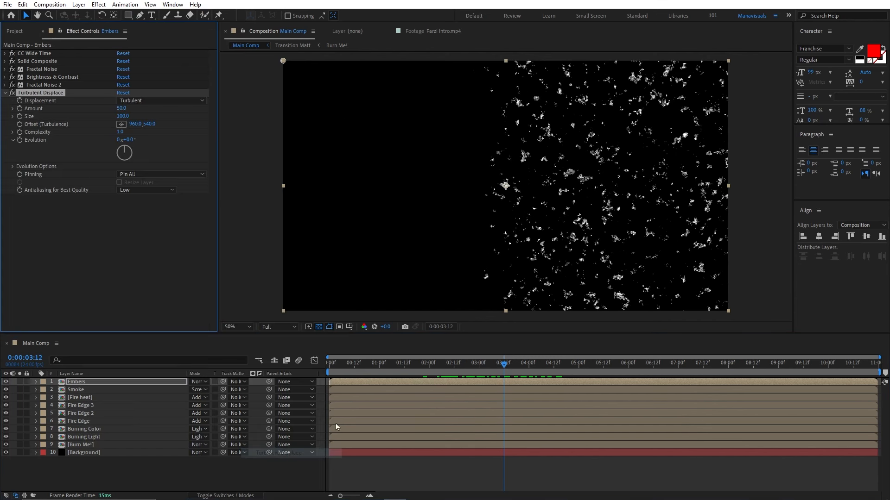
pyautogui.click(122, 116)
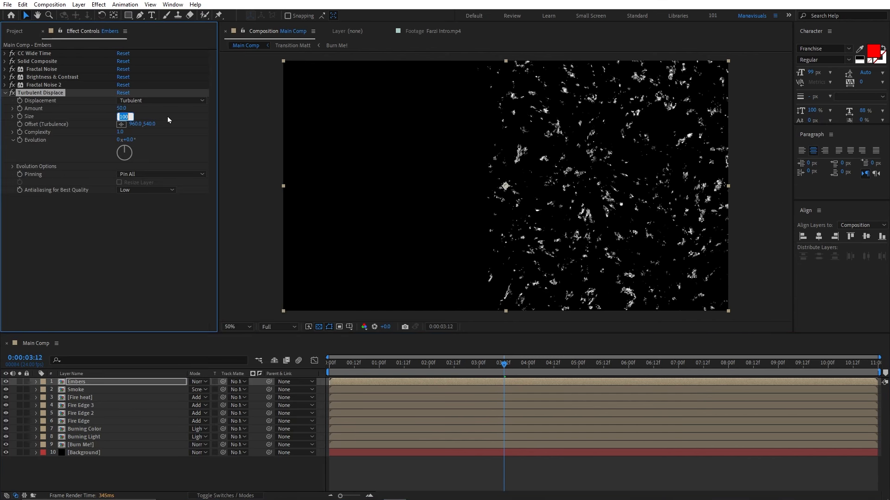
pyautogui.write('50')
pyautogui.press('Return')
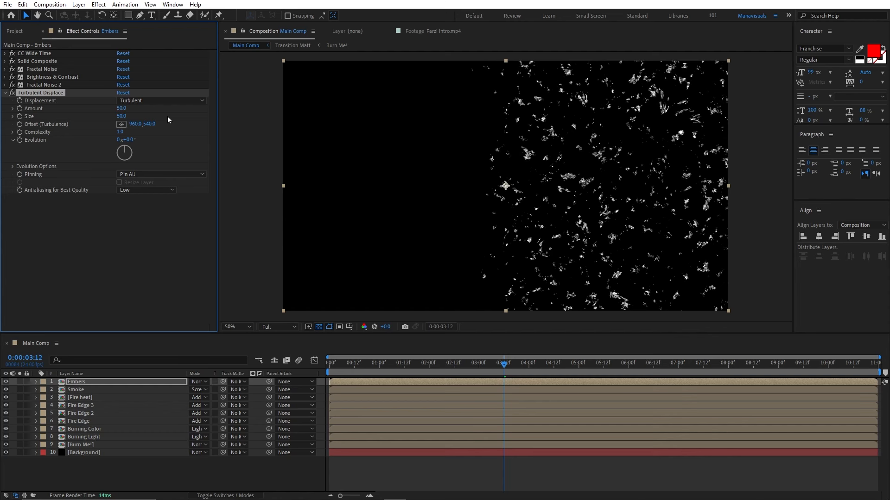
# Animate the Embers layer's Turbulent Displace Offset (Turbulence) with the expression [time*65,540]
pyautogui.keyDown('alt'); pyautogui.click(20, 124); pyautogui.keyUp('alt')
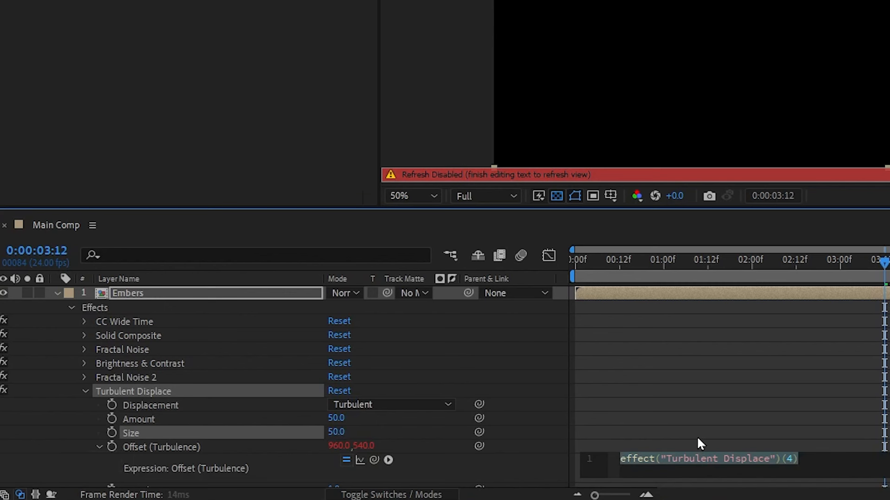
pyautogui.press('BackSpace')
pyautogui.write('[ti')
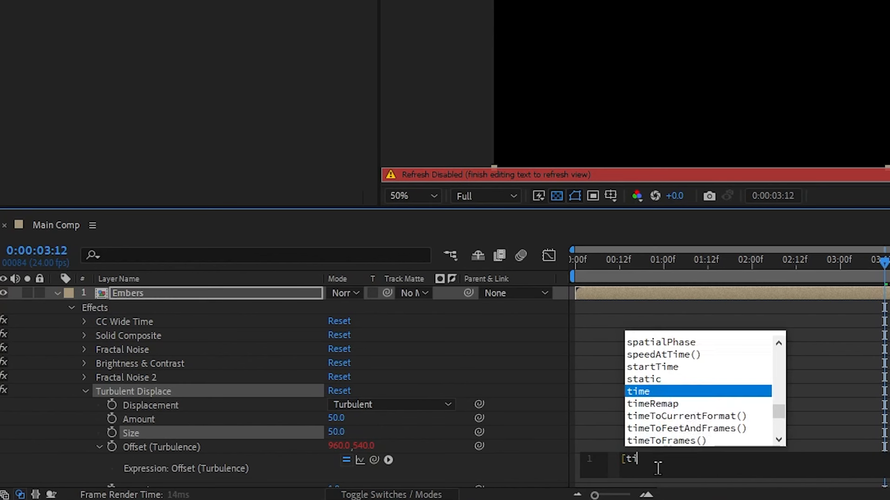
pyautogui.write('me*65')
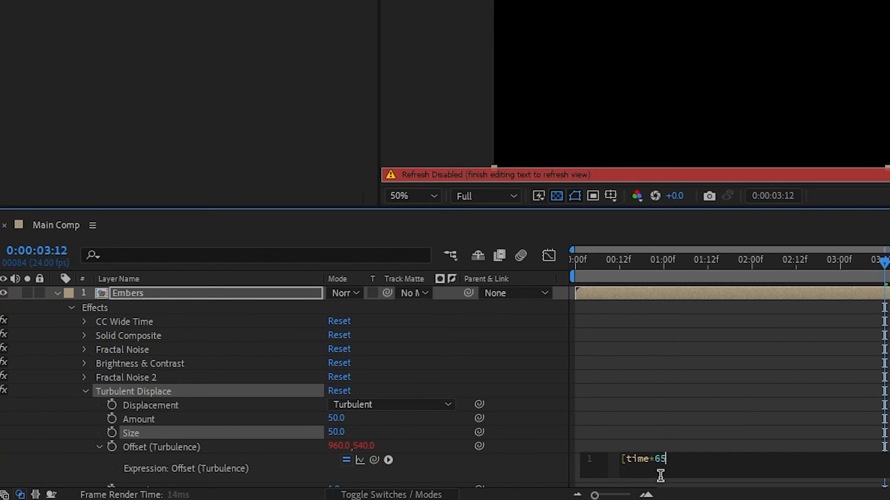
pyautogui.write(',540]')
pyautogui.press('KP_Enter')
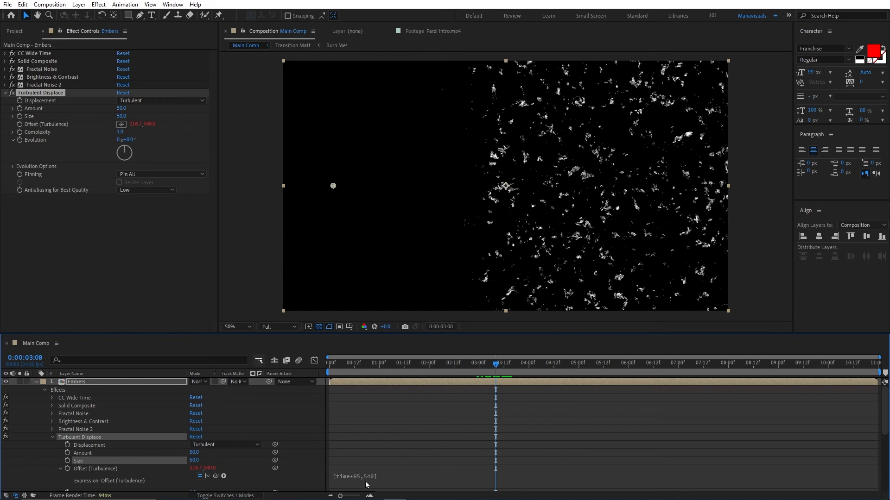
# Animate the Embers layer's Turbulent Displace Evolution with the expression time*200, collapse the layer's properties and preview the motion
pyautogui.click(36, 382)
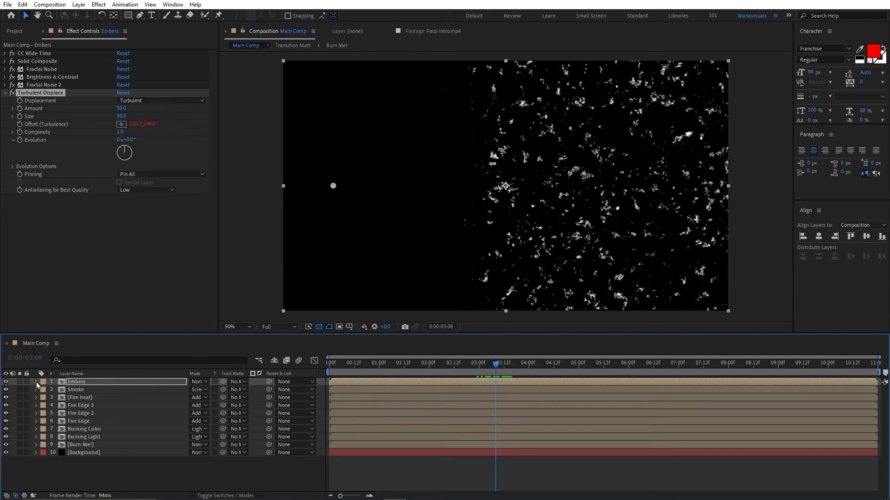
pyautogui.keyDown('alt'); pyautogui.click(19, 141); pyautogui.keyUp('alt')
pyautogui.write('time')
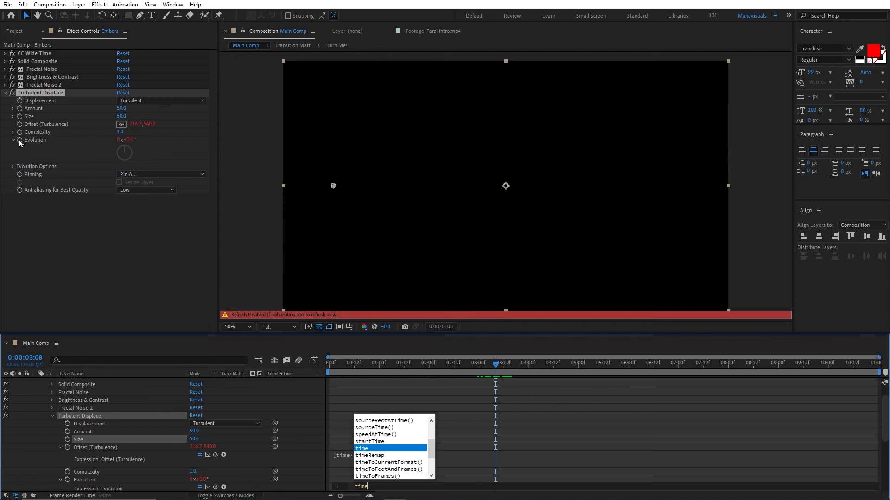
pyautogui.write('*200')
pyautogui.press('KP_Enter')
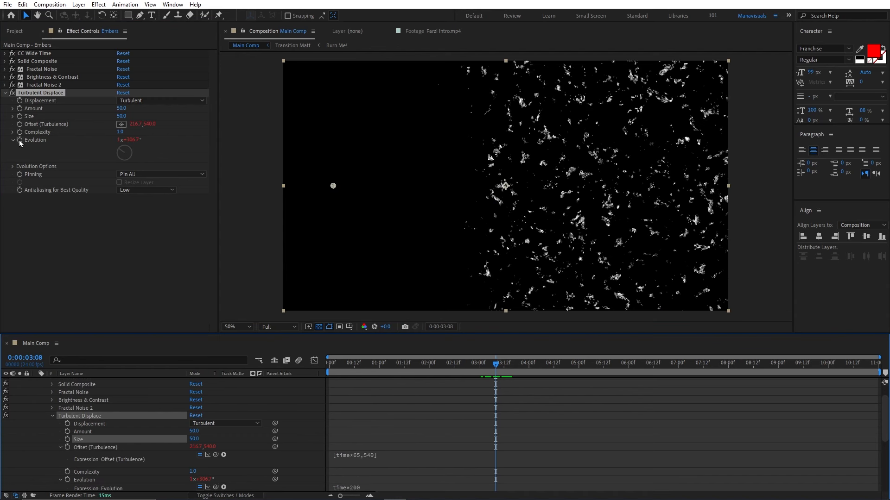
pyautogui.scroll(1, 113, 429)
pyautogui.click(37, 382)
pyautogui.click(633, 378)
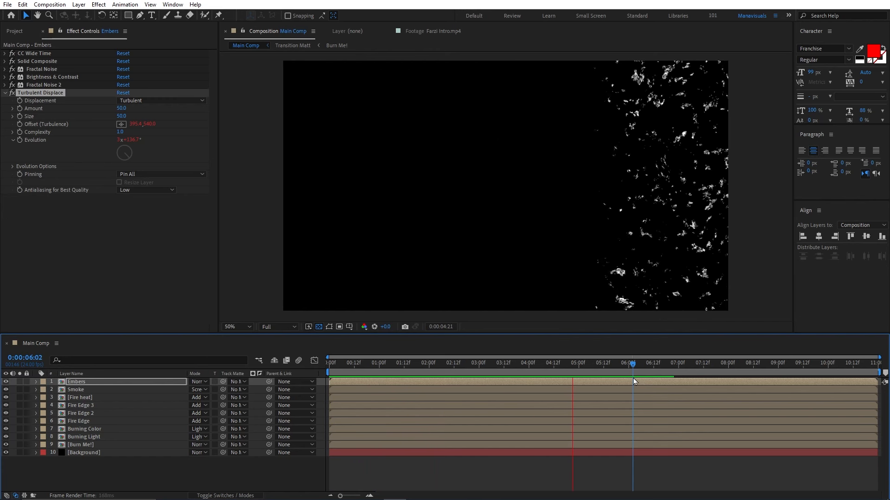
# Collapse Turbulent Displace and add a Set Matte effect to Embers that takes its matte from the Burn Me! layer
pyautogui.click(8, 95)
pyautogui.click(7, 93)
pyautogui.click(99, 4)
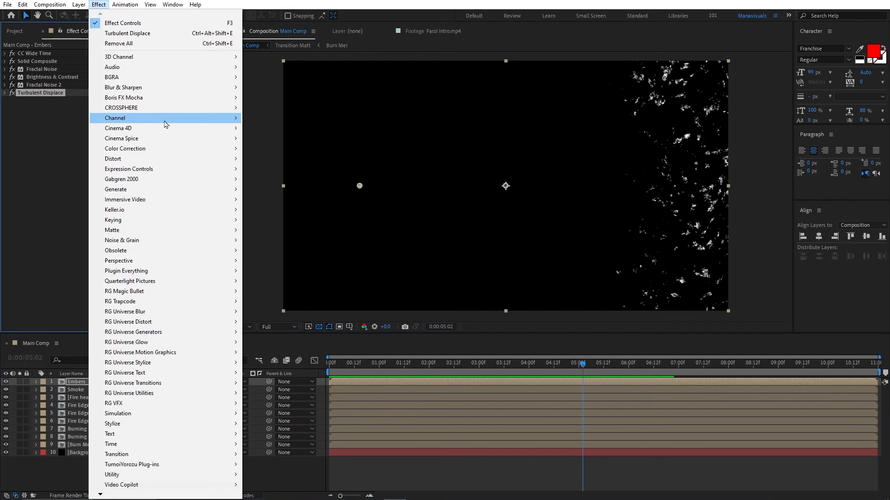
pyautogui.moveTo(163, 121)
pyautogui.click(269, 220)
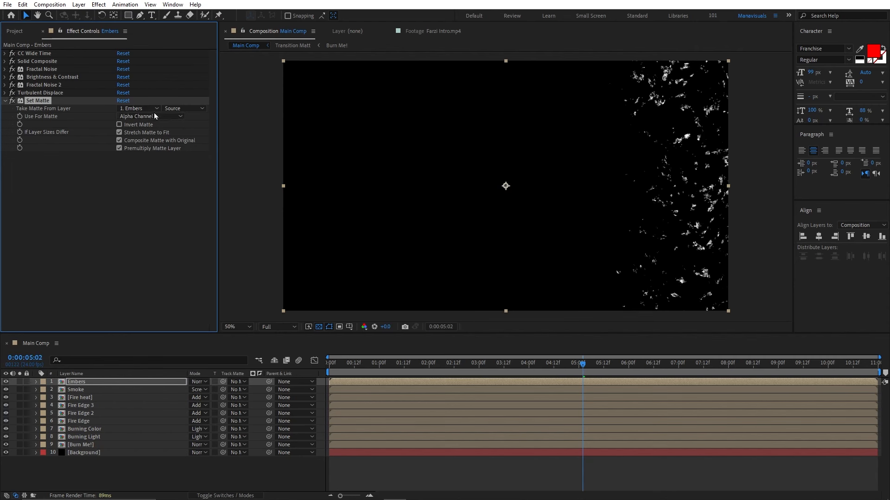
pyautogui.click(139, 109)
pyautogui.click(157, 214)
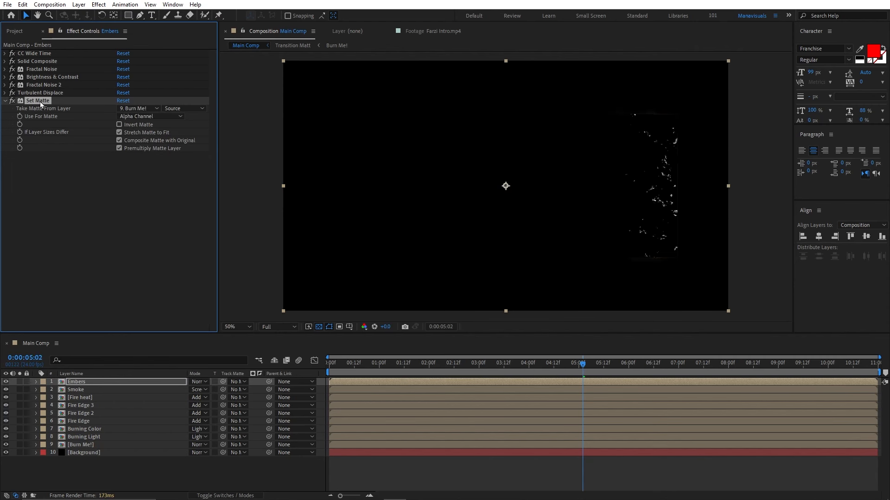
# Duplicate Set Matte on Embers, taking the copy's matte from Burning Light, using Luminance with Invert Matte enabled
pyautogui.hotkey('ctrl', 'd')
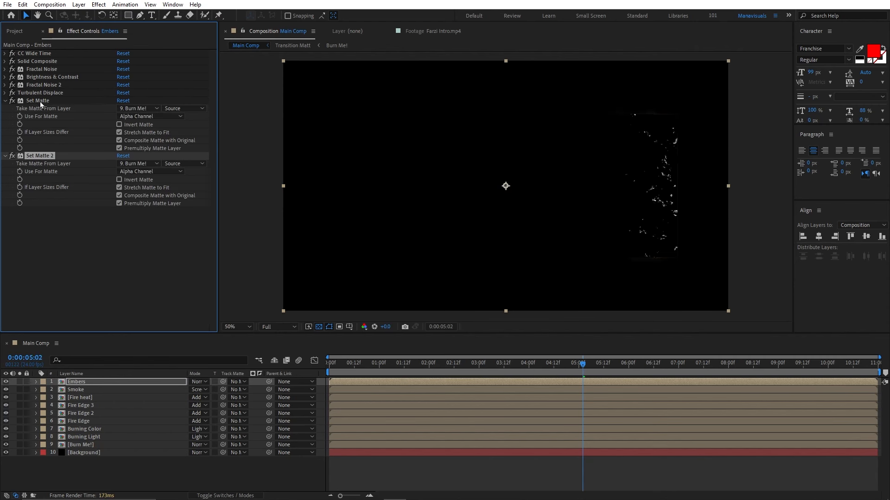
pyautogui.click(146, 165)
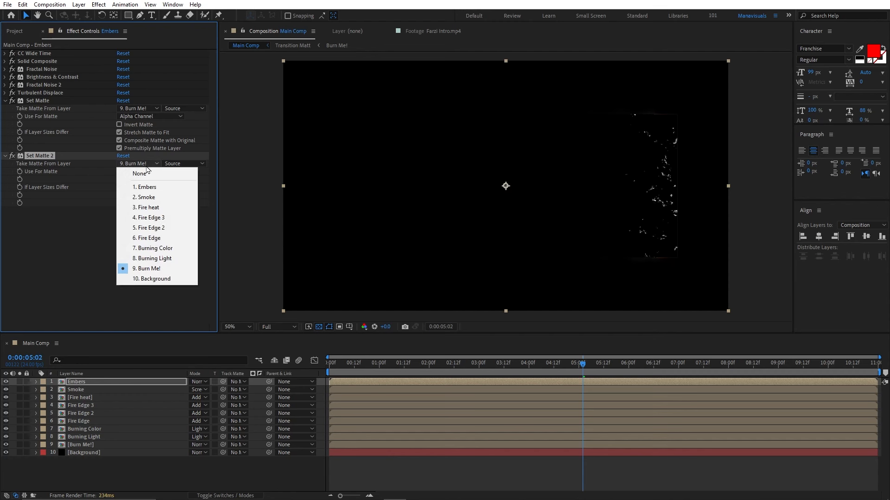
pyautogui.click(167, 262)
pyautogui.click(151, 171)
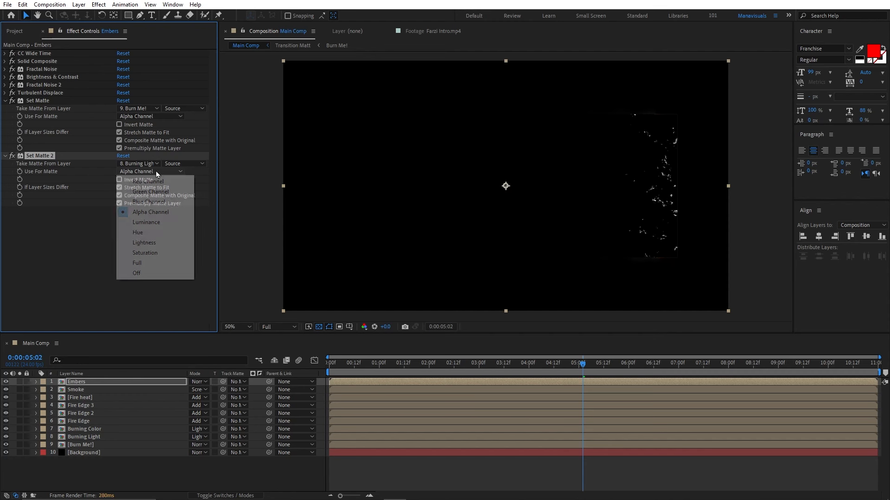
pyautogui.click(152, 222)
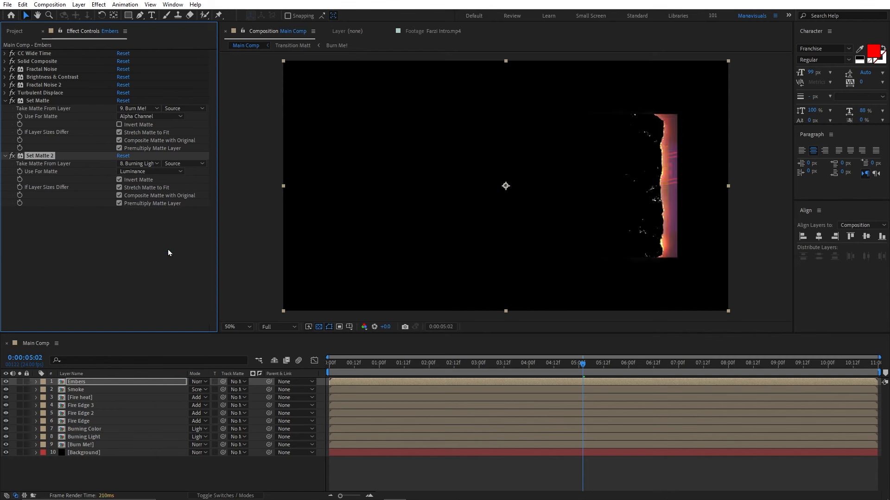
# Rename the Burning Light layer as "Burning Light / Transition layer"
pyautogui.click(96, 436)
pyautogui.press('Return')
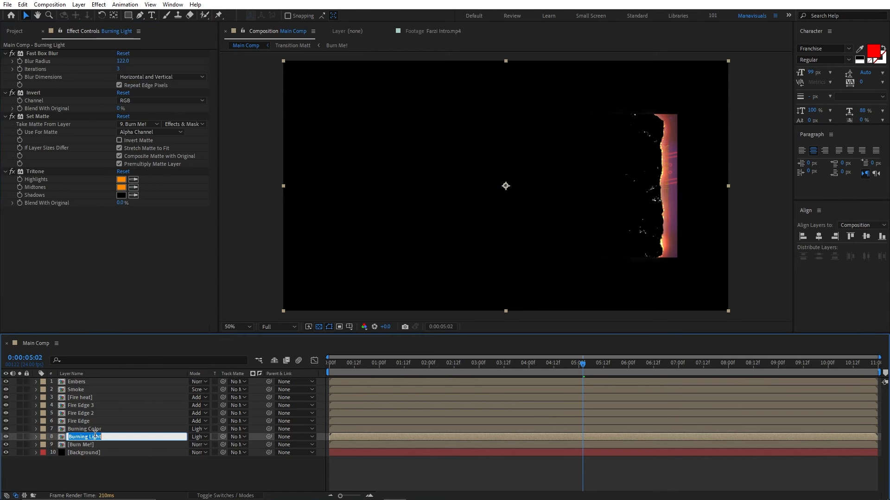
pyautogui.press('Right')
pyautogui.press('Return')
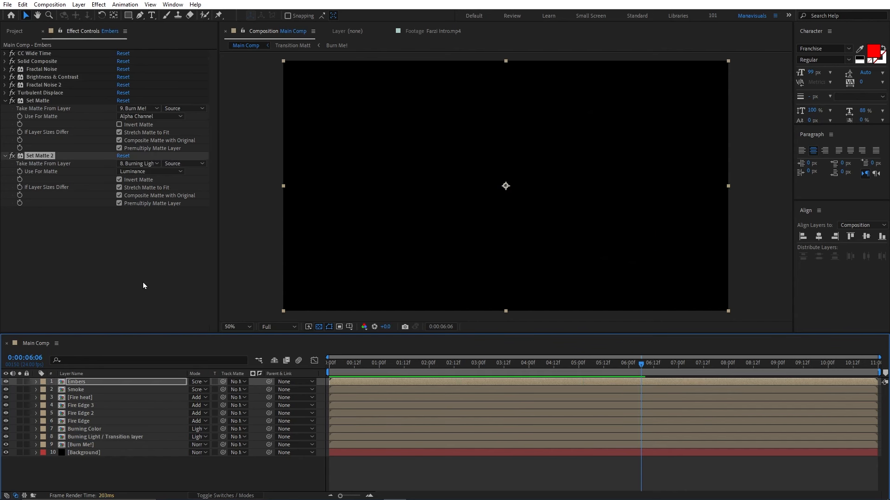
# Limit the work area from about 1 second to 0:00:06:06 and preview the burn
pyautogui.press('n')
pyautogui.click(393, 364)
pyautogui.press('b')
pyautogui.press('space')
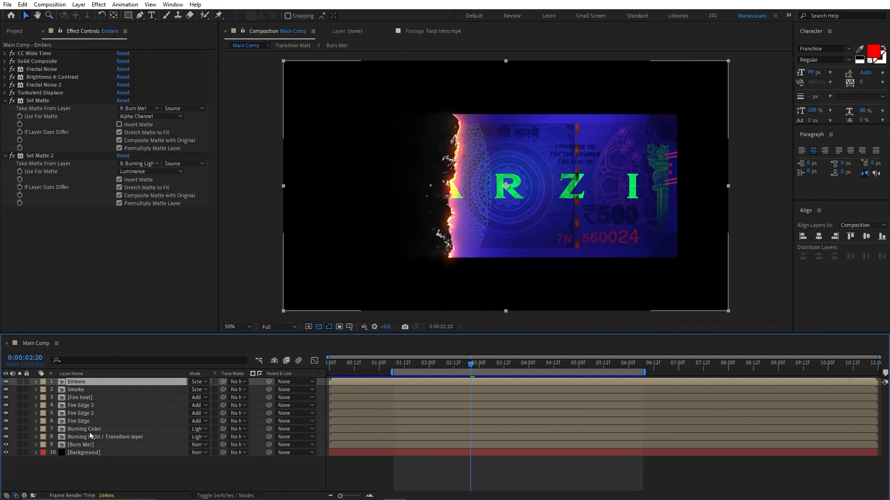
# Copy the Tritone and Glow effects from the Fire Edge layer to Embers, and collapse all of the Embers effects
pyautogui.click(76, 421)
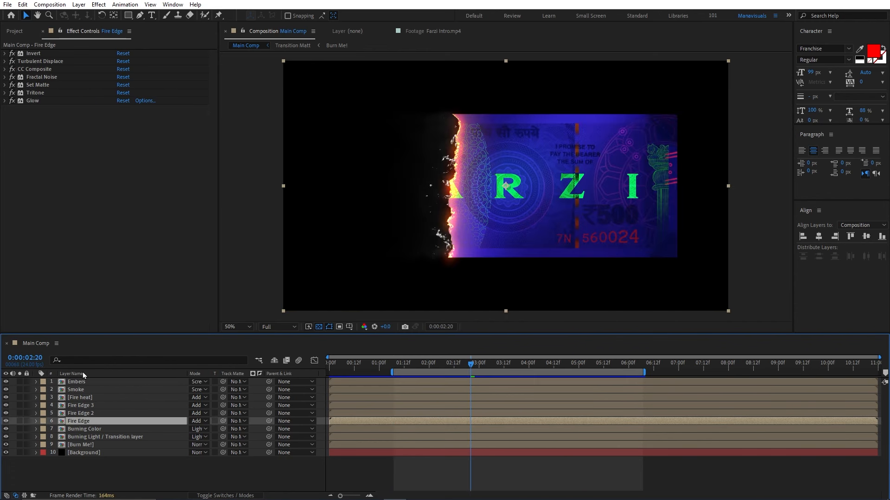
pyautogui.click(30, 96)
pyautogui.keyDown('shift'); pyautogui.click(36, 102); pyautogui.keyUp('shift')
pyautogui.hotkey('ctrl', 'c')
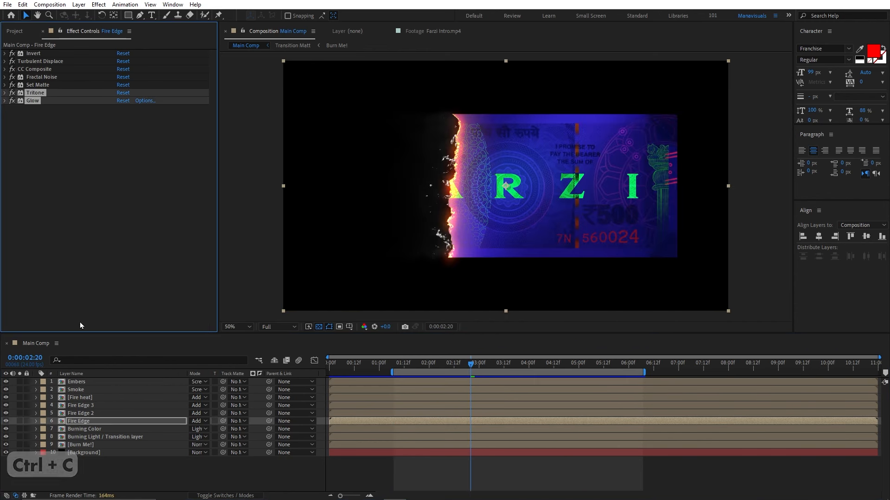
pyautogui.click(81, 382)
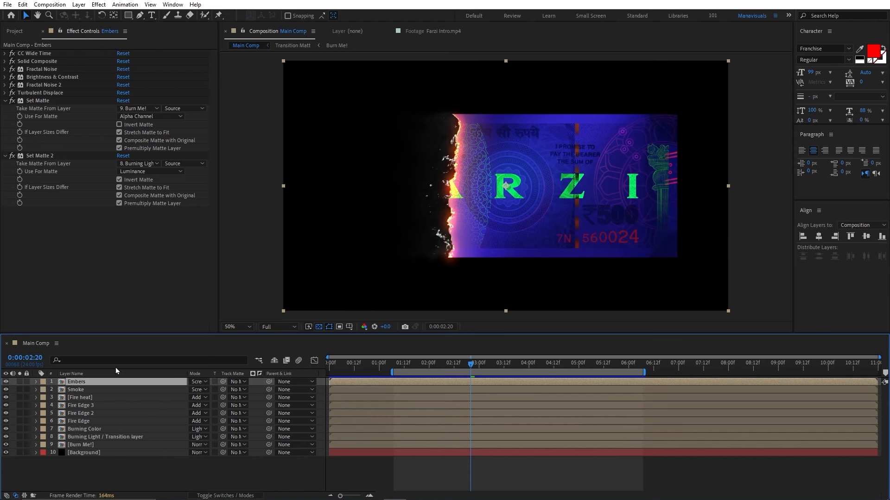
pyautogui.hotkey('ctrl', 'v')
pyautogui.click(38, 101)
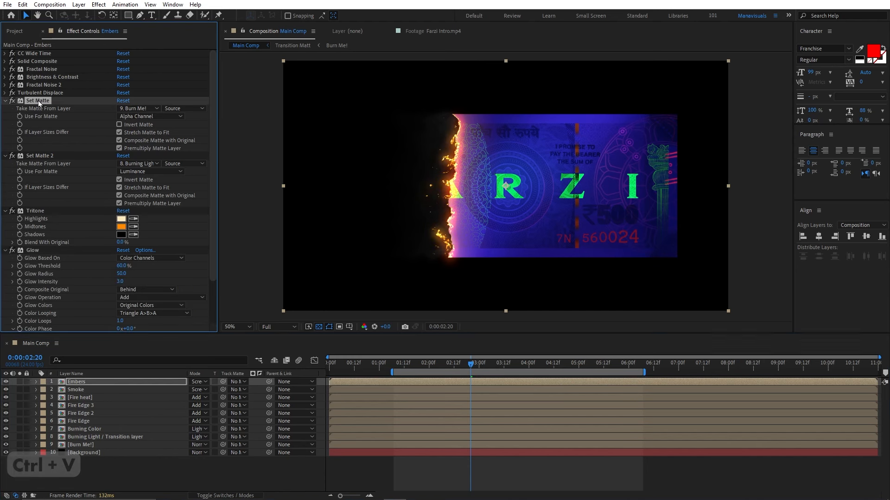
pyautogui.hotkey('ctrl', 'a')
pyautogui.click(6, 101)
pyautogui.click(196, 151)
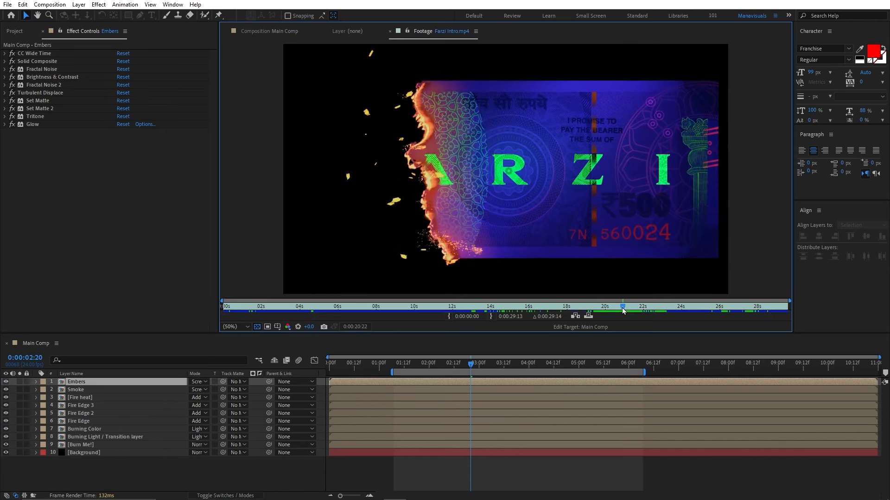
# Scrub through the burning section of the Farzi Intro footage, and duplicate the Fire Edge 3 layer with the copy soloed
pyautogui.moveTo(621, 309); pyautogui.dragTo(635, 309)
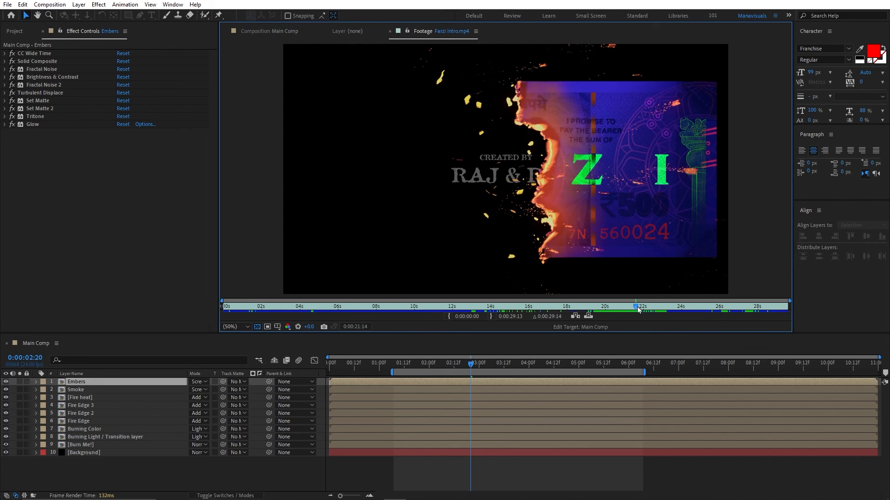
pyautogui.moveTo(638, 309); pyautogui.dragTo(652, 310)
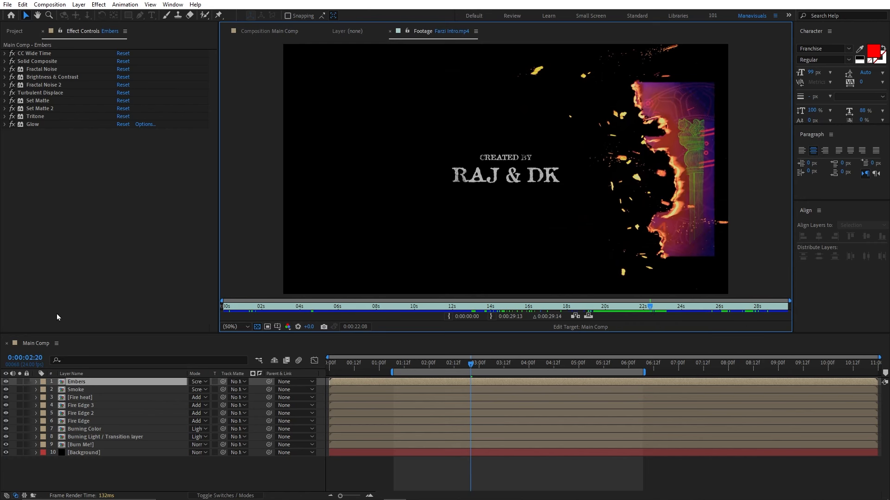
pyautogui.click(78, 406)
pyautogui.hotkey('ctrl', 'd')
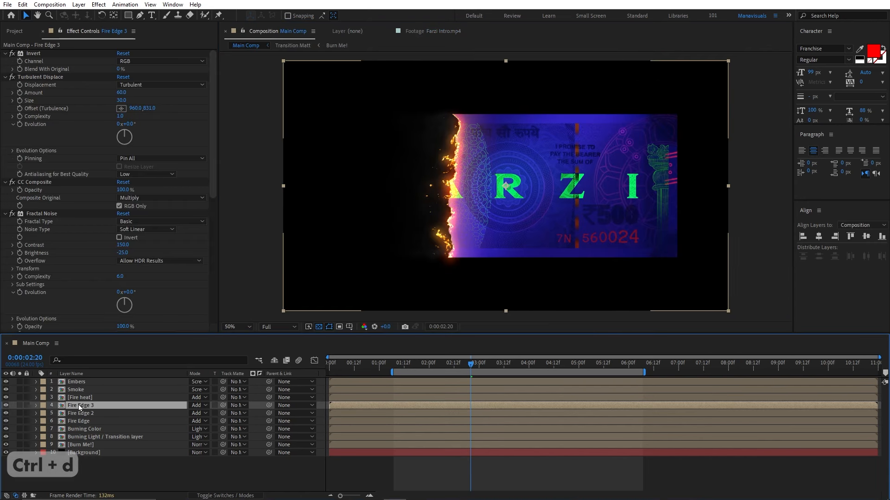
pyautogui.click(19, 405)
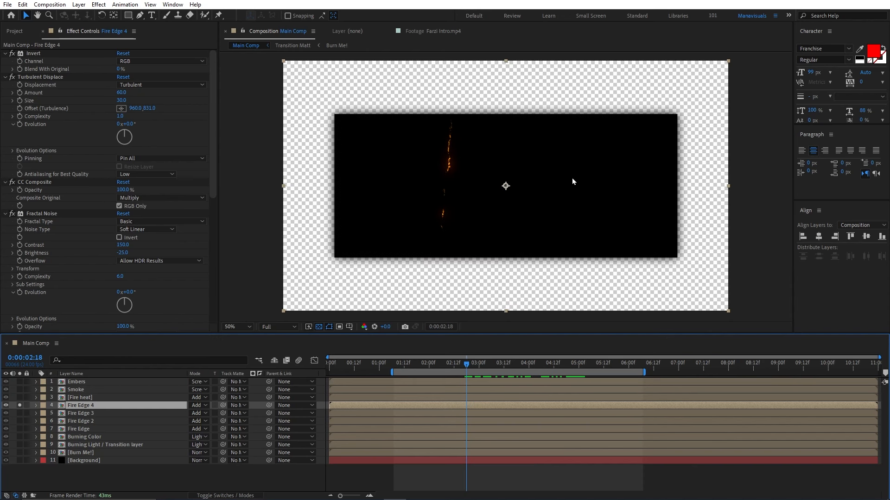
# Collapse Fire Edge 4's effects and add an Extract effect with Black Point 23 and Black Softness 10
pyautogui.click(39, 54)
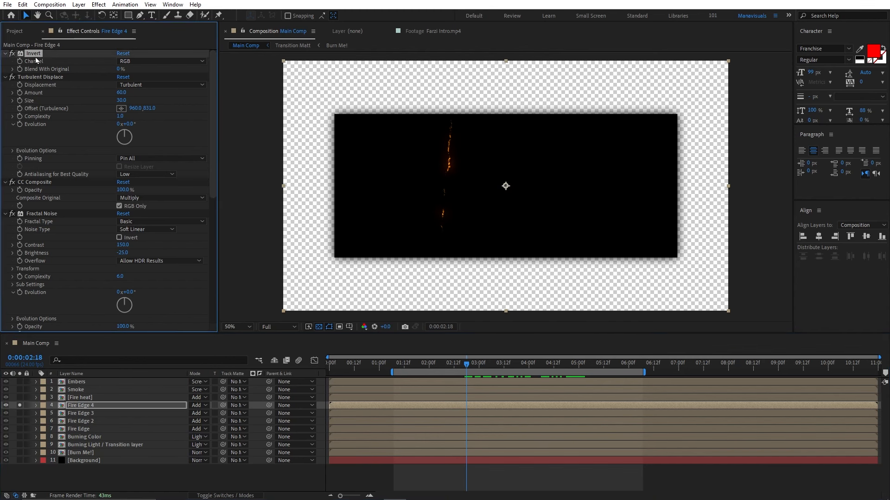
pyautogui.hotkey('ctrl', 'a')
pyautogui.click(6, 54)
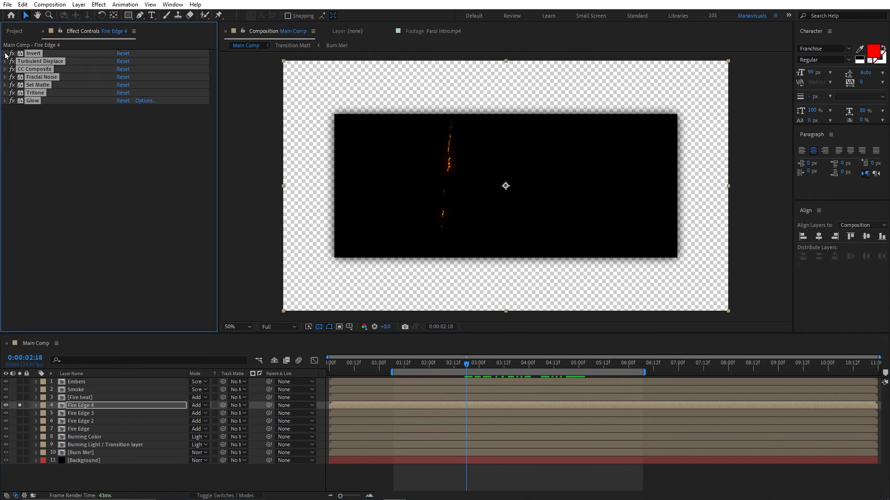
pyautogui.click(98, 4)
pyautogui.moveTo(153, 221)
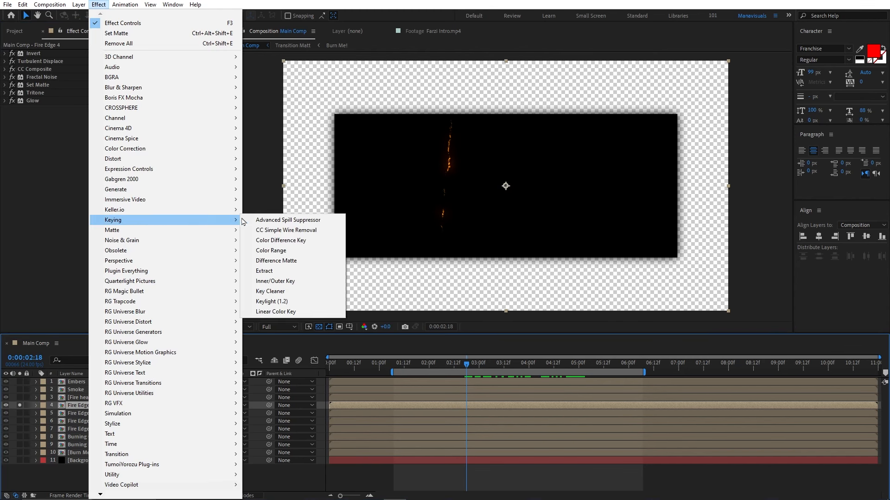
pyautogui.click(286, 272)
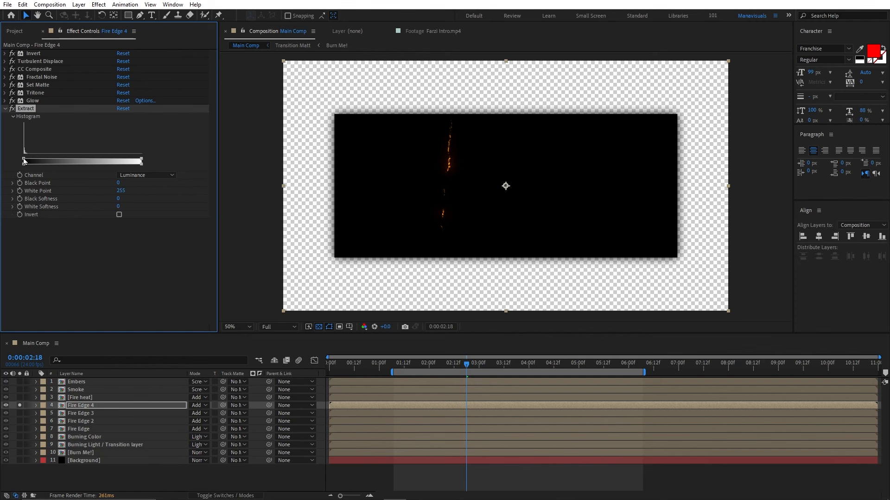
pyautogui.moveTo(24, 161); pyautogui.dragTo(34, 160)
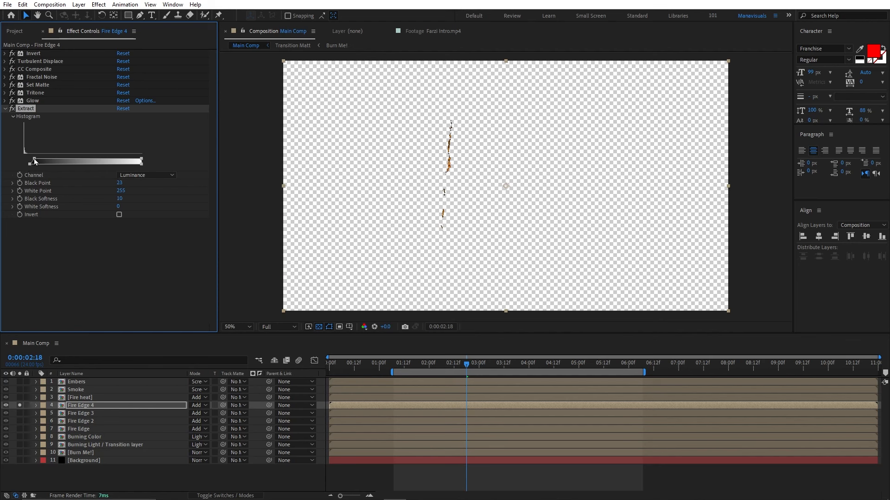
# Pre-compose Fire Edge 4 as "Taveling fire embers origin" with all attributes moved, and unsolo and hide the resulting layer
pyautogui.click(118, 405)
pyautogui.hotkey('ctrl', 'shift', 'c')
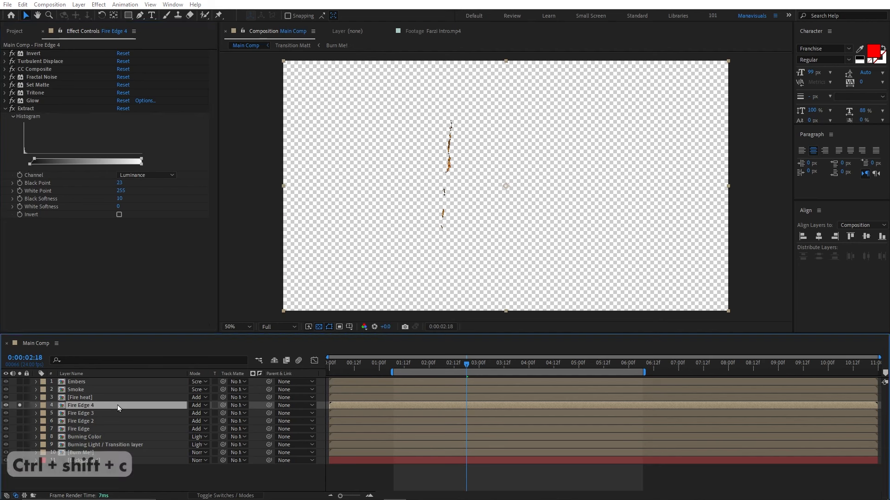
pyautogui.write('Taveling fire embers origin')
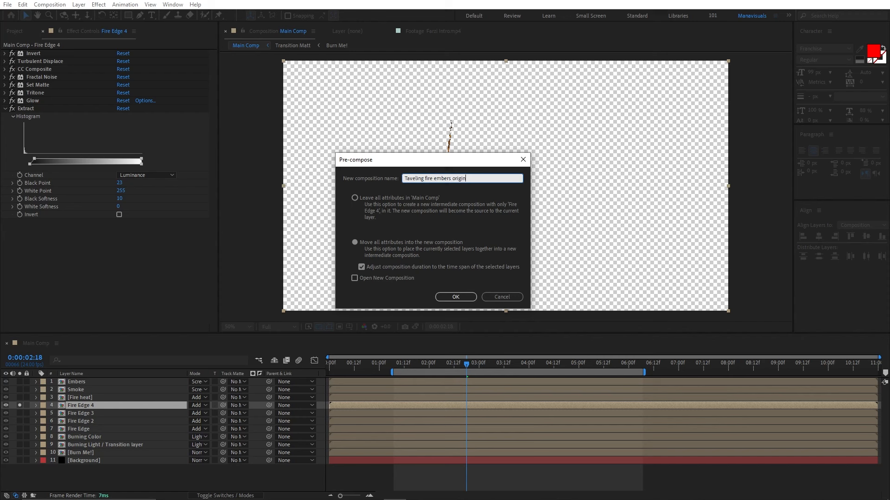
pyautogui.press('Return')
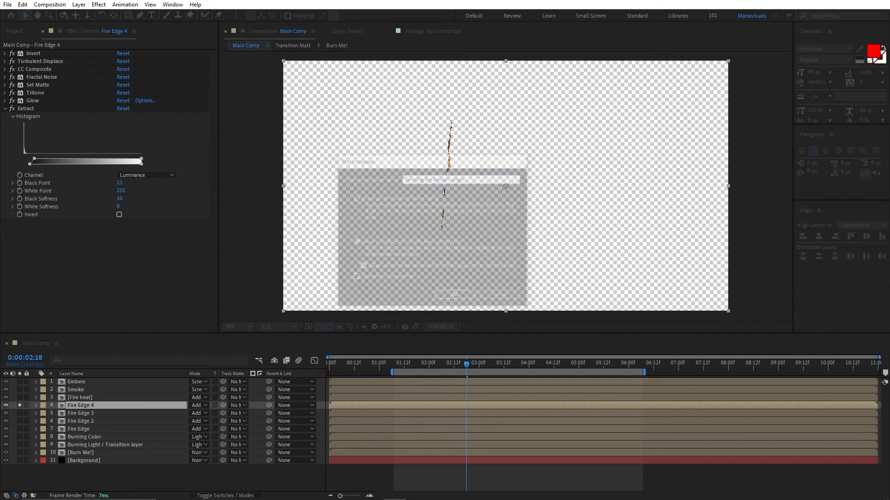
pyautogui.click(19, 404)
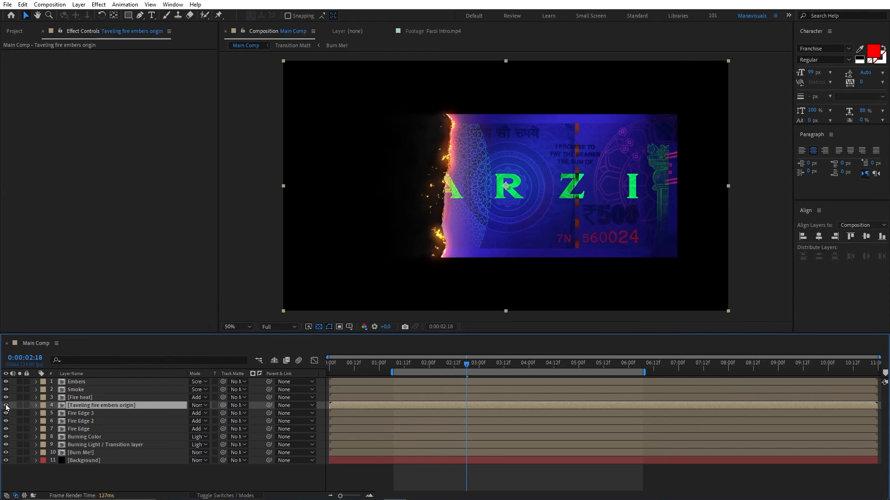
# Create a 1920 × 1080 px solid layer named "Traveling embers"
pyautogui.click(79, 5)
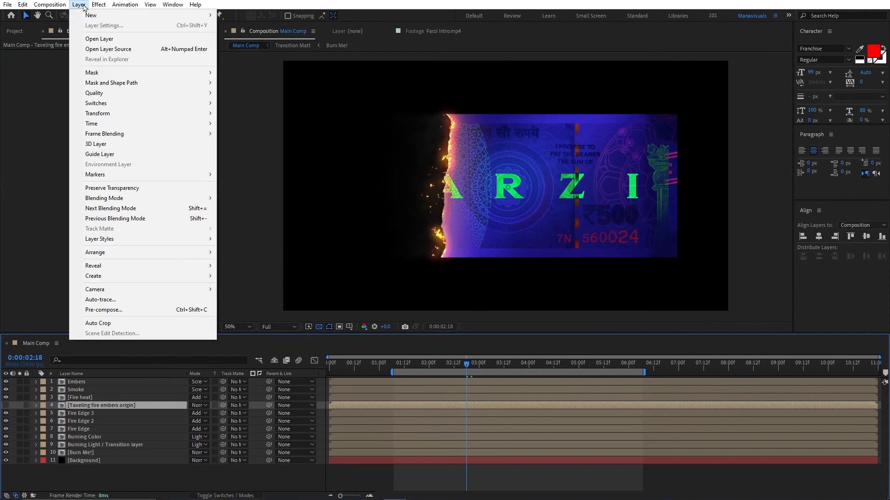
pyautogui.moveTo(93, 16)
pyautogui.click(237, 25)
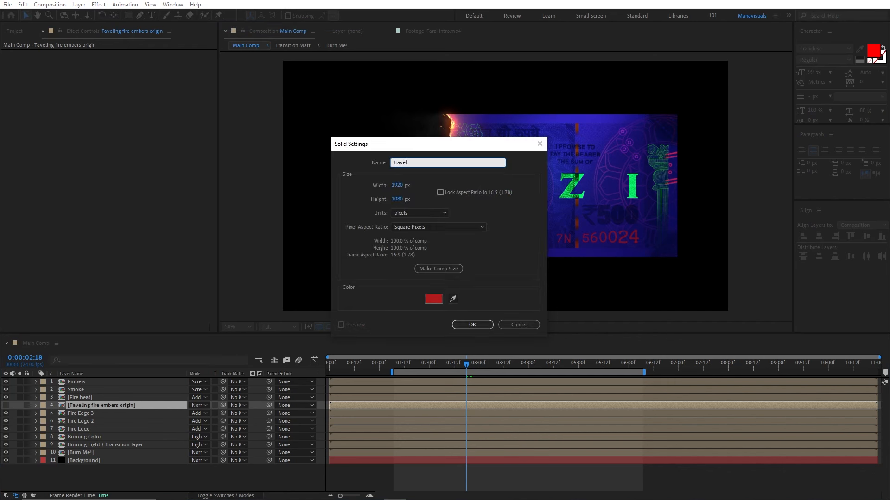
pyautogui.write('Traveling embers')
pyautogui.click(471, 325)
# Apply the RG Trapcode Particular effect to the Traveling embers layer and scrub to 0:00:03:13 to view the particles
pyautogui.click(99, 5)
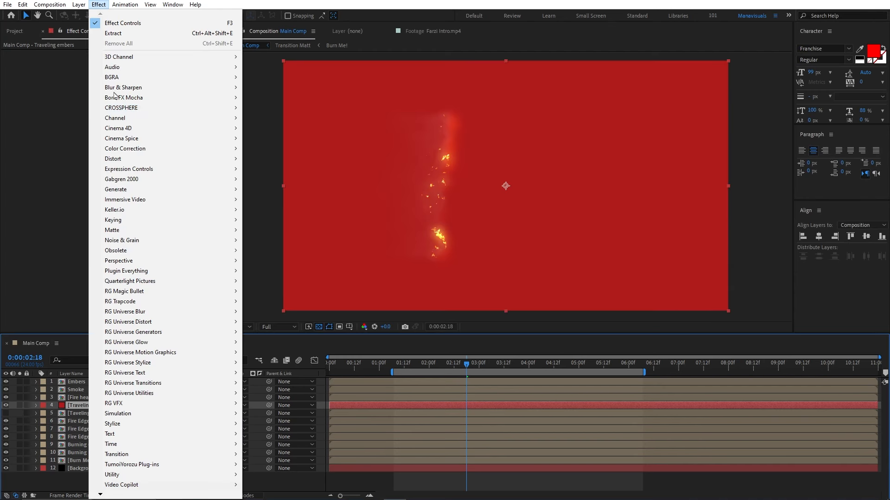
pyautogui.moveTo(147, 302)
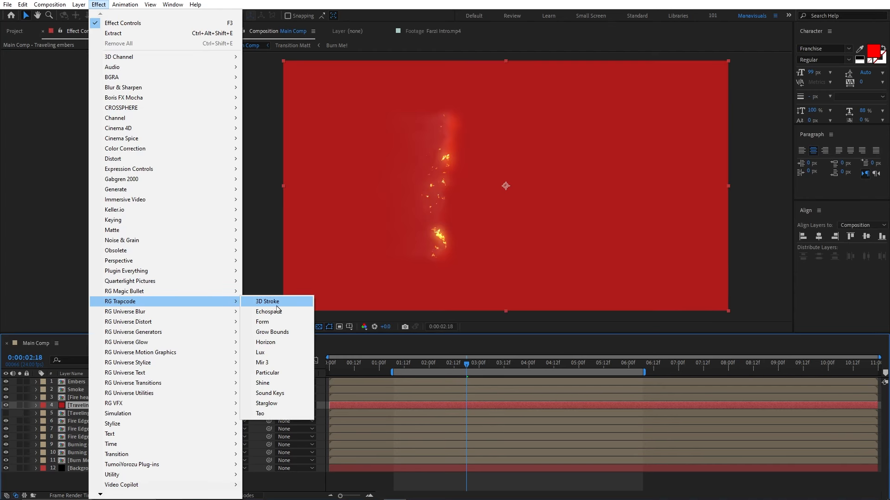
pyautogui.click(280, 373)
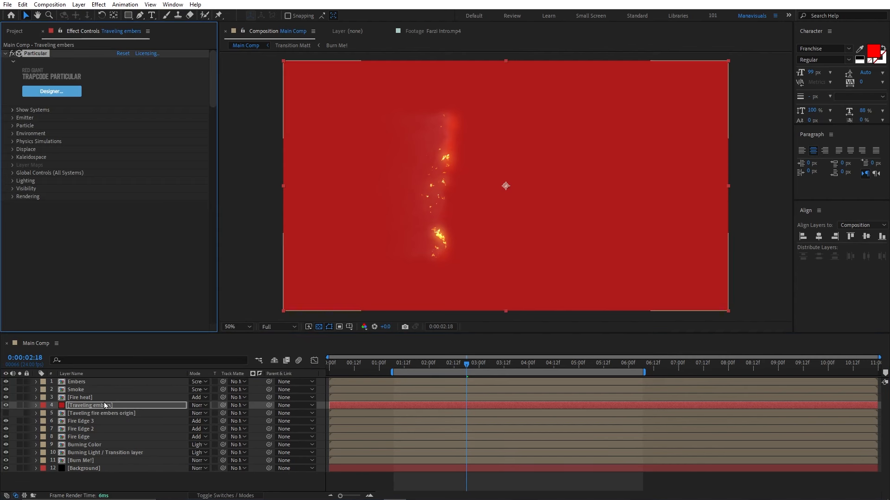
pyautogui.moveTo(434, 364); pyautogui.dragTo(506, 366)
# Set Particular's emitter type to Layer and use Taveling fire embers origin as the emitter layer
pyautogui.click(13, 117)
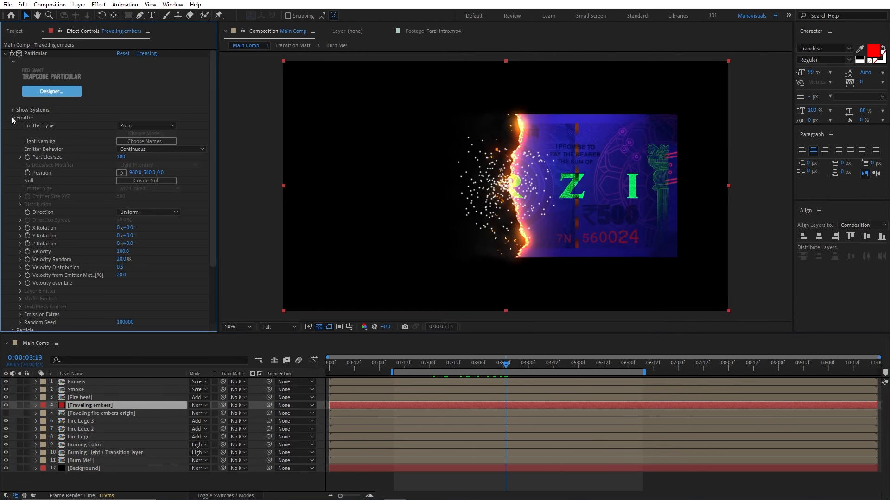
pyautogui.click(126, 126)
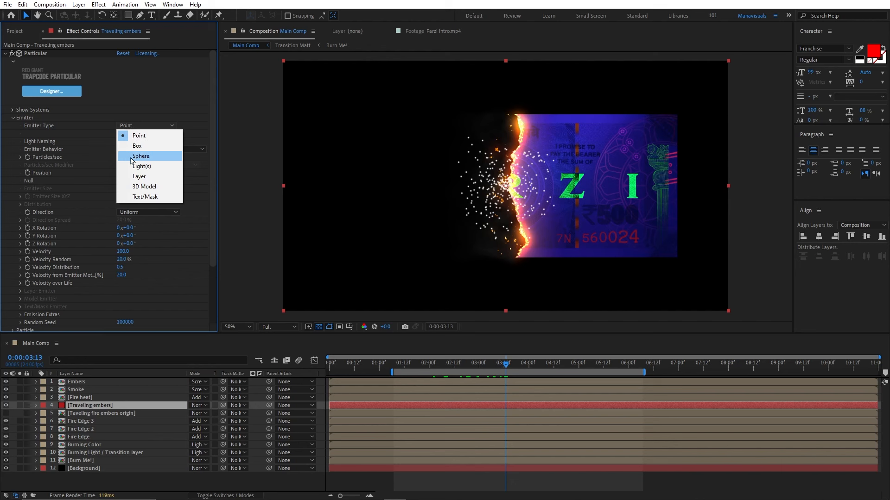
pyautogui.click(137, 178)
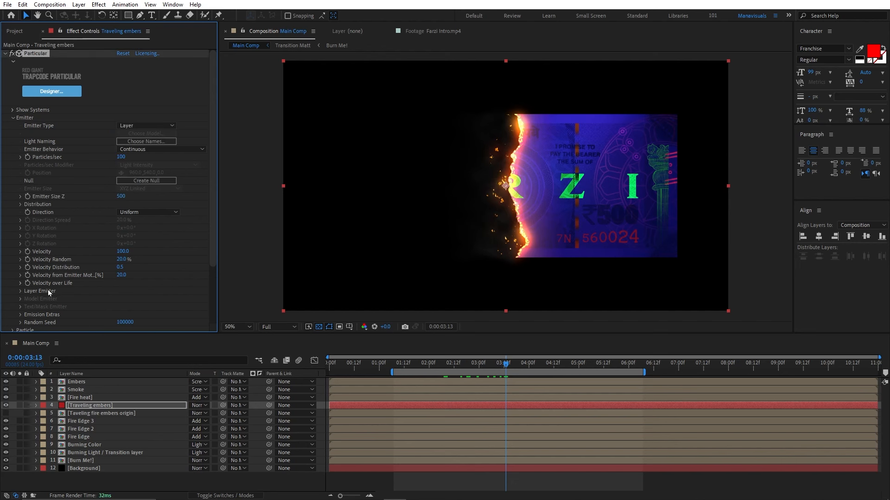
pyautogui.click(20, 291)
pyautogui.click(134, 300)
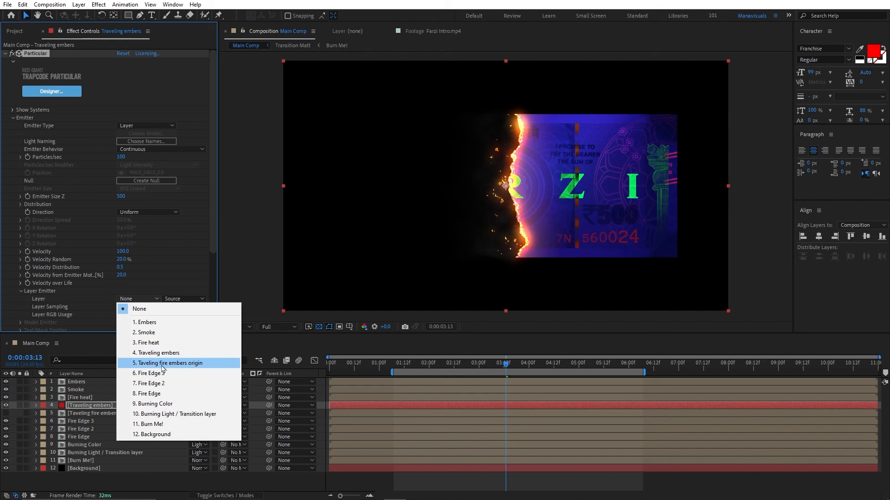
pyautogui.click(198, 364)
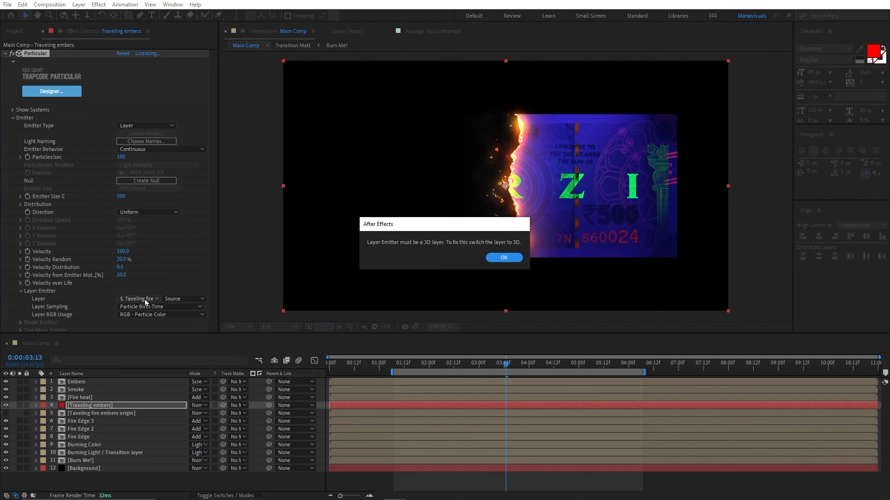
pyautogui.click(507, 257)
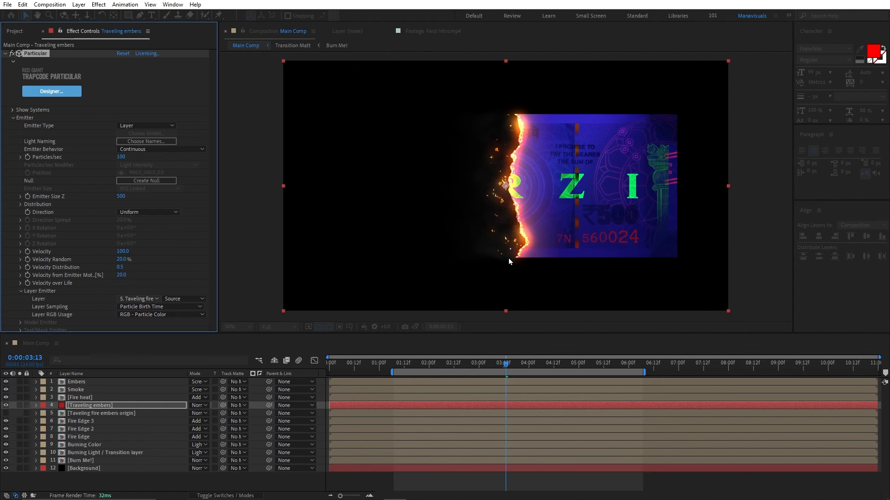
# Make the Taveling fire embers origin layer a 3D layer
pyautogui.click(116, 413)
pyautogui.click(226, 495)
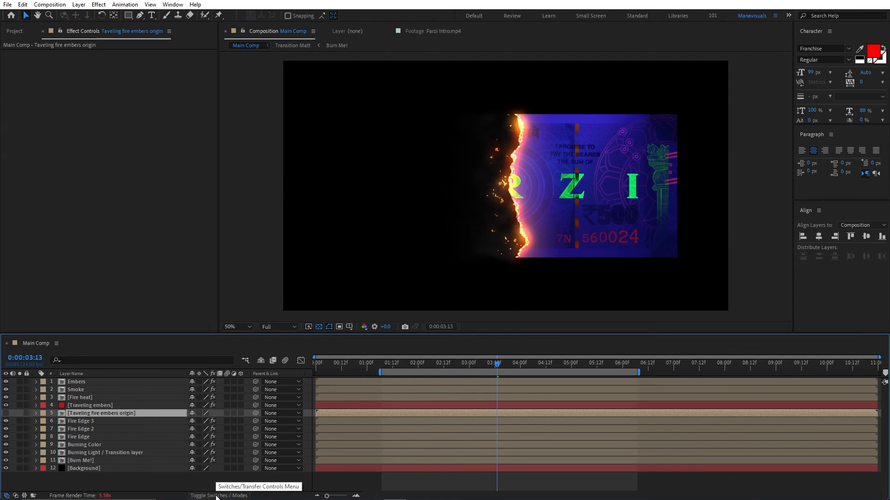
pyautogui.click(240, 413)
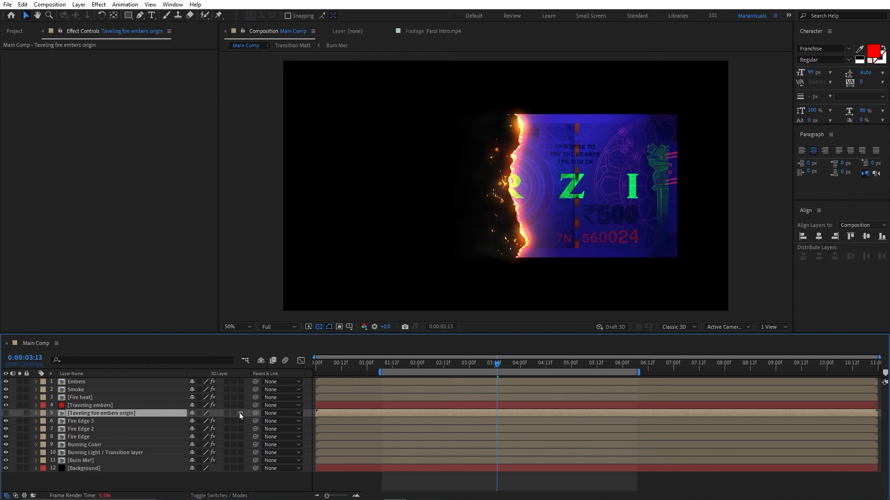
# Solo the Traveling embers layer, set its Particles/sec to 5000, and scrub through the emission
pyautogui.click(20, 405)
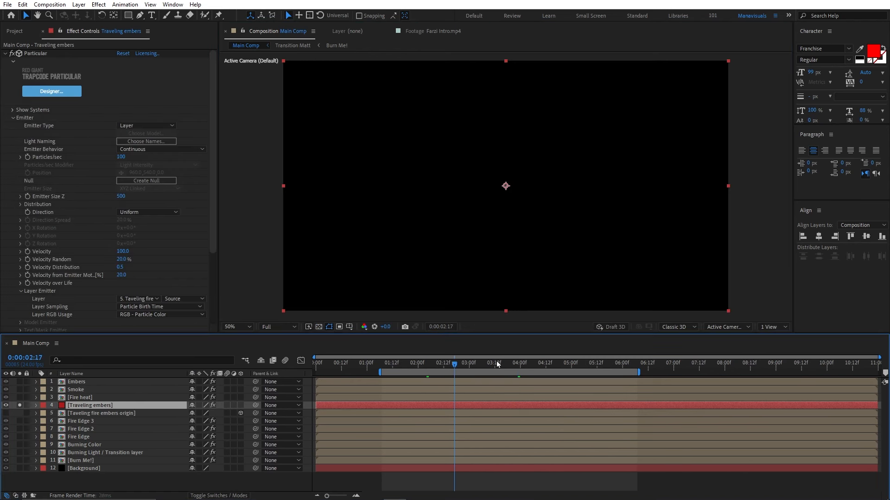
pyautogui.click(552, 362)
pyautogui.moveTo(561, 362); pyautogui.dragTo(524, 362)
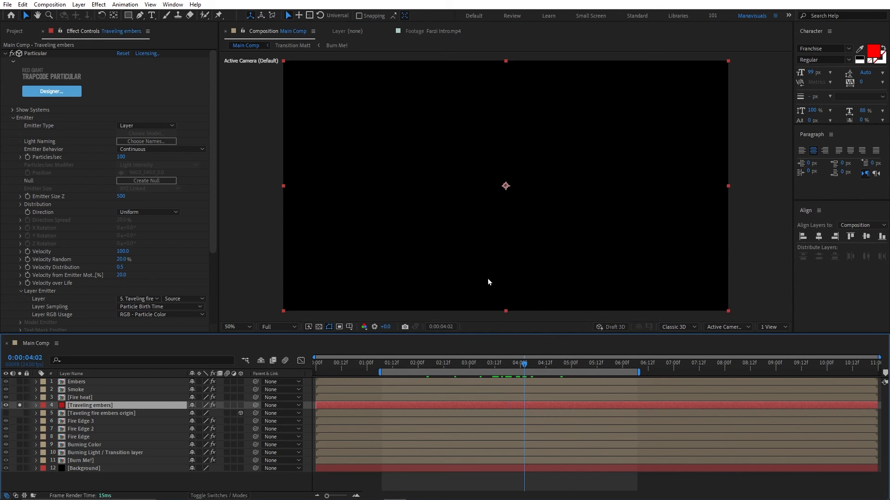
pyautogui.click(122, 157)
pyautogui.write('500')
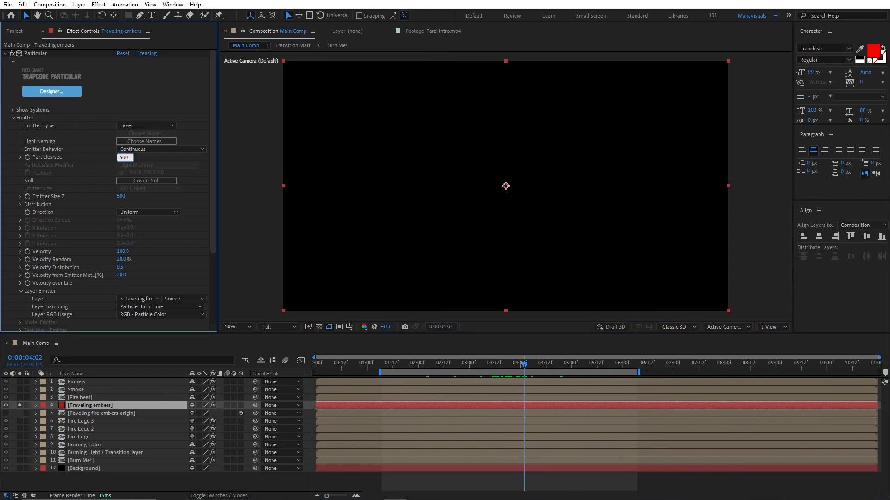
pyautogui.write('0')
pyautogui.press('Return')
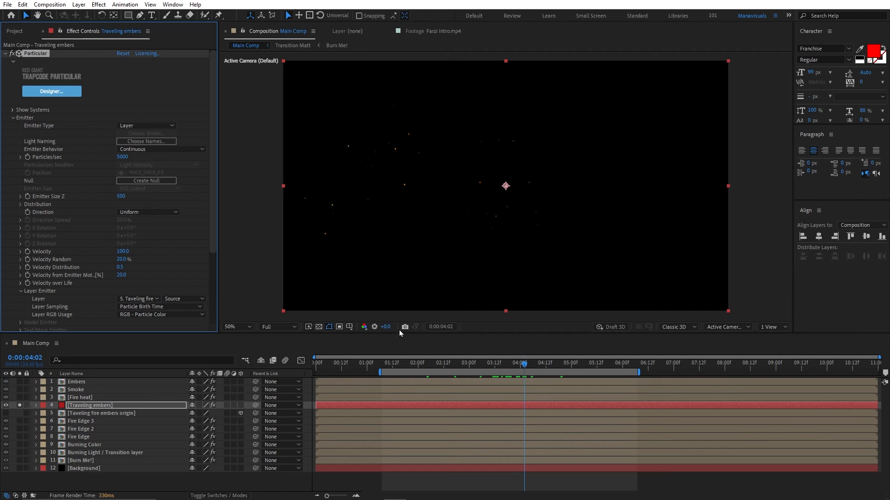
pyautogui.moveTo(393, 367); pyautogui.dragTo(497, 365)
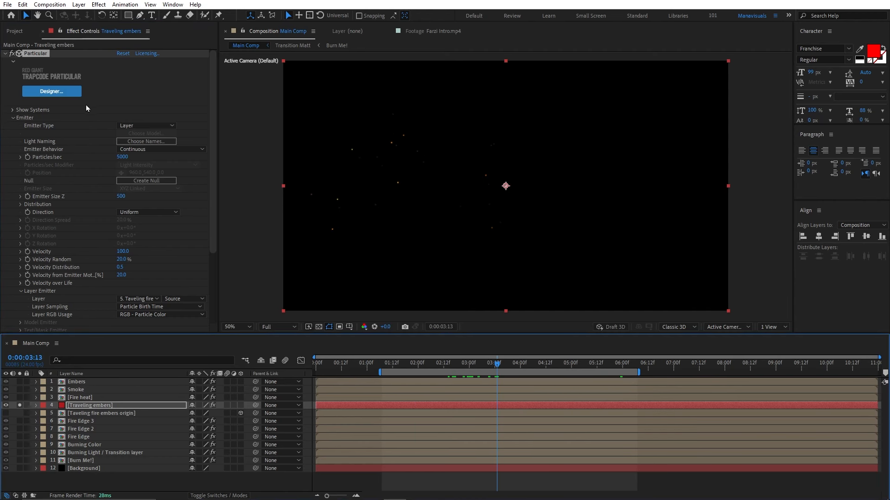
# Open Particular's Designer, set the motion effects' Drift X to 900, and preview the particle playback
pyautogui.click(44, 90)
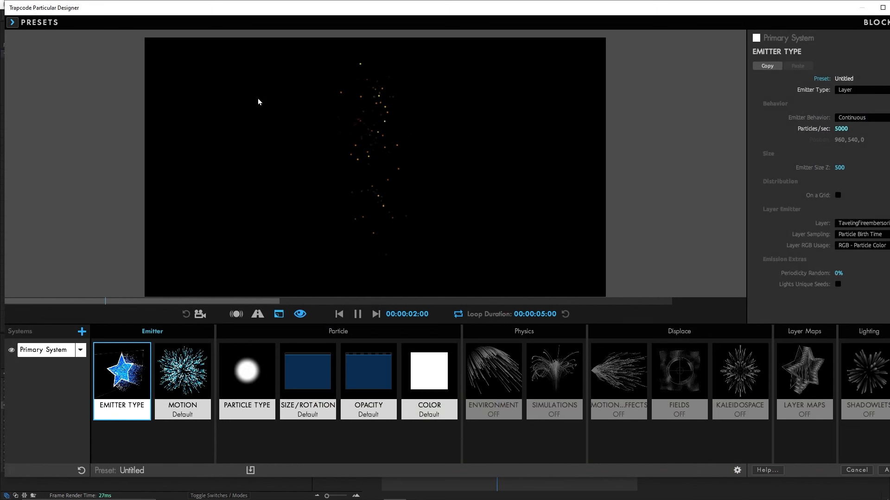
pyautogui.click(357, 315)
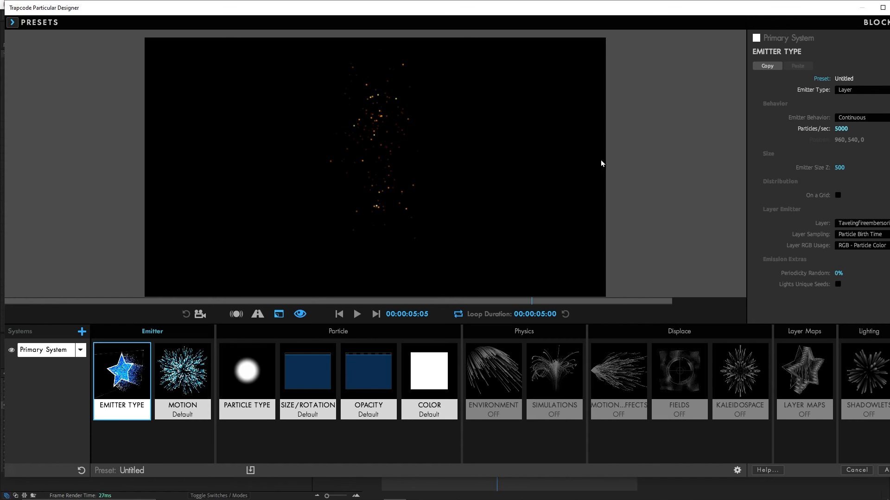
pyautogui.click(616, 389)
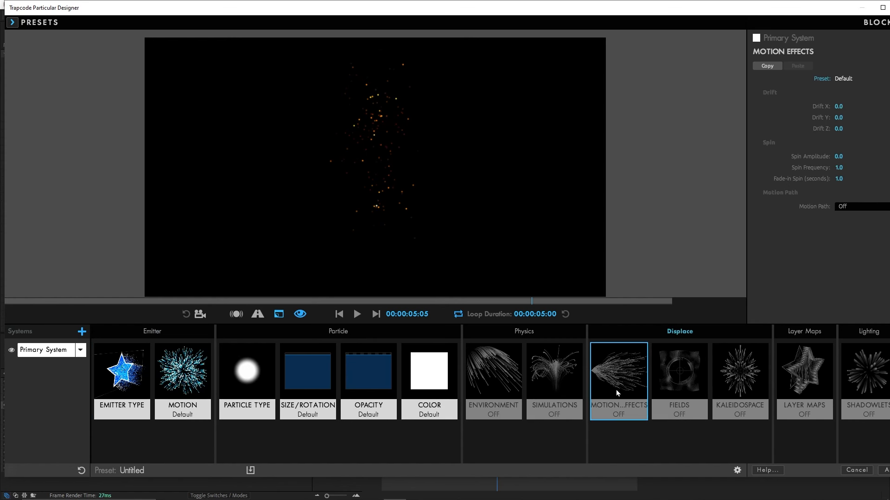
pyautogui.press('super+Up')
pyautogui.moveTo(812, 103); pyautogui.dragTo(881, 103)
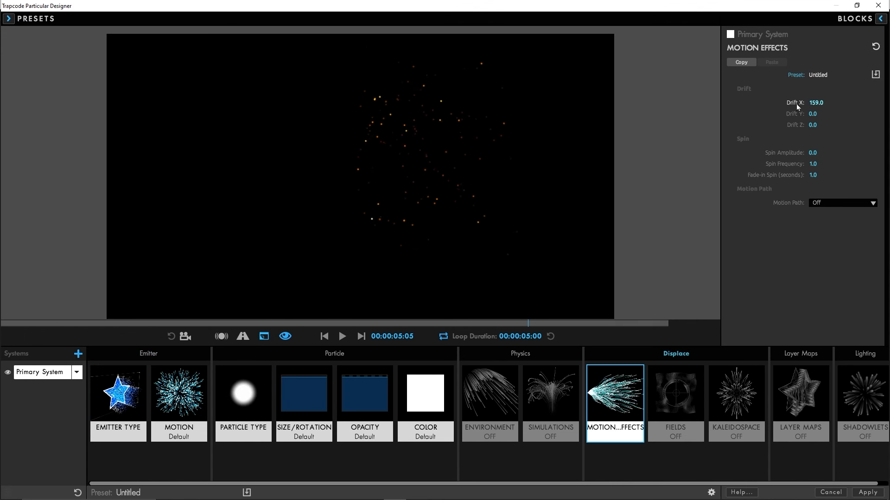
pyautogui.click(817, 102)
pyautogui.write('900')
pyautogui.press('Return')
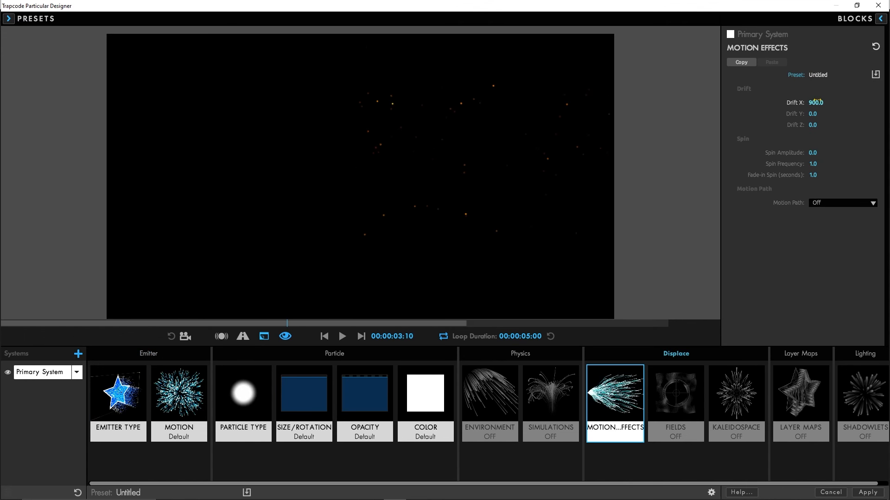
pyautogui.click(323, 336)
pyautogui.click(342, 337)
pyautogui.click(341, 338)
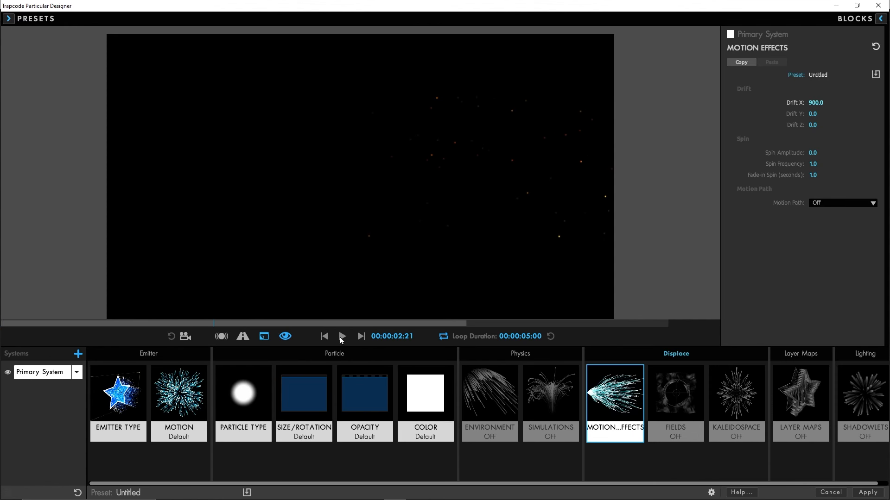
# Change the particle type to Cloudlet with a life of 5 seconds and Life Random of 50%
pyautogui.click(244, 394)
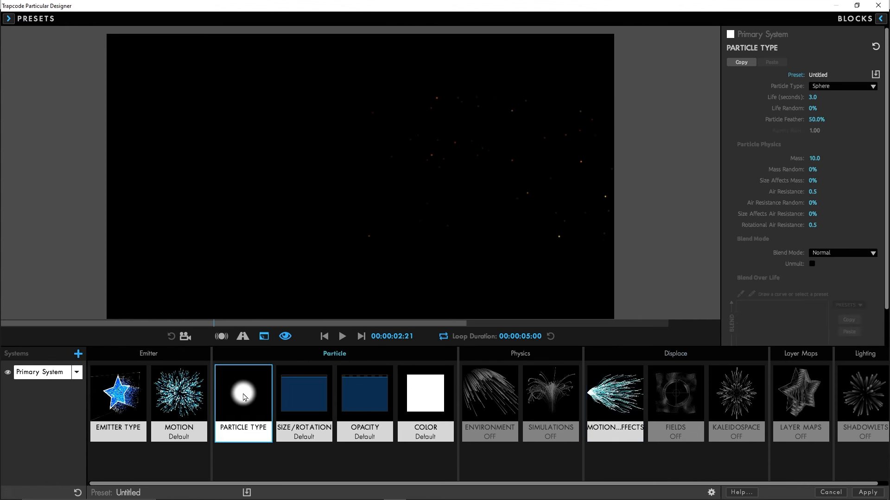
pyautogui.click(824, 88)
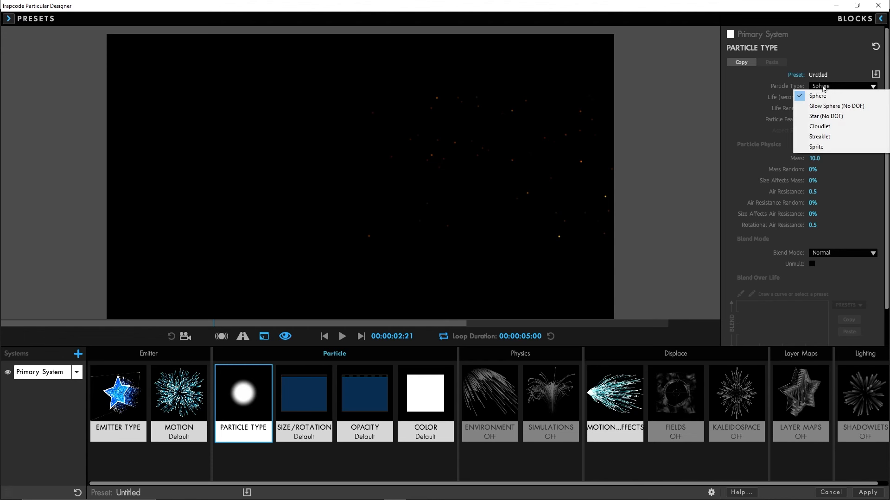
pyautogui.click(827, 123)
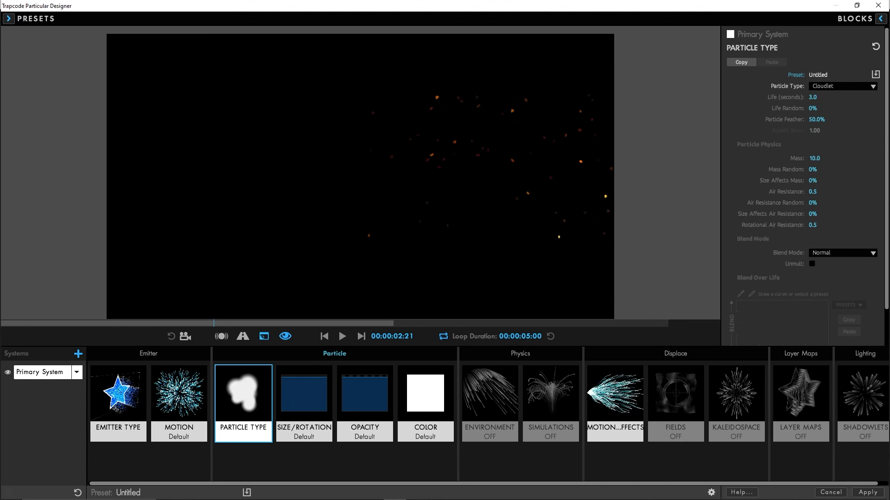
pyautogui.click(812, 98)
pyautogui.write('5')
pyautogui.press('Return')
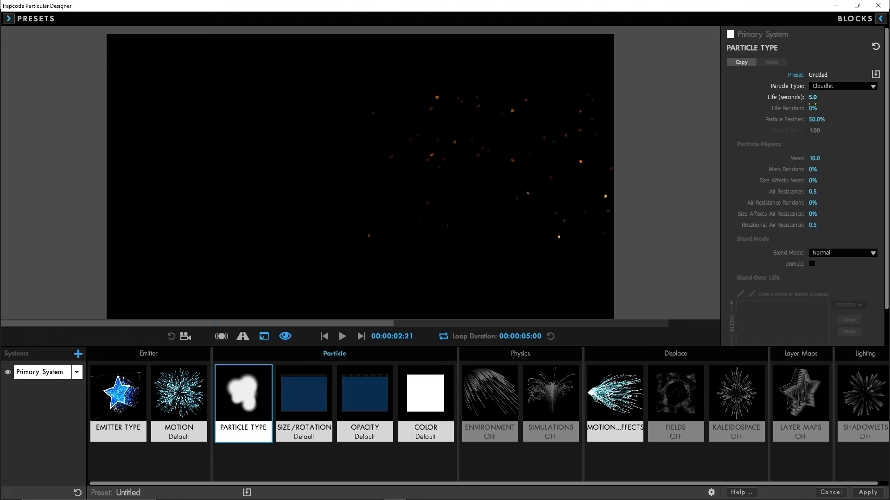
pyautogui.click(813, 107)
pyautogui.write('50')
pyautogui.press('Return')
# Set the particle size to 8 and apply the linear falling preset to Size Over Life
pyautogui.click(304, 396)
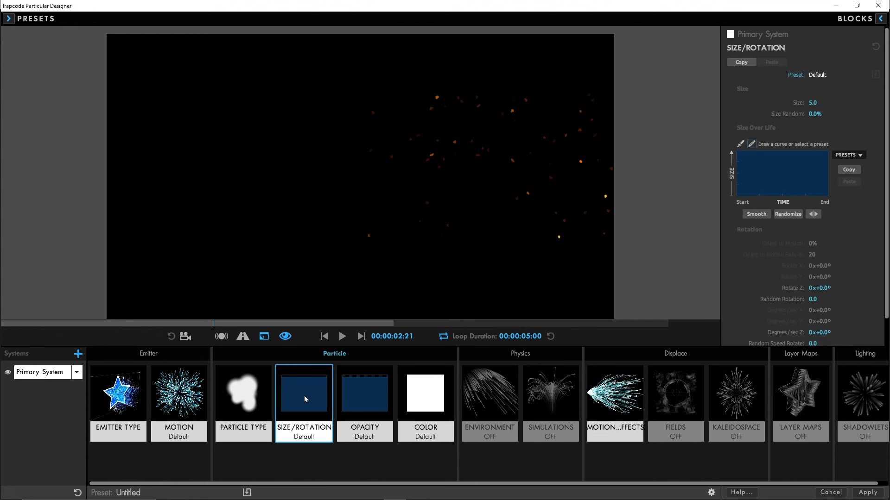
pyautogui.click(813, 103)
pyautogui.write('8')
pyautogui.press('Return')
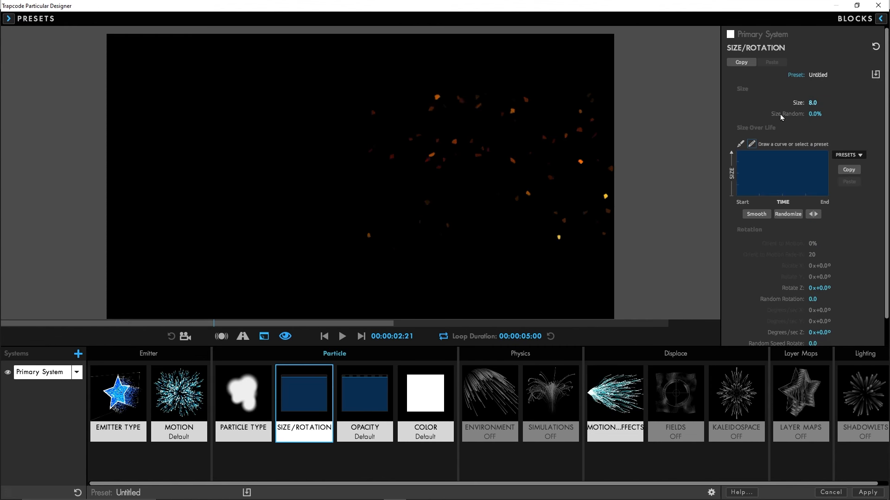
pyautogui.click(845, 156)
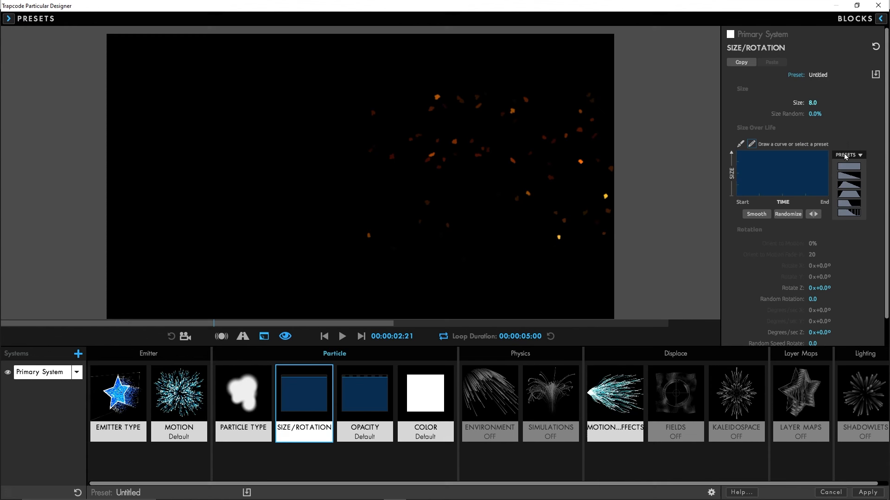
pyautogui.click(849, 178)
# Apply the linear falling preset to the particles' Opacity Over Life
pyautogui.click(361, 394)
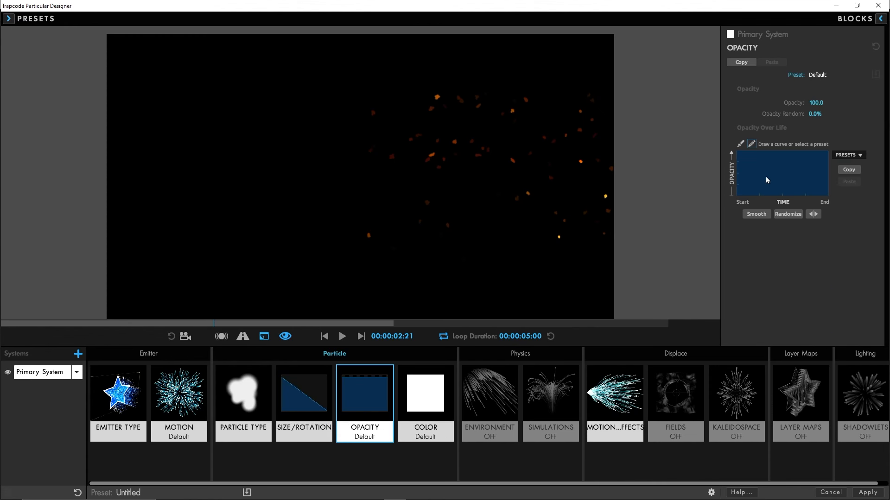
pyautogui.click(850, 156)
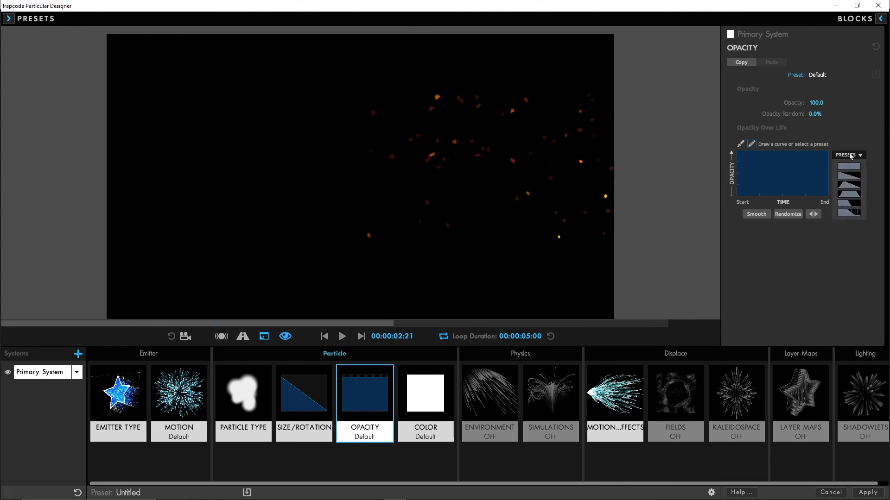
pyautogui.click(849, 177)
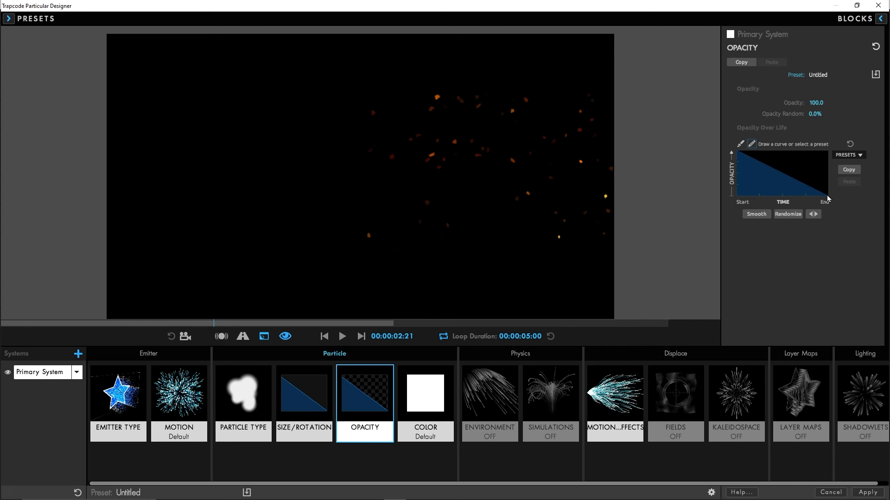
pyautogui.click(299, 419)
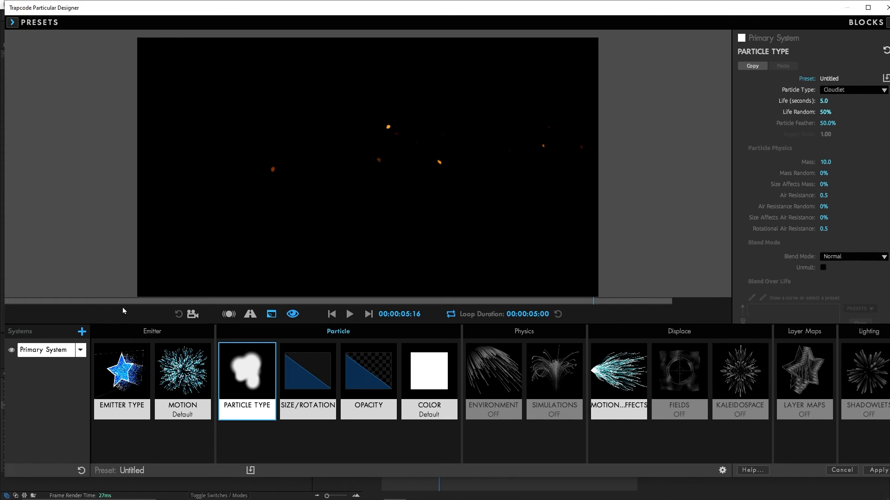
# Add a second particle system that emits from the parent system at 25 particles per second
pyautogui.click(81, 332)
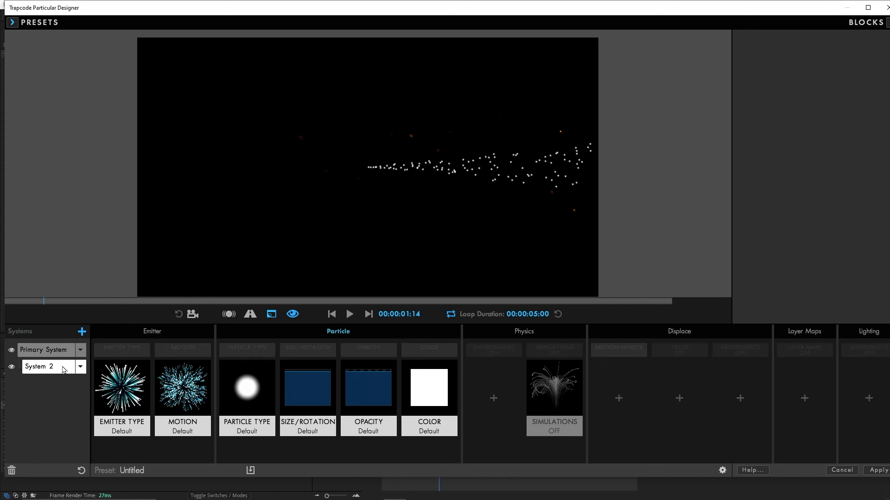
pyautogui.click(99, 367)
pyautogui.click(858, 91)
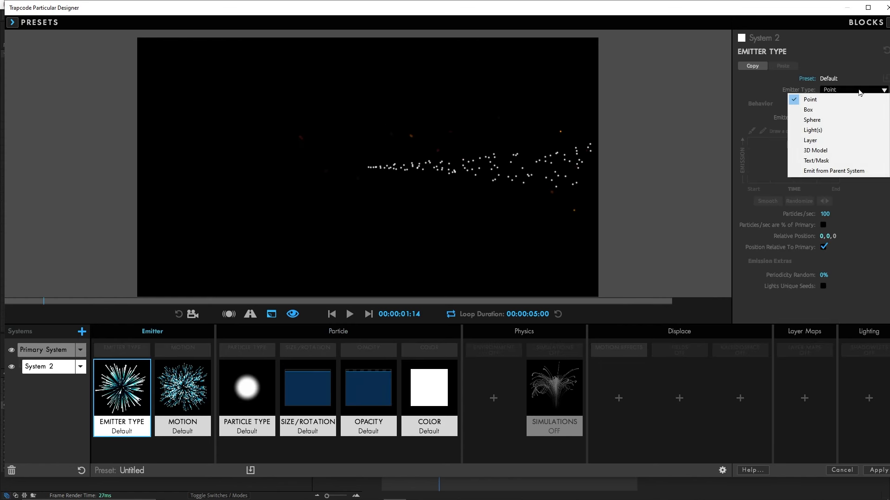
pyautogui.click(841, 172)
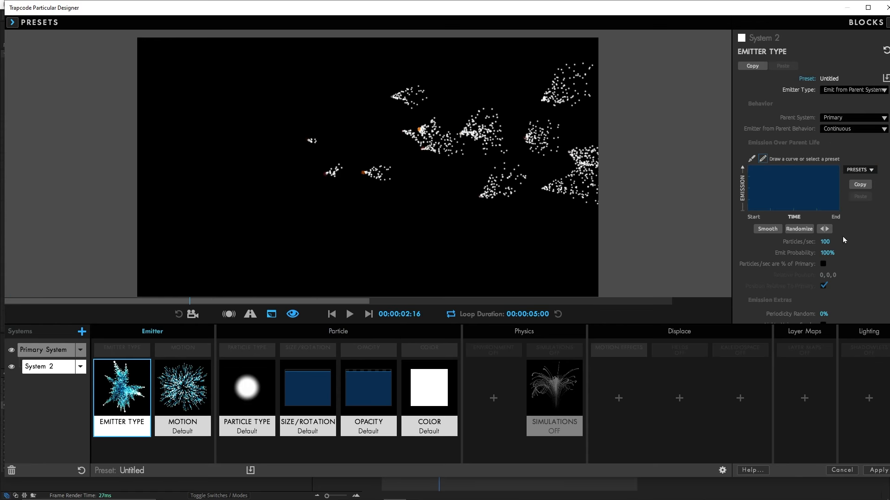
pyautogui.click(825, 241)
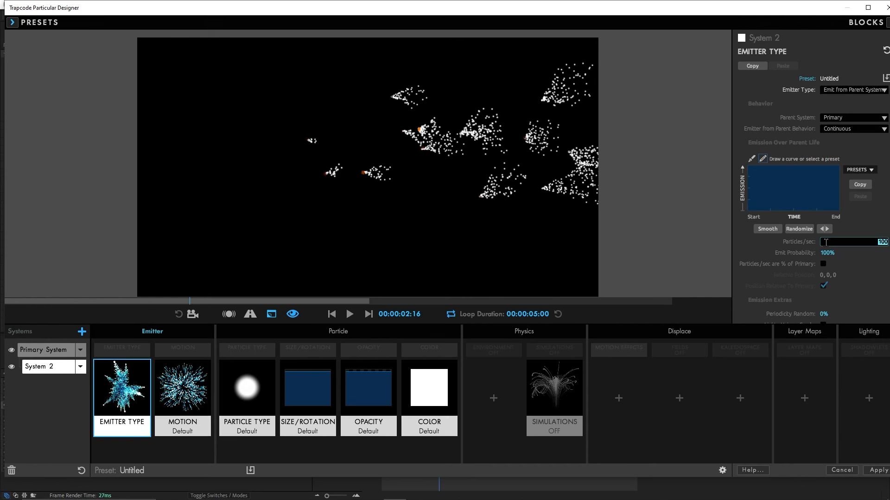
pyautogui.write('25')
pyautogui.press('Return')
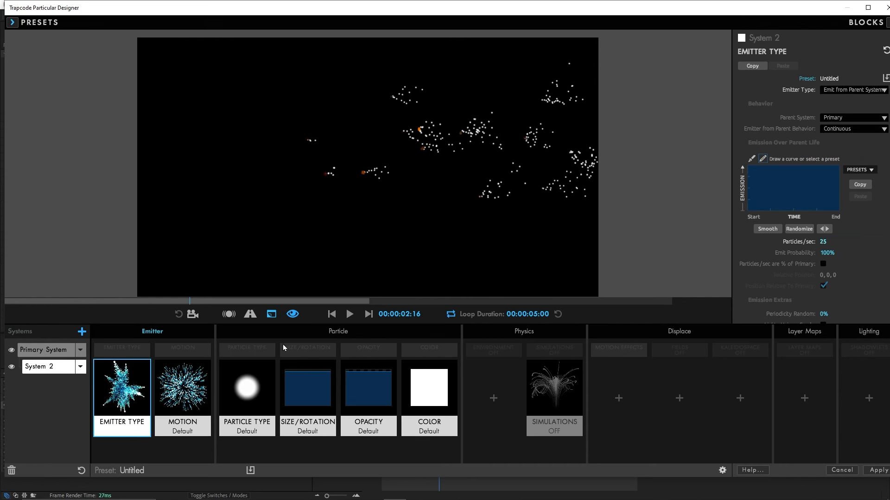
# Set System 2's particle life to 1.3 seconds with a Life Random of 50%
pyautogui.click(252, 393)
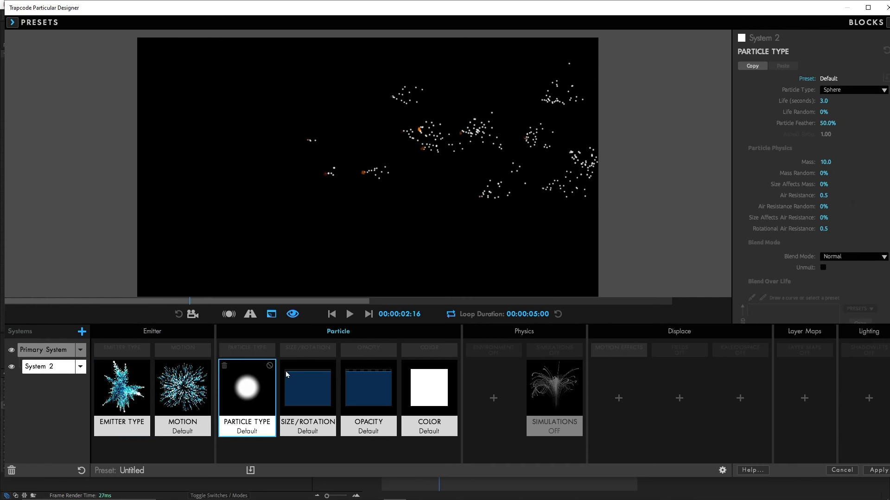
pyautogui.click(822, 101)
pyautogui.write('1')
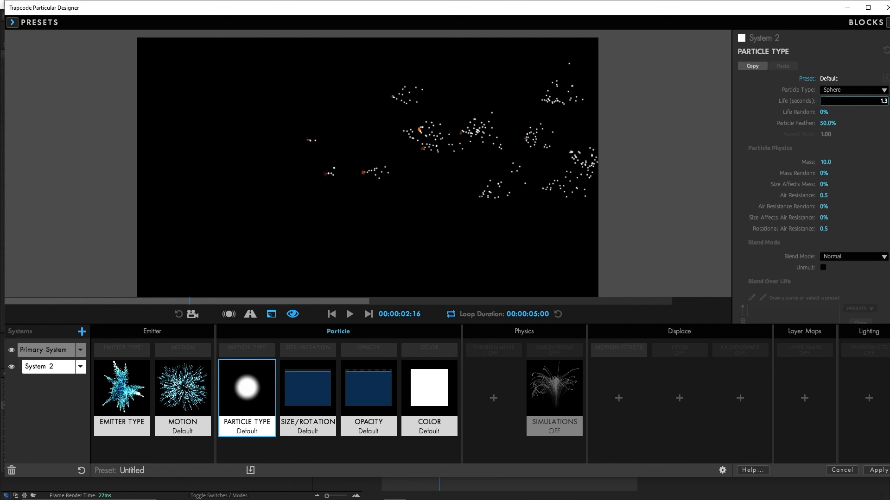
pyautogui.write('.3')
pyautogui.press('Return')
pyautogui.click(821, 112)
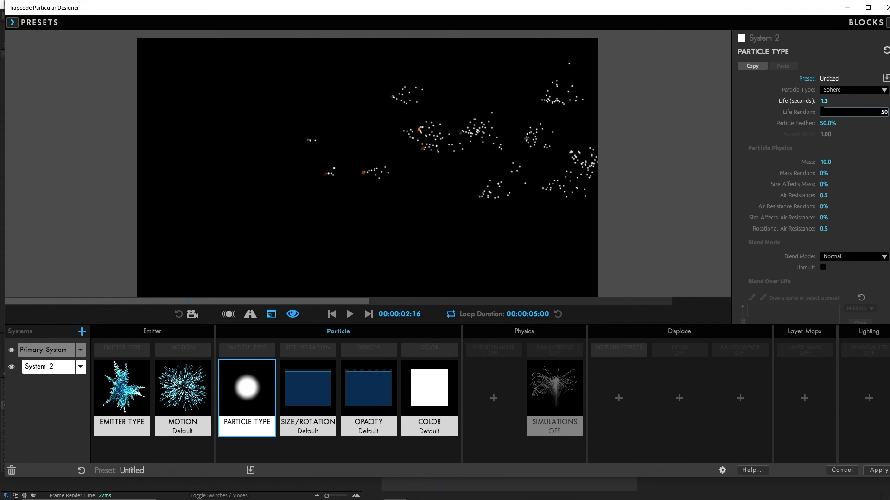
pyautogui.write('50')
pyautogui.press('Return')
# Set System 2's particle size to 3 with a Size Random of 20%
pyautogui.click(299, 398)
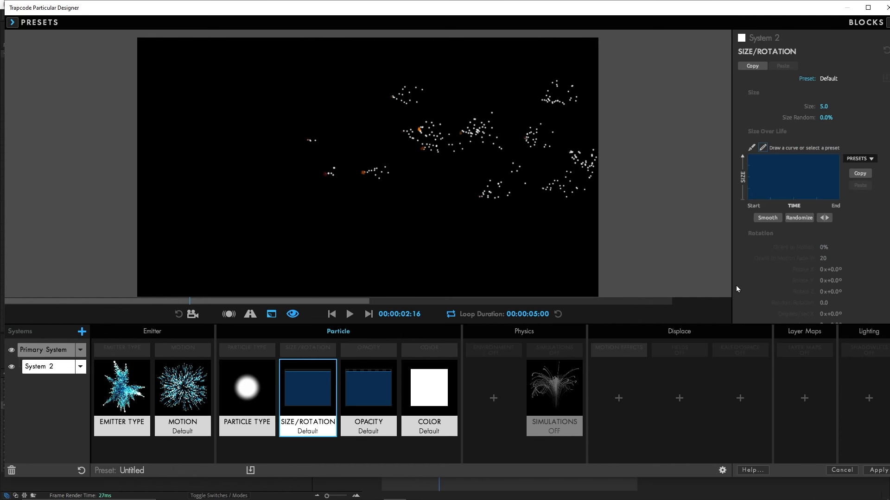
pyautogui.click(824, 107)
pyautogui.write('3')
pyautogui.press('Return')
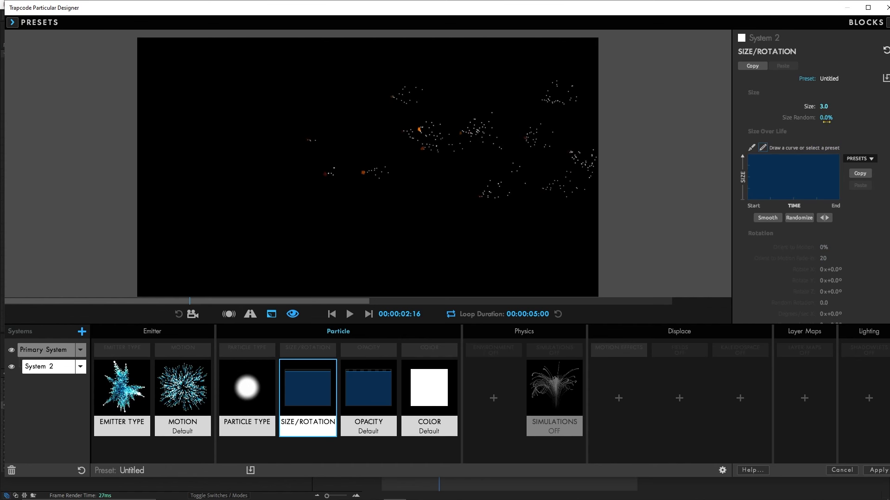
pyautogui.click(824, 118)
pyautogui.write('20')
pyautogui.press('Return')
# Change System 2's particle type to Cloudlet
pyautogui.click(223, 378)
pyautogui.click(846, 93)
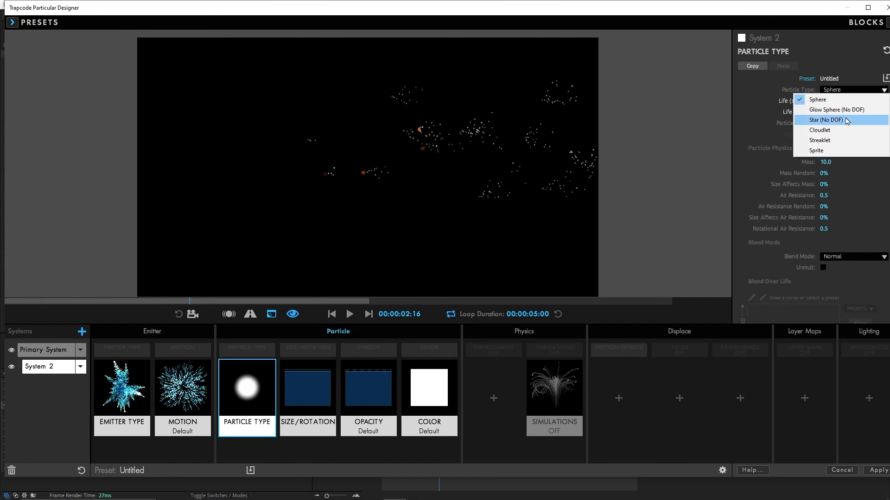
pyautogui.click(845, 132)
# Apply the linear falling preset to System 2's Size Over Life and Opacity Over Life
pyautogui.click(307, 387)
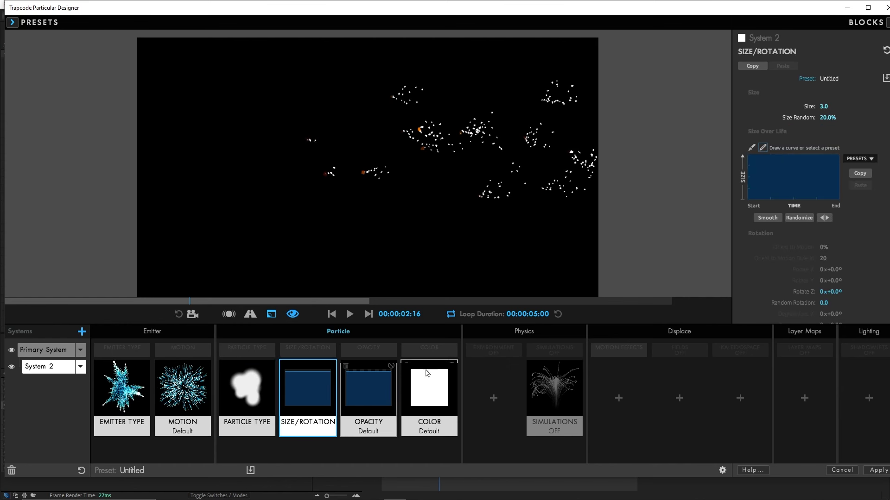
pyautogui.click(369, 387)
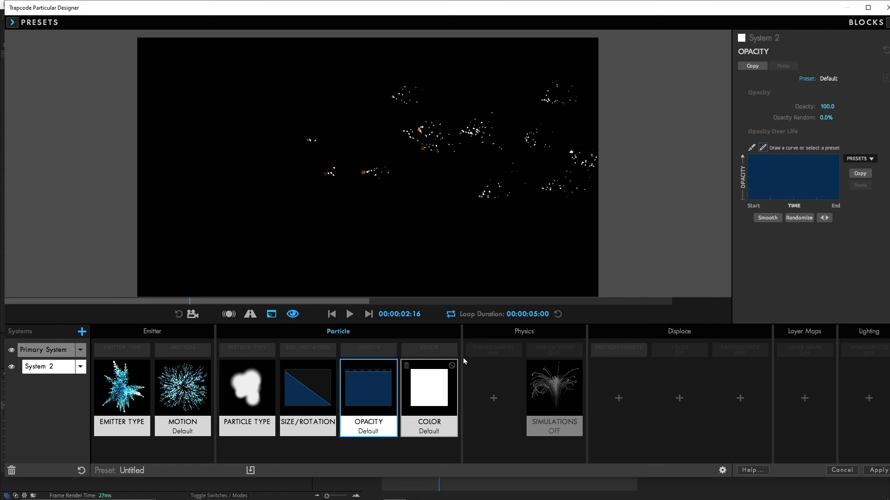
pyautogui.click(859, 159)
pyautogui.click(861, 181)
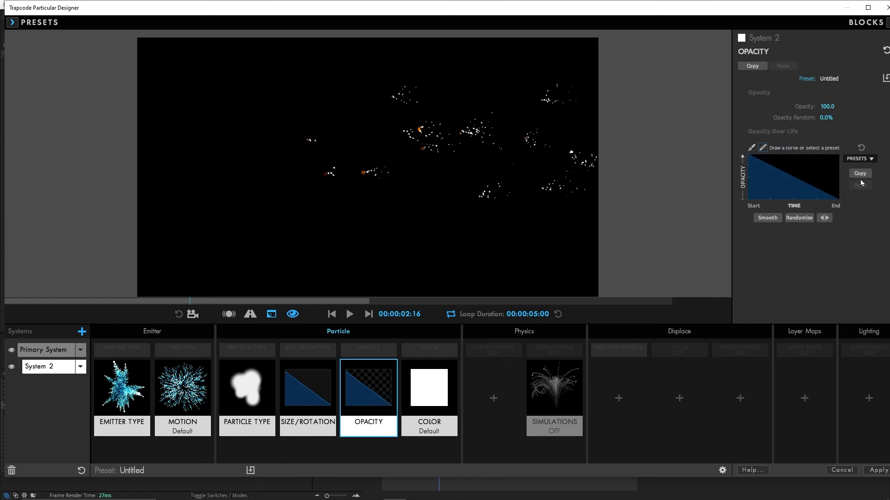
pyautogui.click(349, 314)
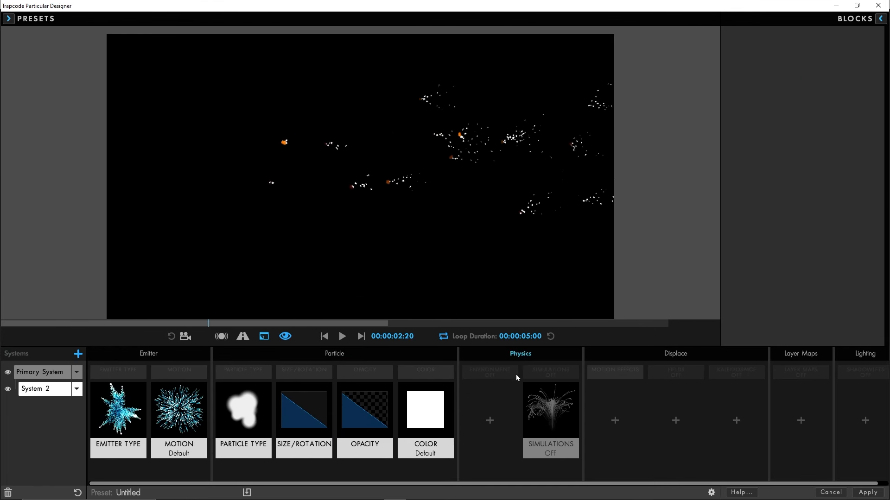
# Add the default Environment physics block to System 2, set its Wind X to -1500, and preview the particle motion
pyautogui.click(489, 420)
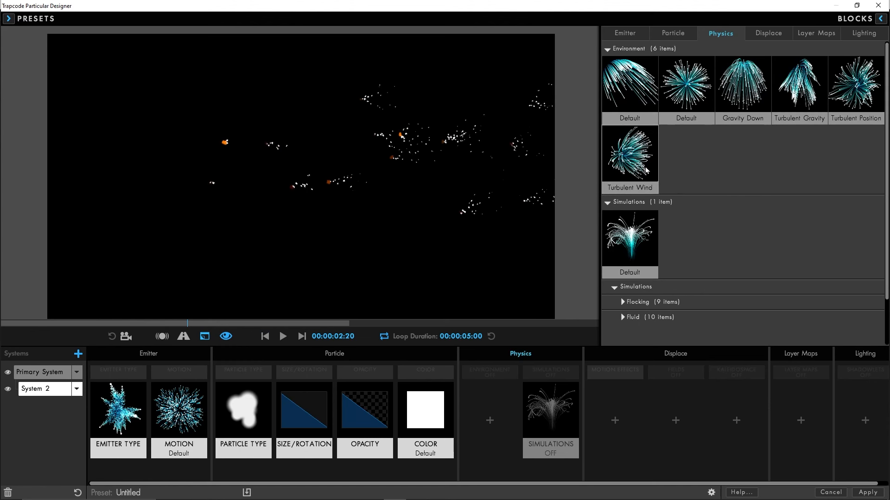
pyautogui.click(633, 92)
pyautogui.click(491, 403)
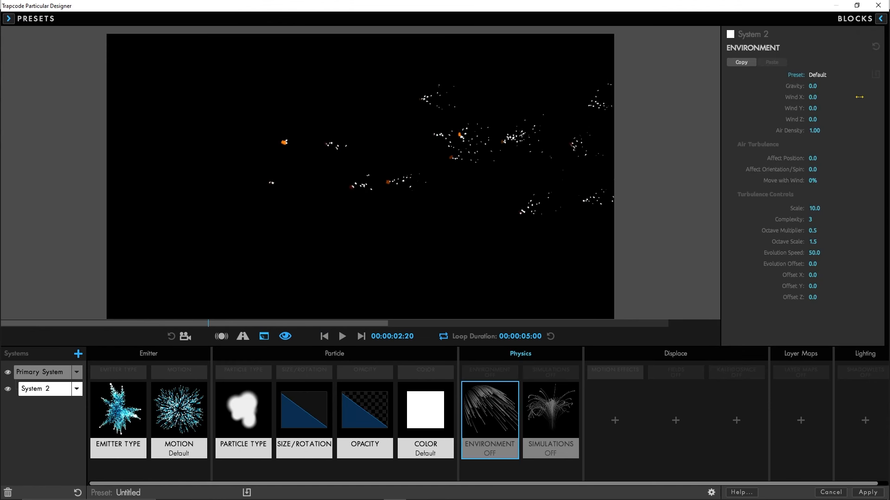
pyautogui.moveTo(813, 97); pyautogui.dragTo(758, 97)
pyautogui.click(813, 97)
pyautogui.press('BackSpace')
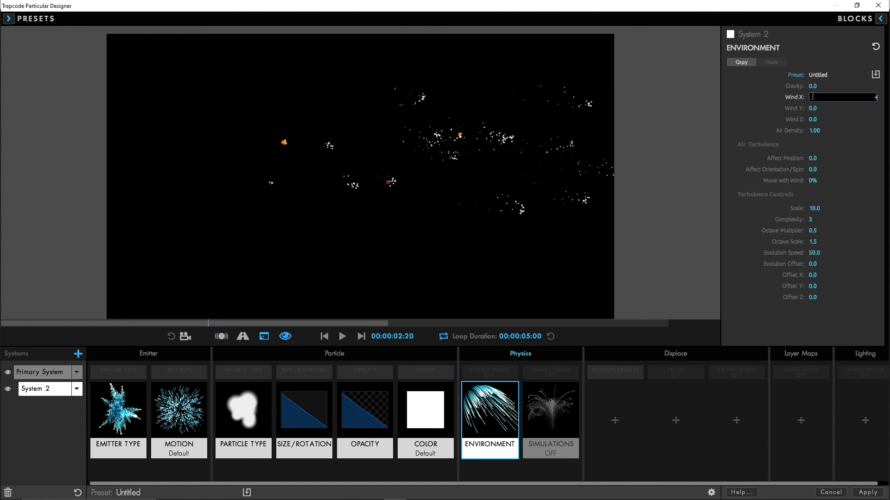
pyautogui.write('-1500')
pyautogui.press('Return')
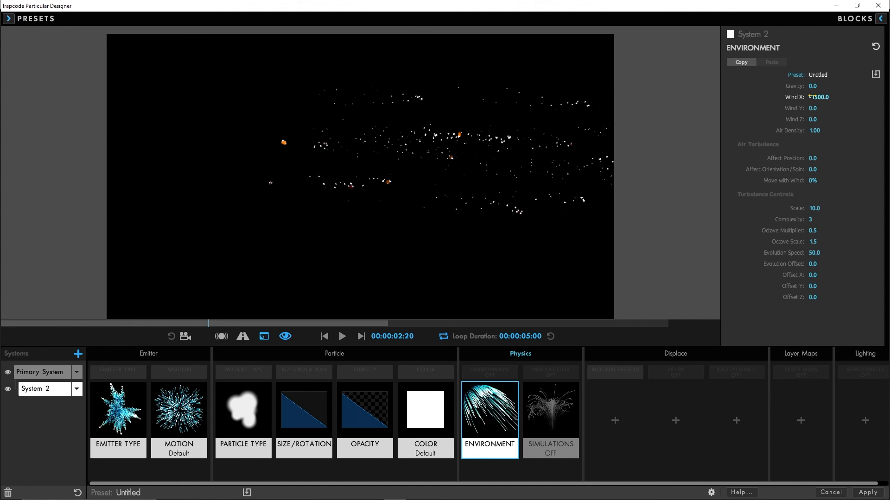
pyautogui.click(342, 337)
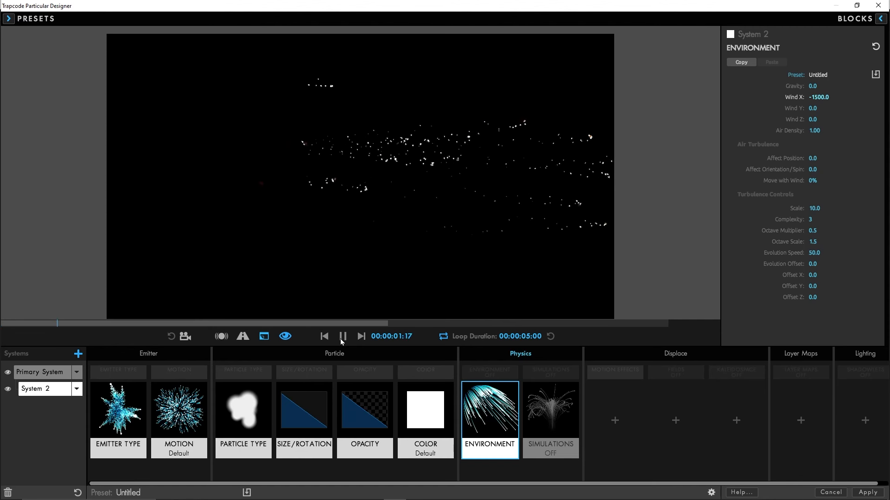
pyautogui.click(342, 337)
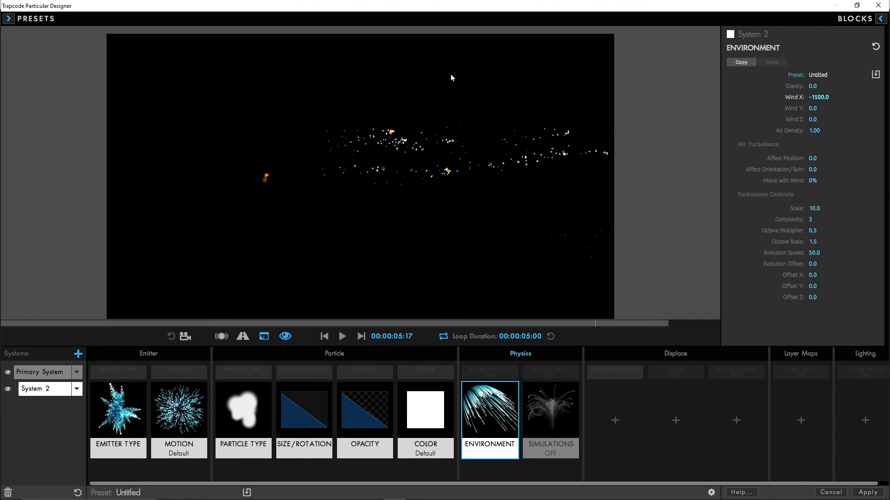
# Set the Primary System's emission rate to 1000 particles per second
pyautogui.click(40, 372)
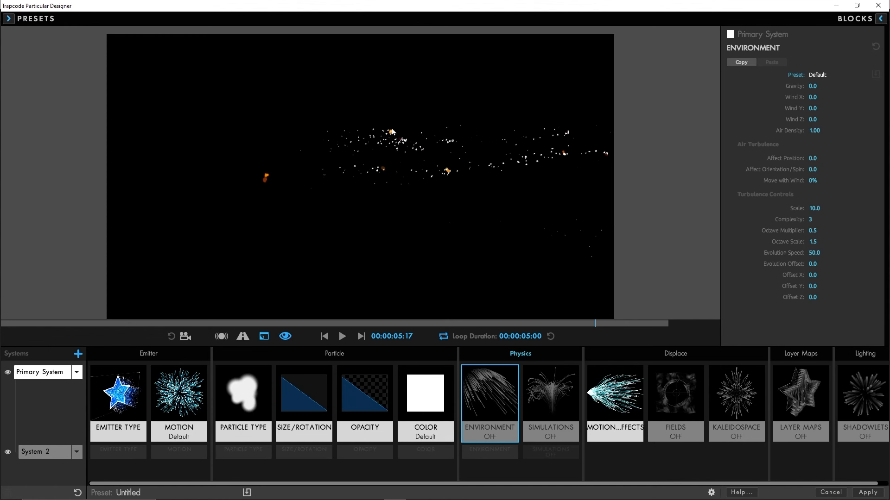
pyautogui.click(121, 400)
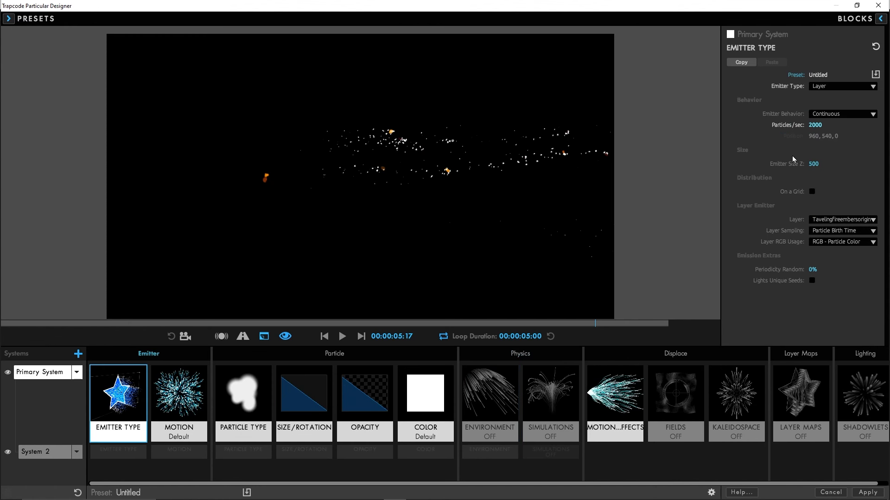
pyautogui.click(815, 125)
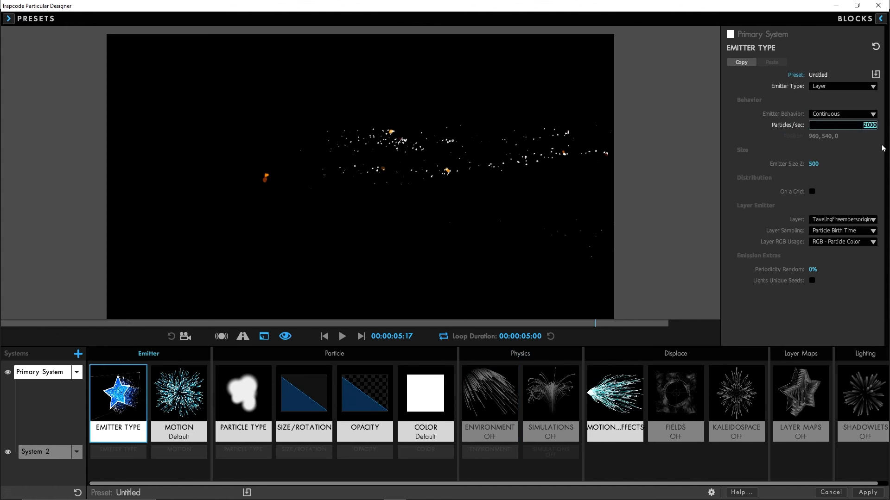
pyautogui.write('1000')
pyautogui.press('Return')
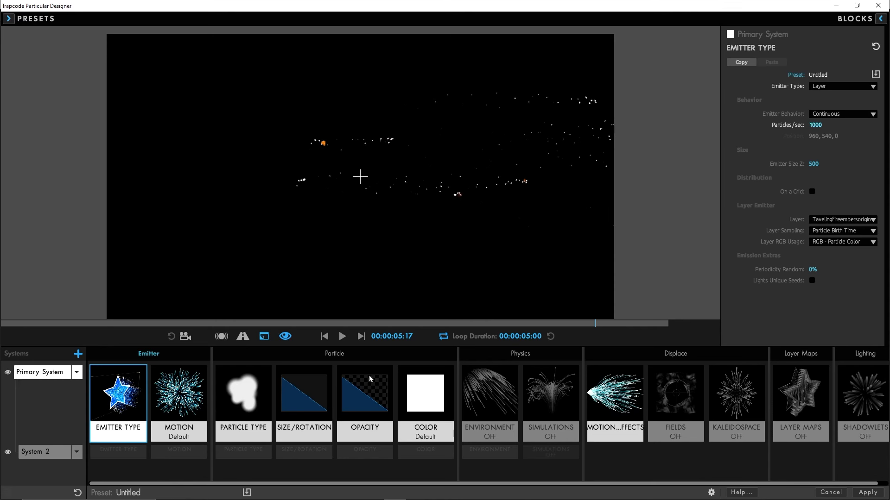
# Set the Primary System's particle size to 12 and apply the Designer changes to the Traveling embers layer
pyautogui.click(254, 409)
pyautogui.click(304, 399)
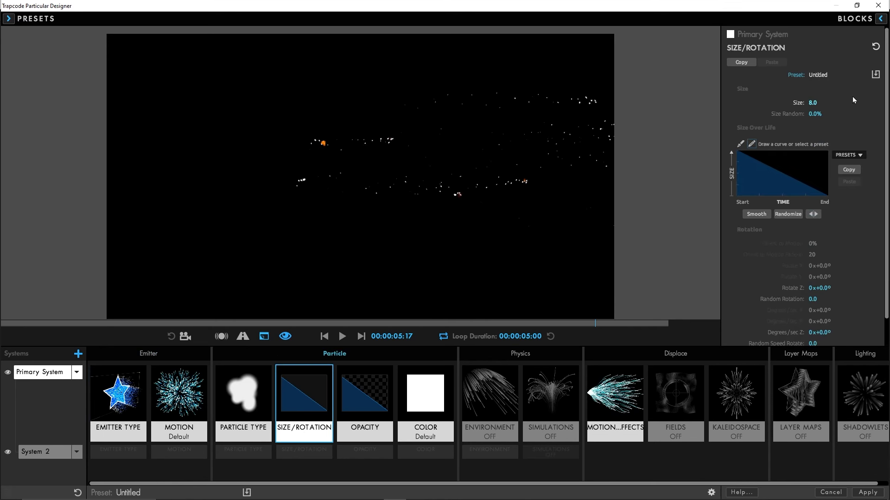
pyautogui.click(813, 103)
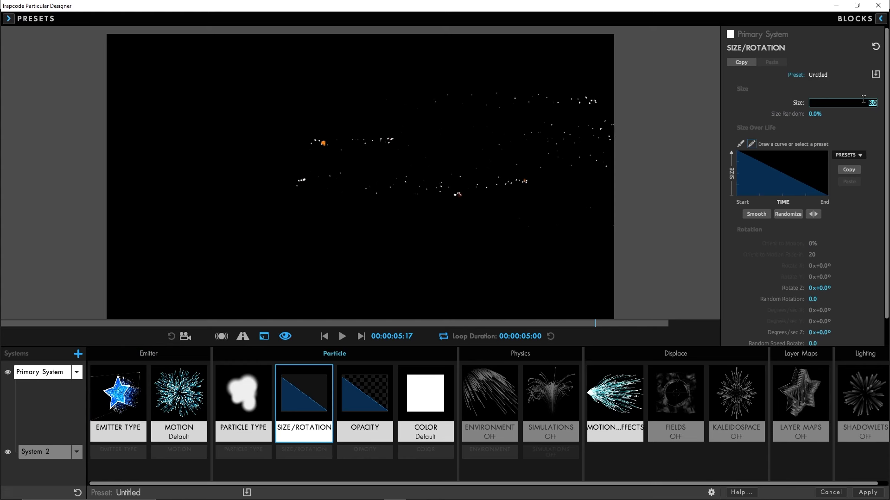
pyautogui.write('12')
pyautogui.press('Return')
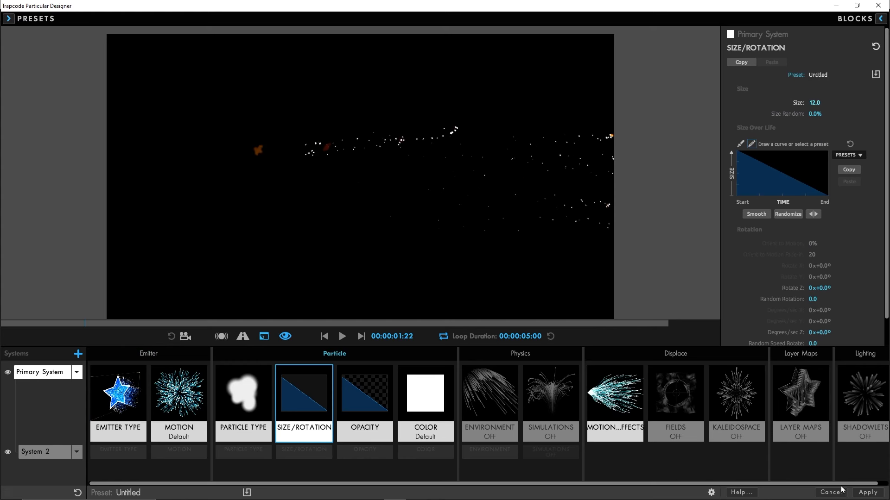
pyautogui.click(867, 492)
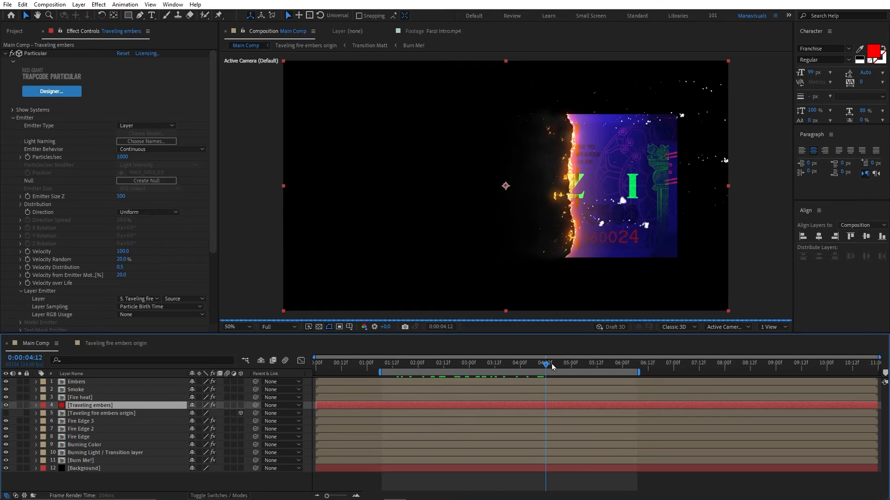
# Copy Fractal Noise 2, Tritone and Glow from the Embers layer onto the Traveling embers layer and scrub the timeline to preview
pyautogui.click(85, 382)
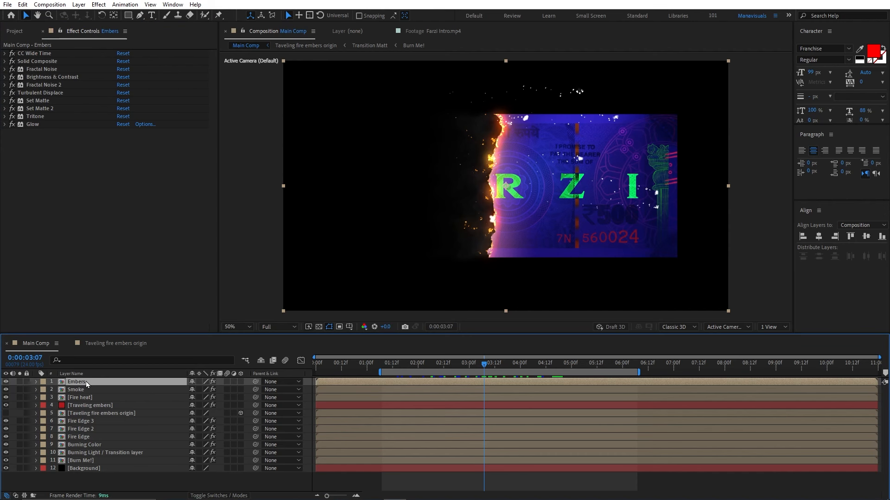
pyautogui.click(40, 85)
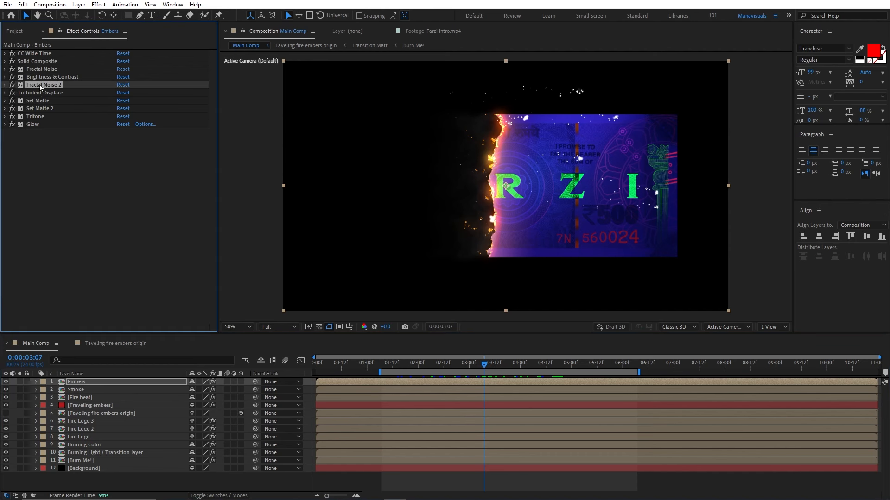
pyautogui.keyDown('ctrl'); pyautogui.click(35, 116); pyautogui.keyUp('ctrl')
pyautogui.keyDown('ctrl'); pyautogui.click(35, 124); pyautogui.keyUp('ctrl')
pyautogui.hotkey('ctrl', 'c')
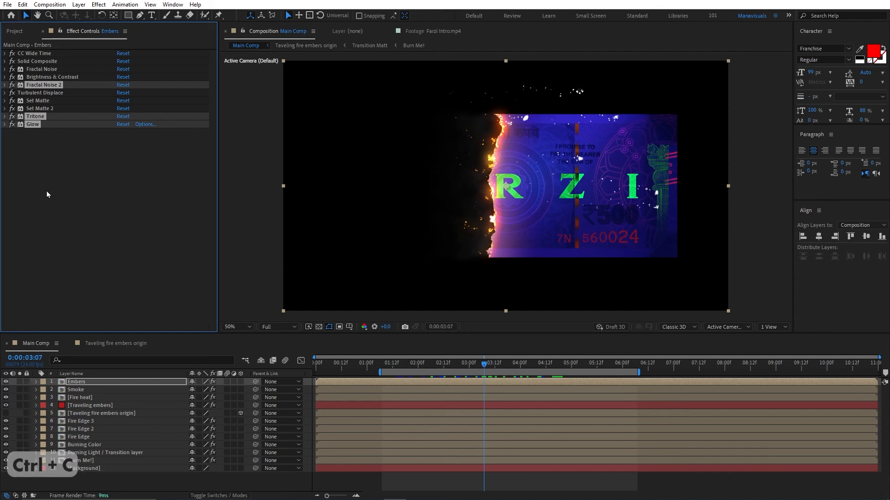
pyautogui.click(81, 390)
pyautogui.click(90, 405)
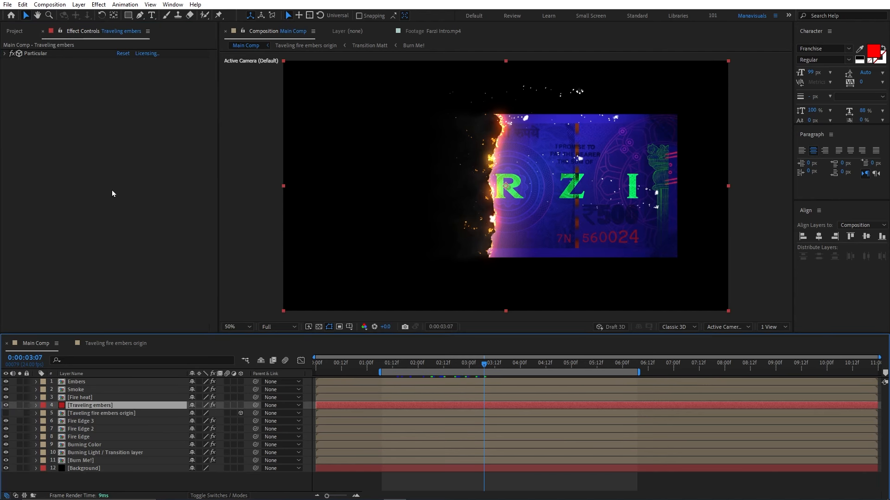
pyautogui.hotkey('ctrl', 'v')
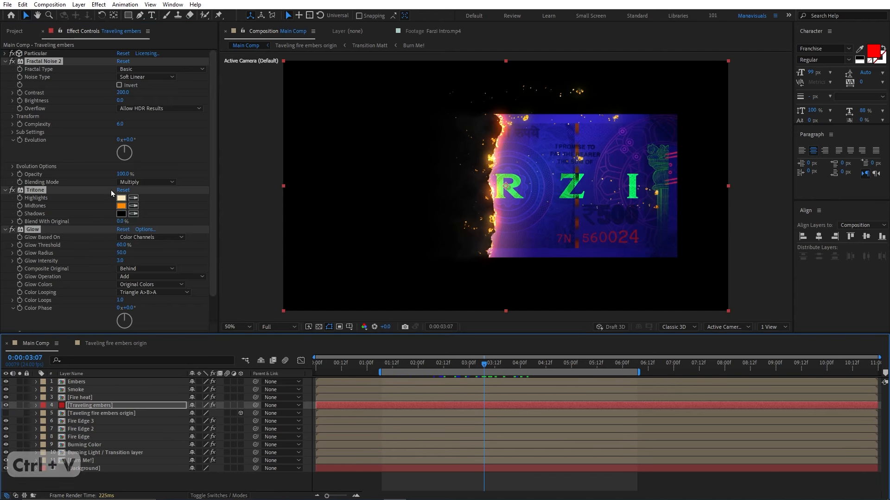
pyautogui.click(450, 364)
pyautogui.moveTo(436, 366)
pyautogui.mouseDown()
pyautogui.moveTo(407, 366)
pyautogui.moveTo(556, 366)
pyautogui.mouseUp()
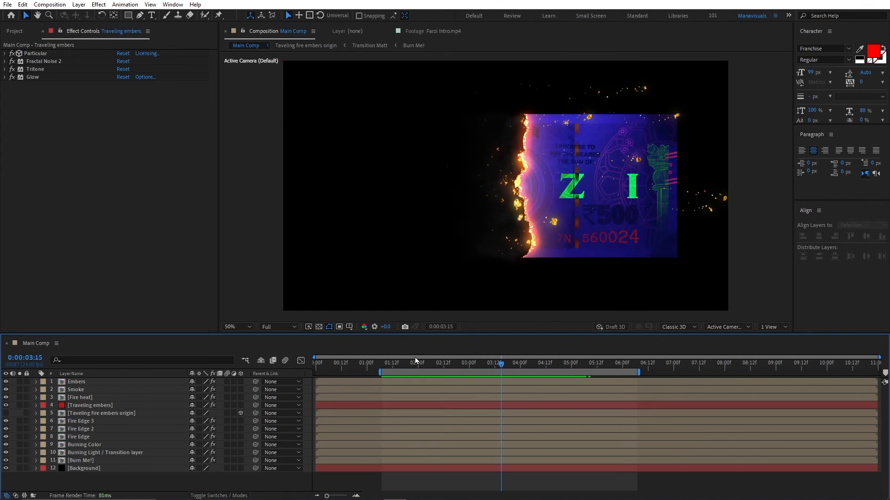
# Create an adjustment layer above all layers in Main Comp and apply Gaussian Blur with Blurriness 200
pyautogui.click(86, 5)
pyautogui.moveTo(120, 15)
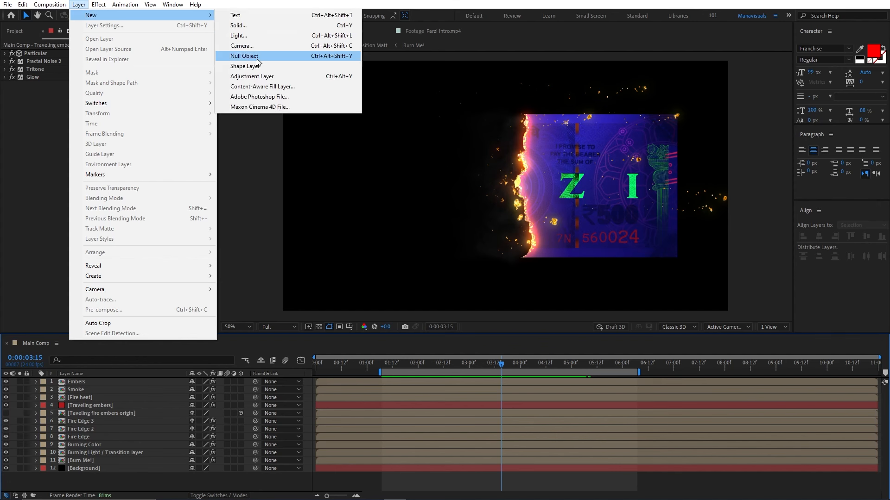
pyautogui.click(262, 76)
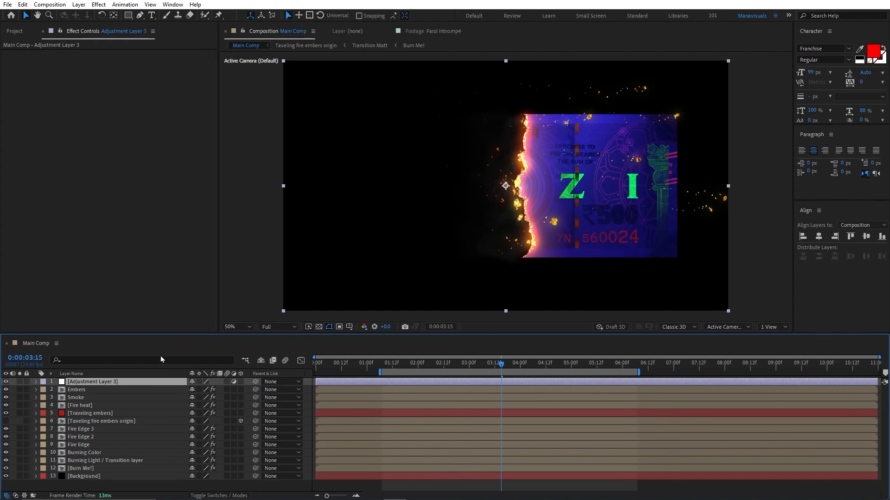
pyautogui.click(99, 4)
pyautogui.moveTo(139, 88)
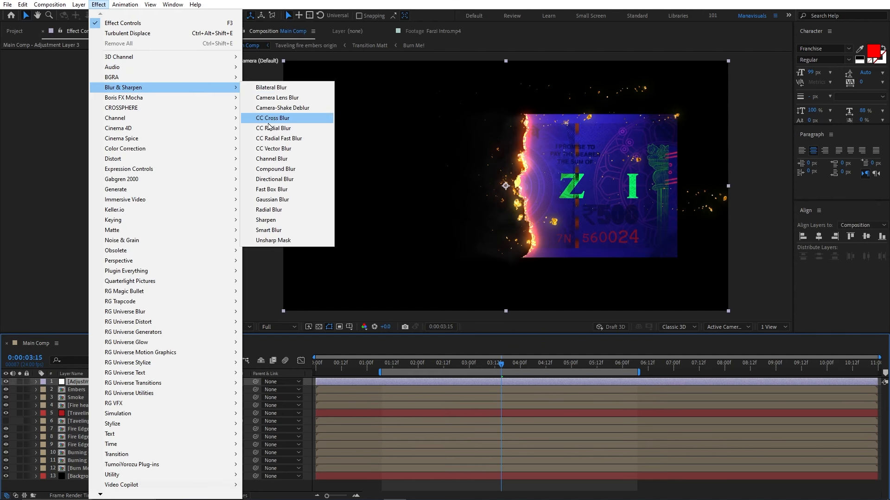
pyautogui.click(273, 200)
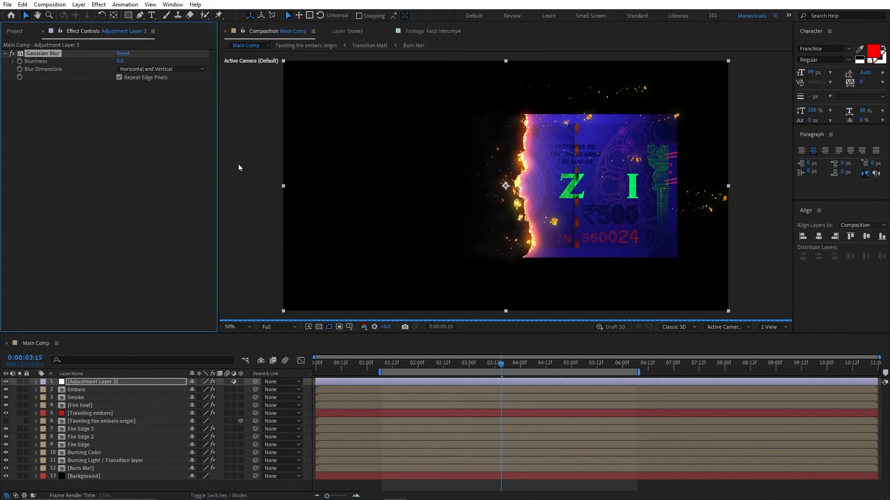
pyautogui.moveTo(130, 61); pyautogui.dragTo(177, 60)
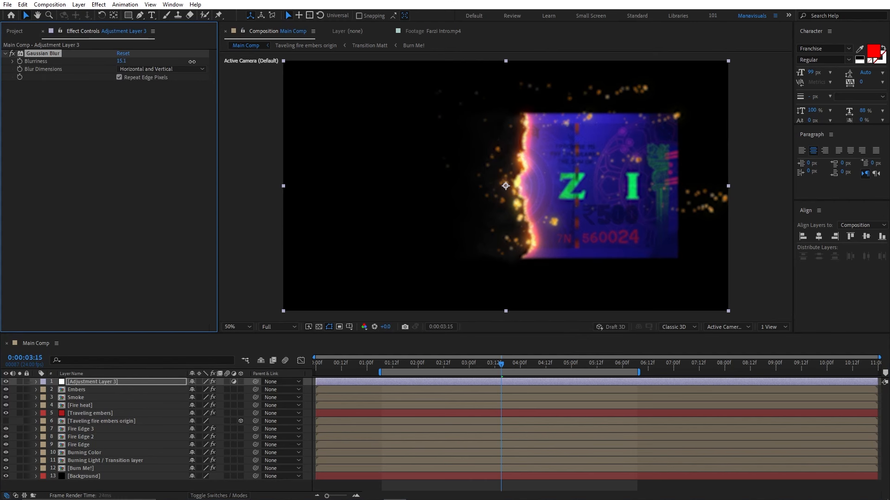
pyautogui.click(121, 60)
pyautogui.press('Return')
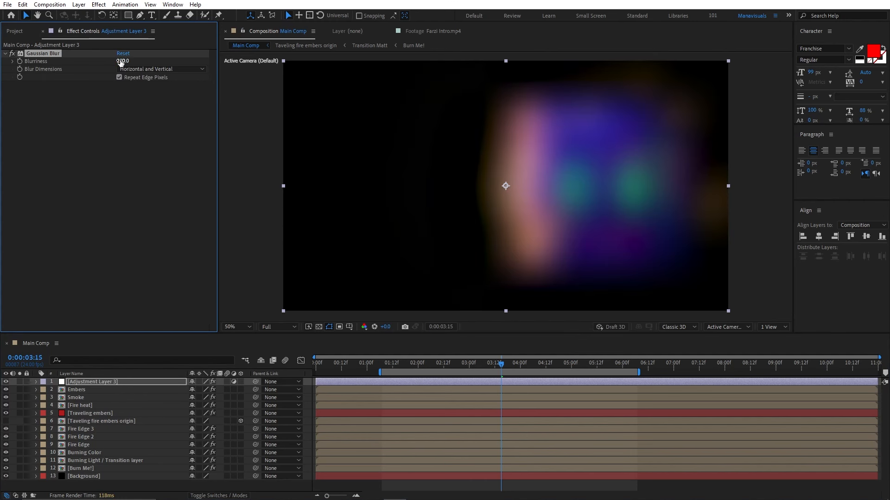
# Set the blurred adjustment layer's blending mode to Screen and its opacity to 15%
pyautogui.click(151, 383)
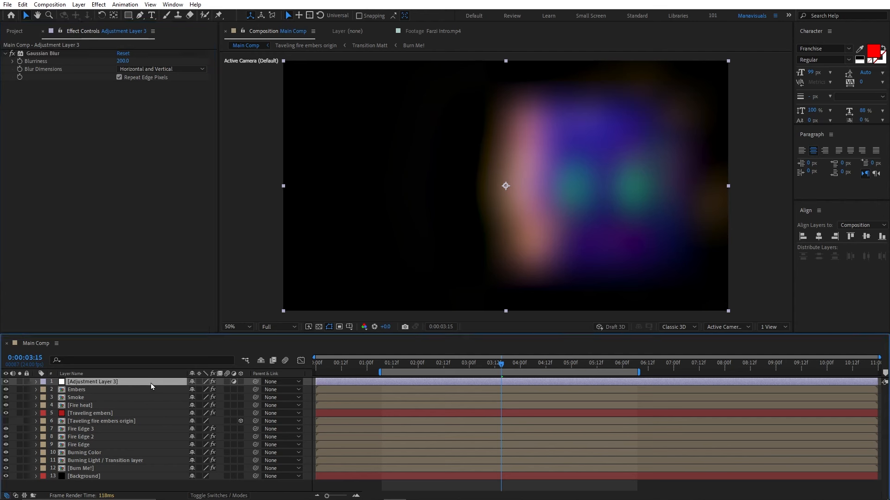
pyautogui.click(199, 497)
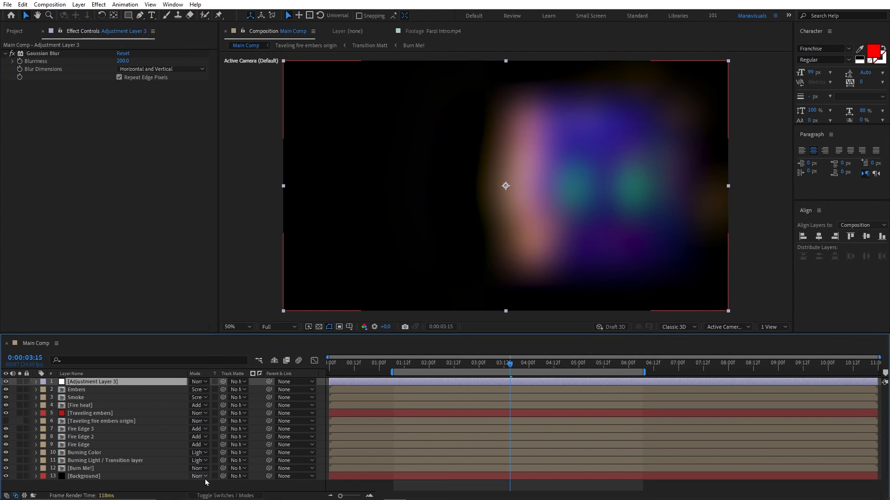
pyautogui.click(200, 382)
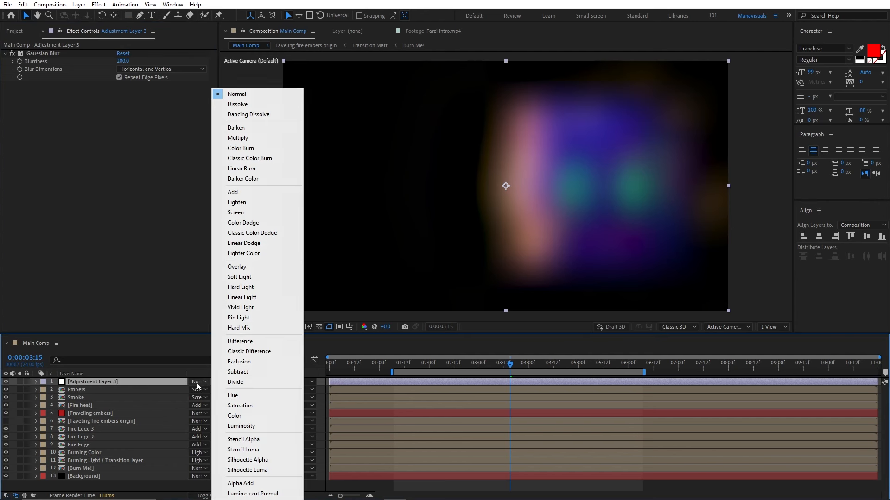
pyautogui.click(262, 212)
pyautogui.press('t')
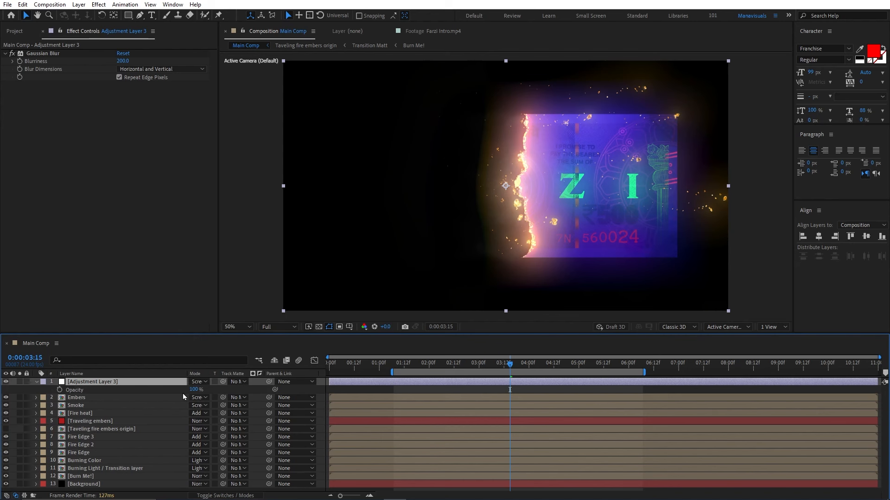
pyautogui.press('Return')
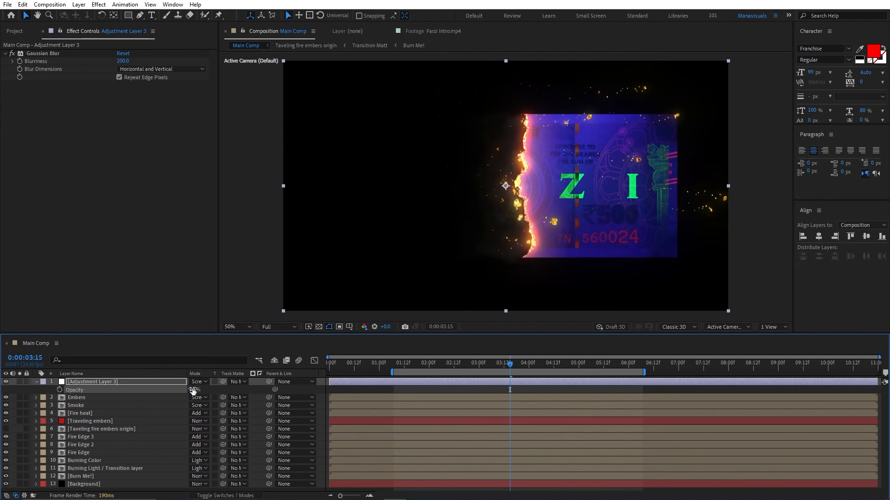
# Toggle the blurred adjustment layer's visibility to compare the image with and without its glow, and collapse its opacity property
pyautogui.click(6, 382)
pyautogui.click(6, 383)
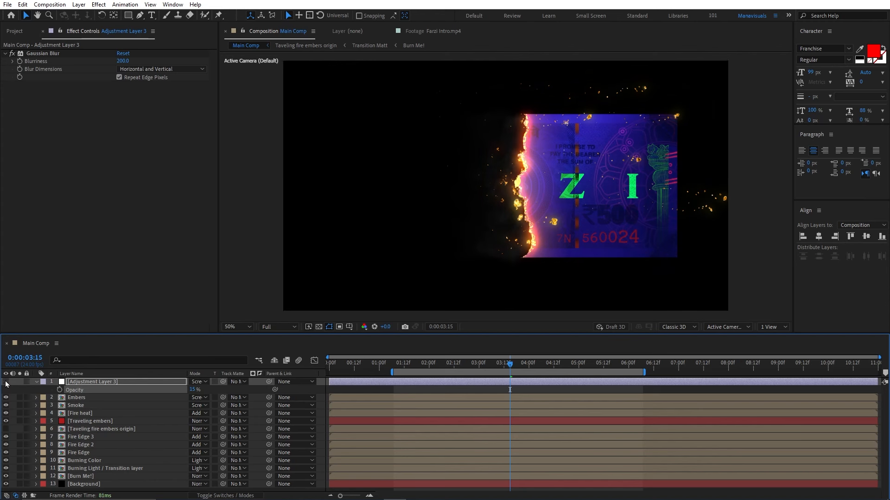
pyautogui.click(6, 383)
pyautogui.click(6, 382)
pyautogui.click(6, 382)
pyautogui.press('t')
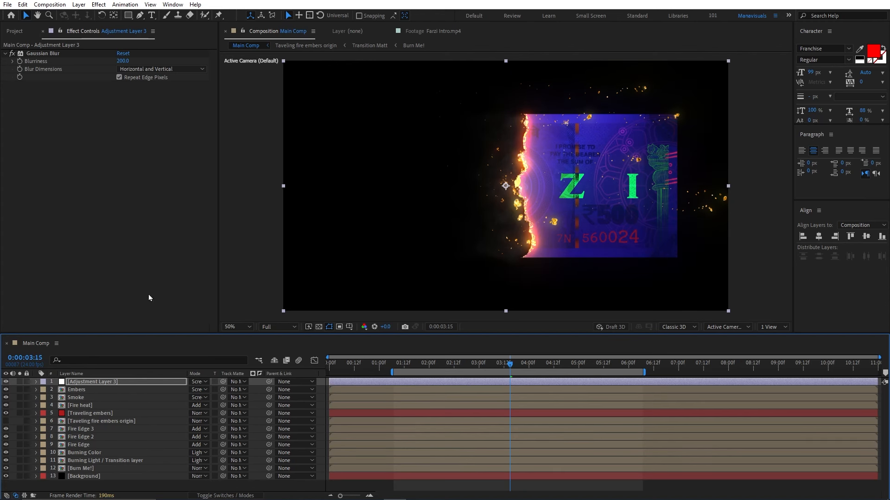
# Create another adjustment layer above the rest and apply the Transform effect to it
pyautogui.click(79, 5)
pyautogui.moveTo(115, 16)
pyautogui.click(251, 76)
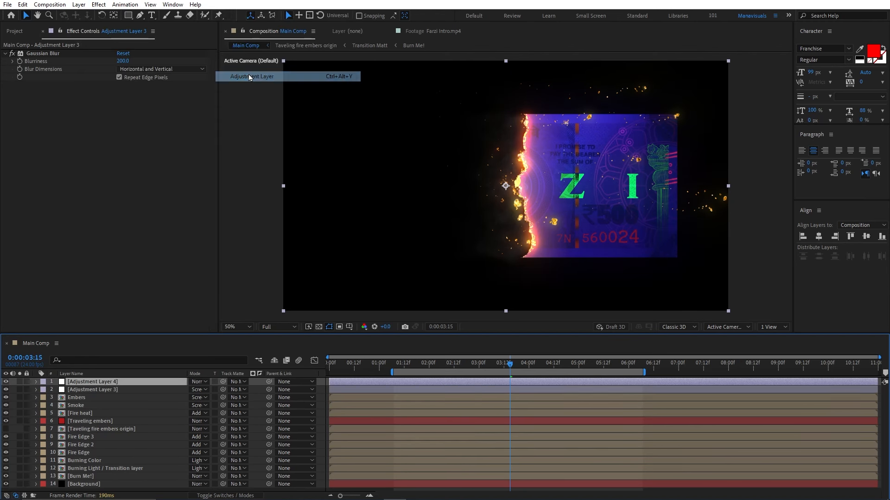
pyautogui.click(95, 5)
pyautogui.moveTo(217, 159)
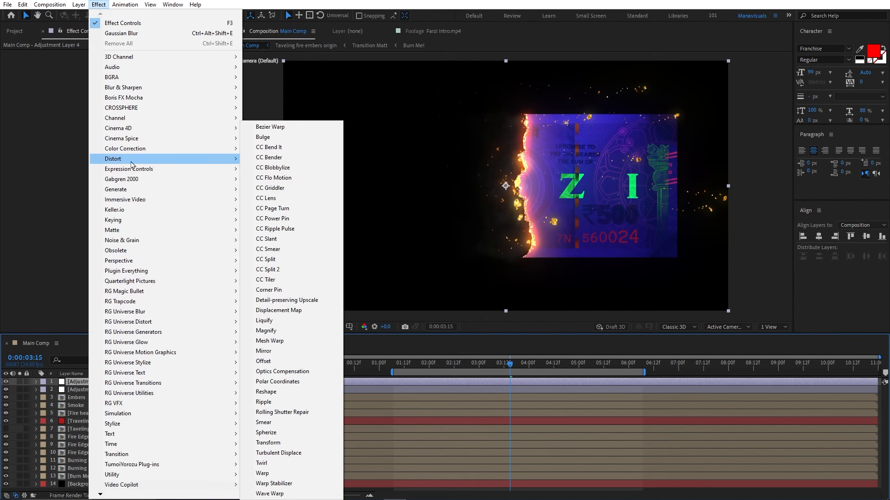
pyautogui.click(271, 443)
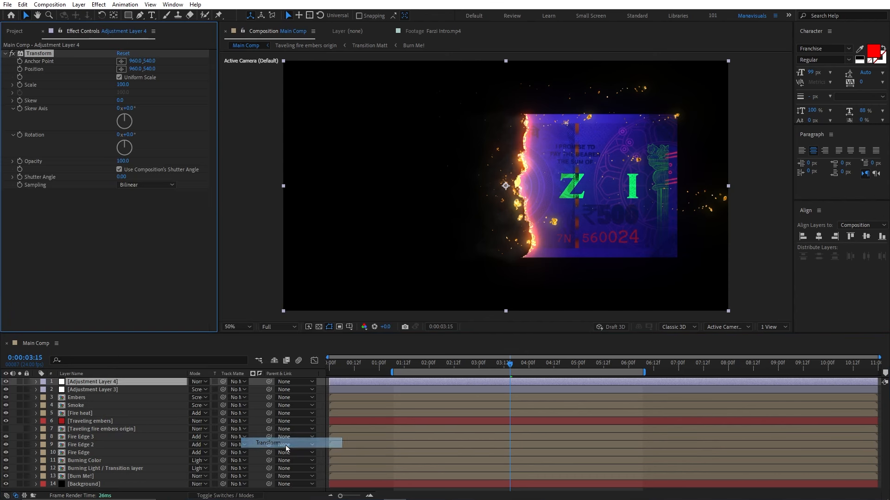
# Keyframe the Transform effect's Scale from 120 at the composition start to 100 at 0:00:08:00, and preview from the start
pyautogui.click(321, 363)
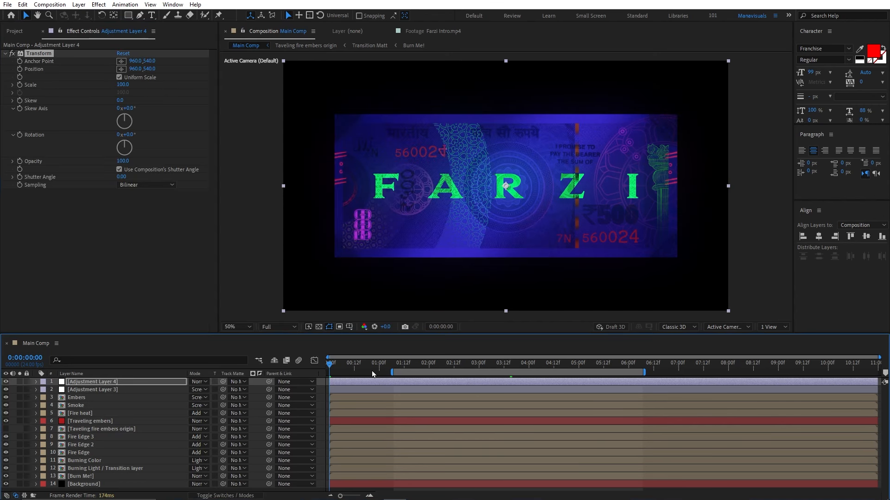
pyautogui.click(124, 85)
pyautogui.write('12')
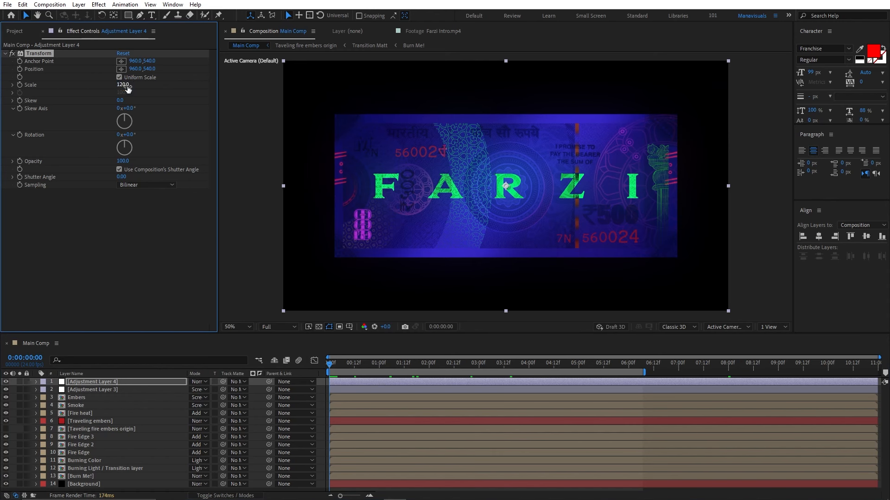
pyautogui.write('0.0')
pyautogui.press('Return')
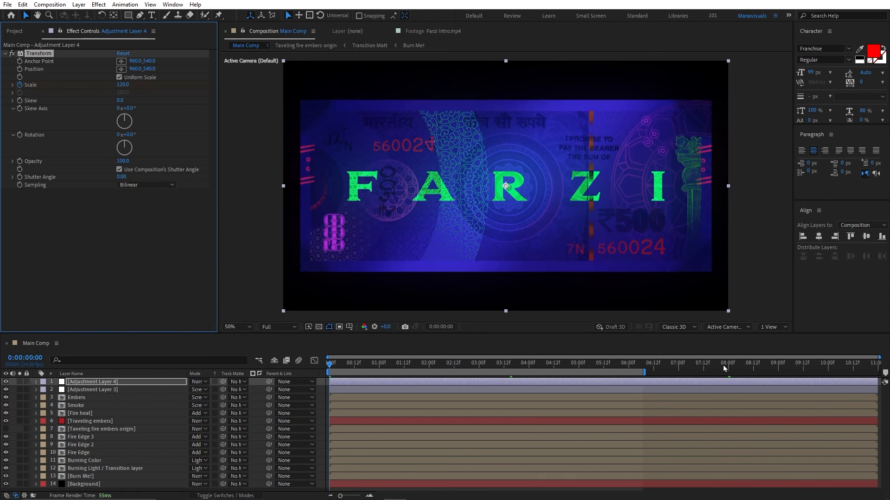
pyautogui.click(726, 368)
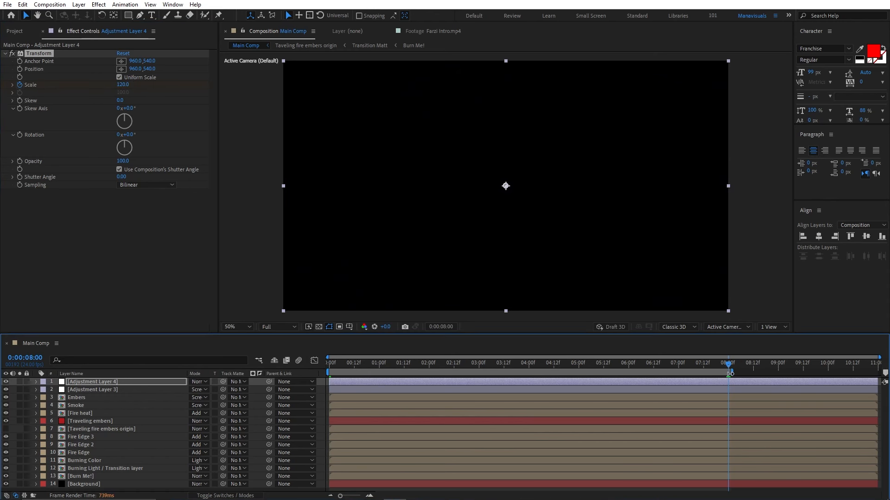
pyautogui.click(124, 85)
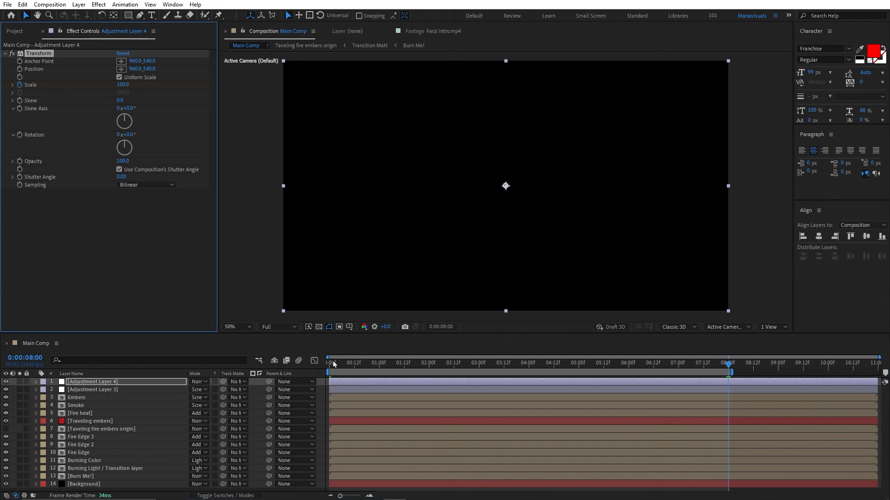
pyautogui.moveTo(333, 365)
pyautogui.mouseDown()
pyautogui.moveTo(440, 377)
pyautogui.moveTo(483, 367)
pyautogui.moveTo(318, 373)
pyautogui.mouseUp()
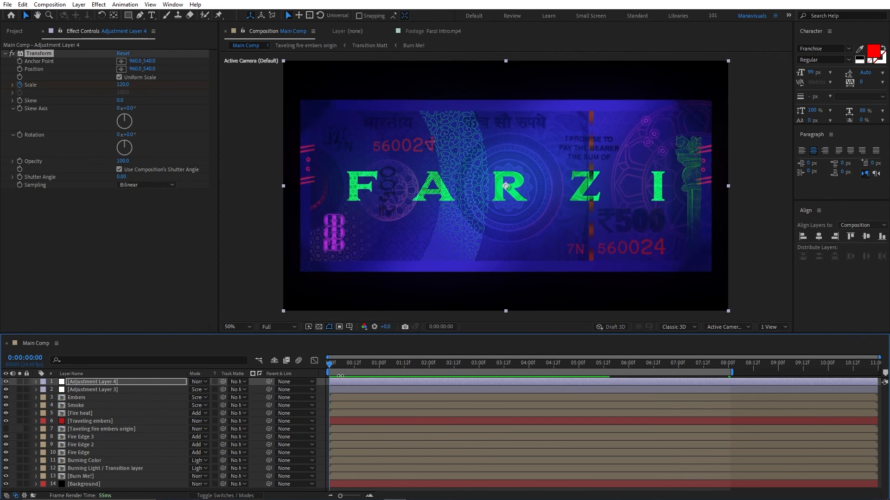
# Create a black 1920 x 1080 solid on top of Main Comp and trim it to end at about 0:00:01:12
pyautogui.click(79, 5)
pyautogui.moveTo(107, 16)
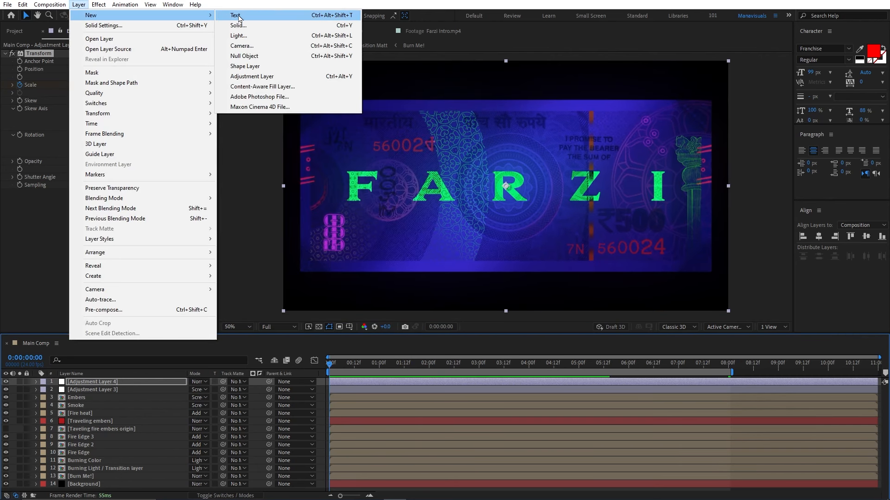
pyautogui.click(238, 25)
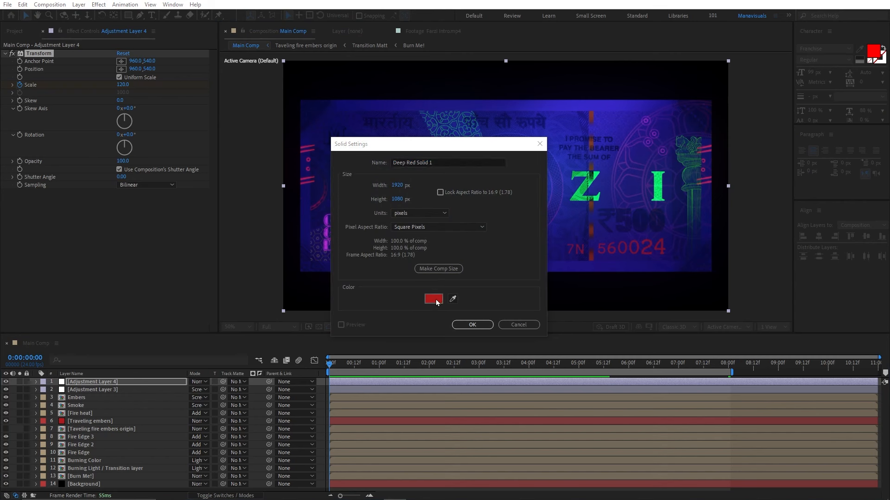
pyautogui.click(434, 299)
pyautogui.click(441, 120)
pyautogui.click(471, 326)
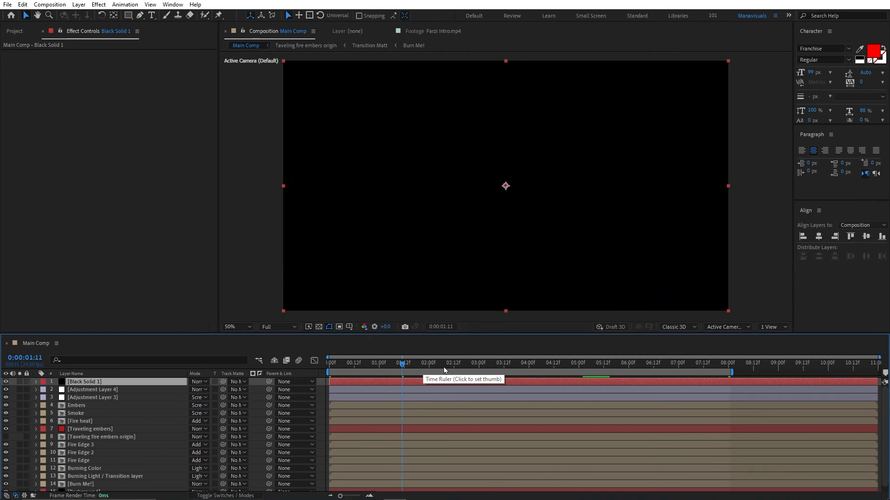
pyautogui.click(402, 365)
pyautogui.hotkey('alt', ']')
# Keyframe the black solid's opacity from 100% at the composition start to 0% at its end, and preview the fade-in
pyautogui.press('t')
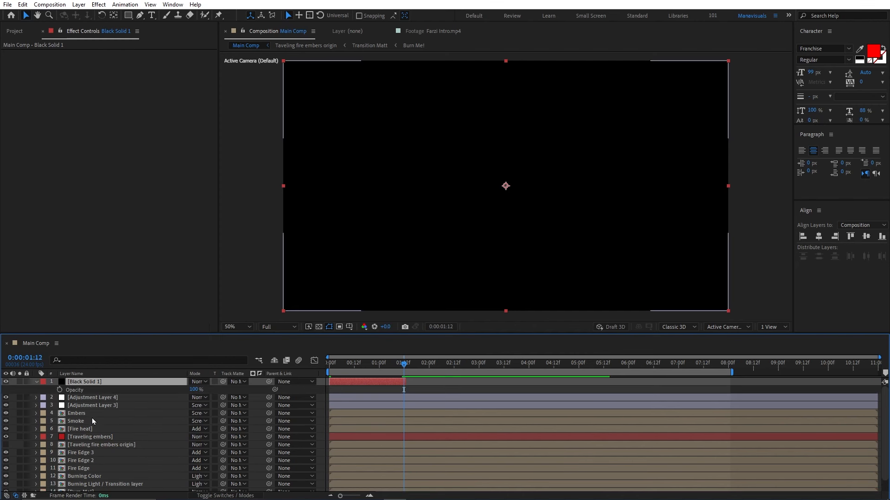
pyautogui.click(59, 391)
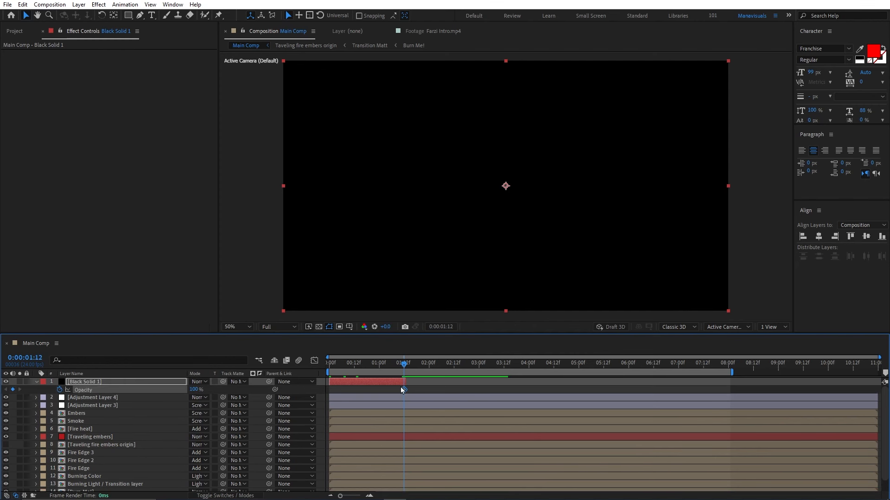
pyautogui.moveTo(404, 392); pyautogui.dragTo(329, 395)
pyautogui.moveTo(199, 392); pyautogui.dragTo(80, 394)
pyautogui.press('space')
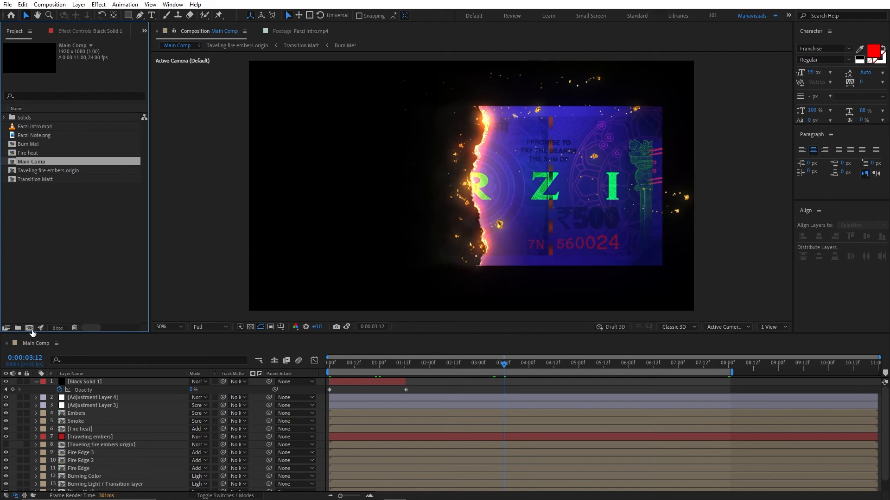
# Create a 1920 x 1080, 11-second composition named Text and add a two-line text layer reading "Tutorial by" and "Manavisuals"
pyautogui.click(29, 327)
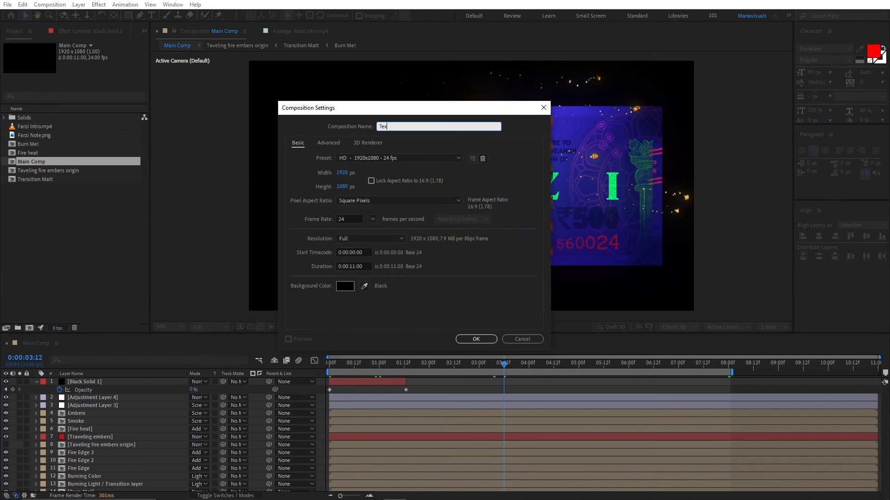
pyautogui.click(475, 339)
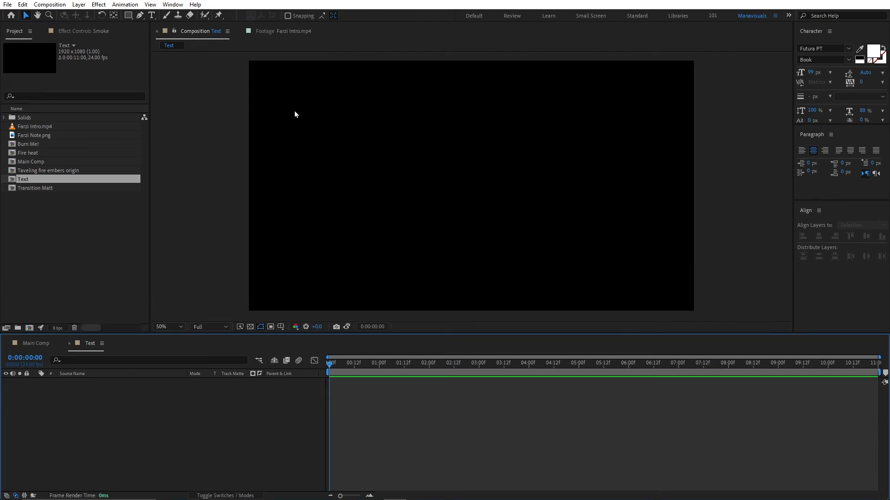
pyautogui.click(153, 16)
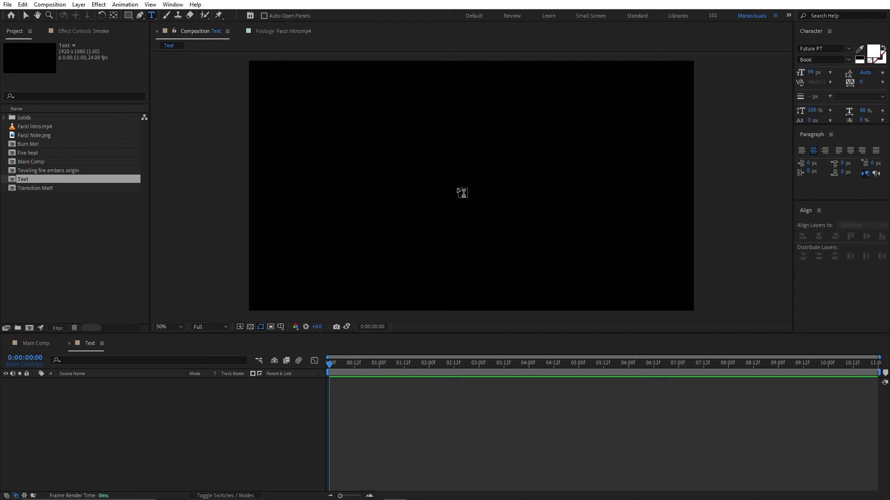
pyautogui.click(457, 187)
pyautogui.write('Tutor')
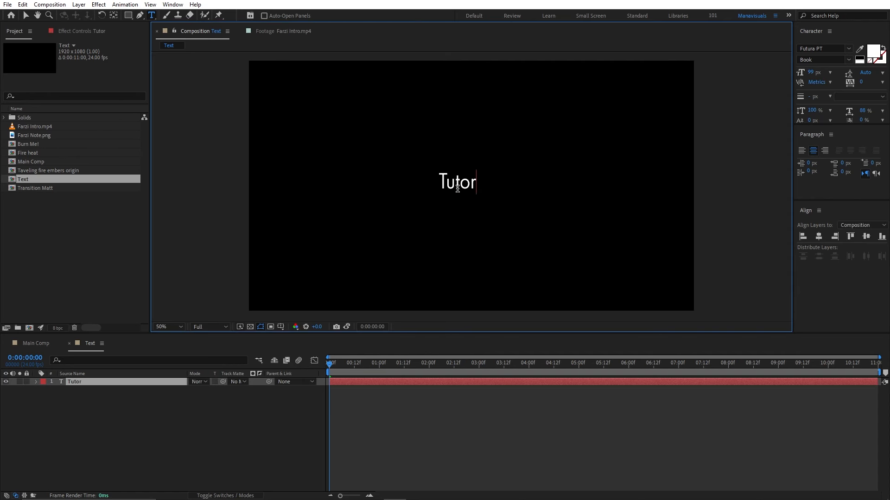
pyautogui.write('ial by M')
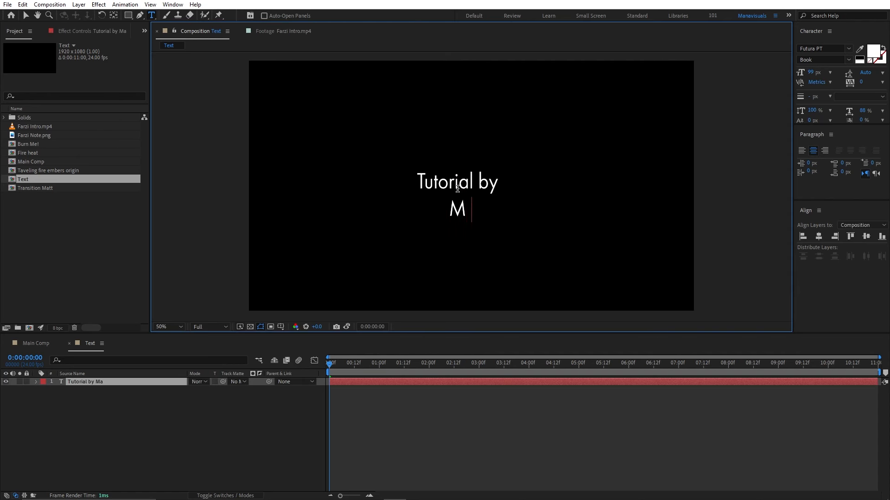
pyautogui.write('anavisuals')
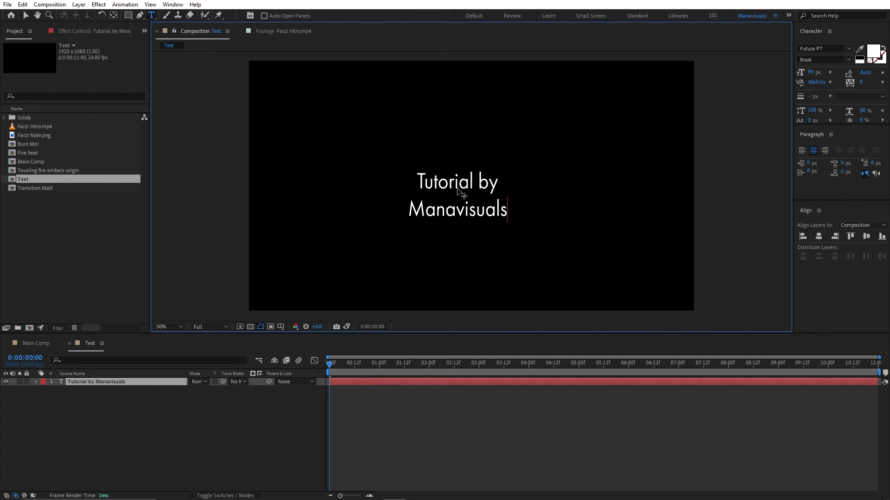
pyautogui.hotkey('shift', 'Home')
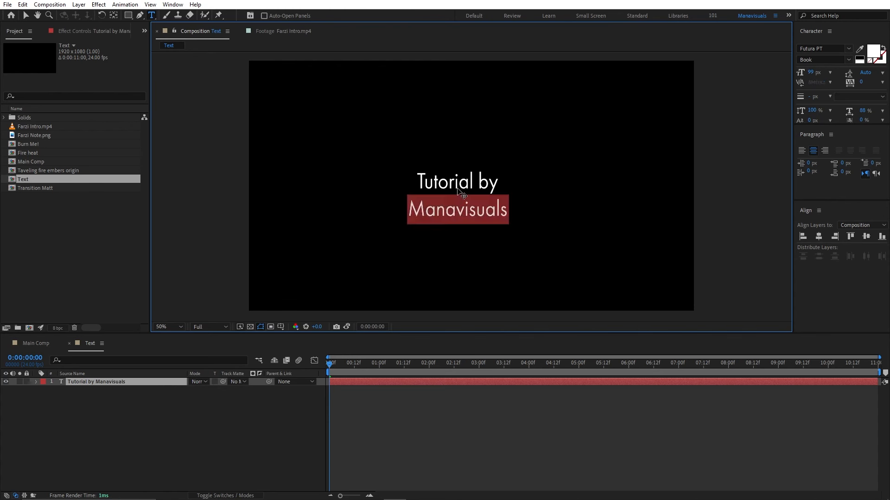
# Set the word "Manavisuals" to Bold and center the text layer horizontally and vertically in the composition
pyautogui.click(848, 60)
pyautogui.click(829, 119)
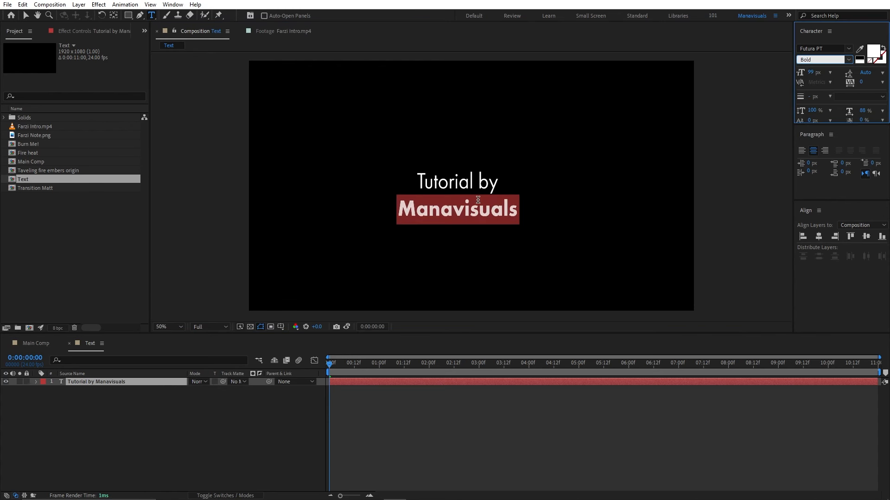
pyautogui.press('Escape')
pyautogui.click(818, 236)
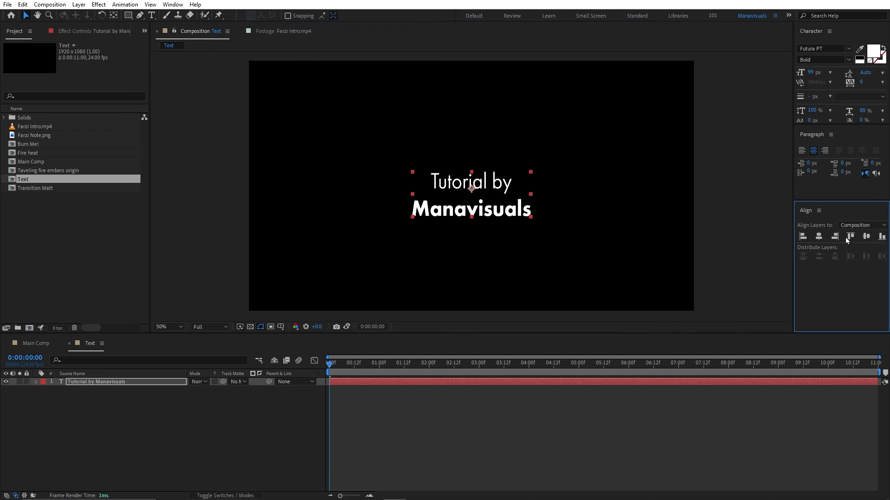
pyautogui.click(866, 237)
pyautogui.click(454, 224)
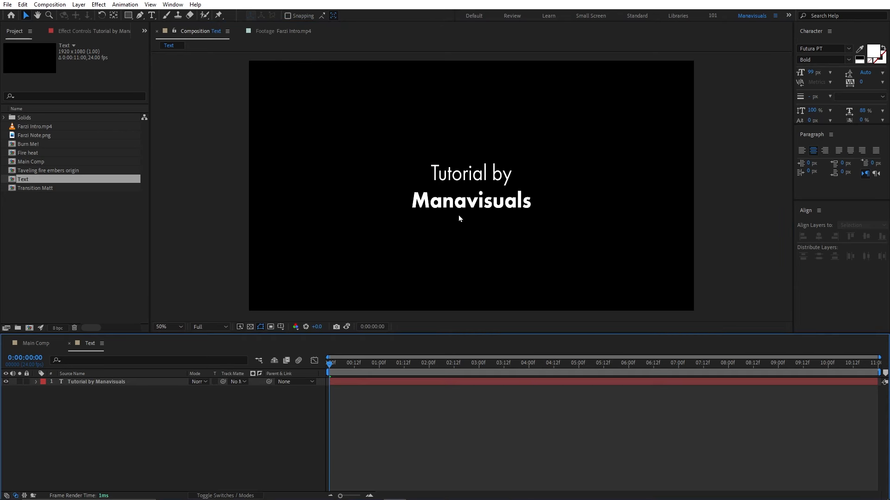
# Add 500-Rupee-Note-India-1095x616.jpg to the Text composition and apply a Tint effect to it
pyautogui.moveTo(60, 135); pyautogui.dragTo(209, 406)
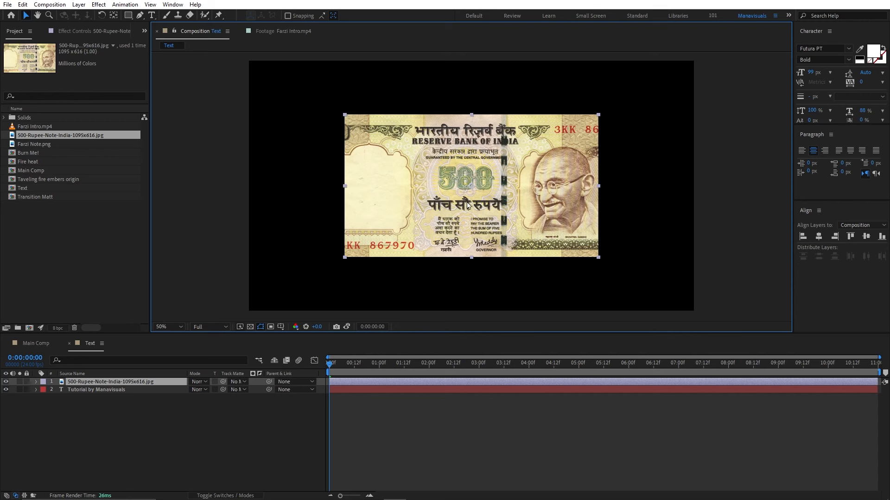
pyautogui.click(98, 4)
pyautogui.moveTo(128, 151)
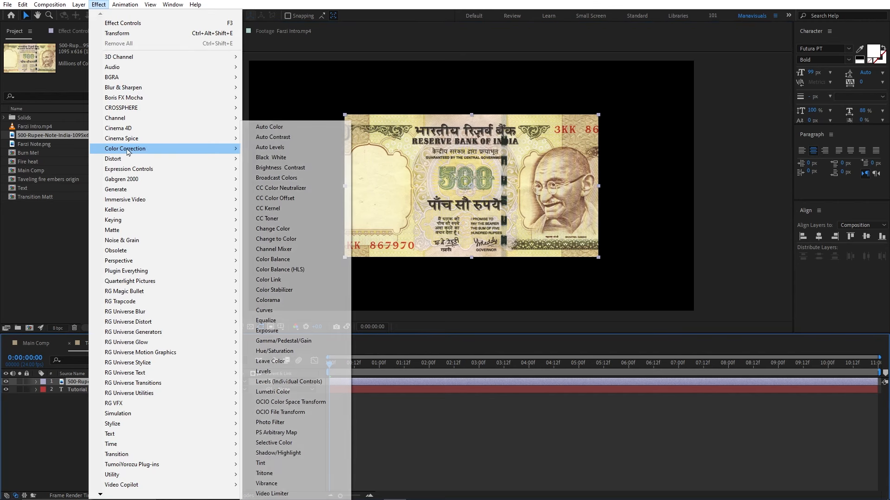
pyautogui.click(262, 463)
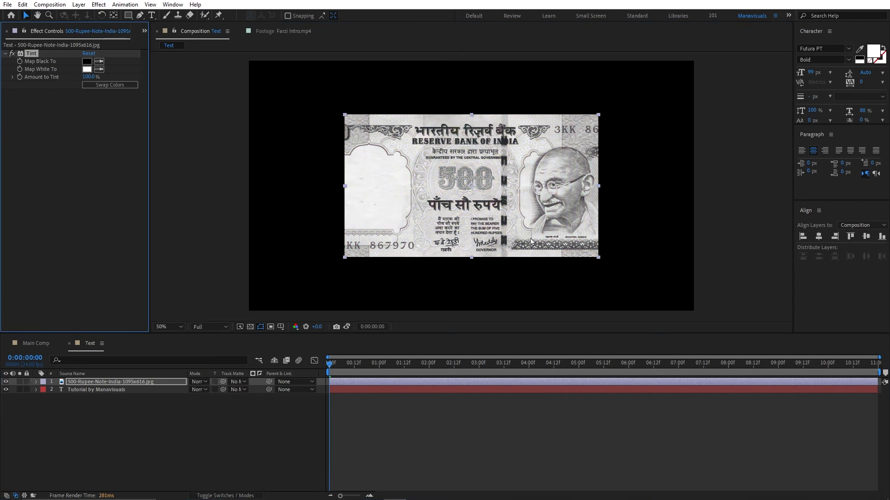
# Place the banknote layer below the text with the text as its track matte, and enlarge and shift the note behind the letters
pyautogui.moveTo(149, 382); pyautogui.dragTo(146, 399)
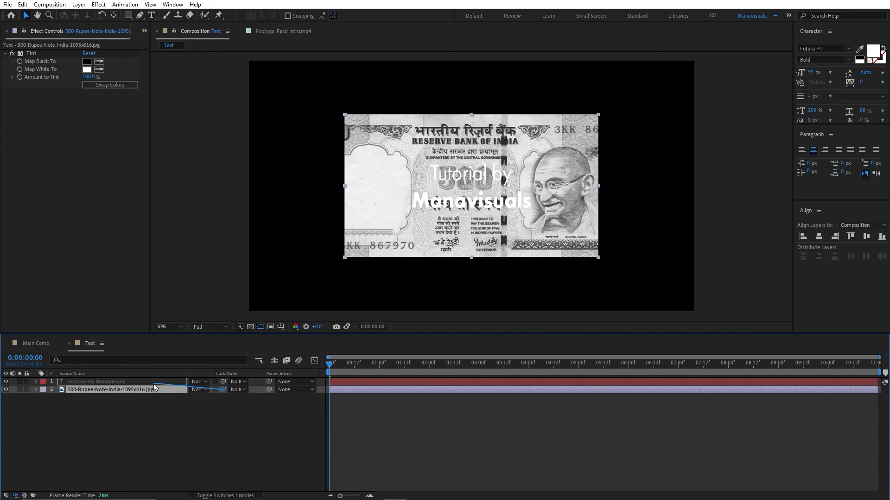
pyautogui.moveTo(223, 390); pyautogui.dragTo(154, 384)
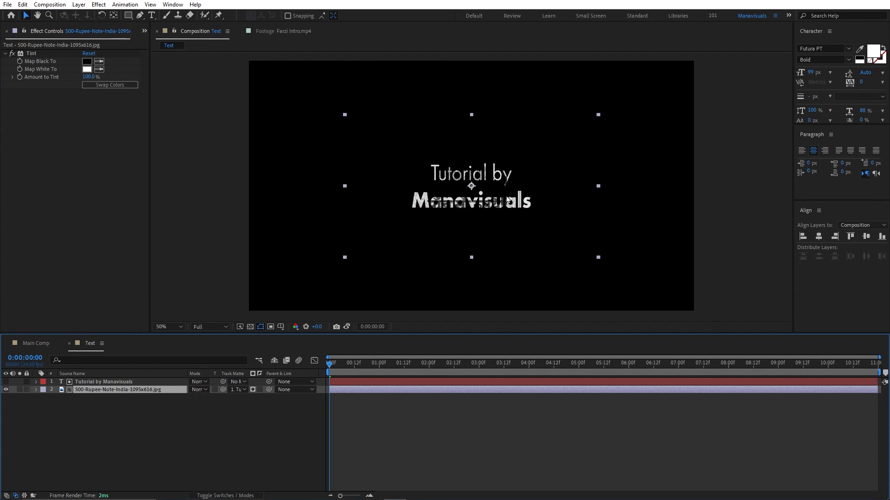
pyautogui.moveTo(512, 195); pyautogui.dragTo(580, 149)
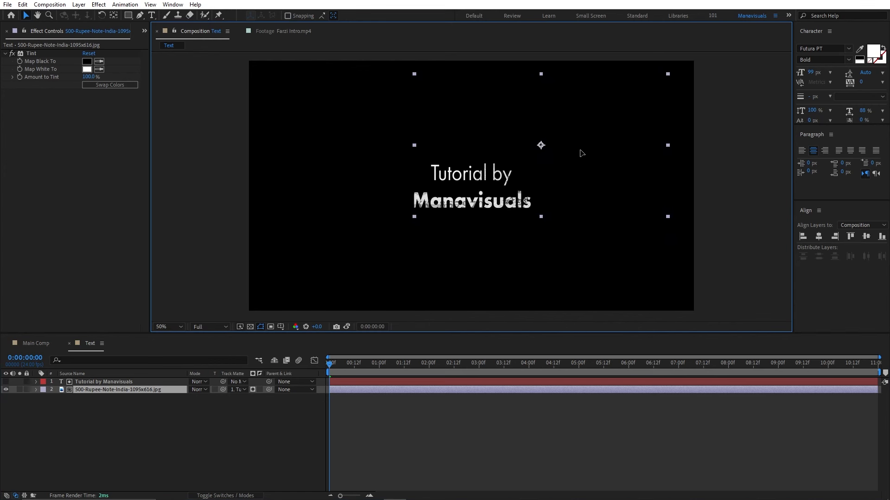
pyautogui.moveTo(413, 144); pyautogui.dragTo(372, 144)
pyautogui.moveTo(486, 158); pyautogui.dragTo(528, 170)
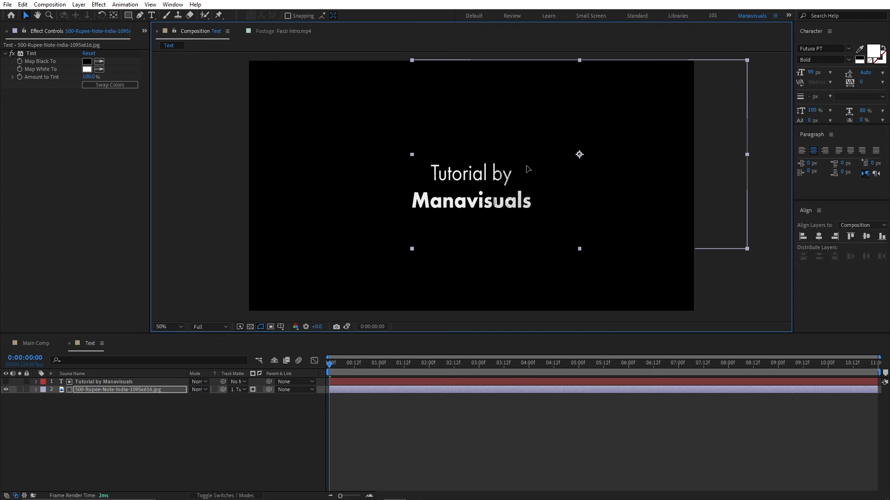
pyautogui.click(227, 473)
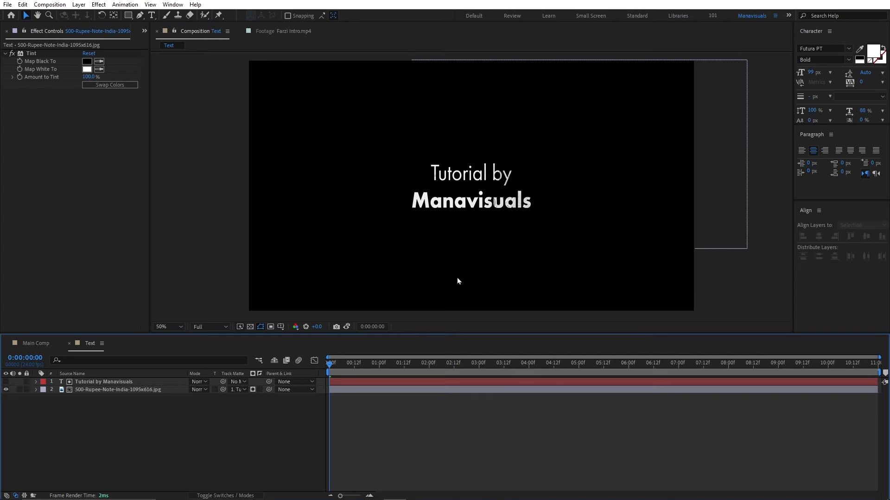
# Review the title lettering in the Farzi Intro.mp4 footage and add a Position animator to the "Tutorial by Manavisuals" text layer
pyautogui.click(271, 30)
pyautogui.moveTo(711, 308)
pyautogui.mouseDown()
pyautogui.moveTo(611, 308)
pyautogui.moveTo(694, 310)
pyautogui.mouseUp()
pyautogui.scroll(2, 477, 169)
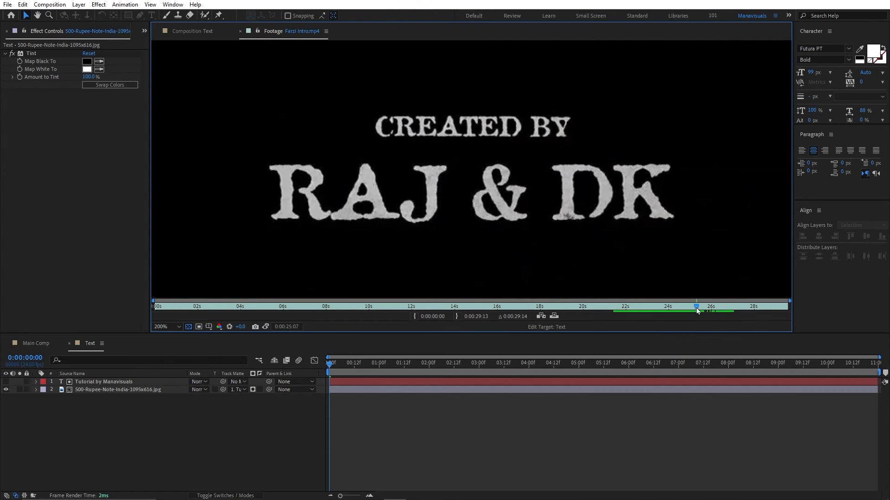
pyautogui.click(192, 31)
pyautogui.click(438, 178)
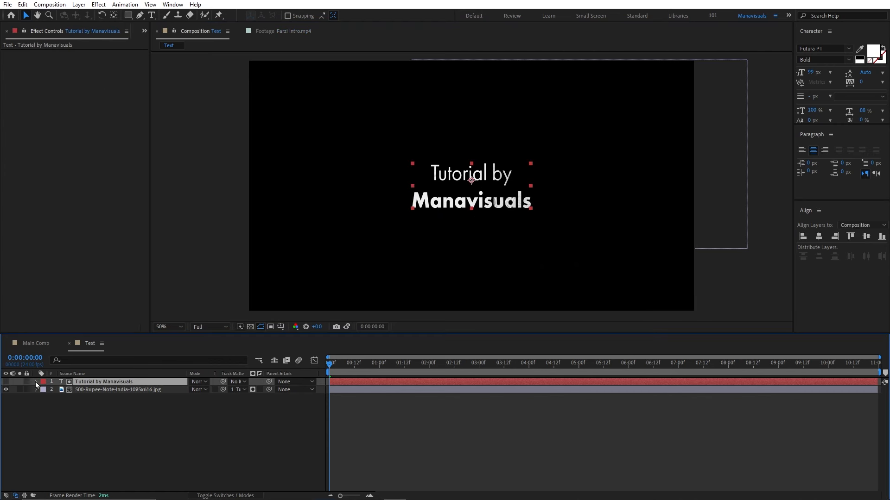
pyautogui.click(36, 382)
pyautogui.click(44, 390)
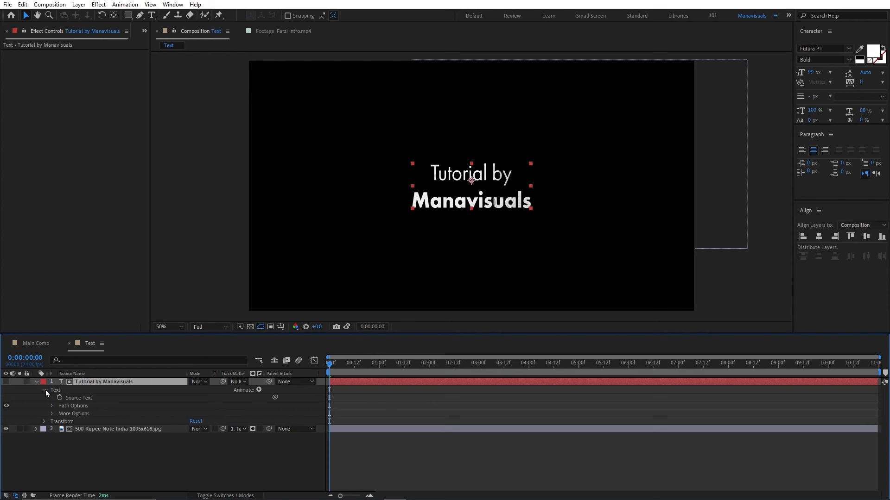
pyautogui.click(259, 390)
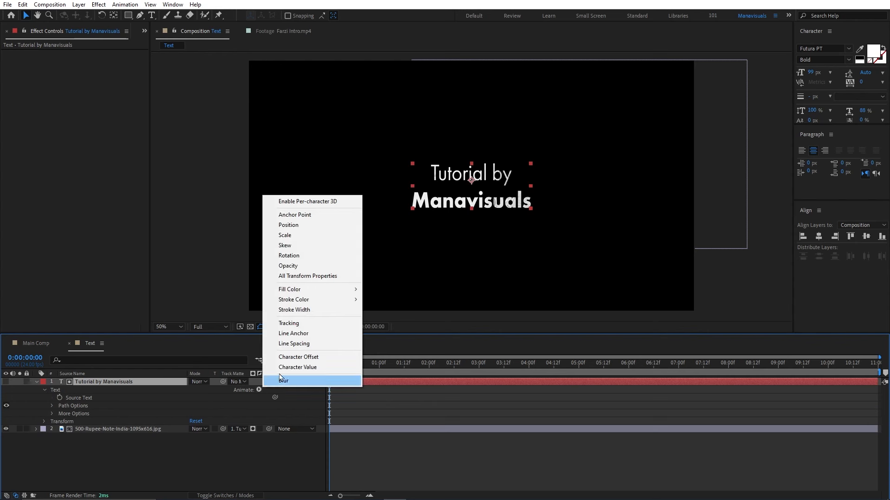
pyautogui.click(288, 225)
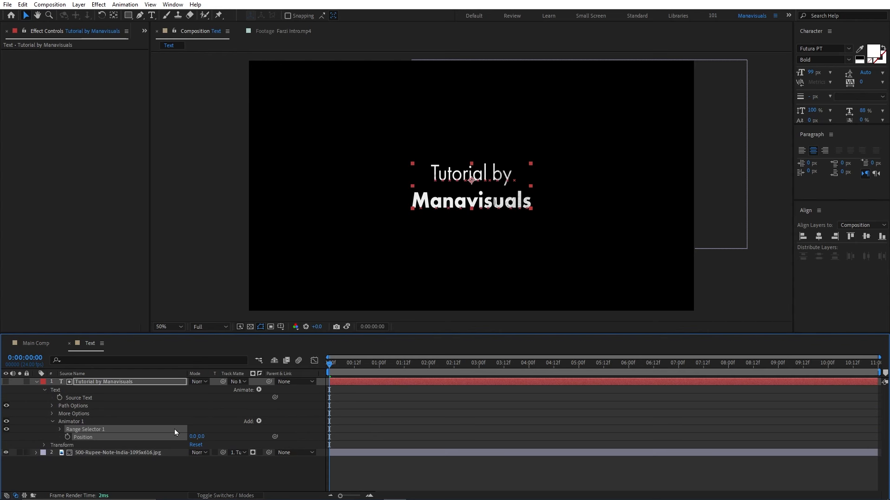
# Add a Wiggly selector to the text layer's Animator 1 and set the animator's Position to 0.5, 0.5
pyautogui.click(258, 423)
pyautogui.moveTo(296, 434)
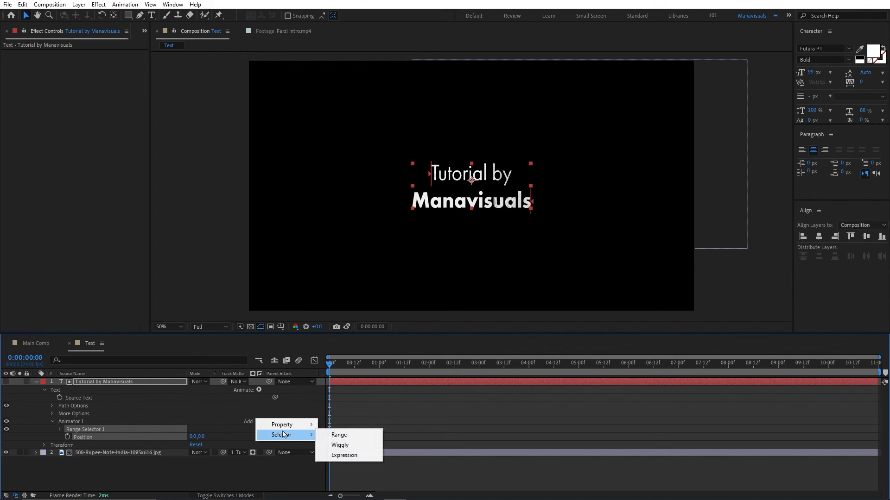
pyautogui.click(349, 445)
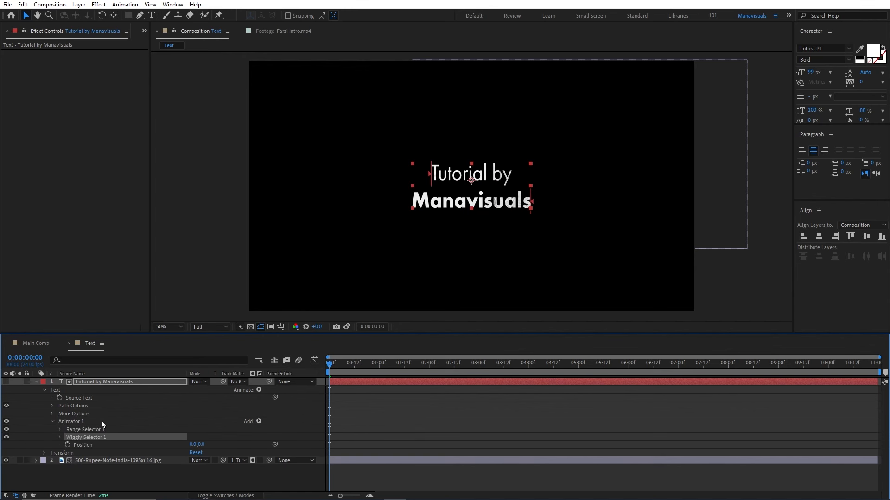
pyautogui.click(60, 438)
pyautogui.press('space')
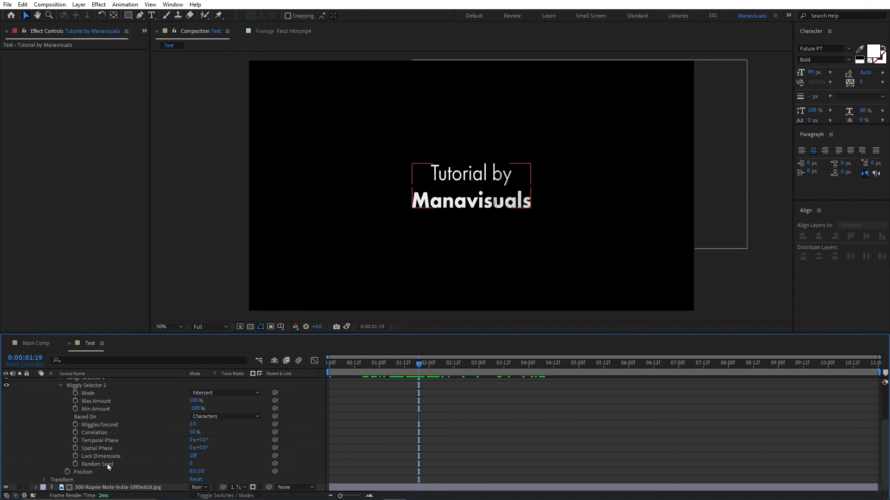
pyautogui.click(192, 472)
pyautogui.write('0.5')
pyautogui.press('Tab')
pyautogui.write('0.5')
pyautogui.press('Return')
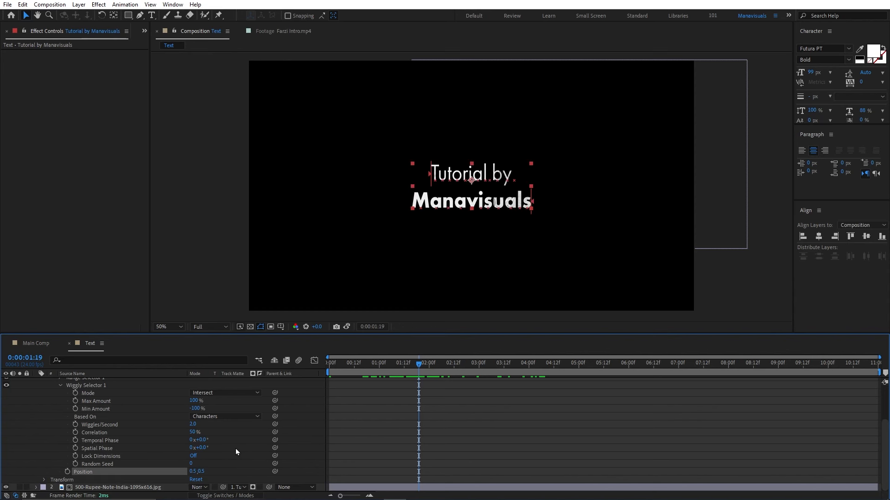
pyautogui.scroll(2, 502, 152)
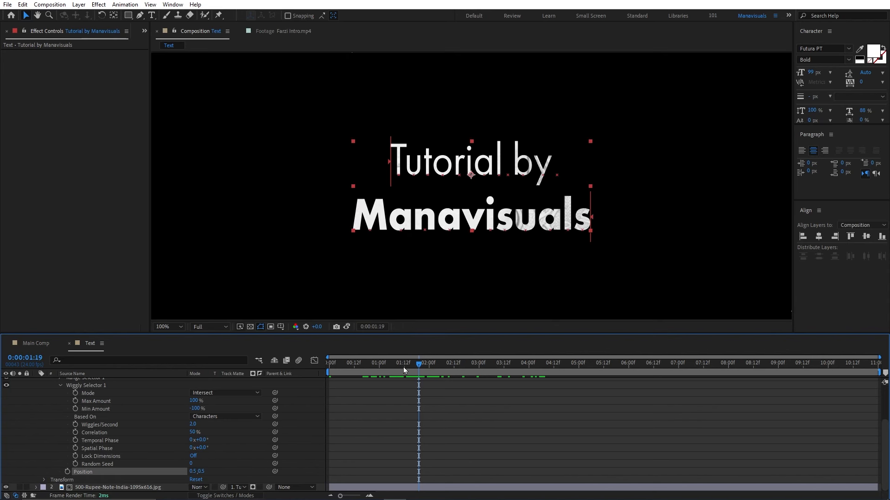